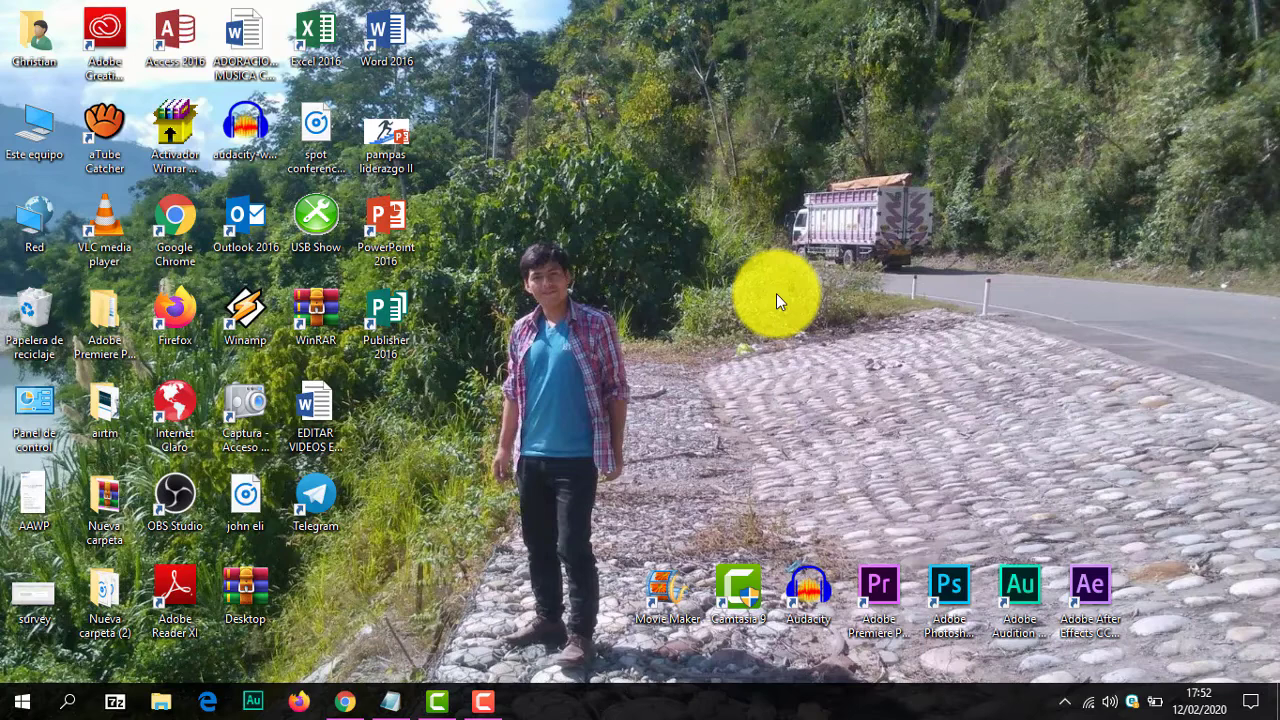
Step: Copy the site's wp-admin address from the open wordpress note and load it in Chrome
left_click(388, 703)
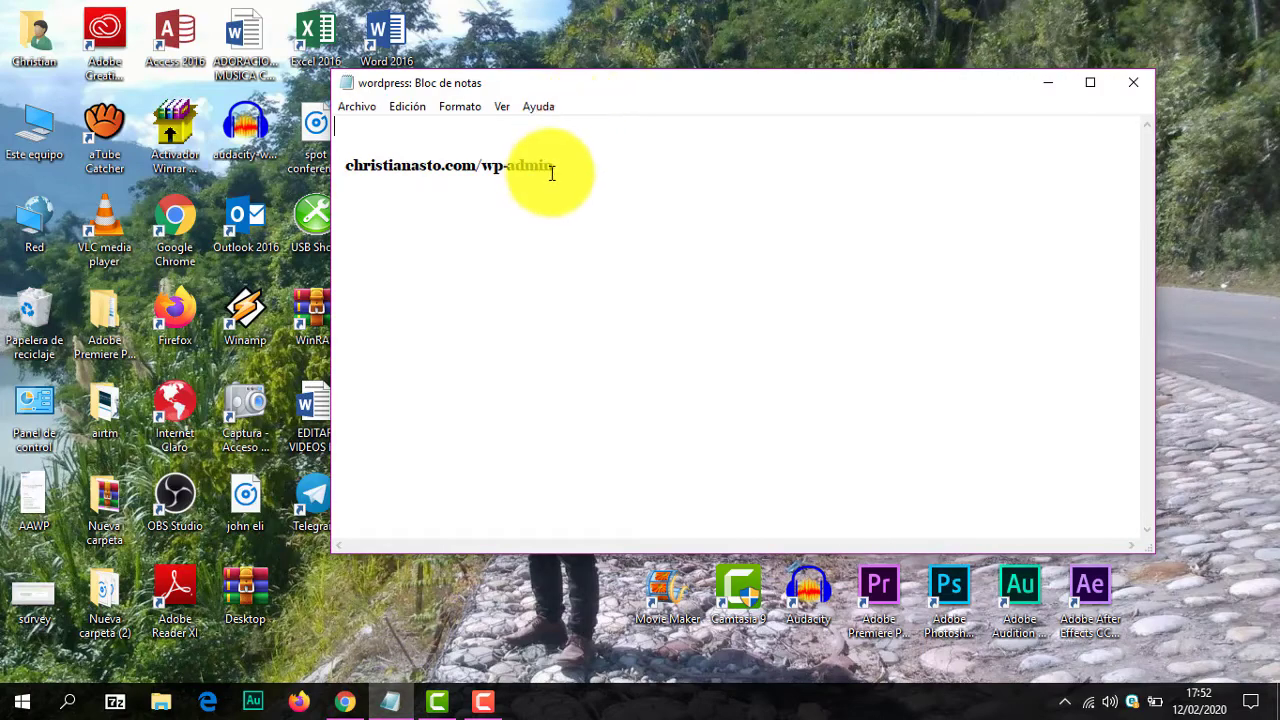
key("ctrl+a")
key("ctrl+c")
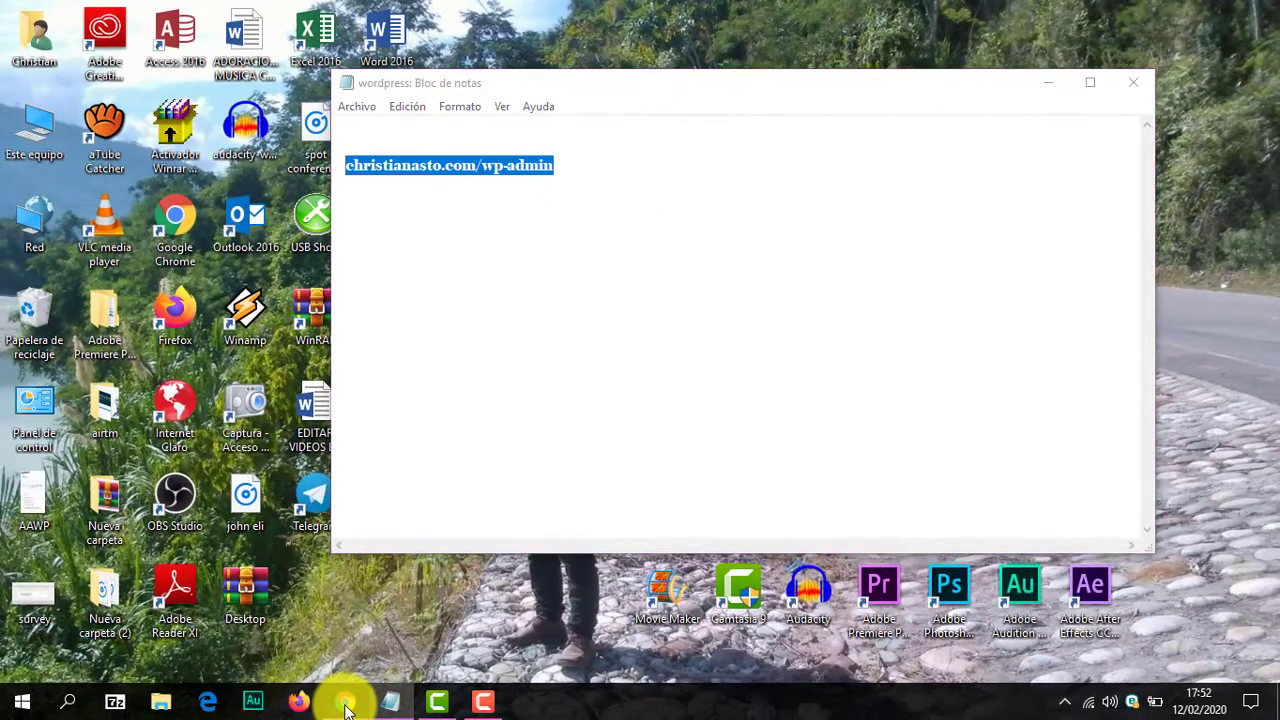
left_click(345, 702)
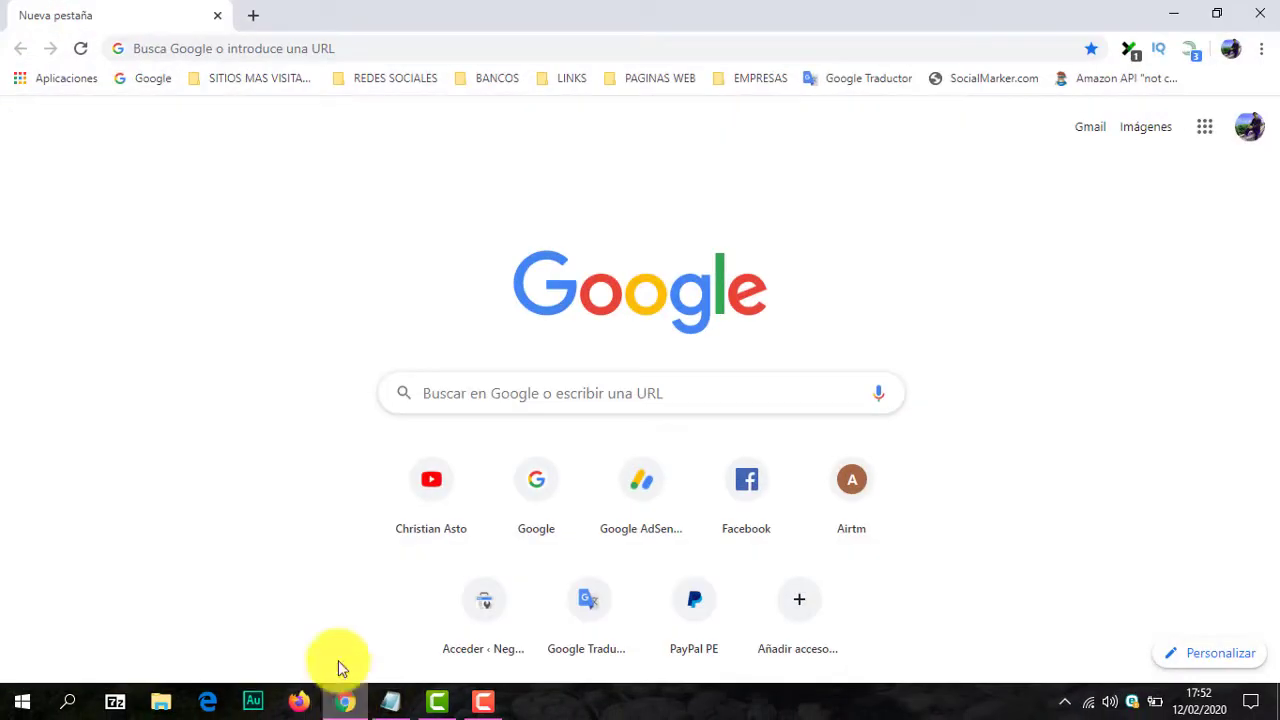
left_click(315, 44)
key("ctrl+v")
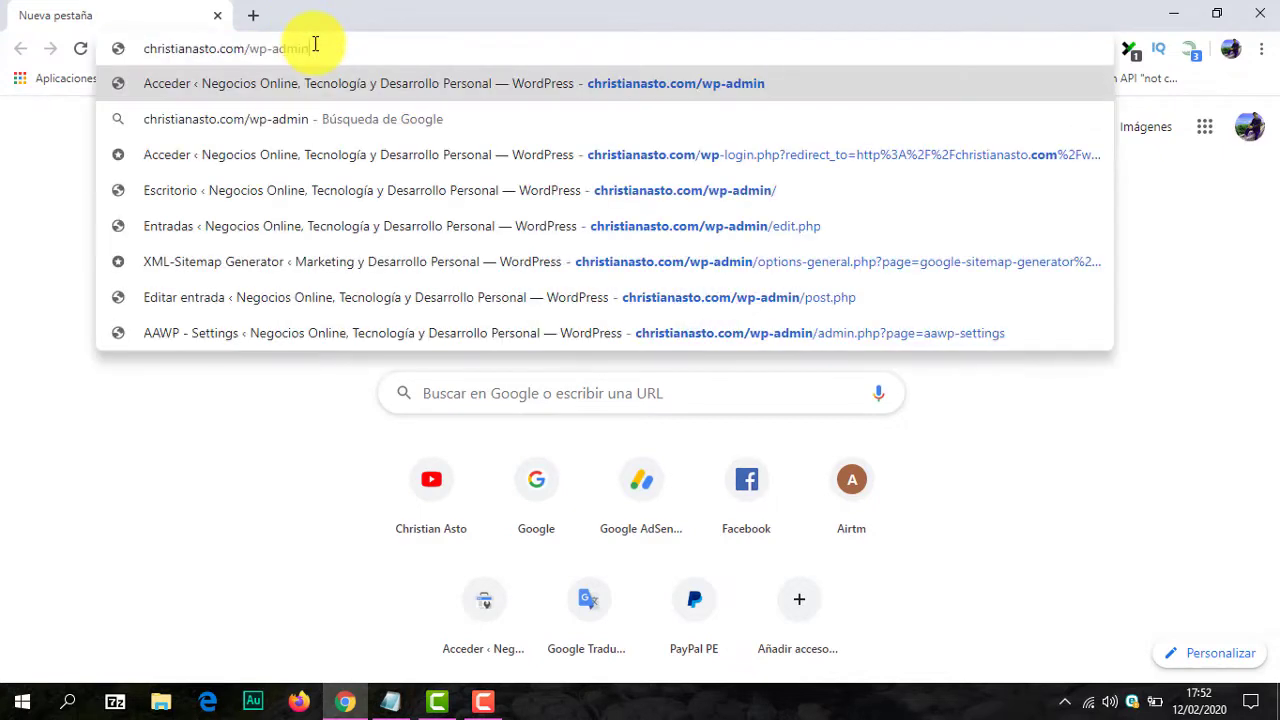
key("Return")
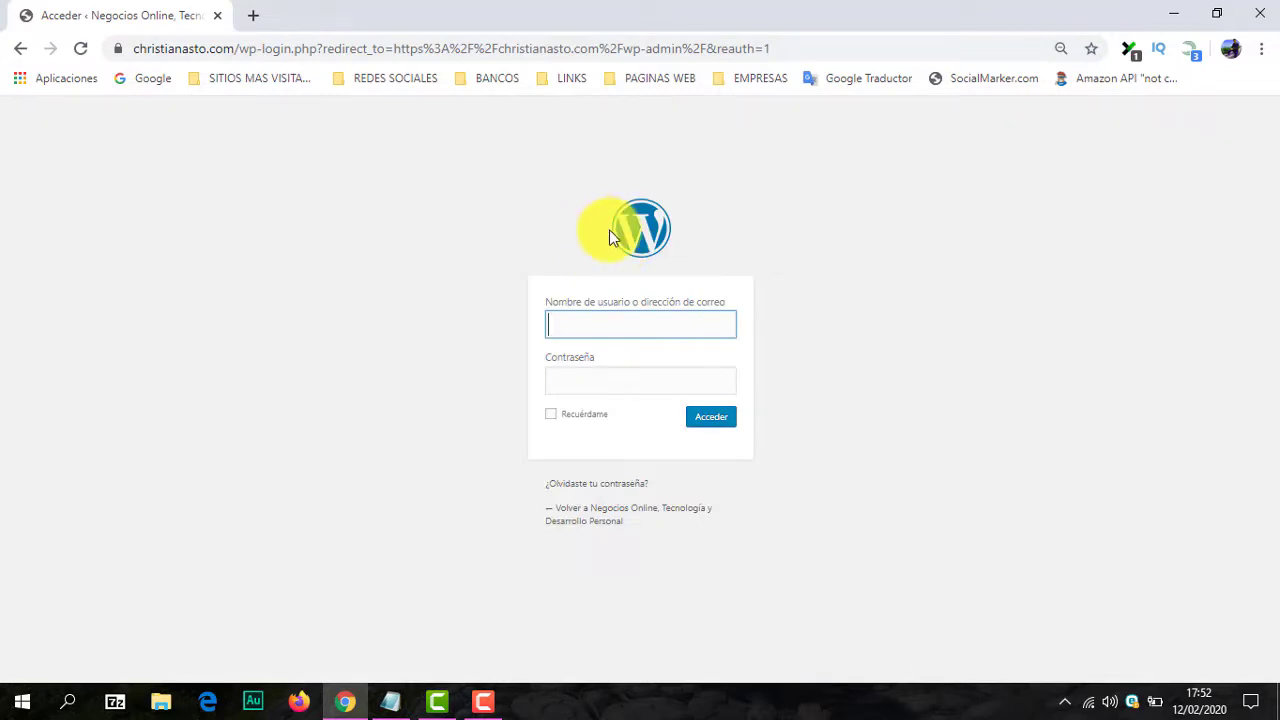
Step: Log in to WordPress with the saved username and the account password
left_click(593, 319)
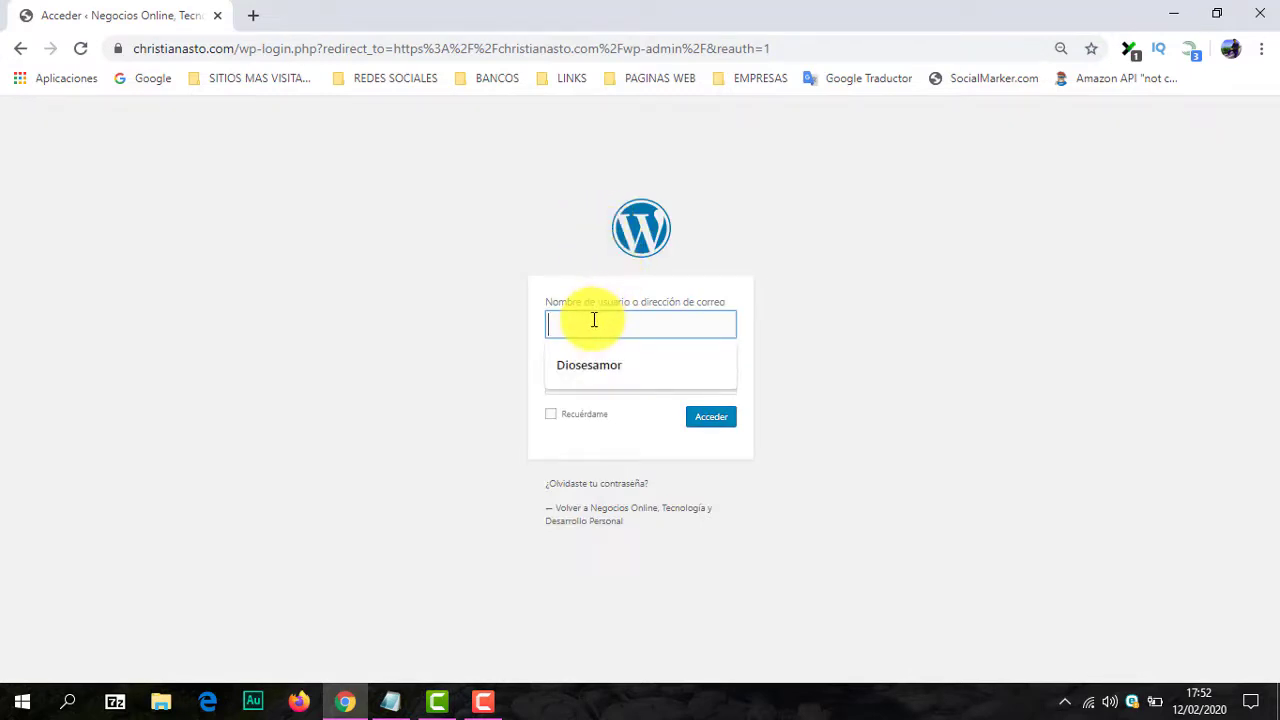
left_click(591, 371)
left_click(576, 380)
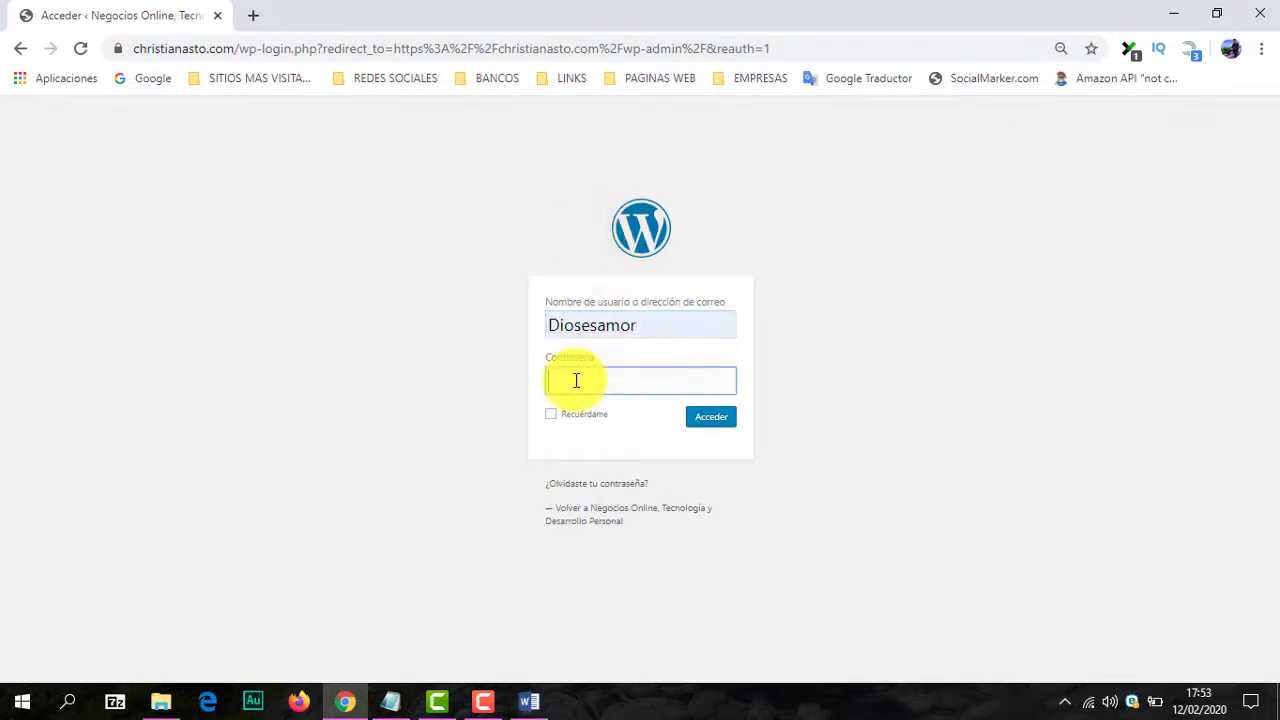
key("ctrl+v")
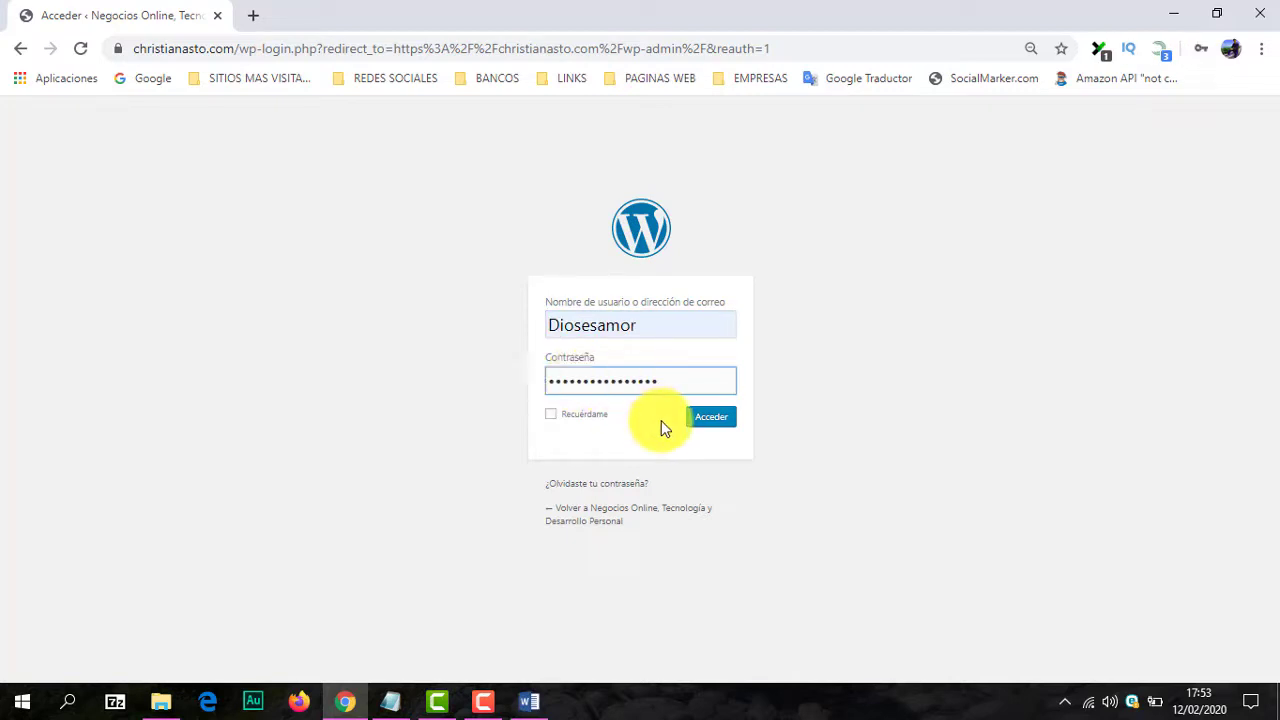
left_click(707, 420)
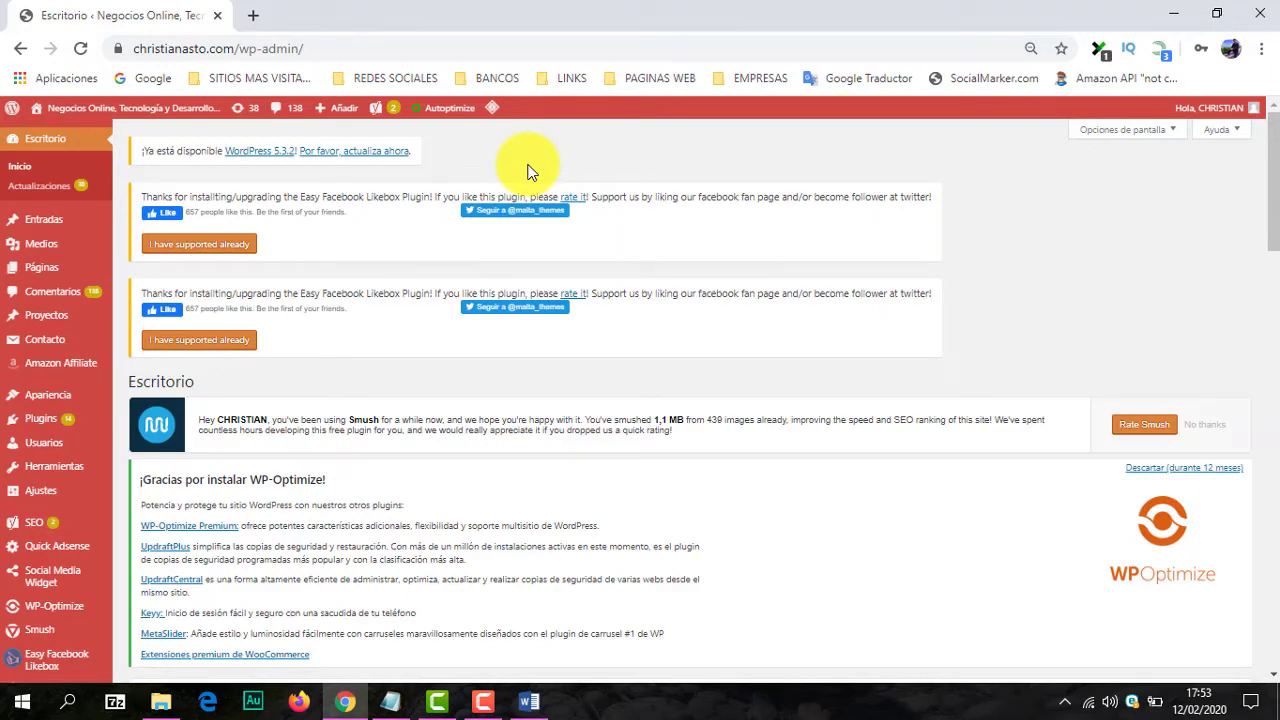
Step: Open the site's public home page in a new tab from the PAGINAS WEB bookmarks
left_click(255, 17)
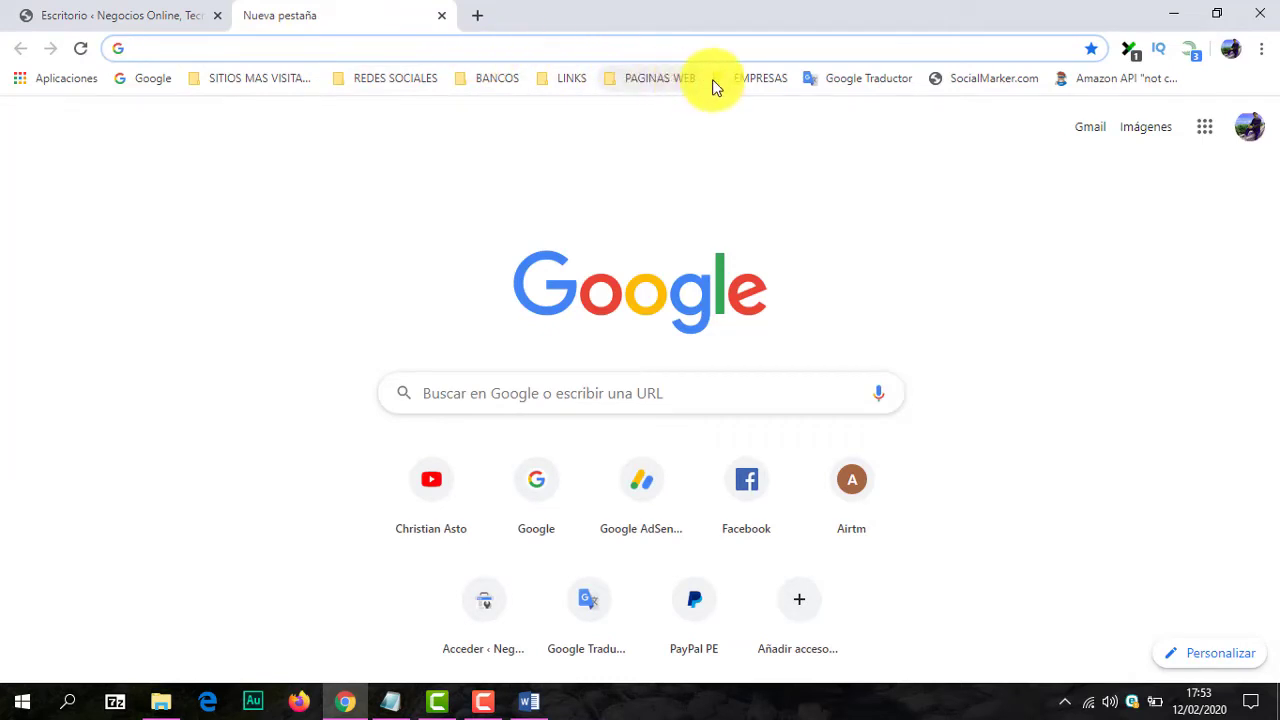
left_click(738, 80)
mouse_move(655, 78)
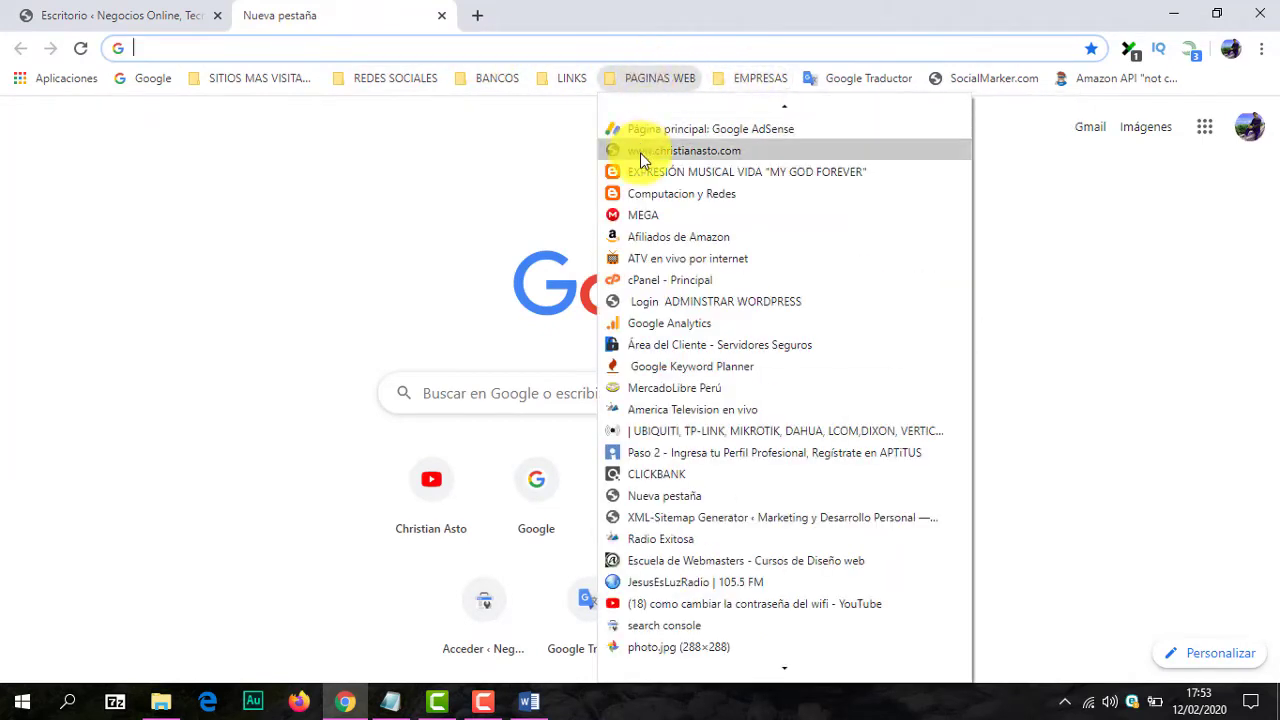
left_click(640, 153)
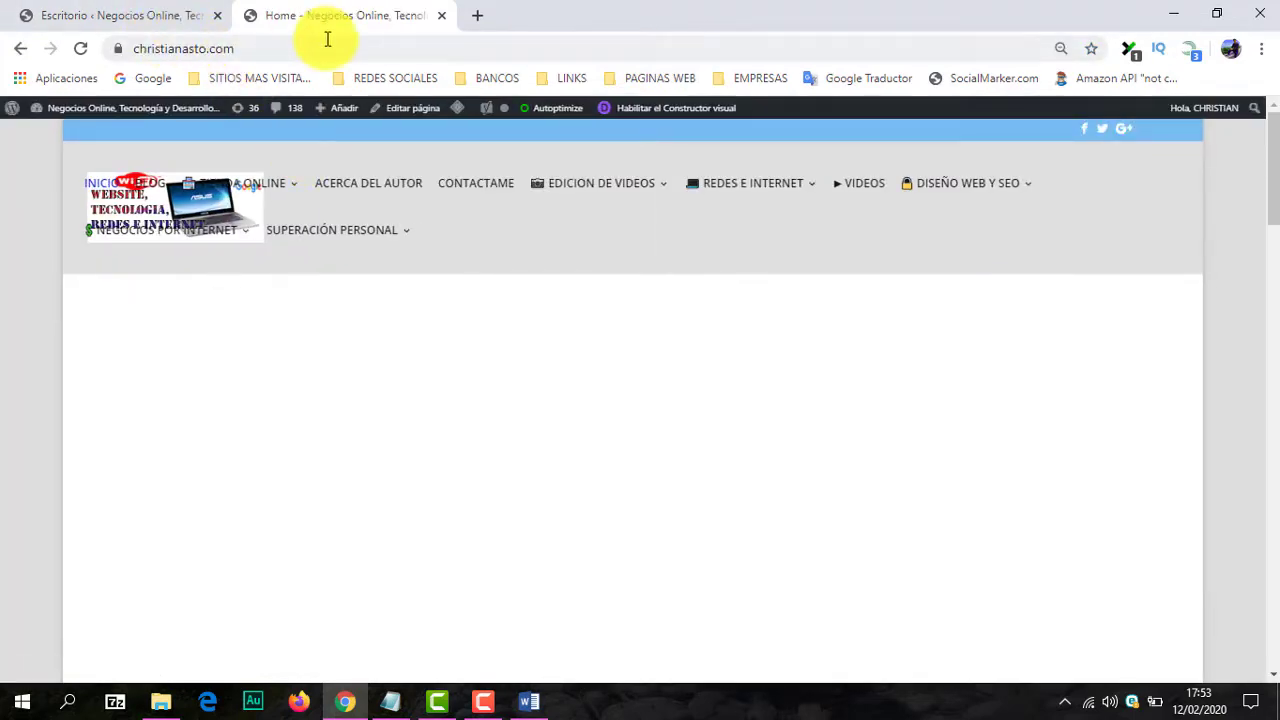
Step: Compare the WordPress dashboard with the public home page, examining the site's navigation and the TIENDA ONLINE submenu
left_click(158, 12)
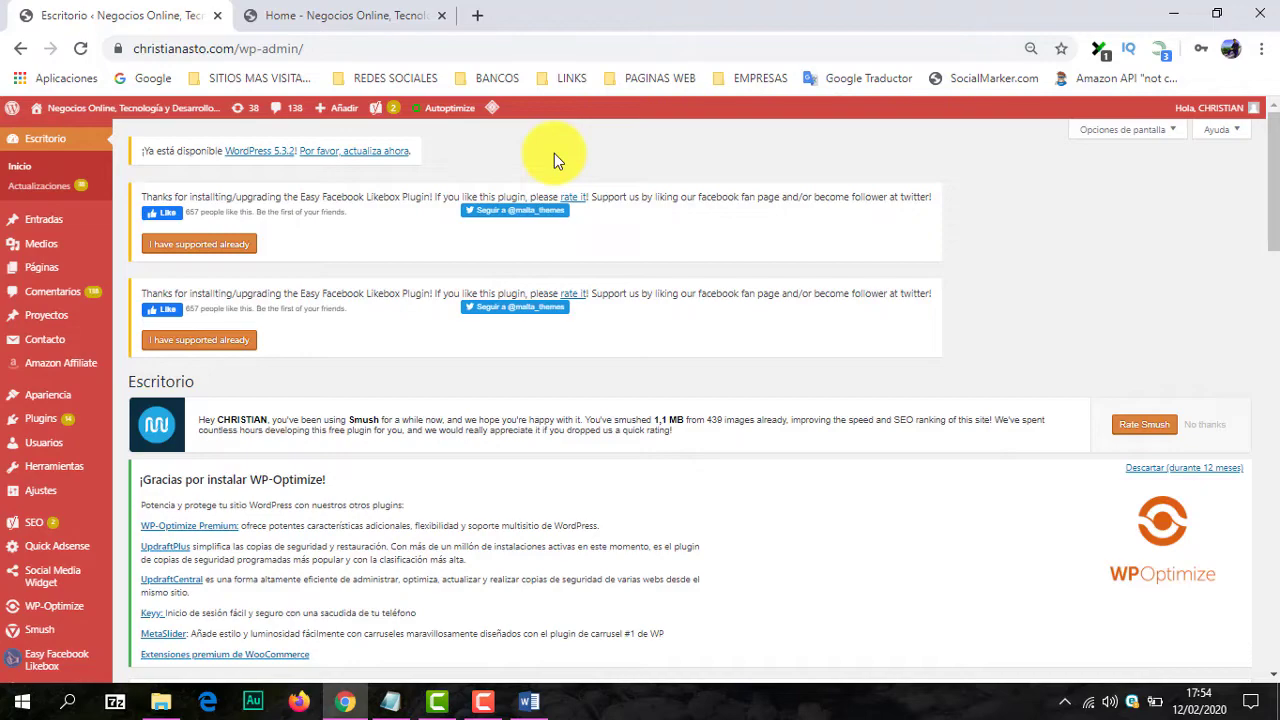
left_click(334, 12)
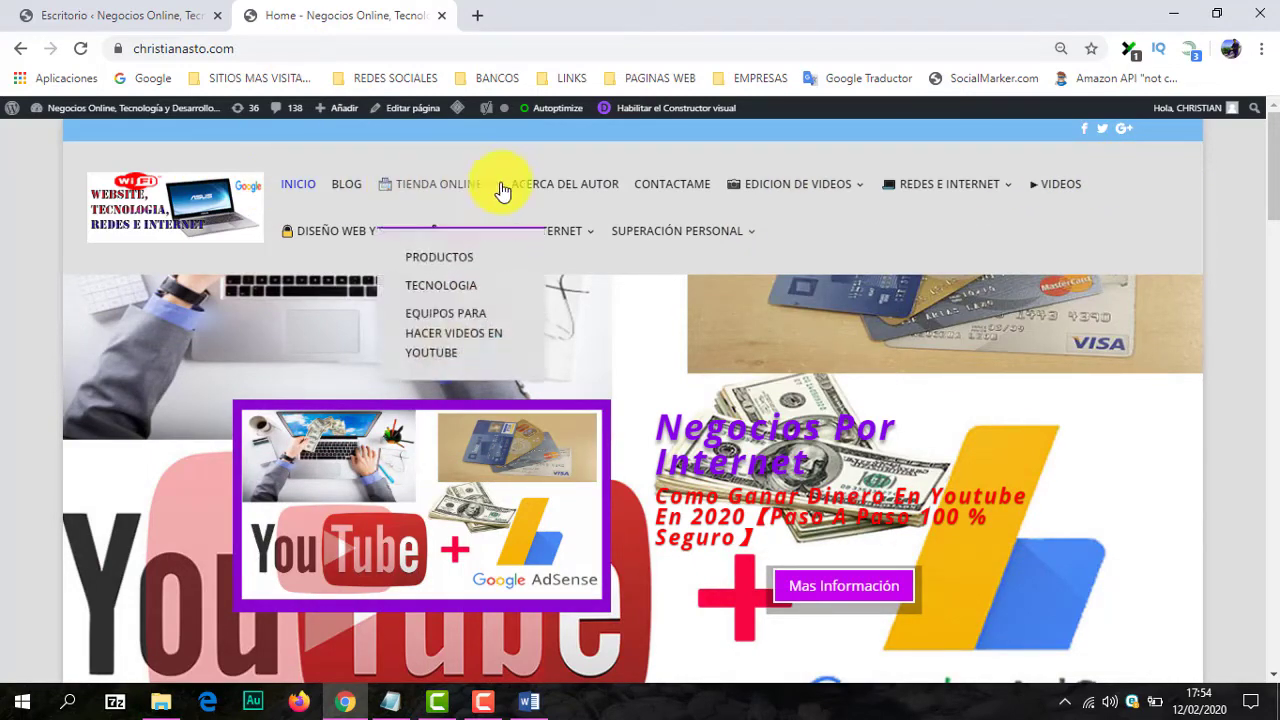
mouse_move(443, 186)
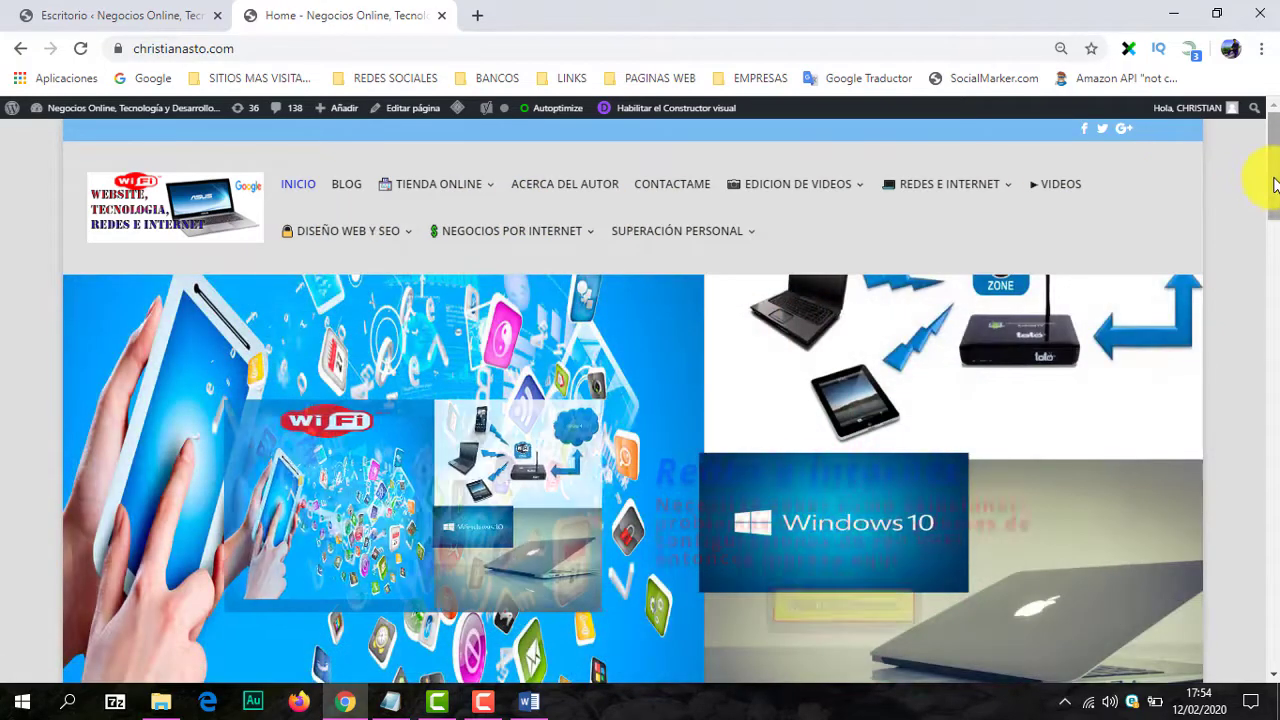
mouse_move(1273, 180)
left_mouse_down()
mouse_move(1273, 500)
mouse_move(1273, 170)
left_mouse_up()
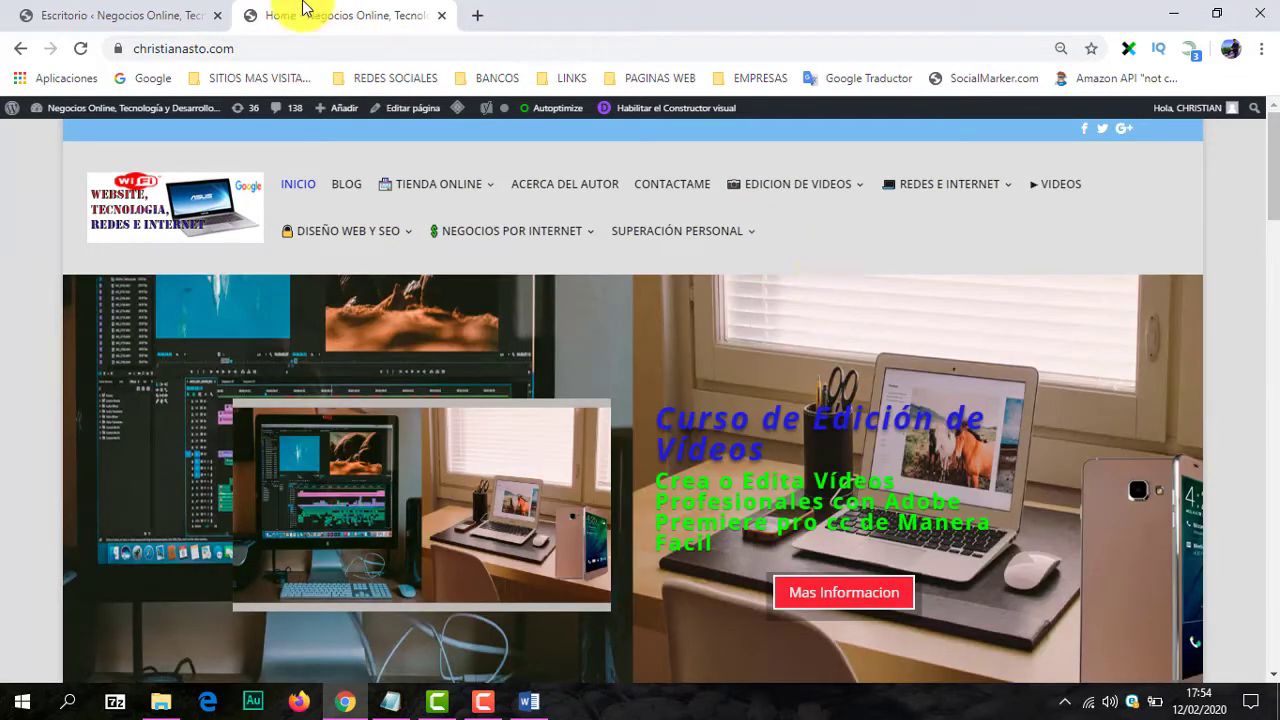
left_click(123, 14)
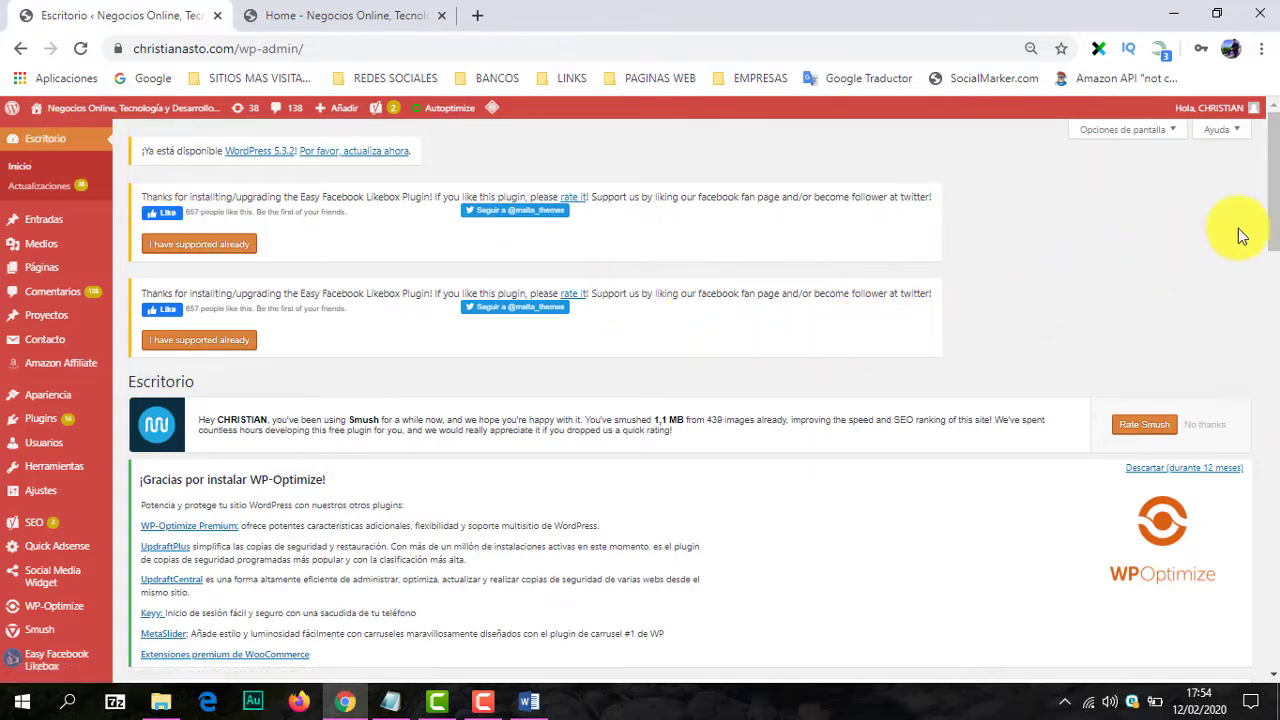
Step: Examine the dashboard's welcome section and its De un vistazo and Borrador rápido boxes
left_click_drag(1272, 232, 1268, 340)
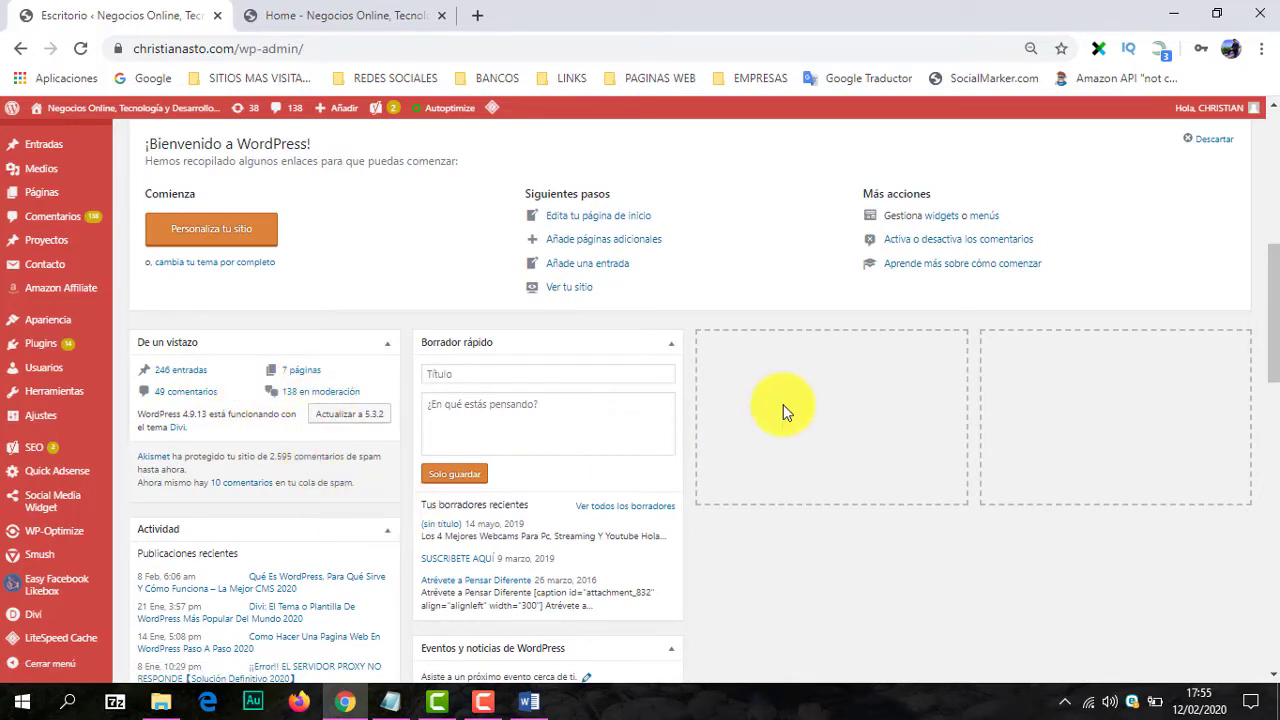
left_click(631, 429)
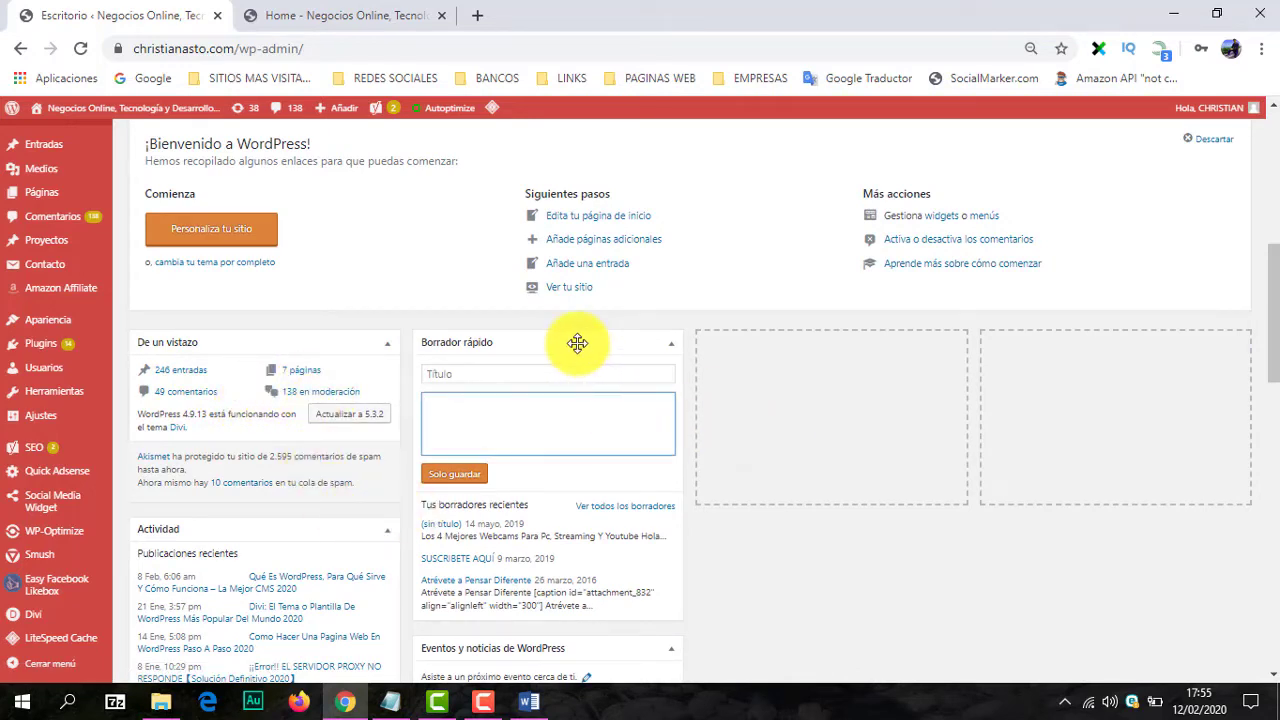
mouse_move(577, 343)
left_mouse_down()
mouse_move(623, 354)
mouse_move(609, 426)
mouse_move(574, 340)
left_mouse_up()
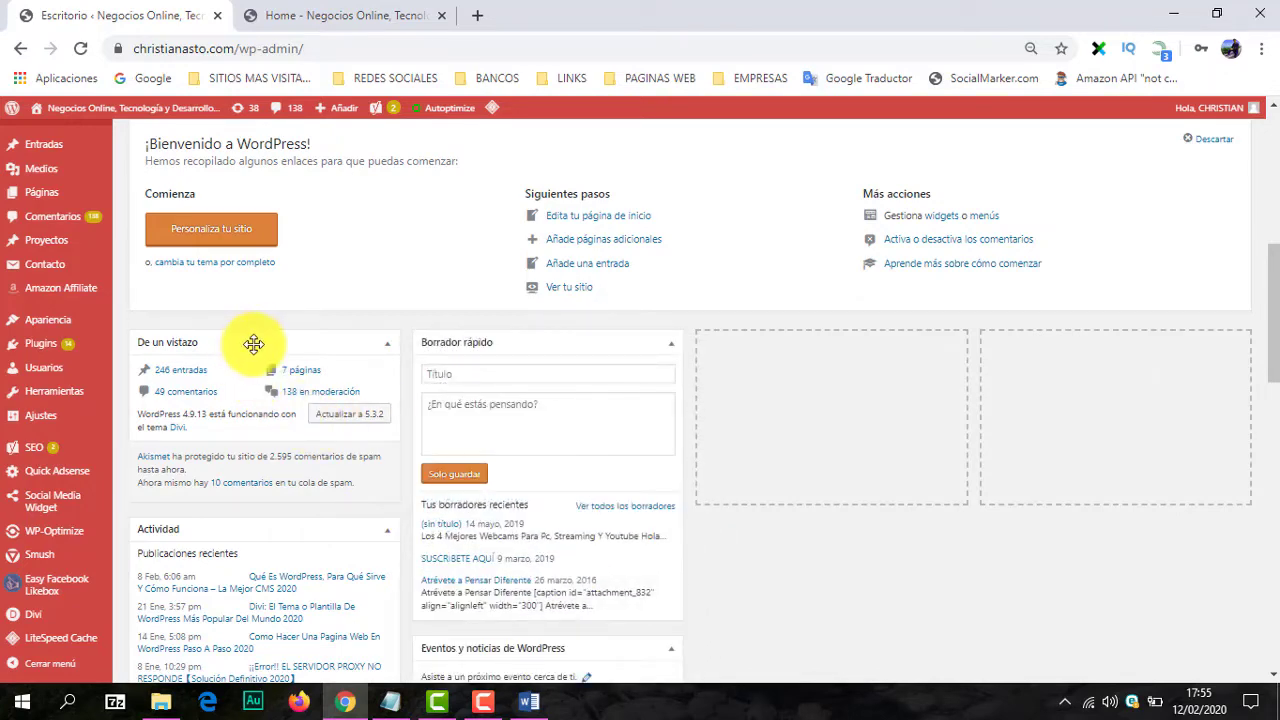
mouse_move(254, 343)
left_mouse_down()
mouse_move(274, 360)
mouse_move(251, 337)
left_mouse_up()
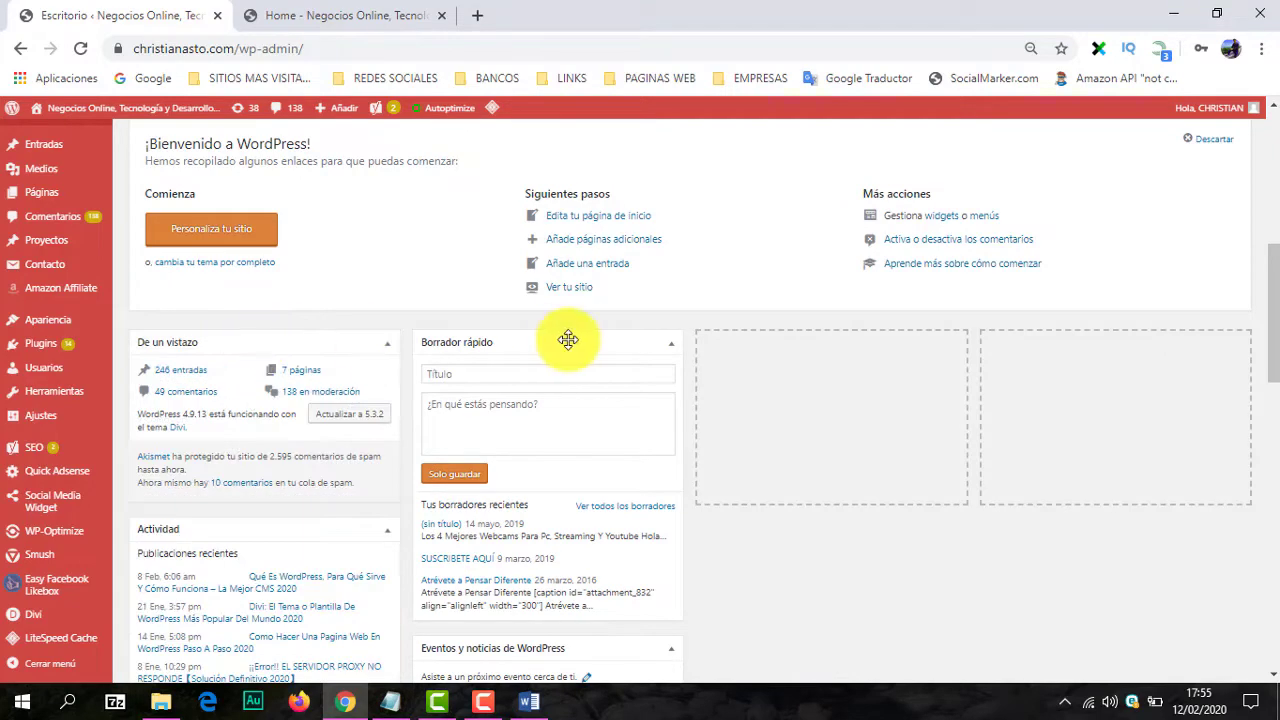
left_click_drag(1272, 295, 1272, 165)
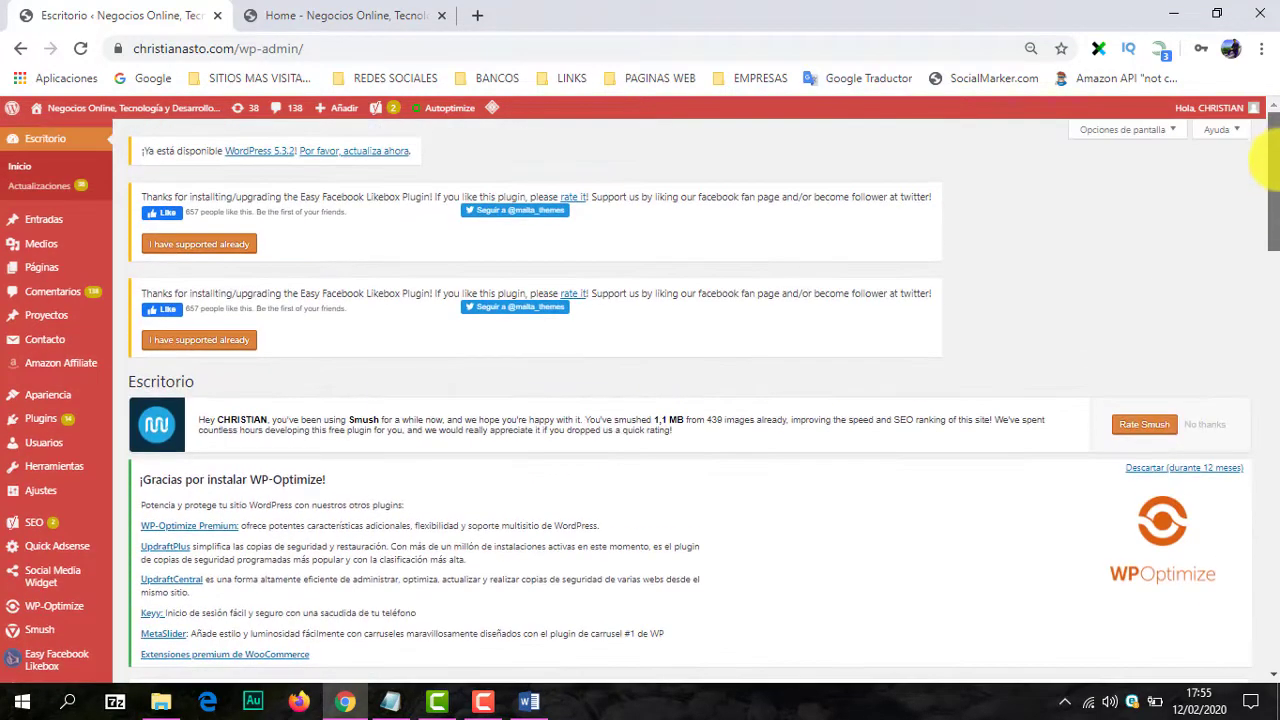
Step: Review the dashboard's Opciones de pantalla box settings, the admin bar shortcuts and the Páginas and Entradas submenus
left_click(1170, 140)
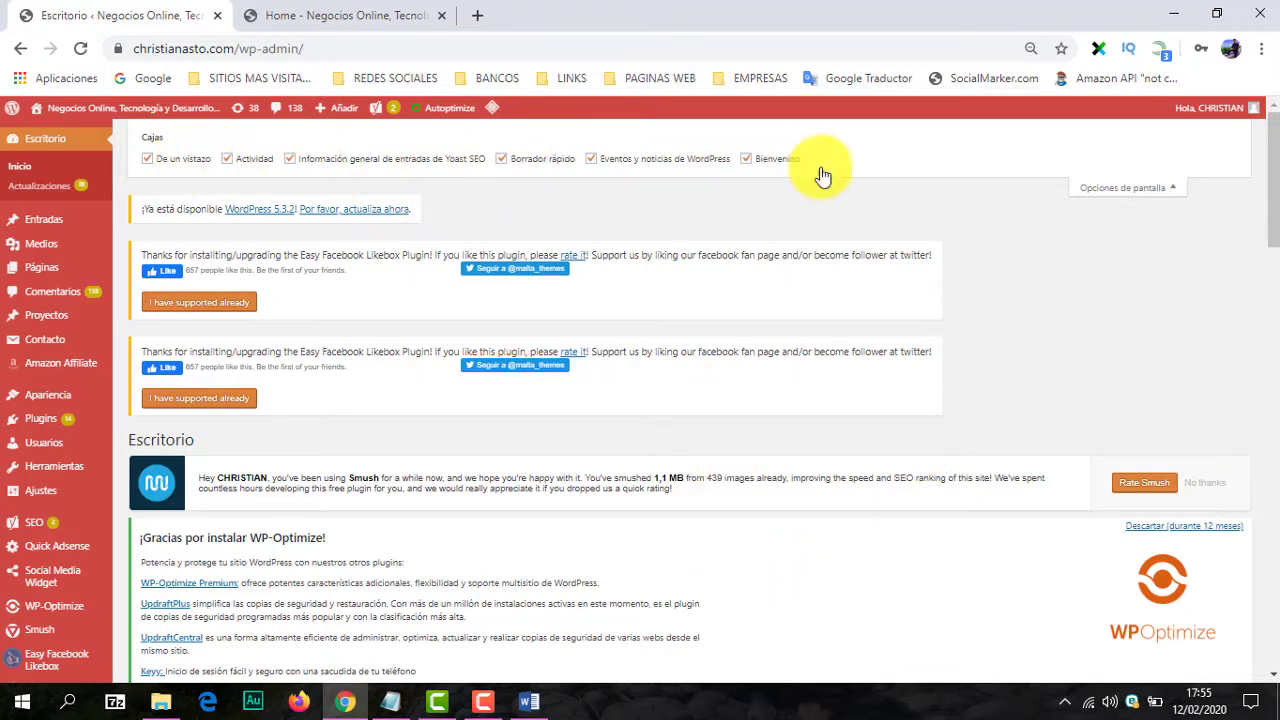
left_click(1098, 196)
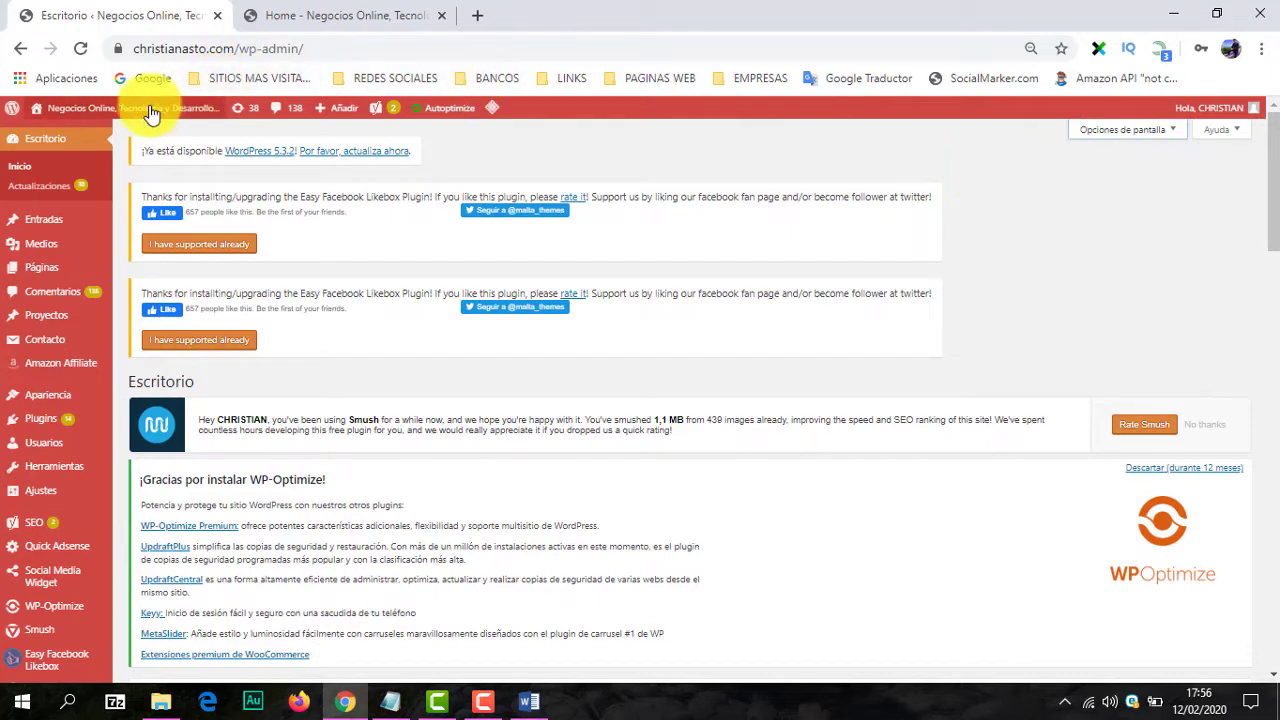
mouse_move(381, 117)
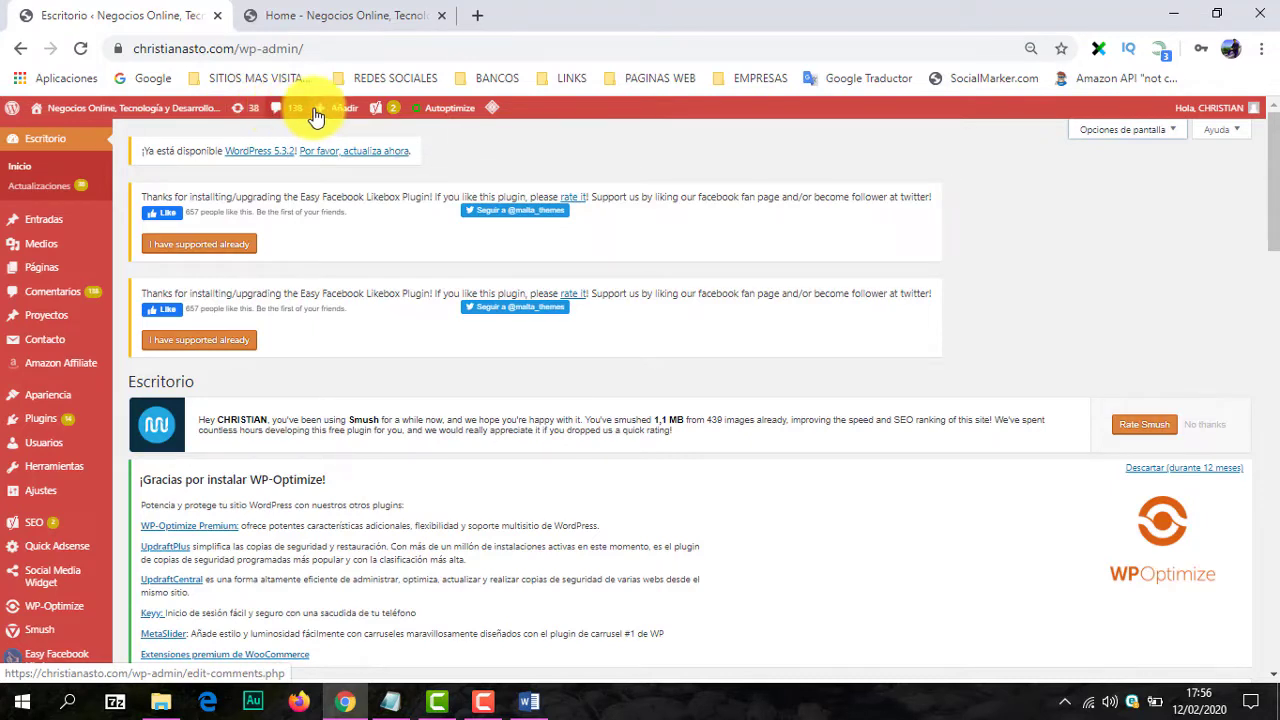
mouse_move(333, 117)
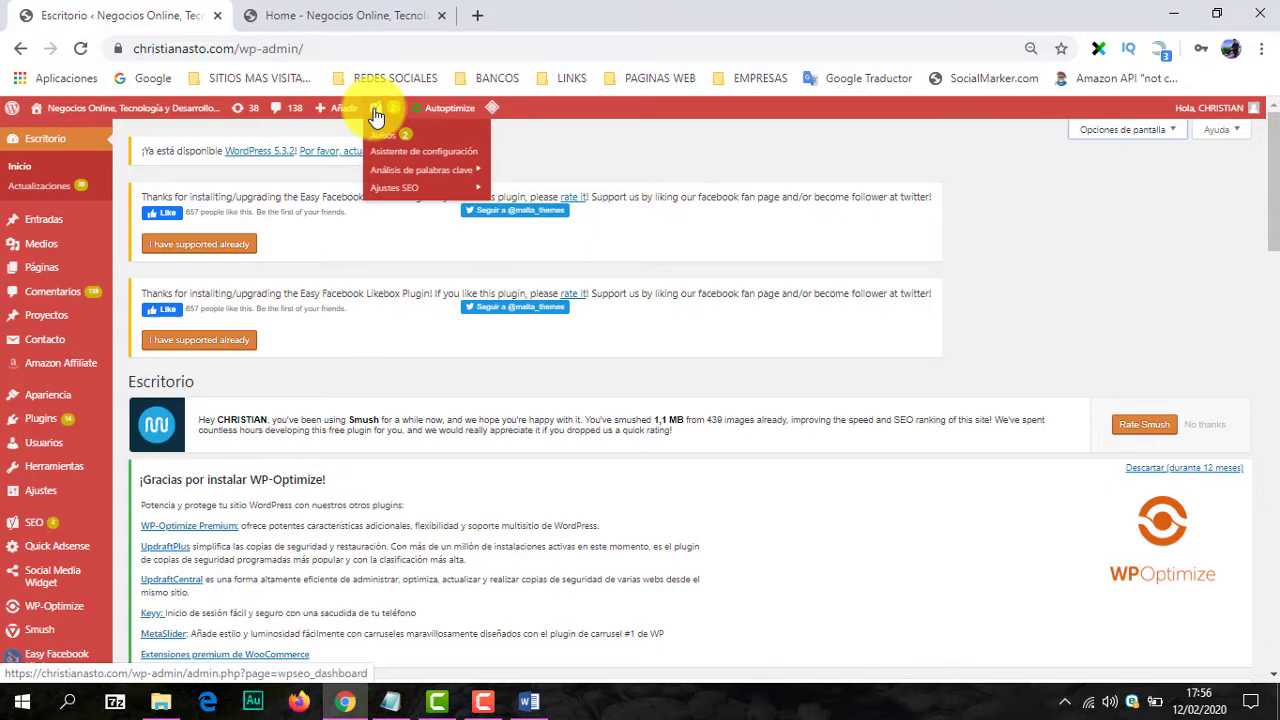
mouse_move(455, 117)
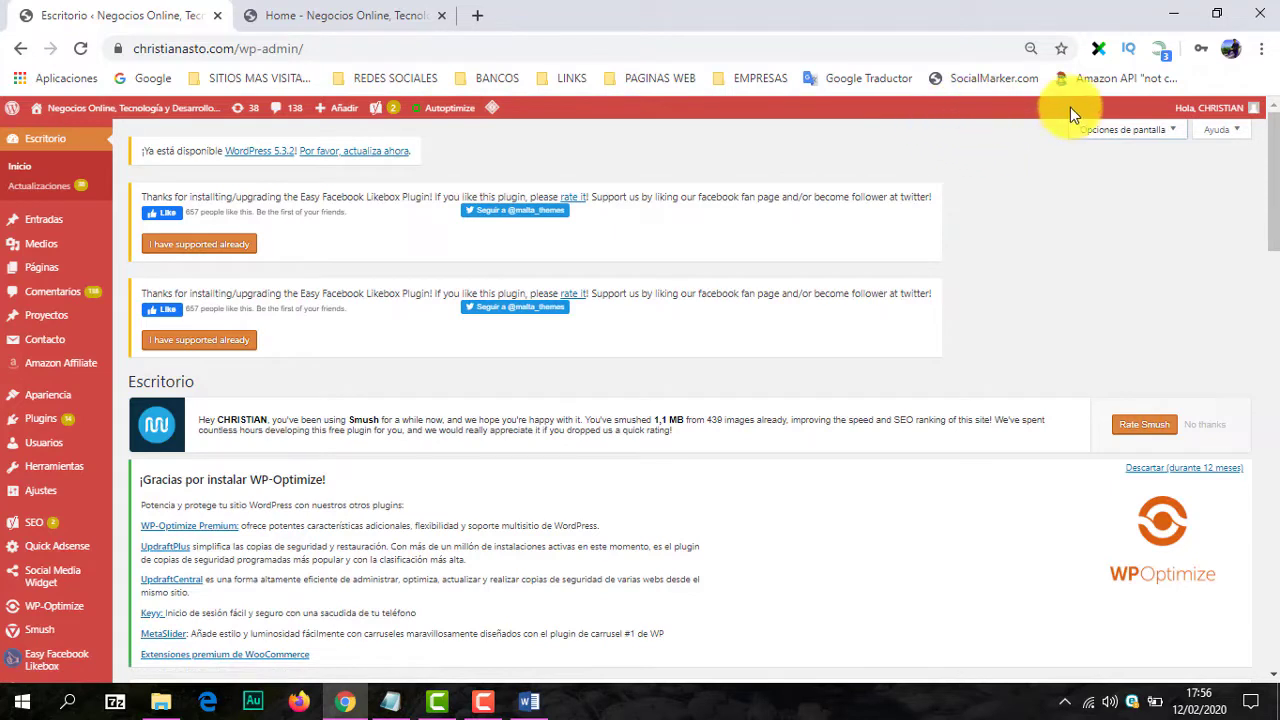
mouse_move(1205, 112)
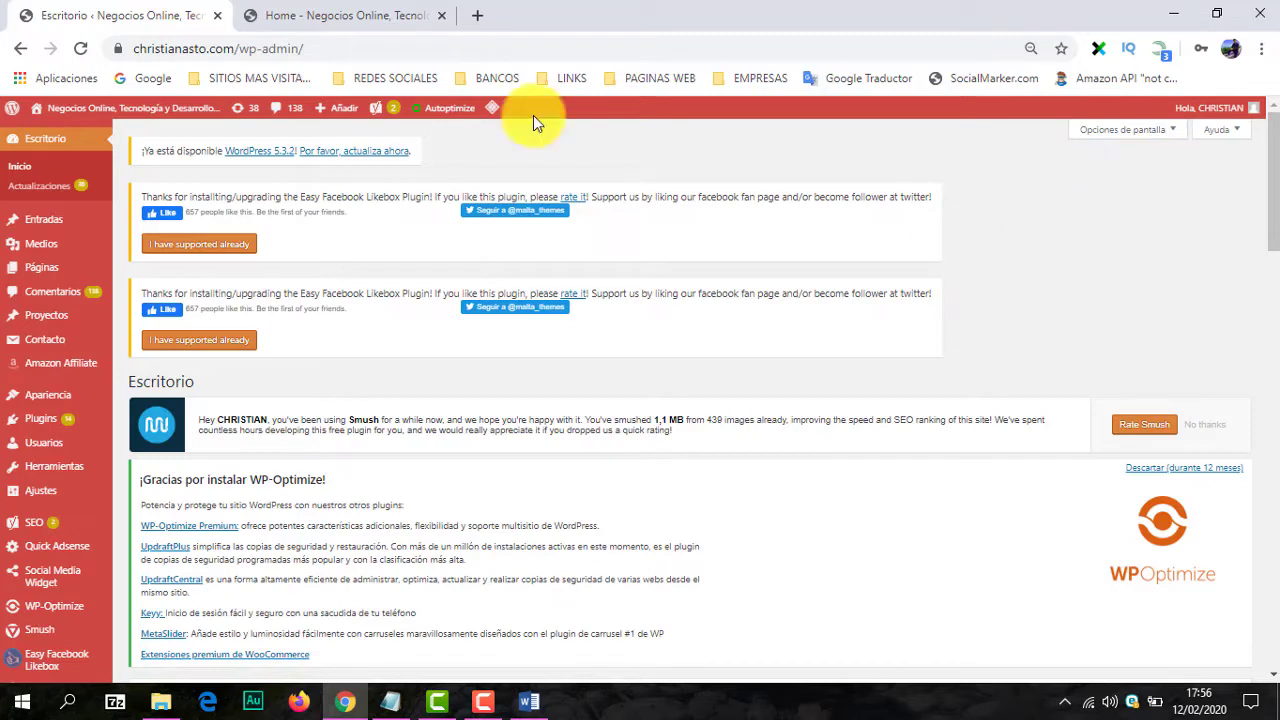
mouse_move(225, 110)
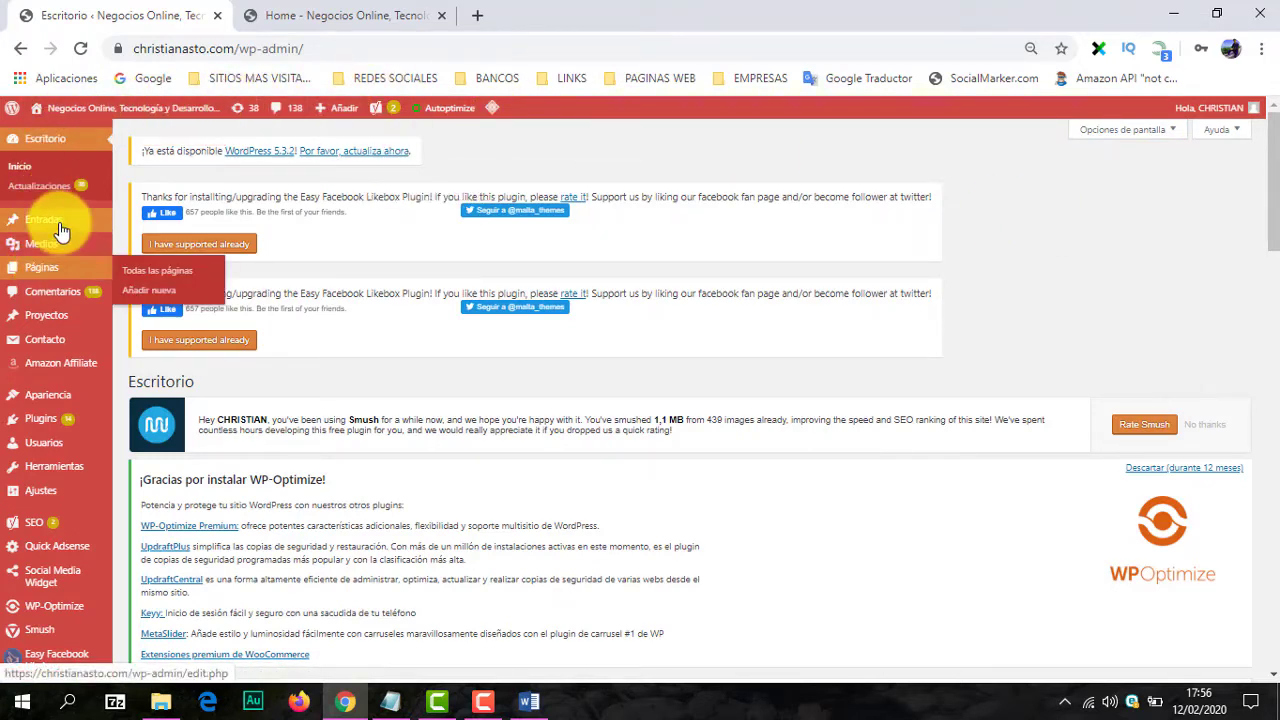
mouse_move(75, 383)
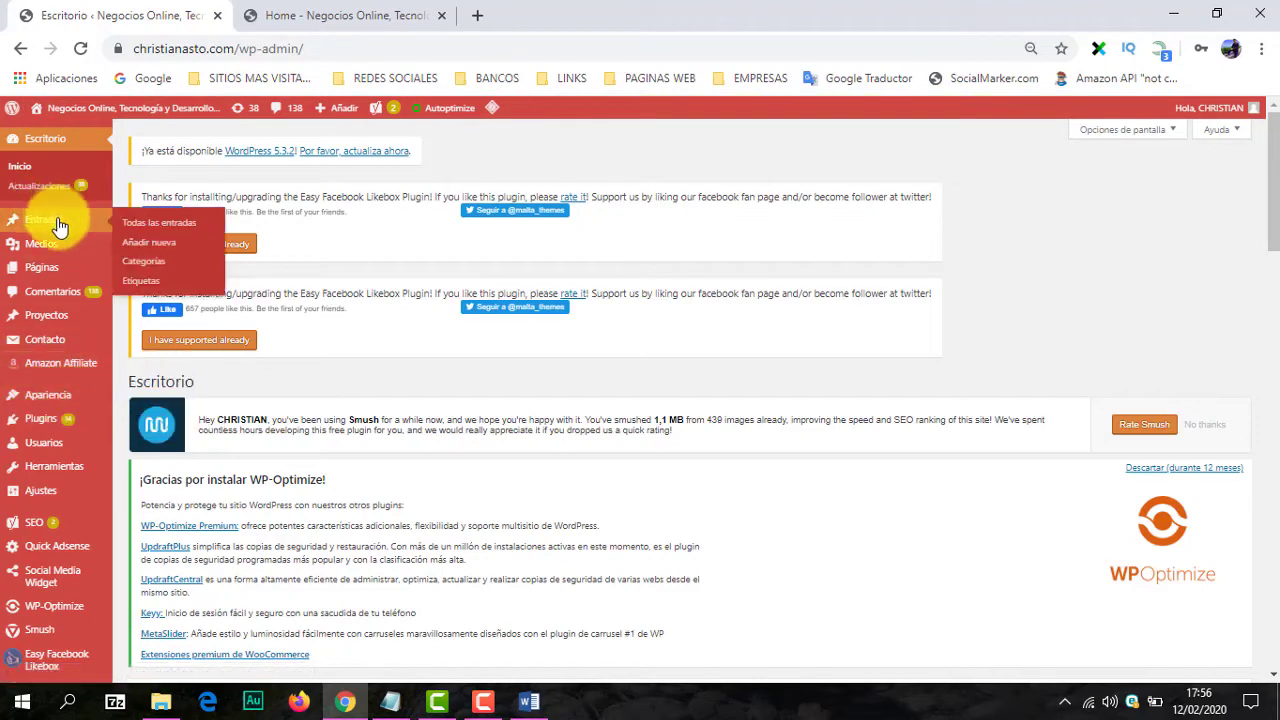
Step: Examine the admin bar on the public home page and return to the WordPress dashboard
left_click(287, 17)
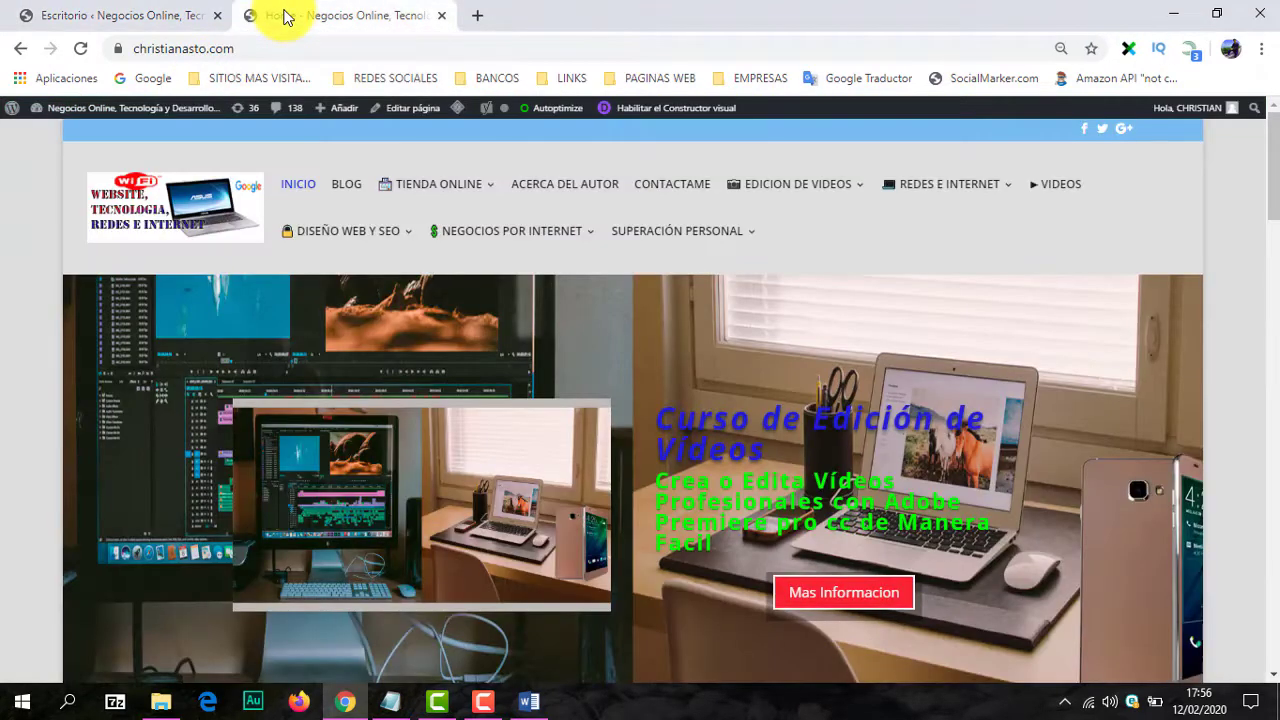
left_click(127, 20)
left_click(287, 15)
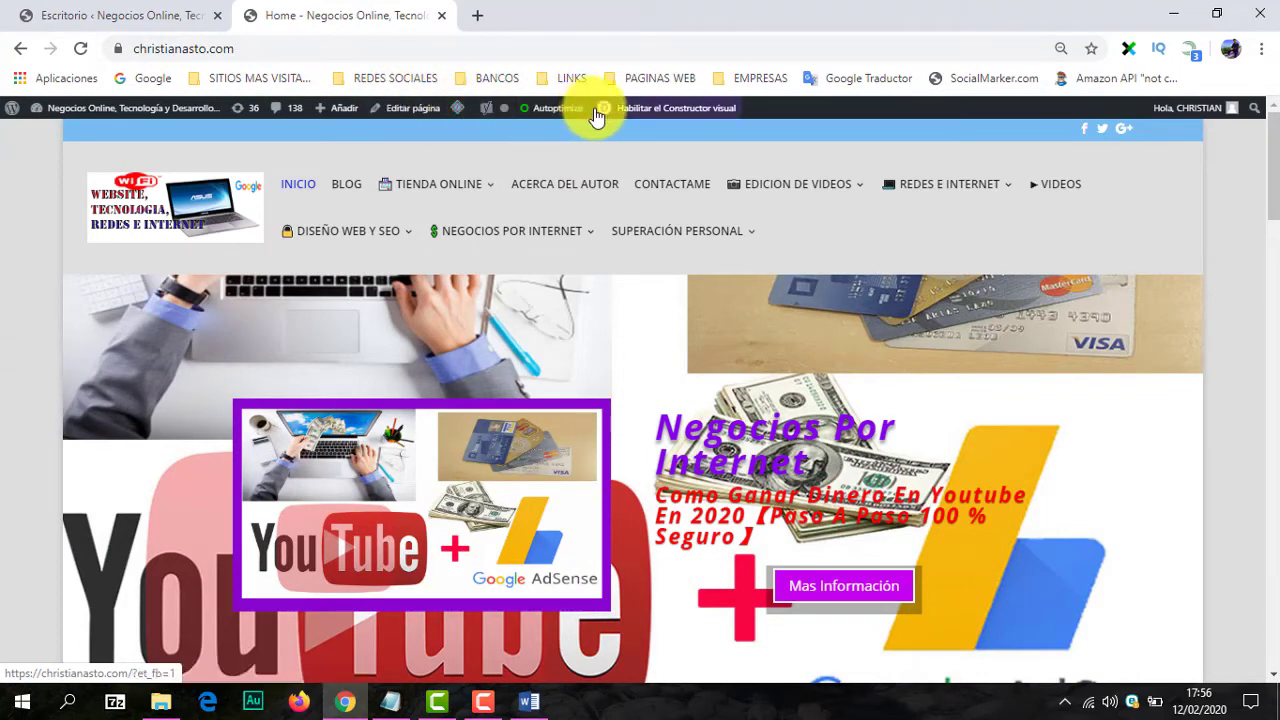
left_click(150, 14)
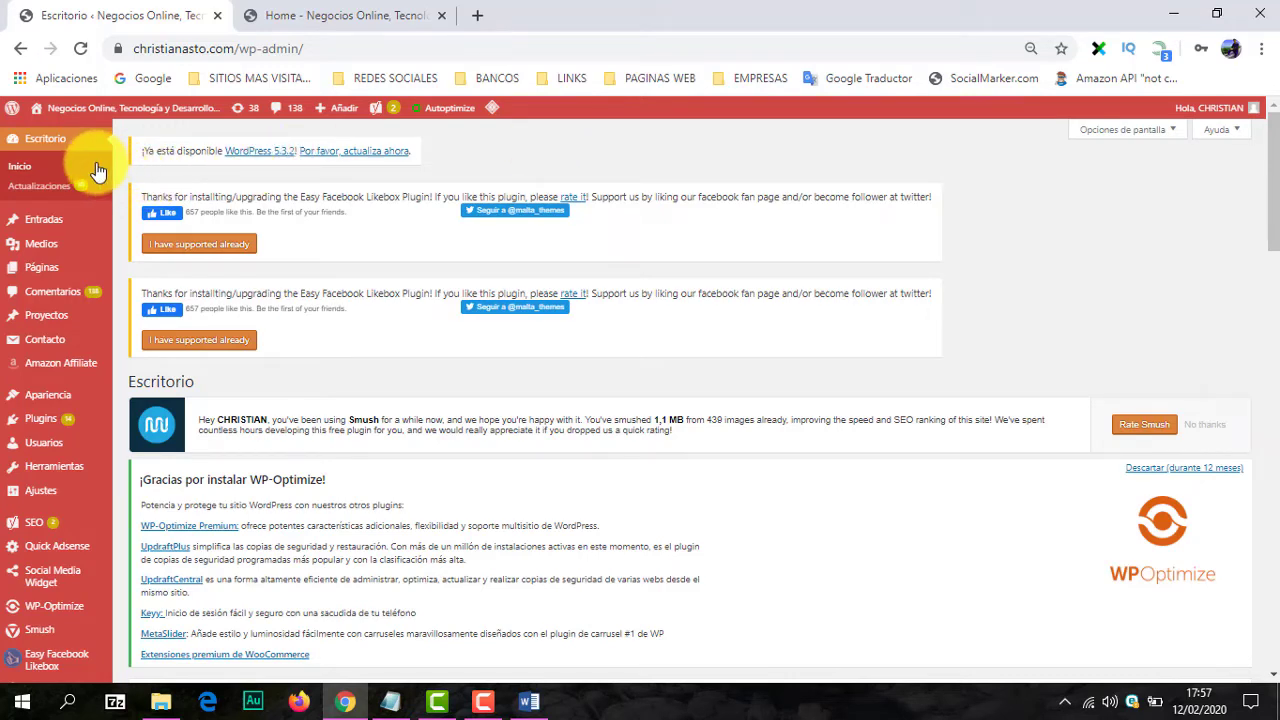
Step: Load the Inicio page of the Escritorio section and view its content
left_click(17, 176)
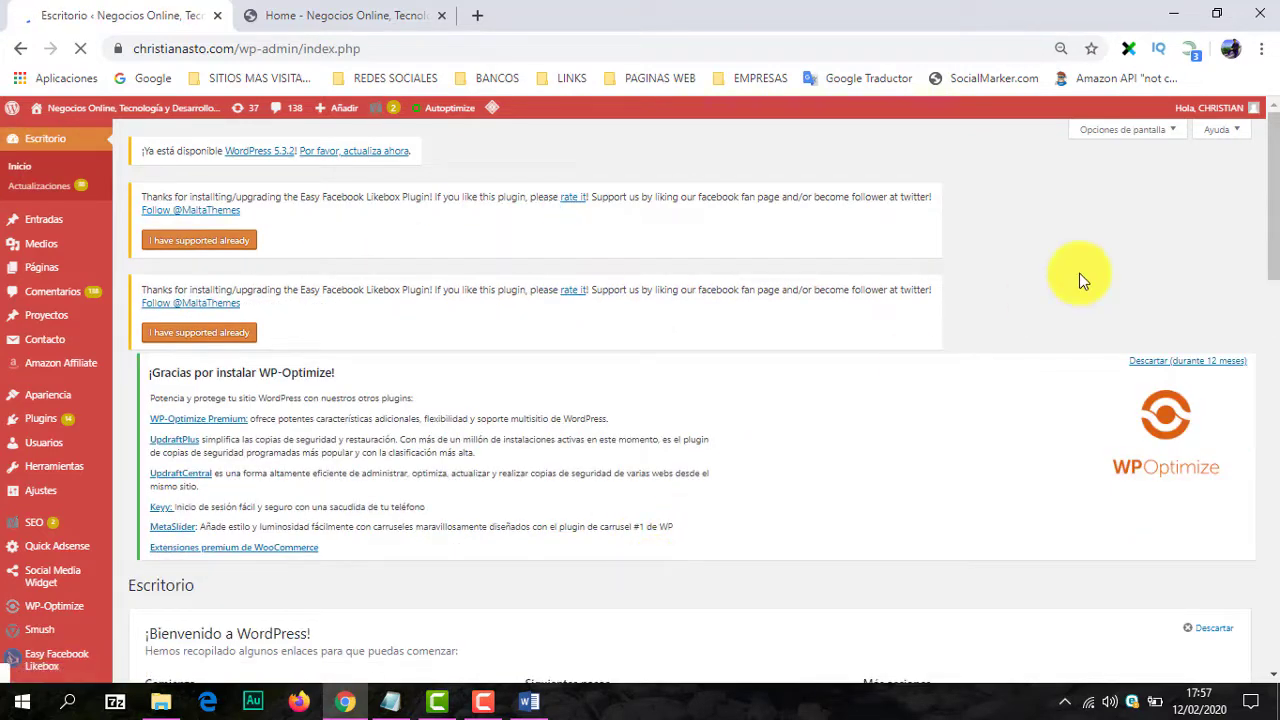
left_click_drag(1275, 187, 1268, 150)
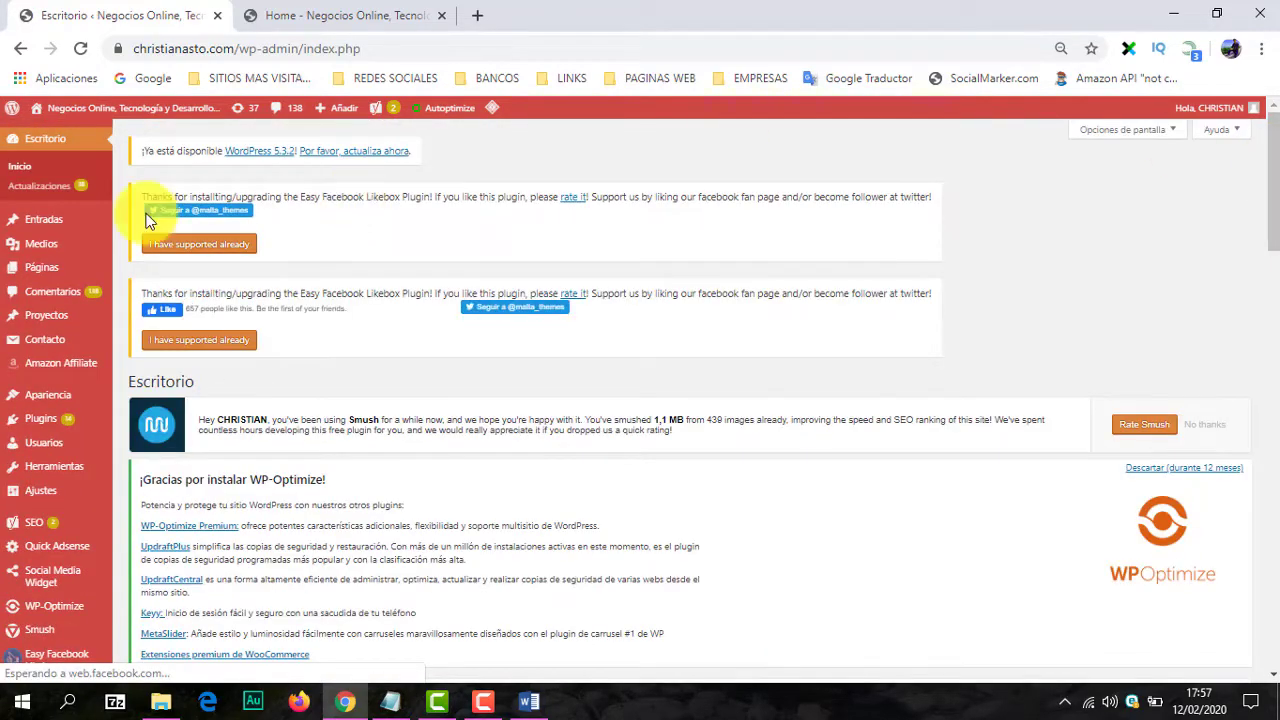
Step: Load the Actualizaciones page of the Escritorio section and review the available WordPress and plugin updates
left_click(49, 192)
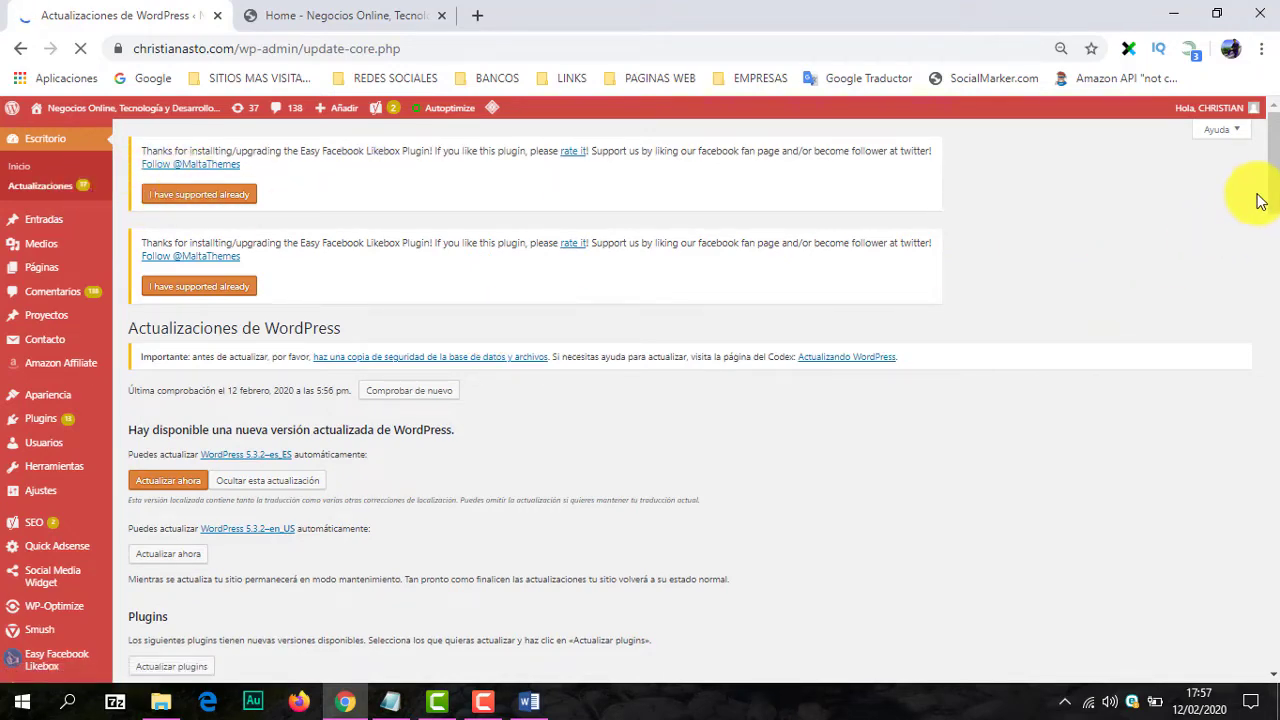
left_click_drag(1268, 177, 1275, 225)
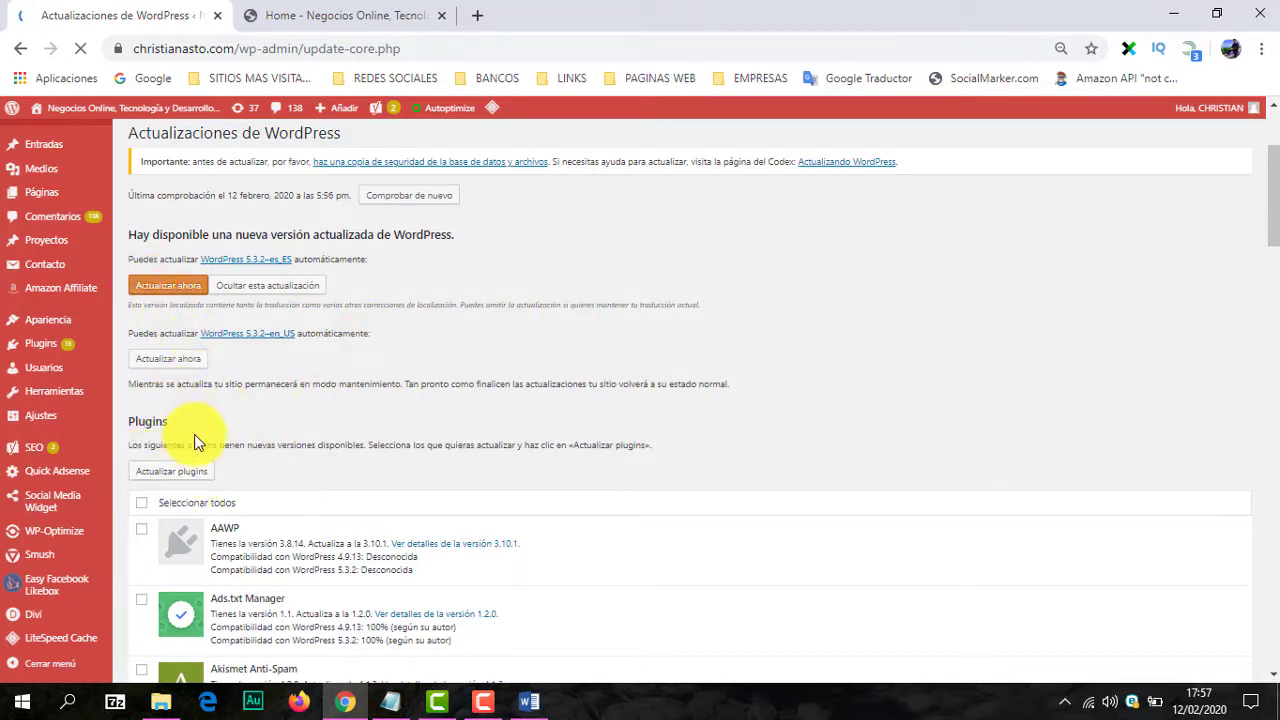
left_click_drag(1276, 172, 1274, 260)
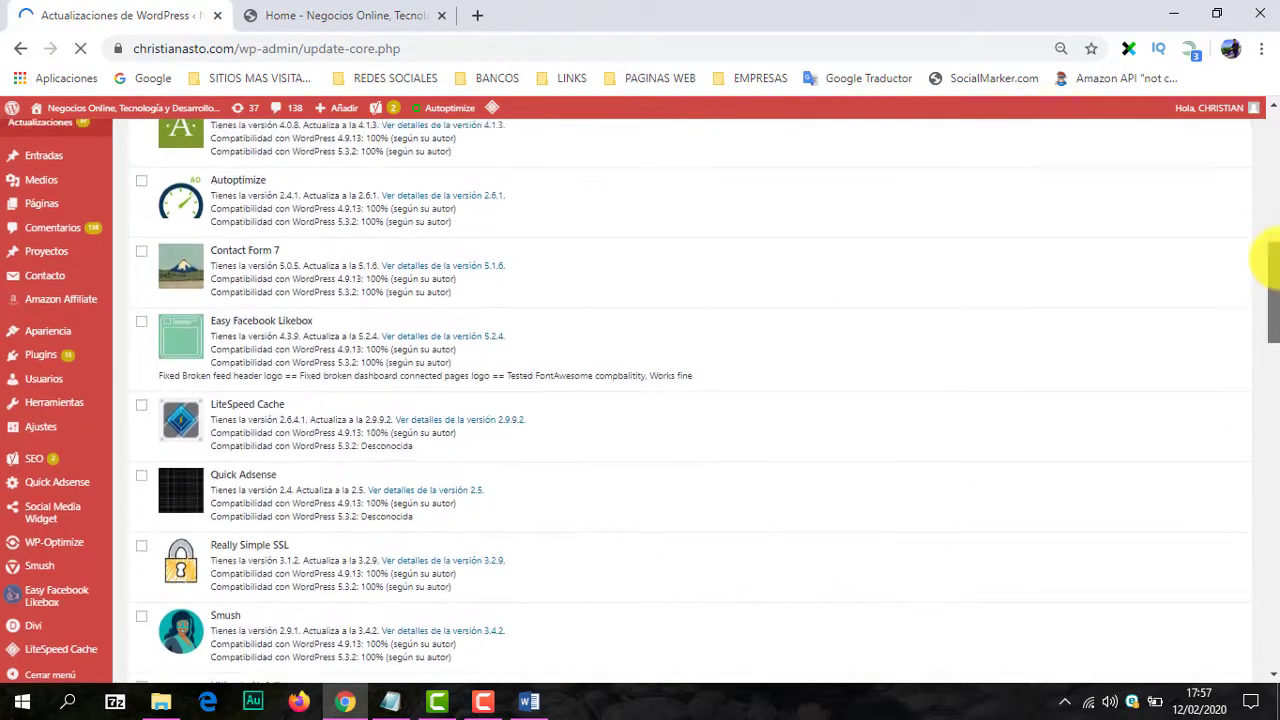
scroll(143, 309, "up", 4)
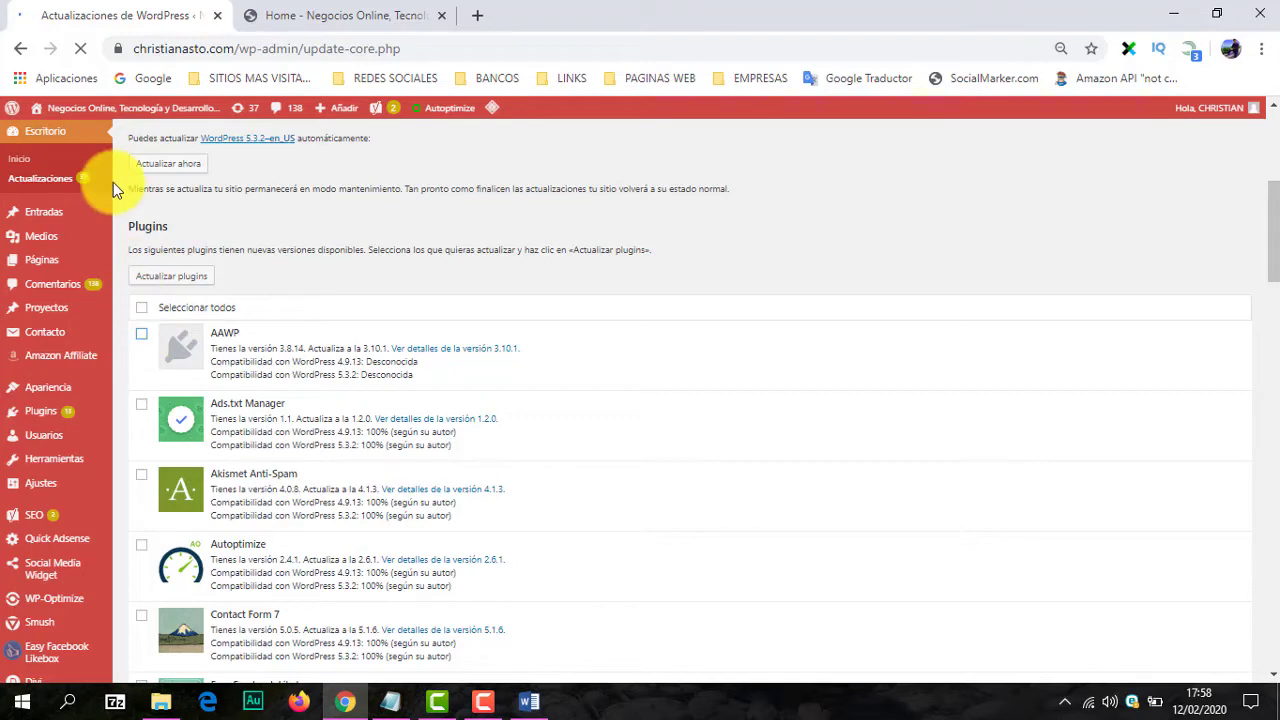
Step: Load the list of all posts and examine its bulk actions and its date, category and SEO score filters
mouse_move(23, 214)
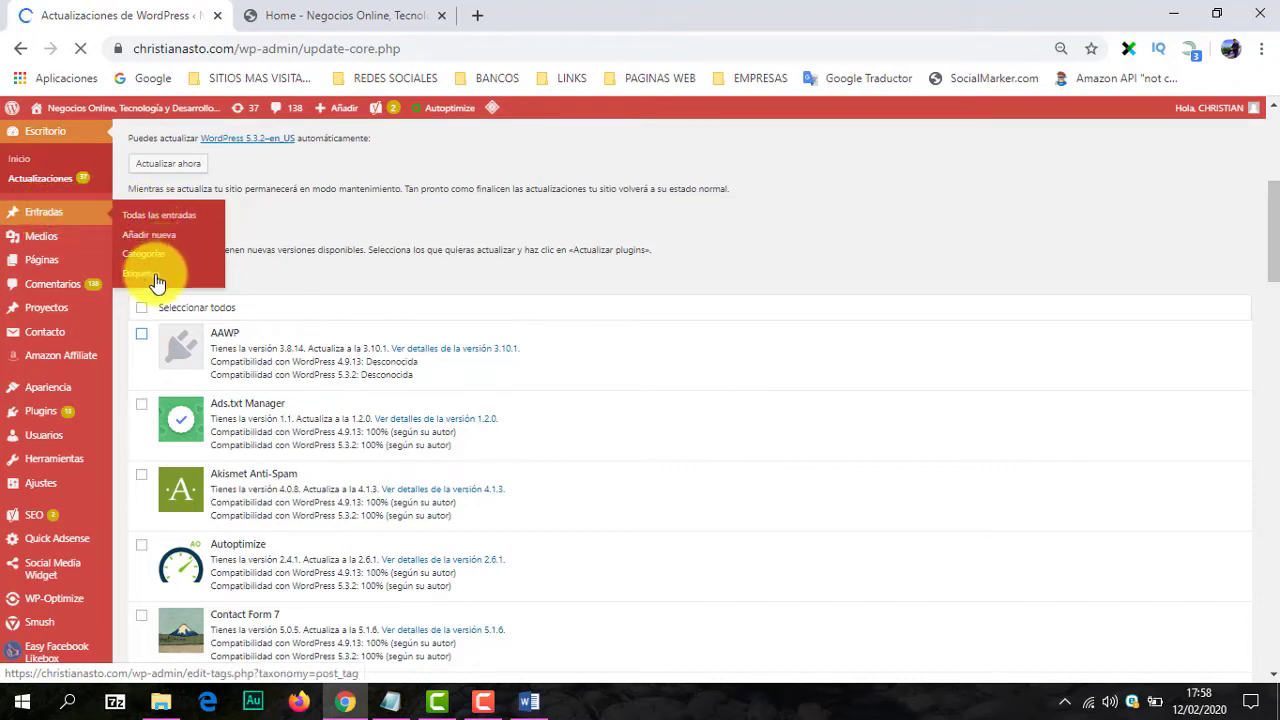
left_click(146, 220)
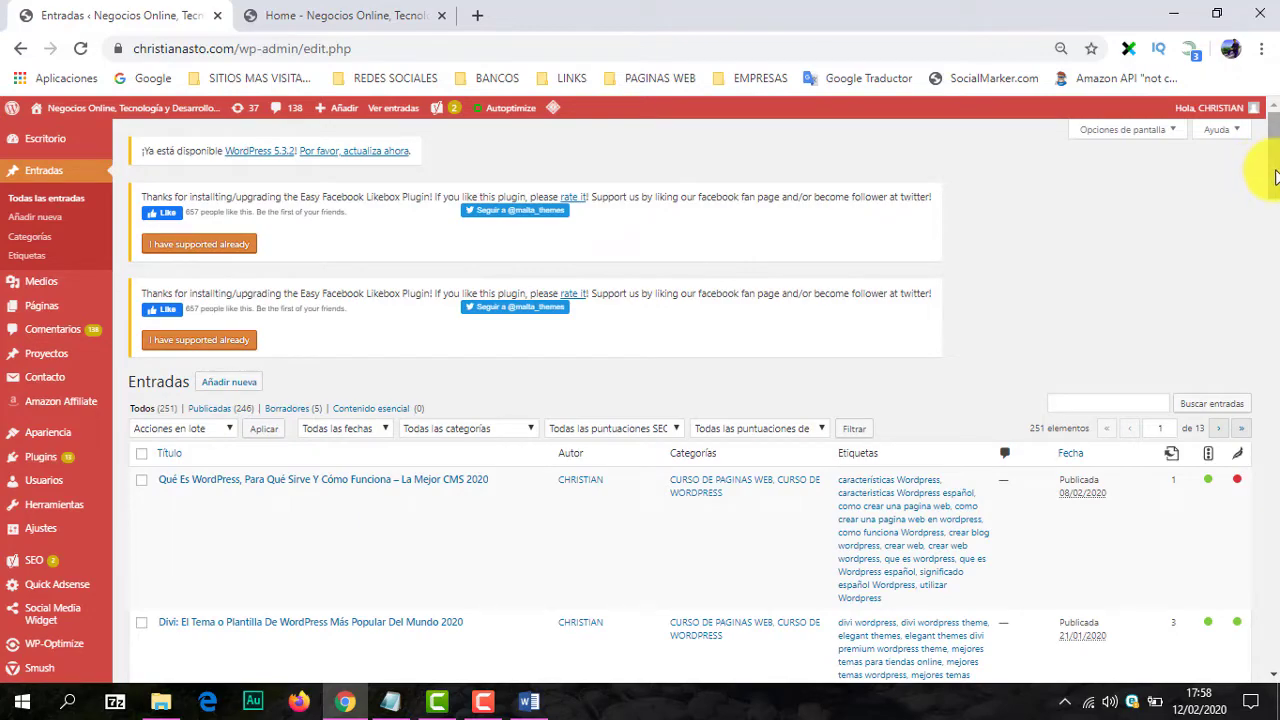
mouse_move(1275, 177)
left_mouse_down()
mouse_move(1268, 335)
mouse_move(1265, 170)
left_mouse_up()
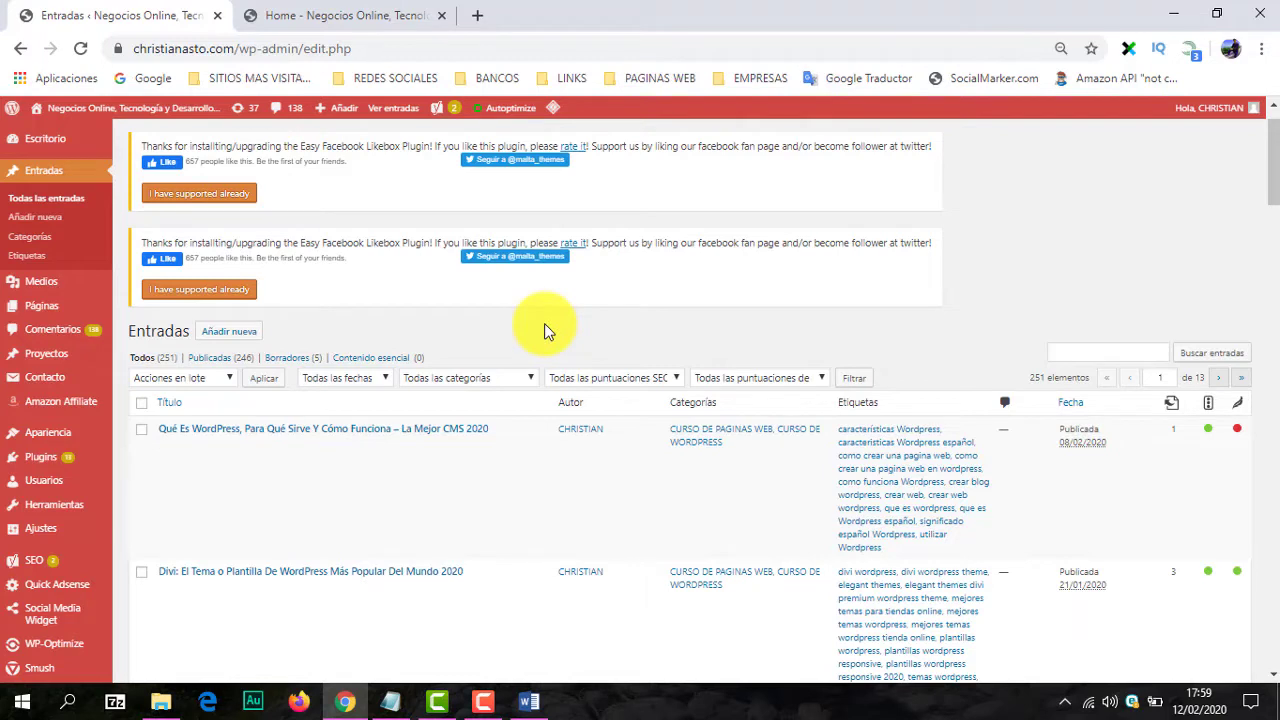
left_click(229, 380)
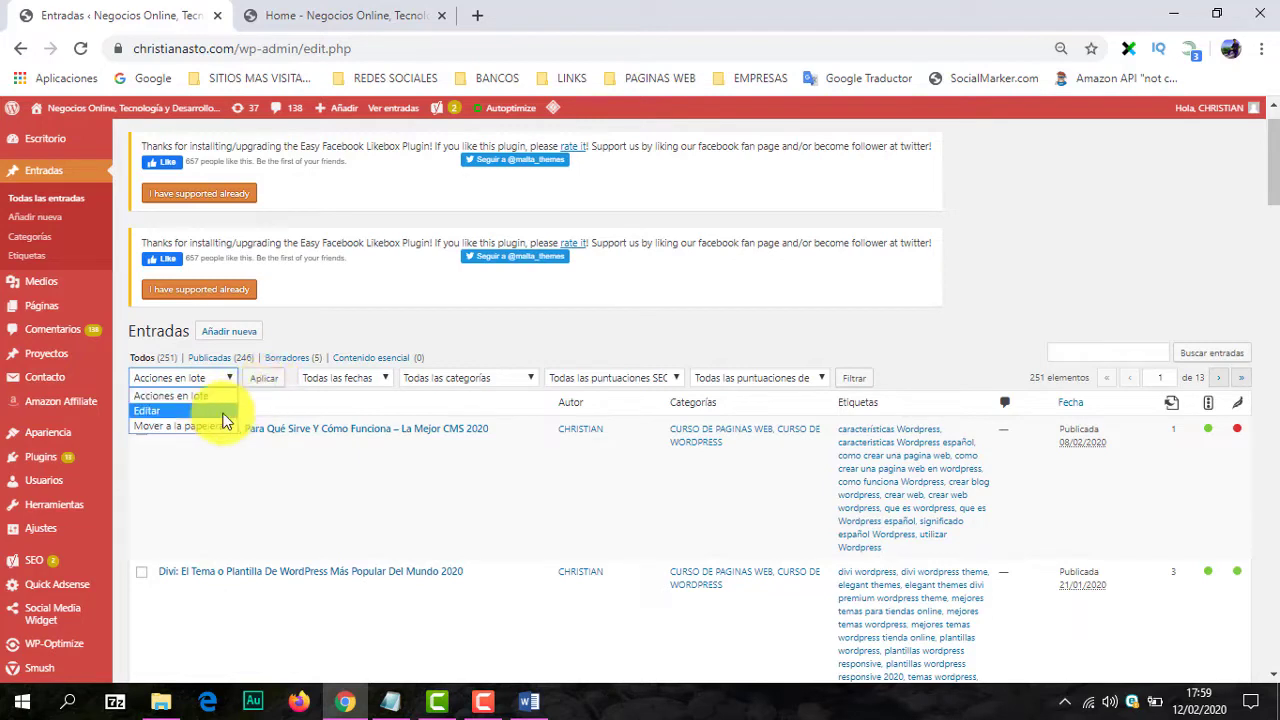
left_click(387, 381)
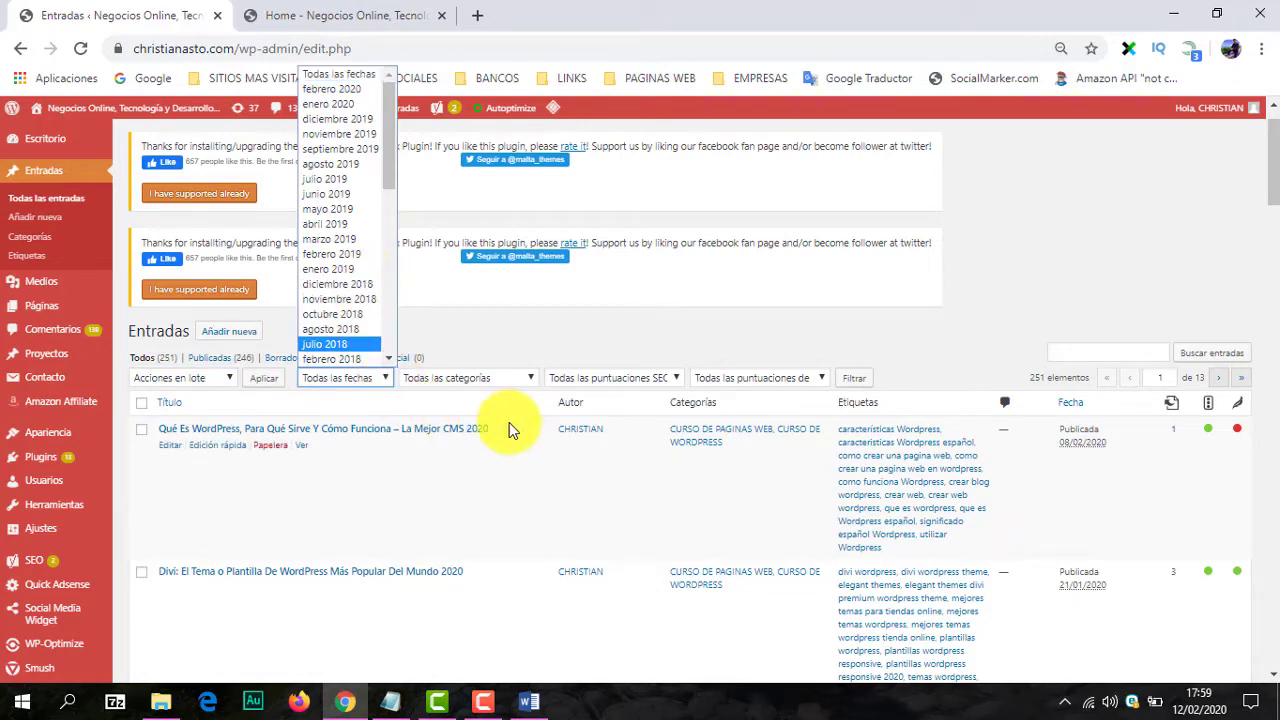
left_click(531, 379)
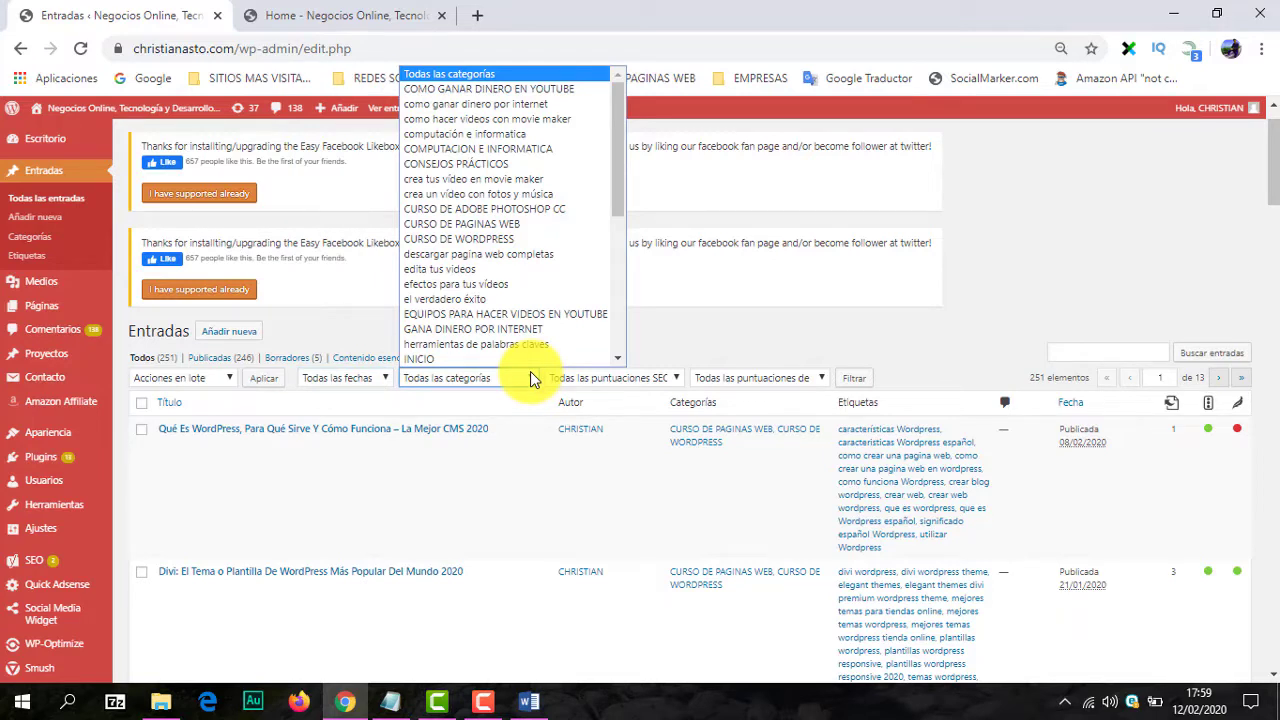
left_click(676, 380)
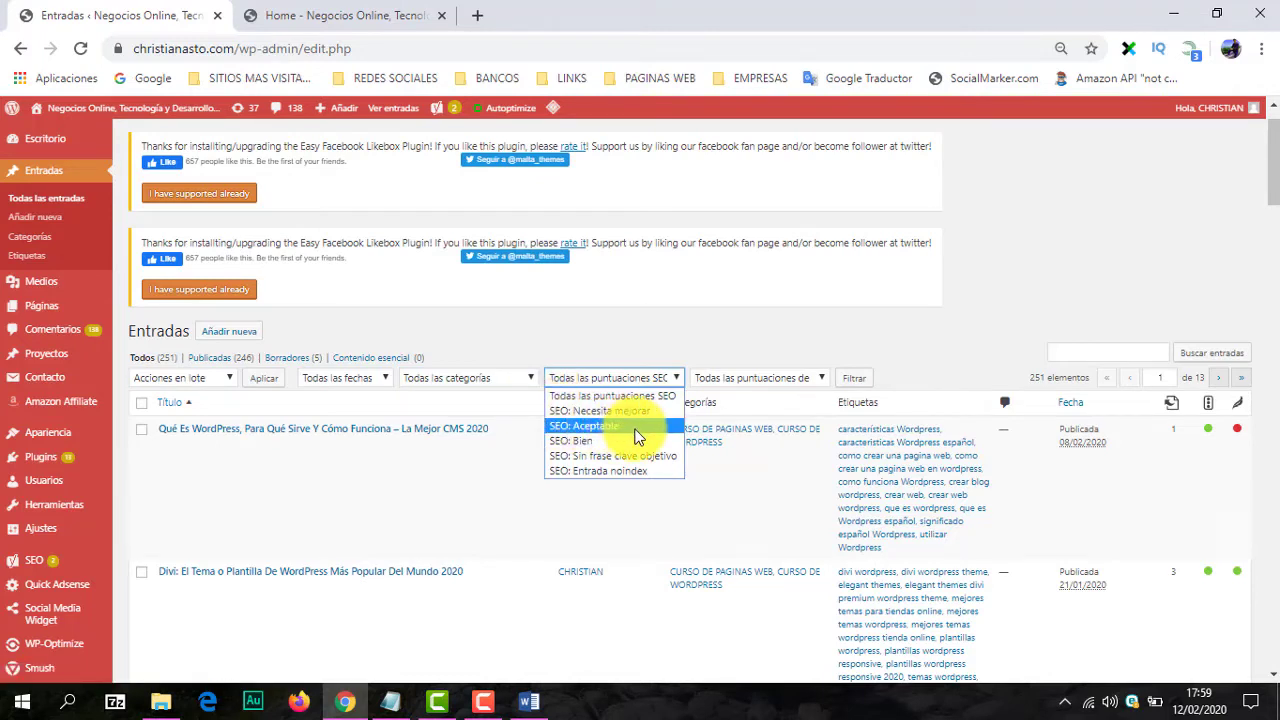
left_click(730, 341)
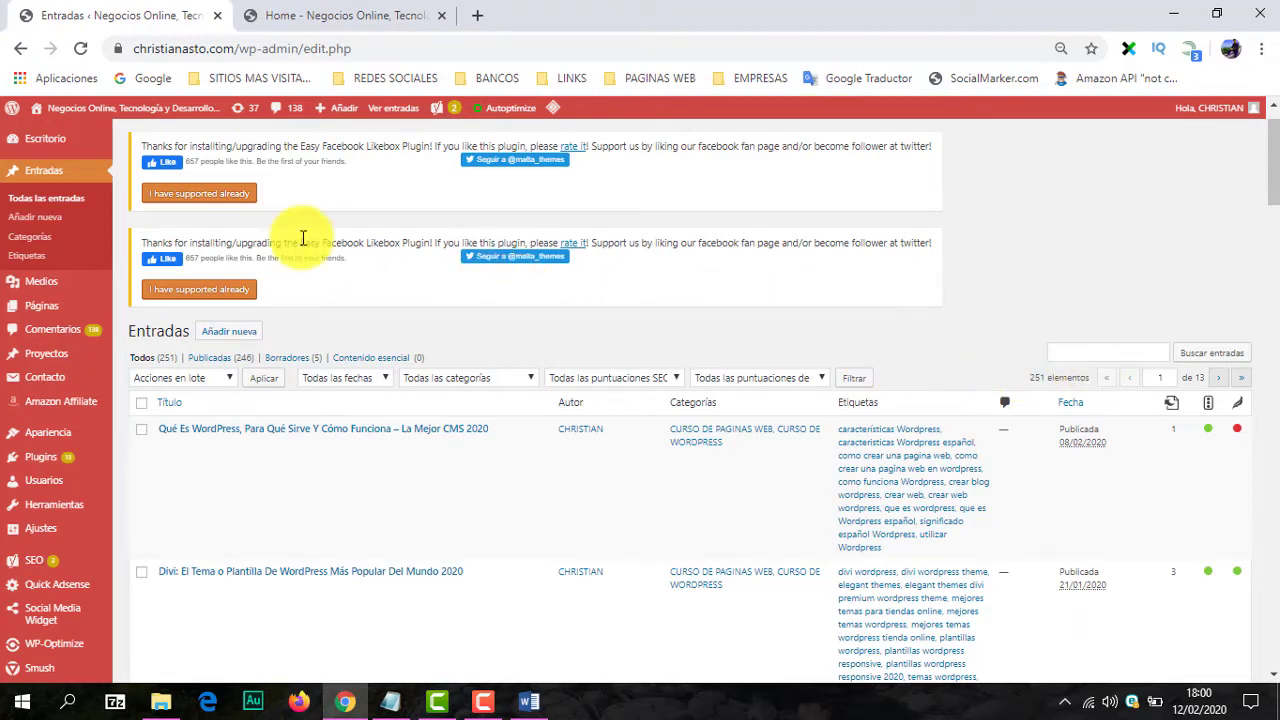
Step: Start a new post and examine its title field, editor, publishing, category and tag boxes, and Yoast SEO section
left_click(33, 222)
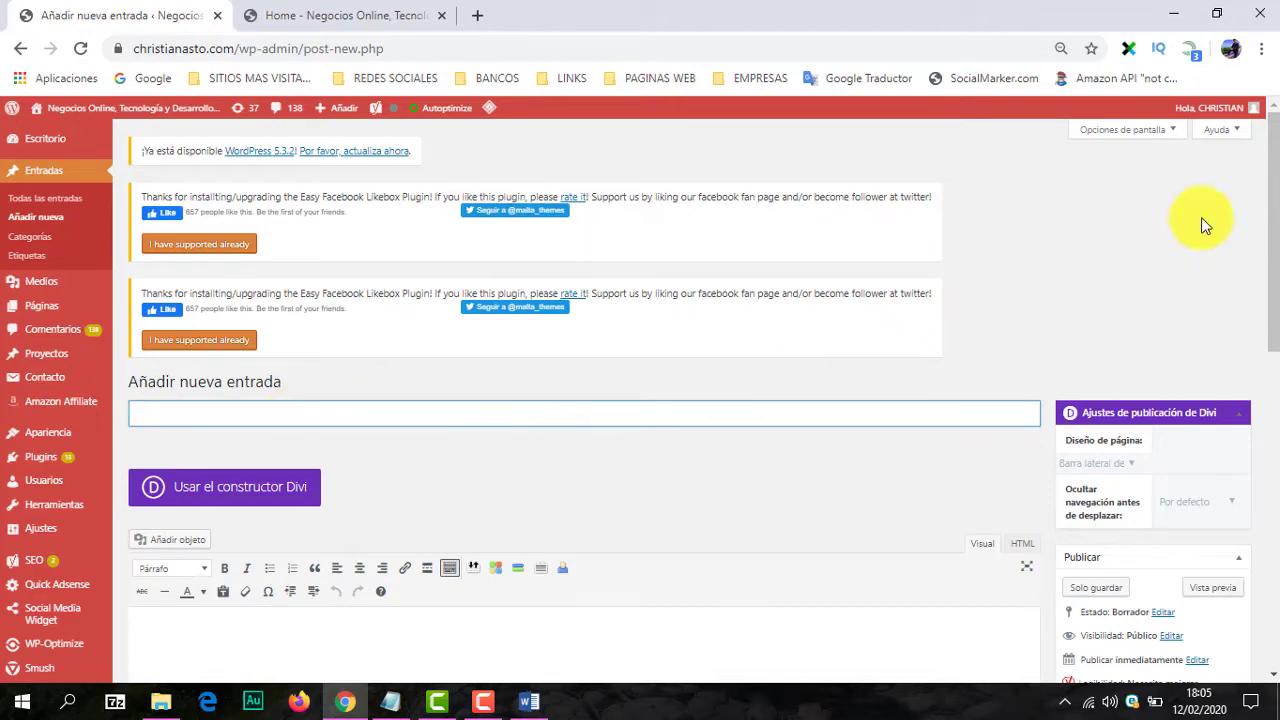
left_click_drag(1272, 218, 1270, 312)
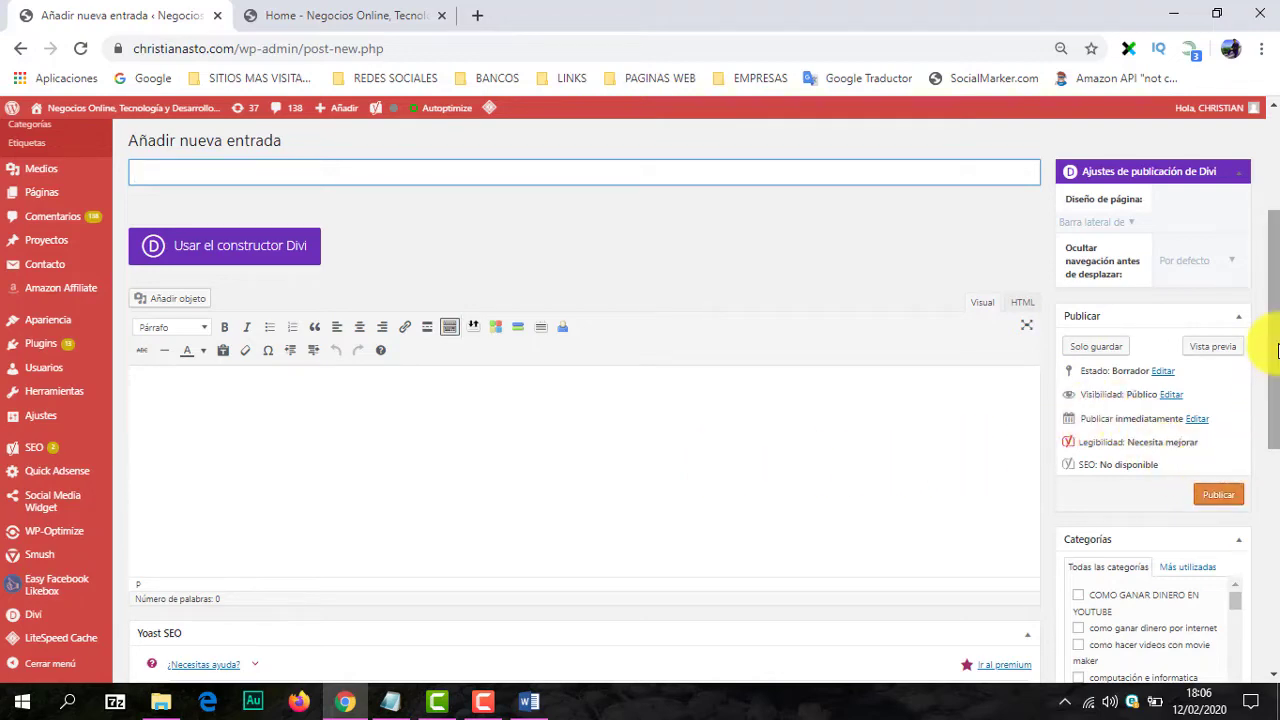
scroll(1275, 360, "down", 2)
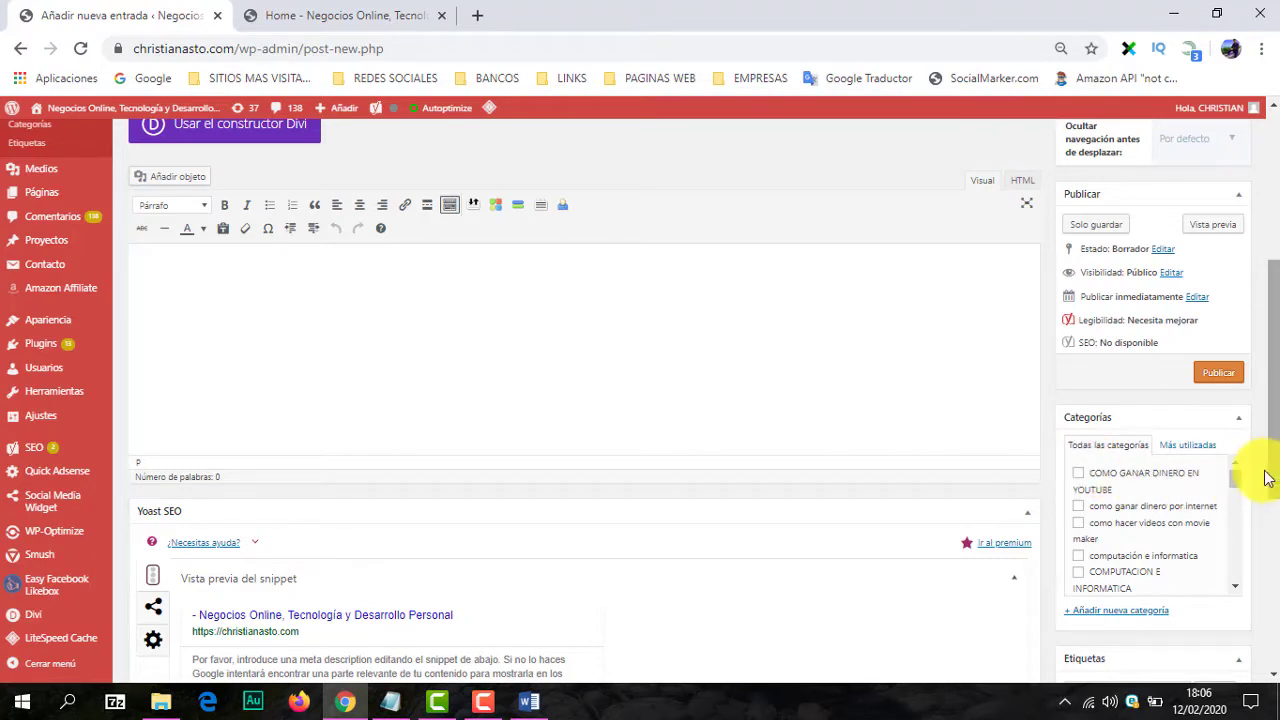
left_click_drag(1275, 460, 1270, 537)
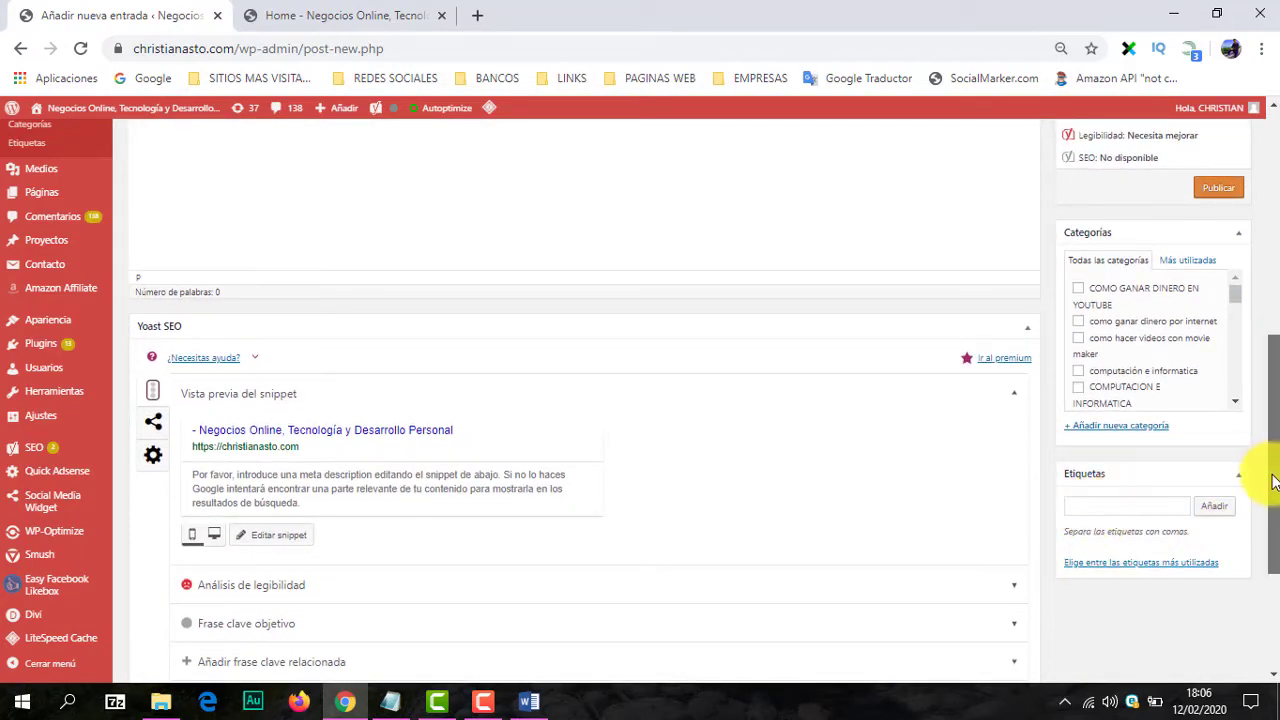
left_click_drag(1275, 480, 1268, 293)
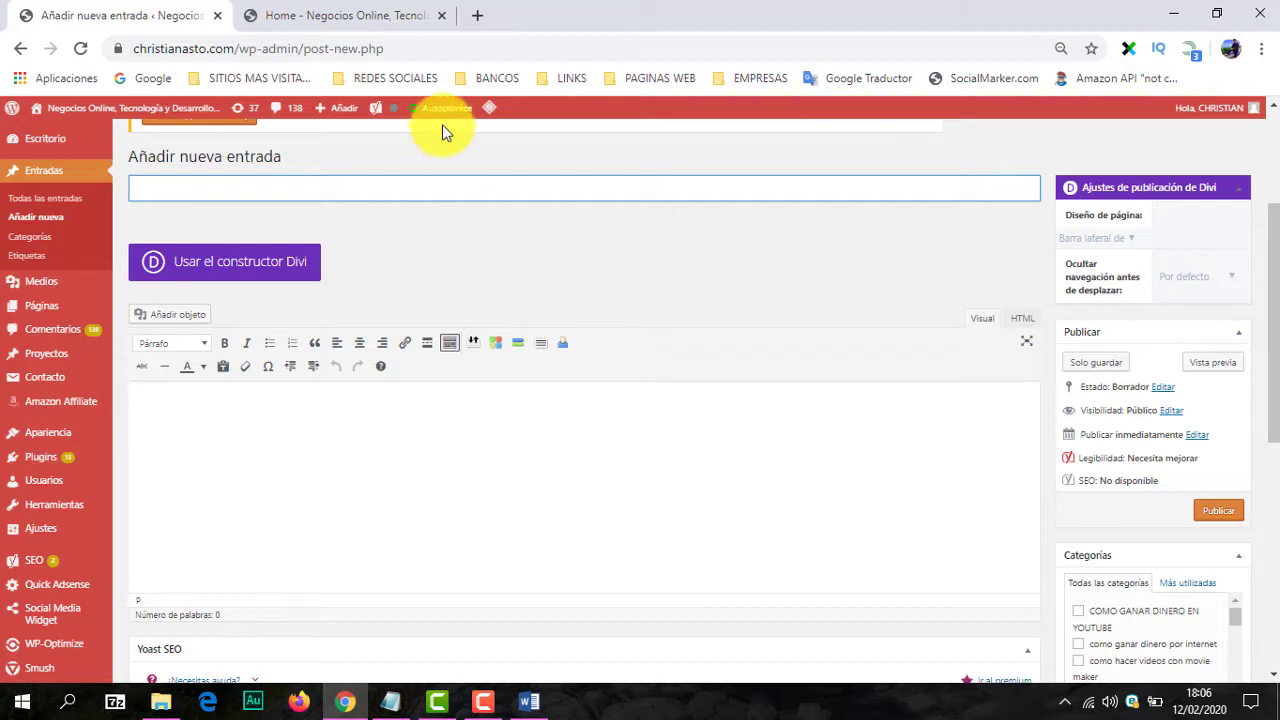
scroll(474, 185, "up", 1)
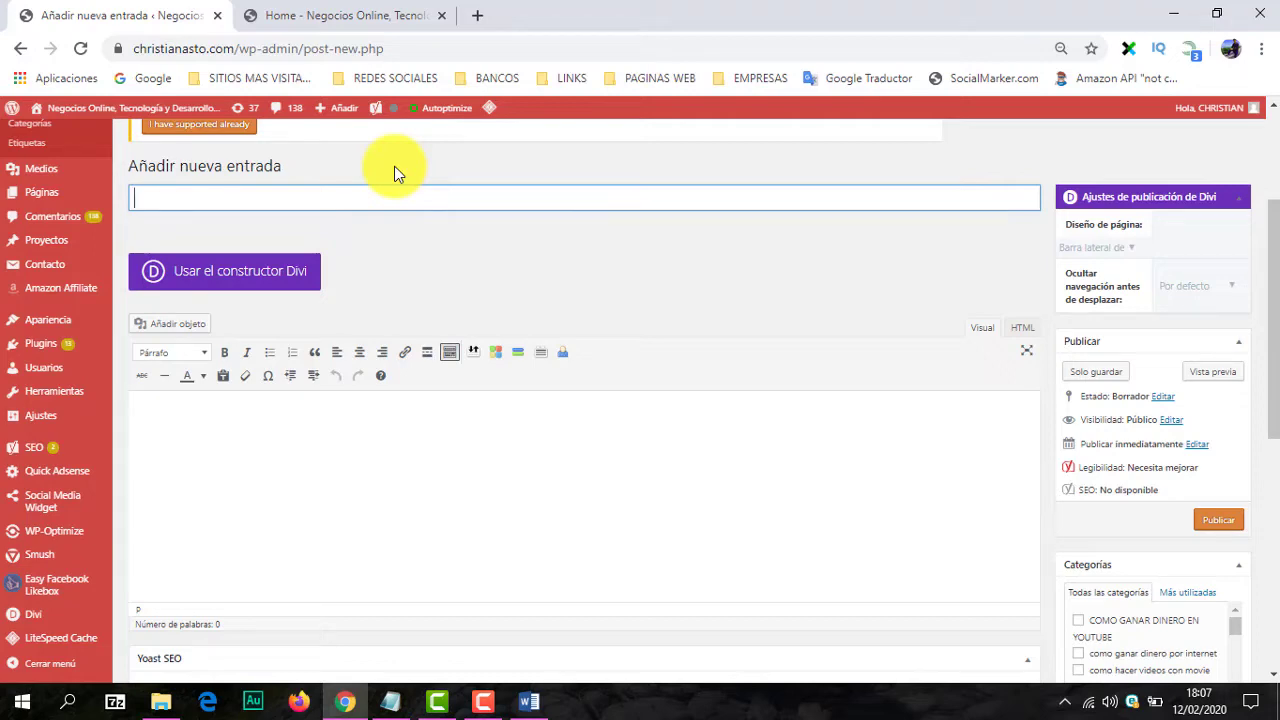
left_click_drag(1272, 290, 1278, 155)
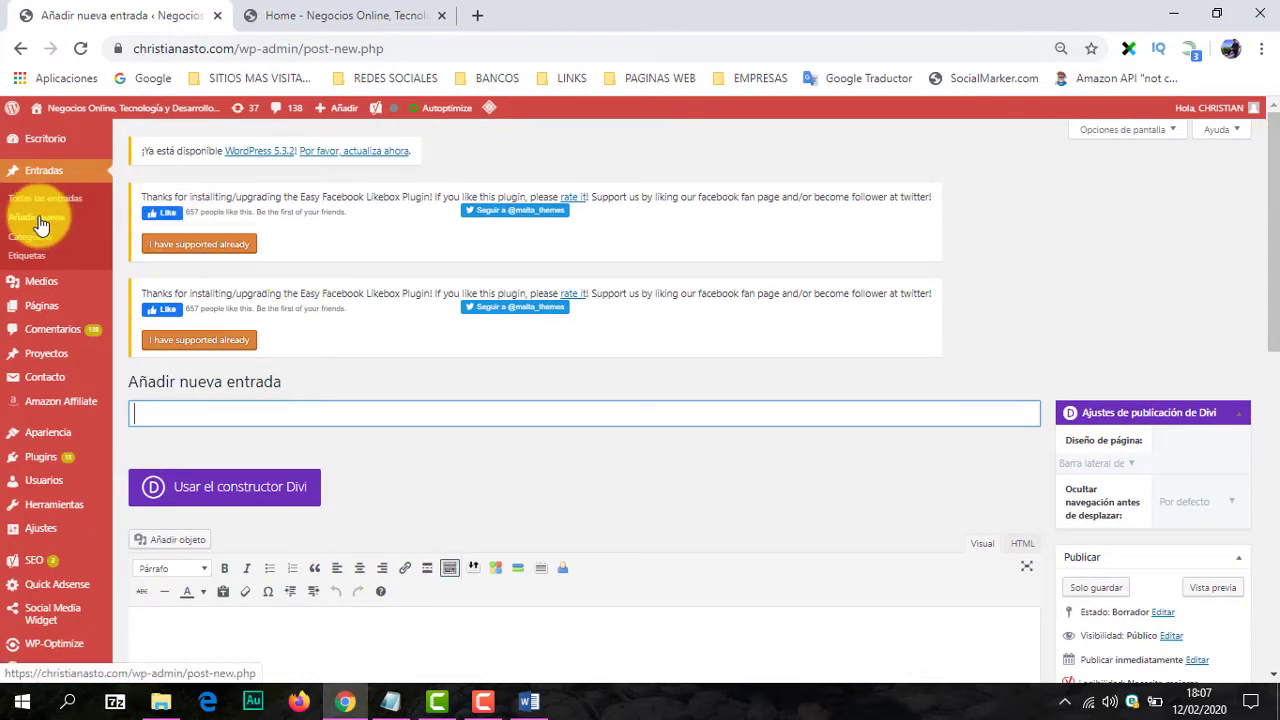
mouse_move(340, 113)
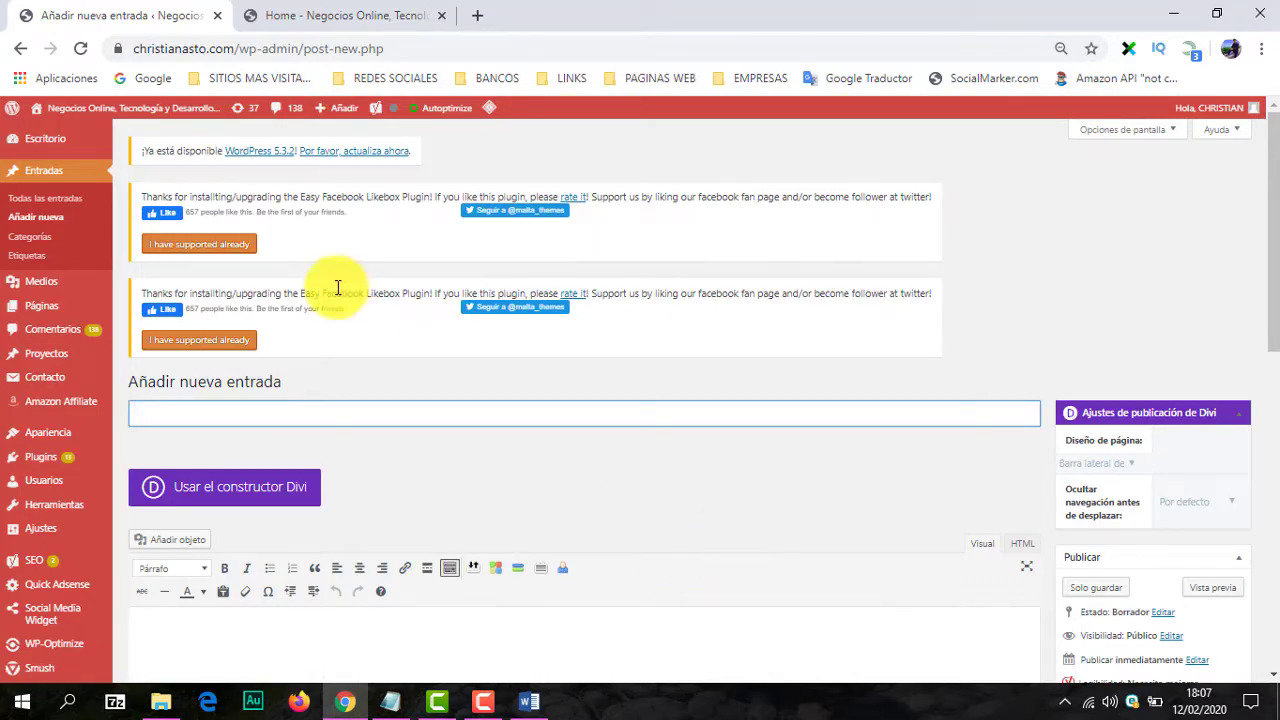
Step: Load the Categorías page of the Entradas section and review the new category form and the category list
left_click(30, 245)
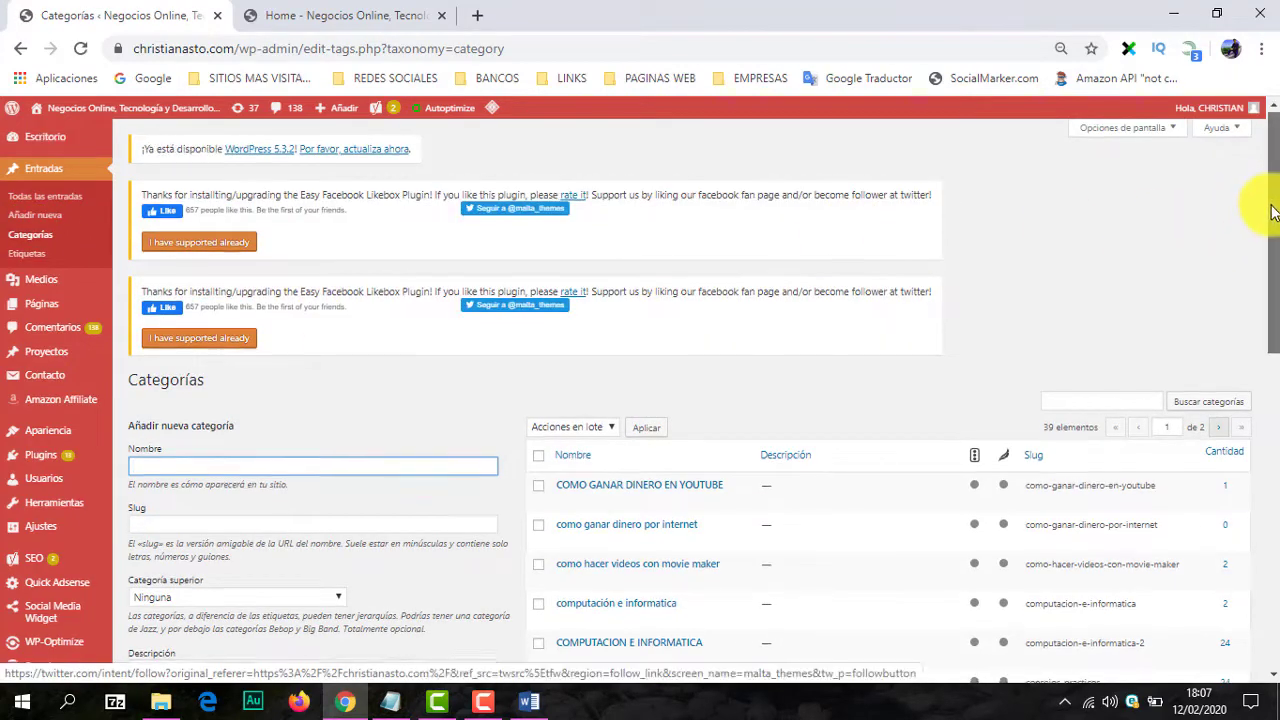
left_click_drag(1274, 206, 1275, 252)
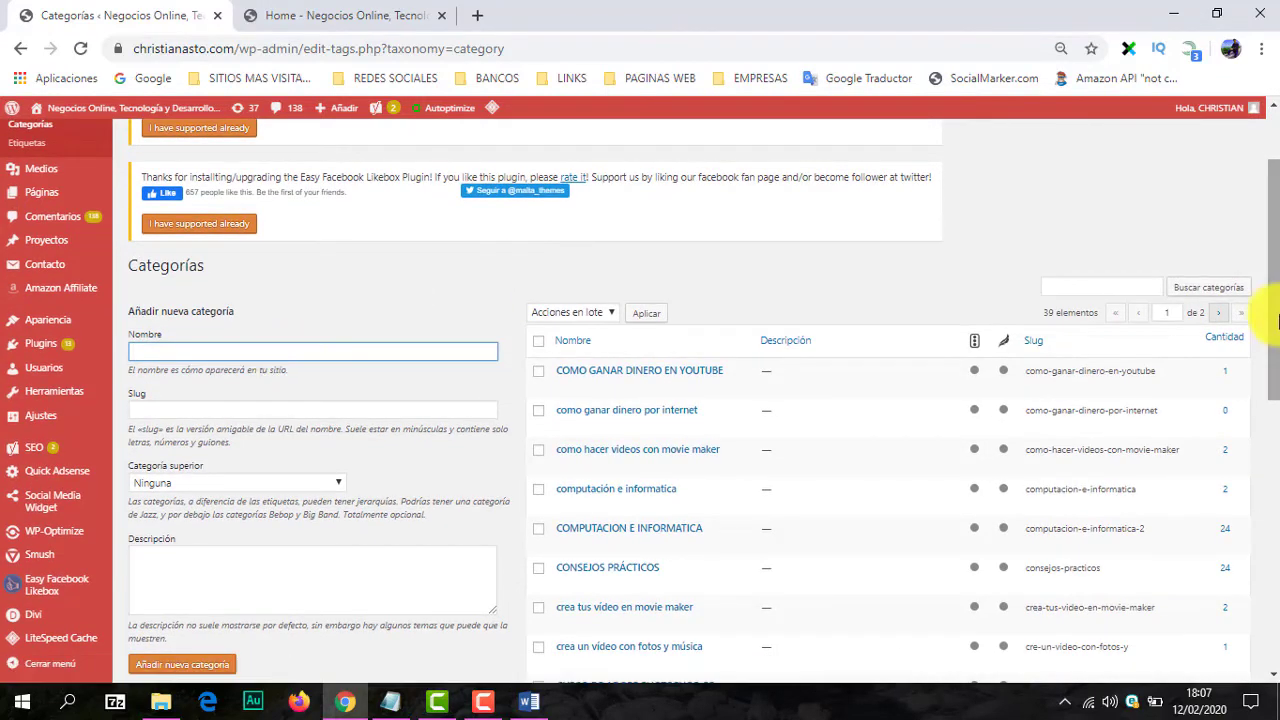
scroll(1276, 338, "down", 1)
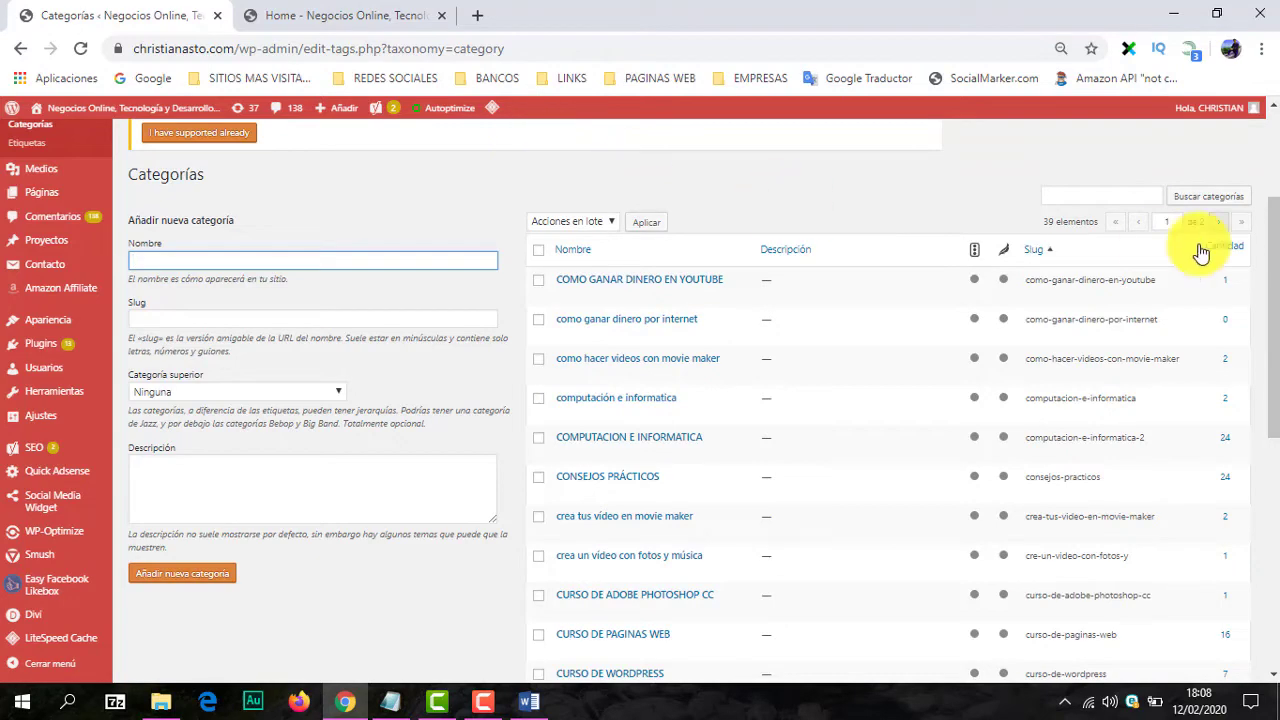
scroll(1264, 245, "up", 1)
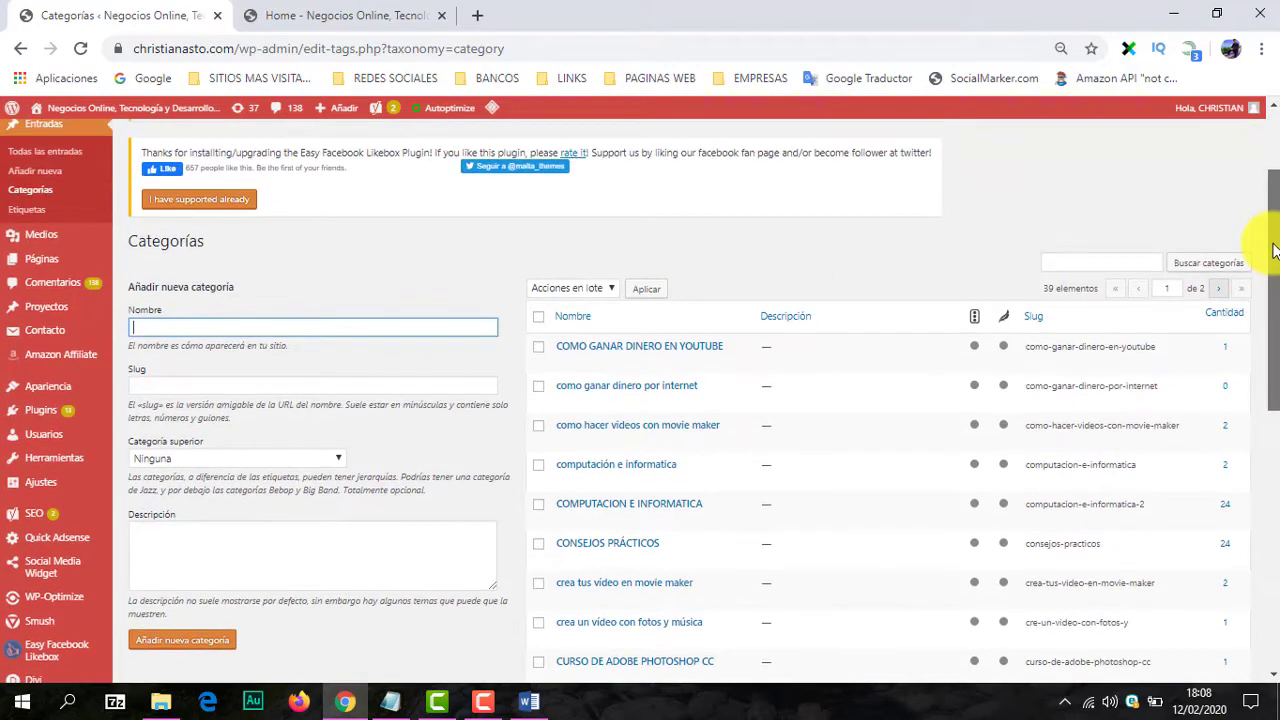
Step: Load the Etiquetas page of the Entradas section and review the new tag form and the tag list
left_click(20, 213)
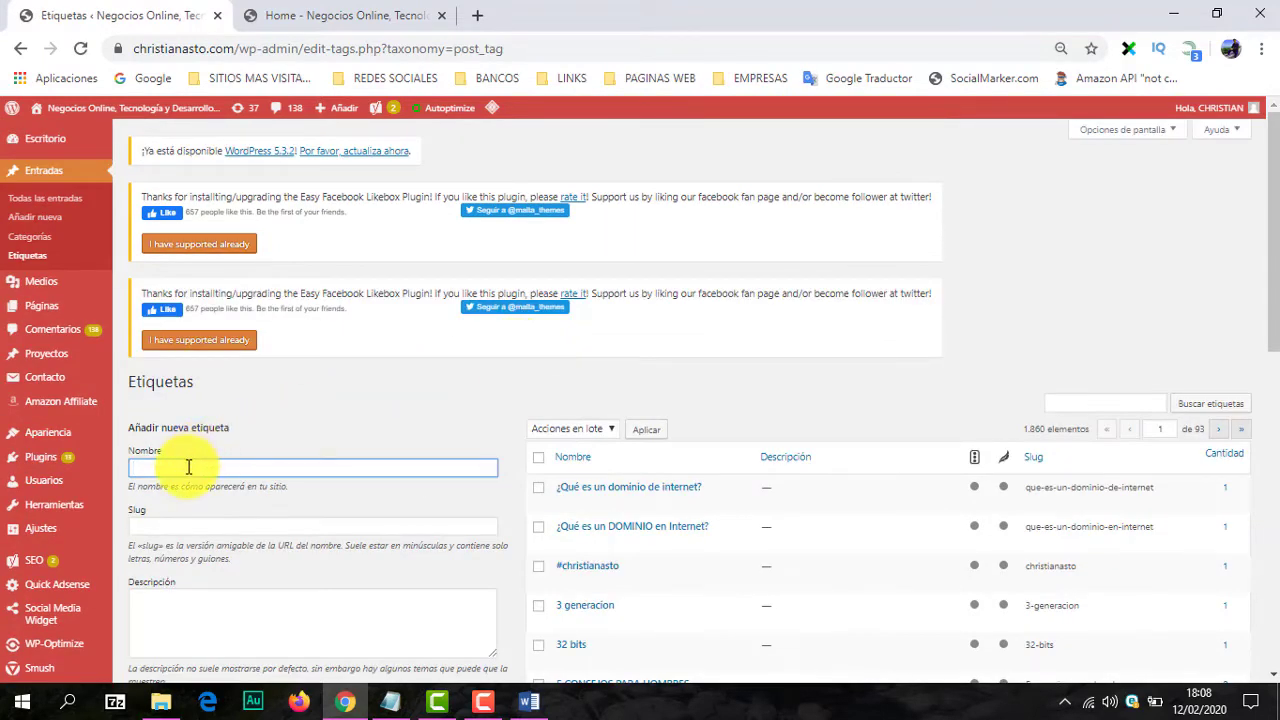
left_click_drag(1272, 232, 1268, 318)
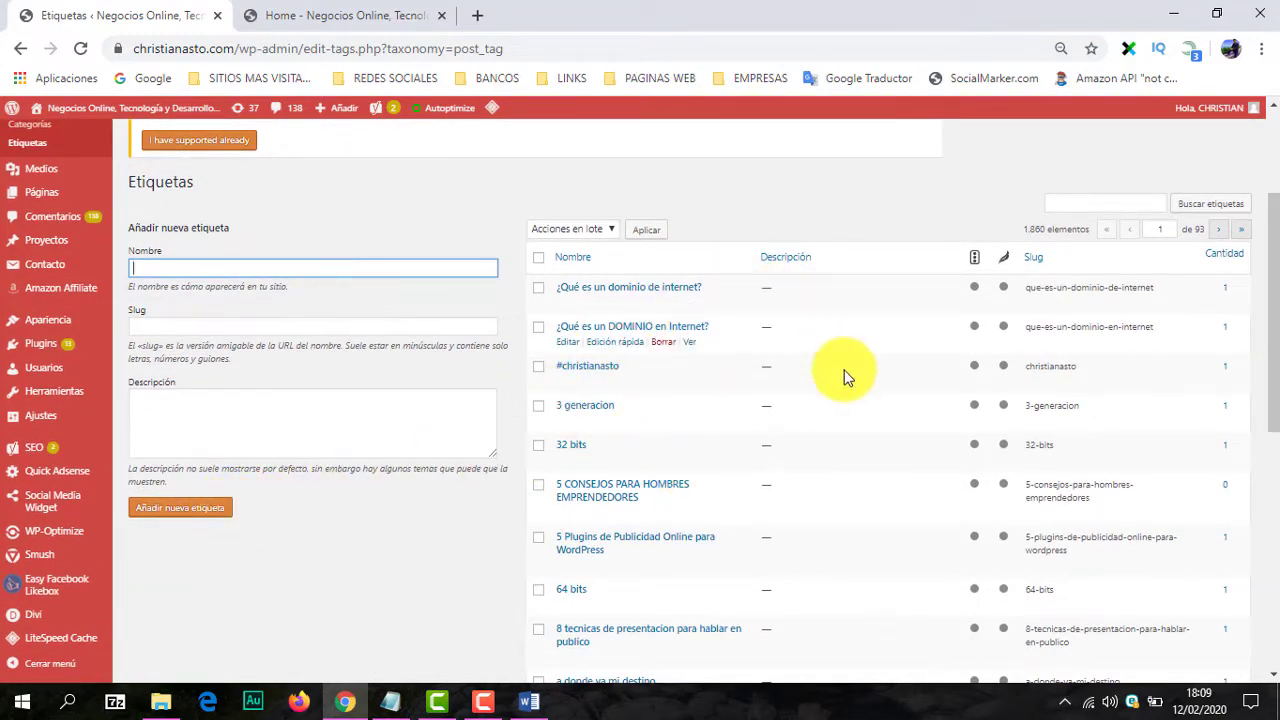
left_click_drag(1272, 272, 1251, 229)
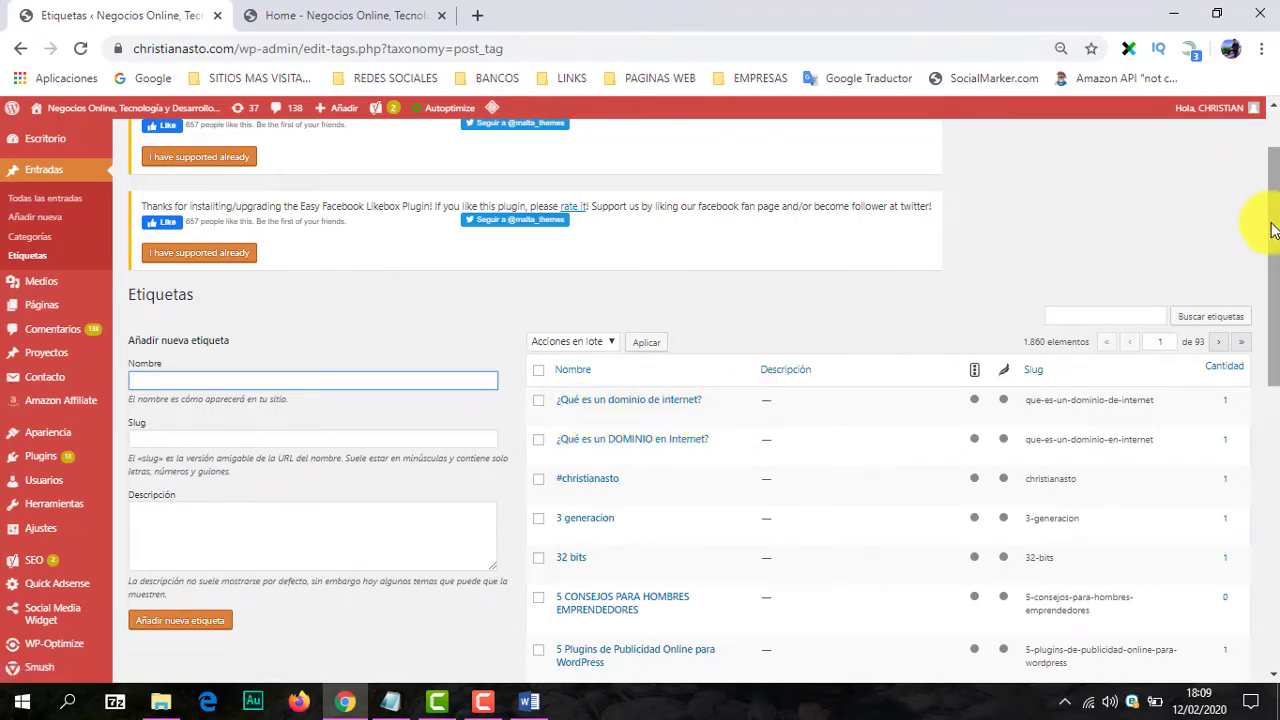
scroll(1272, 230, "up", 2)
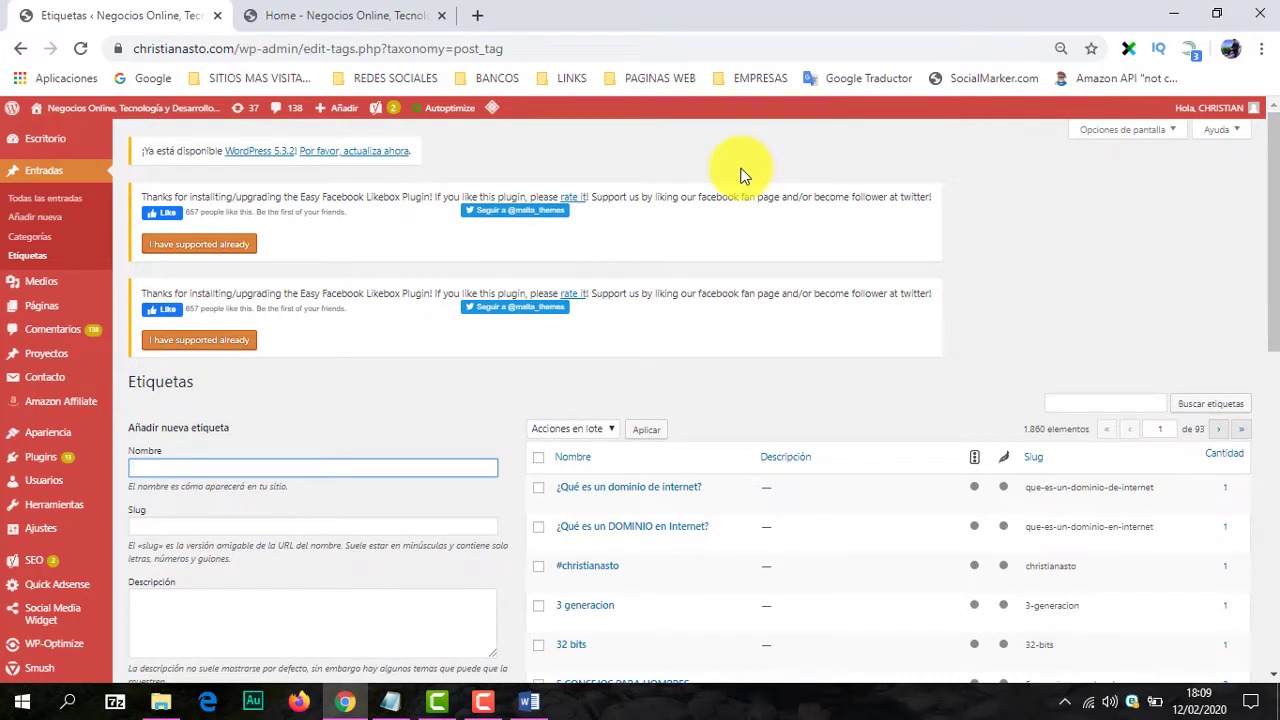
Step: Load the media library and examine its media type and date filters and its uploaded files
mouse_move(43, 286)
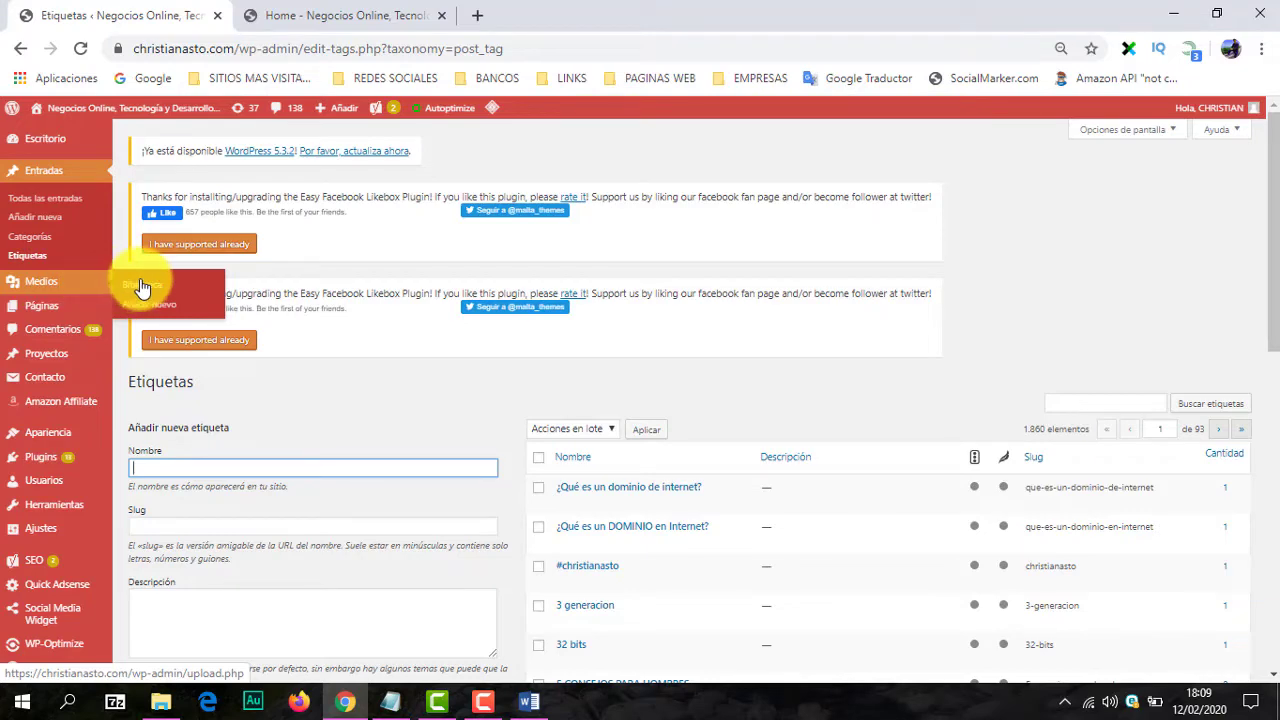
left_click(141, 287)
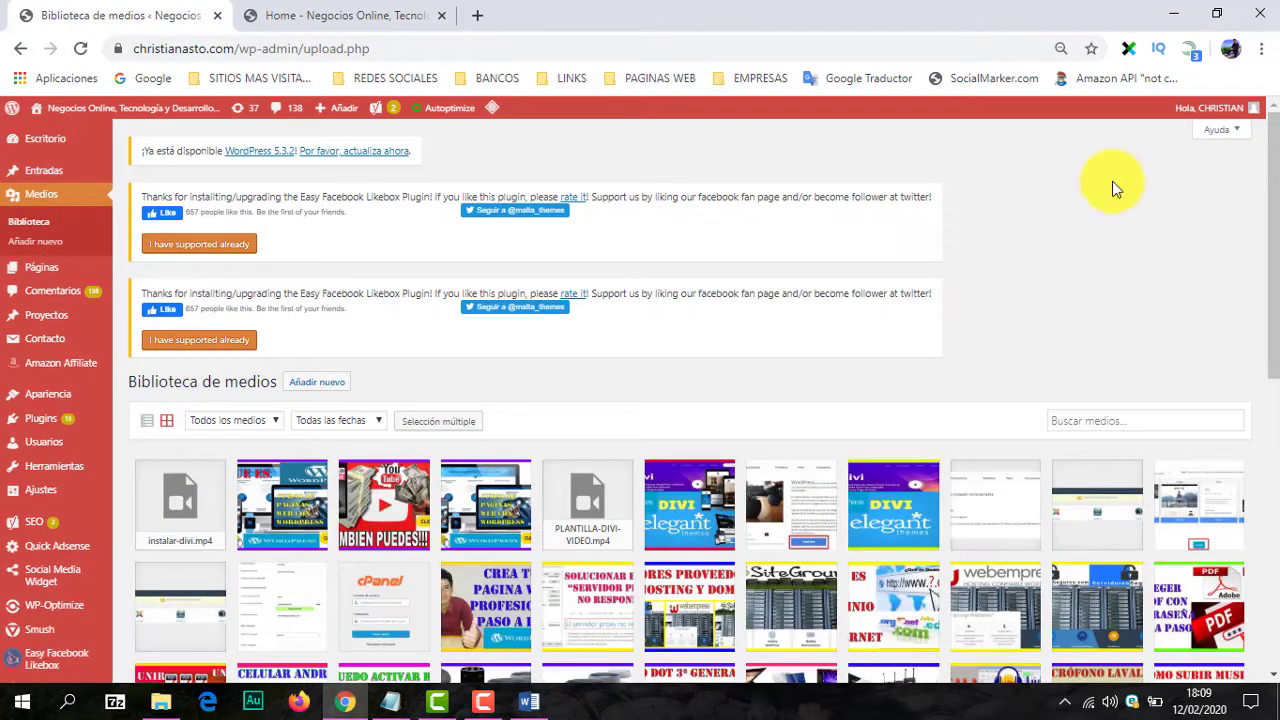
left_click_drag(1270, 192, 1273, 240)
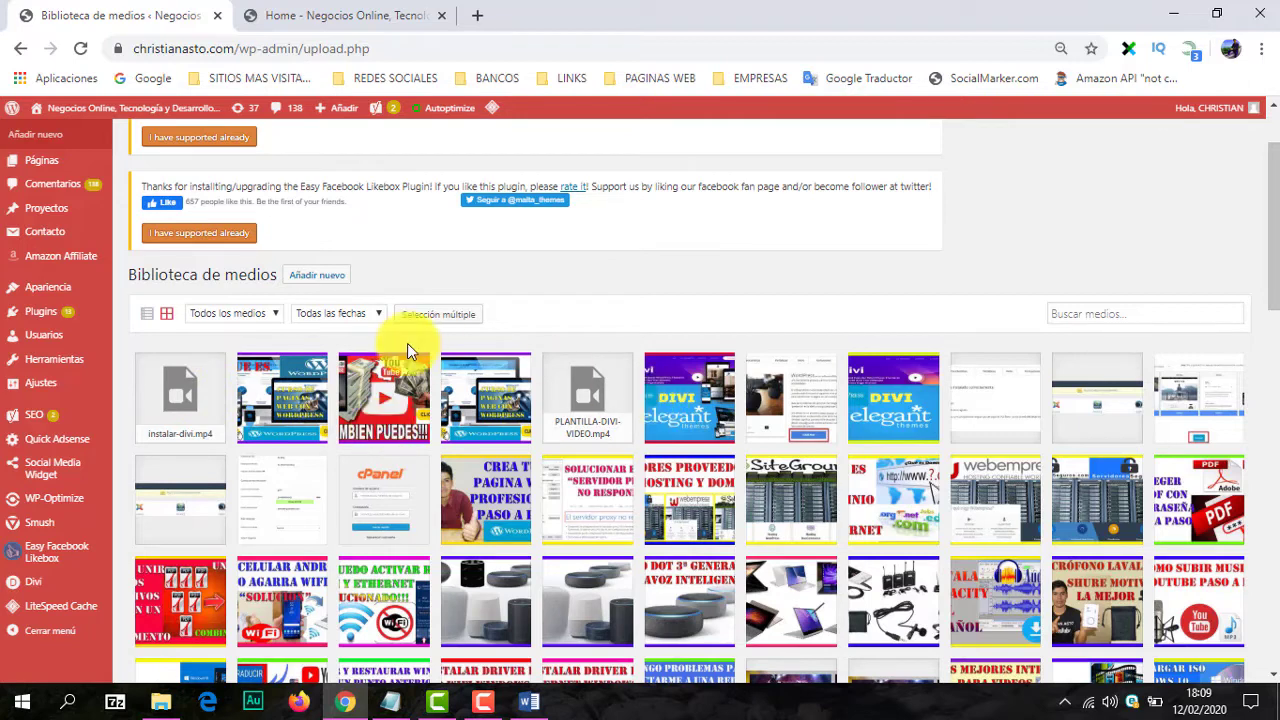
left_click(271, 314)
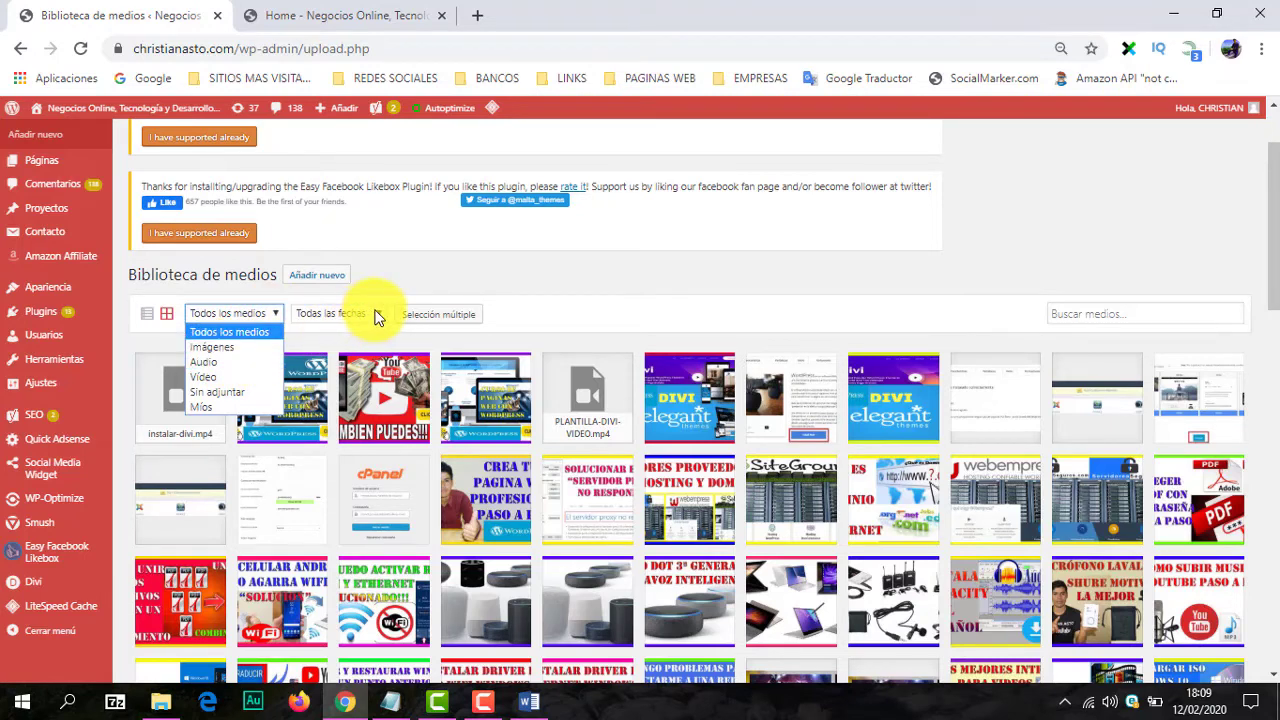
left_click(377, 316)
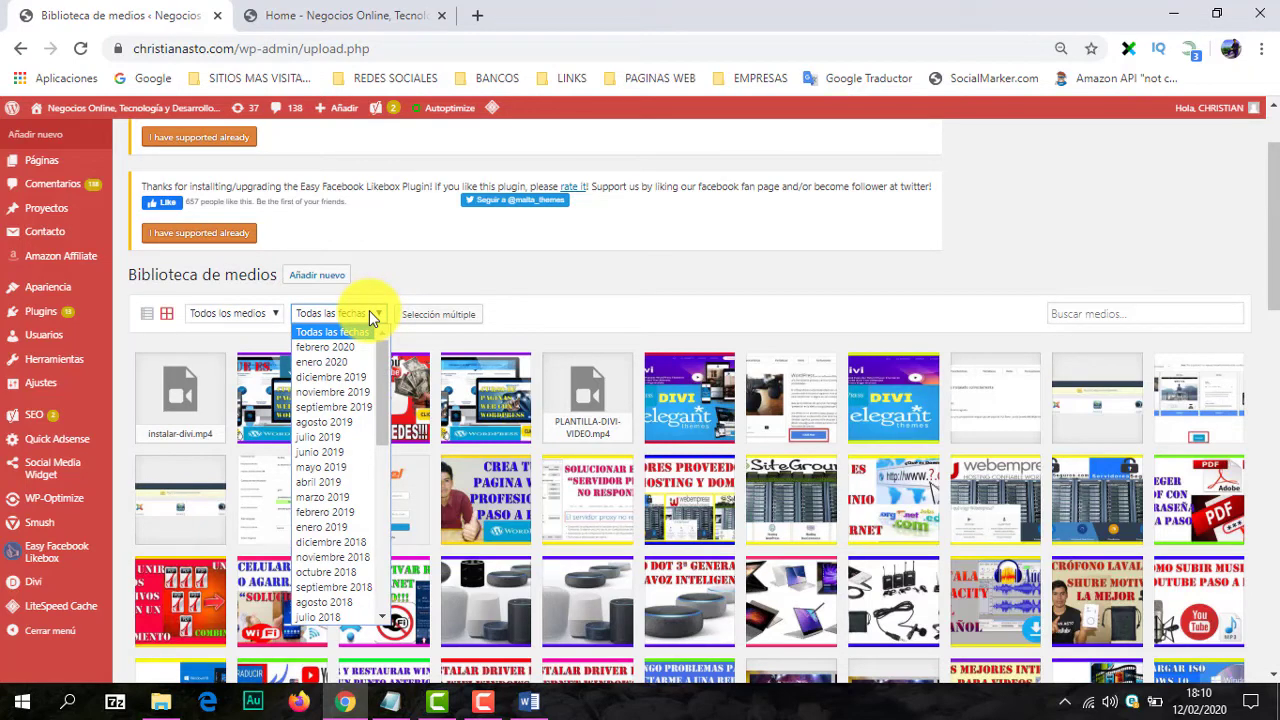
left_click(490, 277)
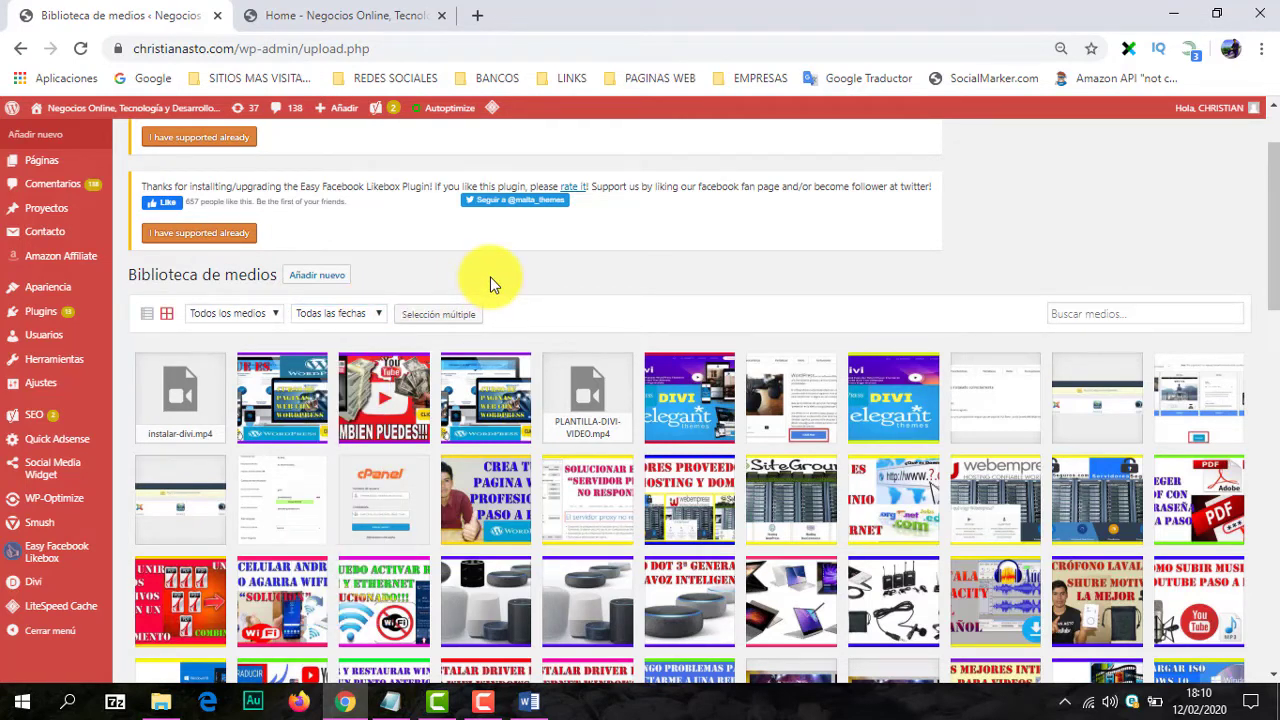
left_click_drag(1271, 229, 1269, 194)
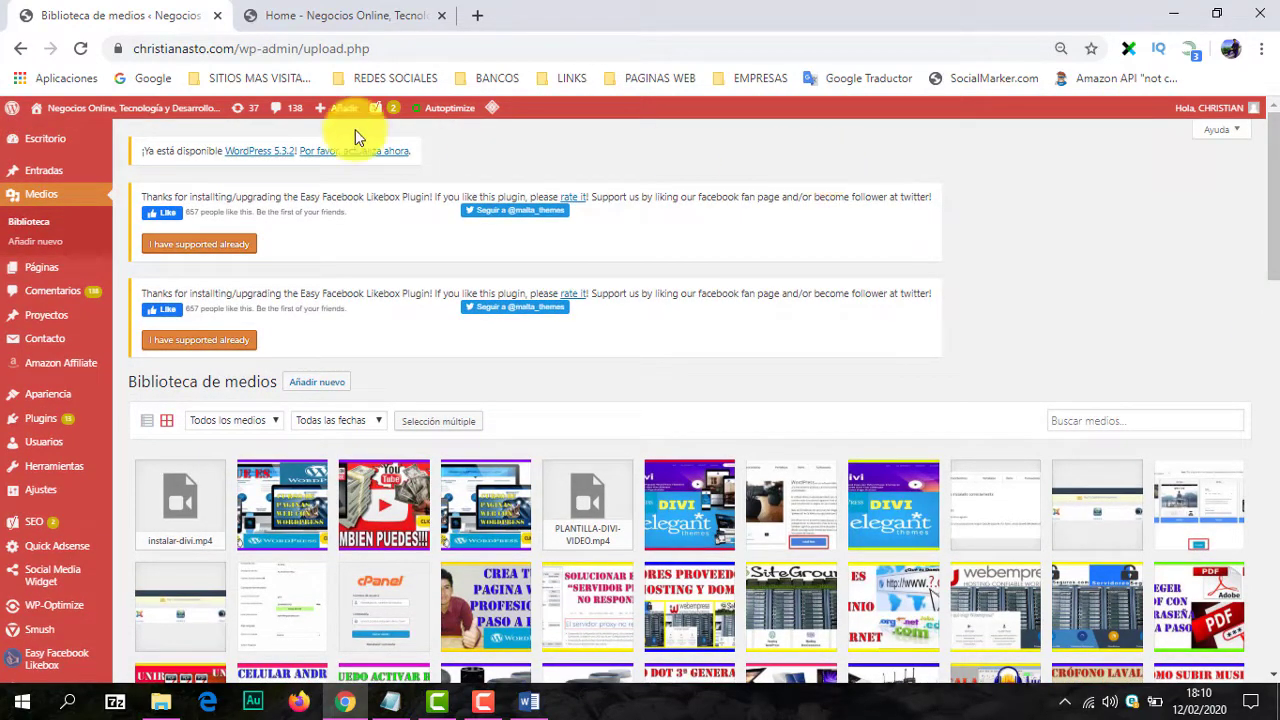
Step: Load the new media upload page, browse the Imágenes folder in its file picker without choosing a file, and return to the media library
left_click(33, 247)
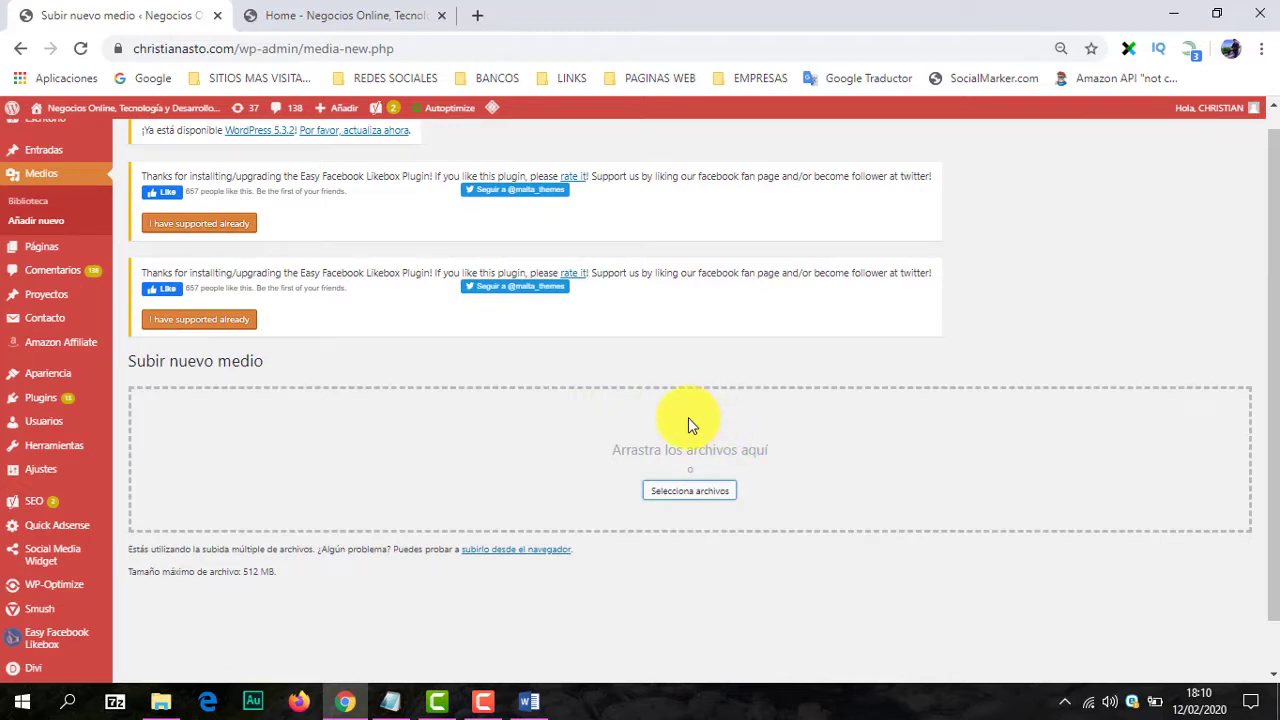
left_click(679, 497)
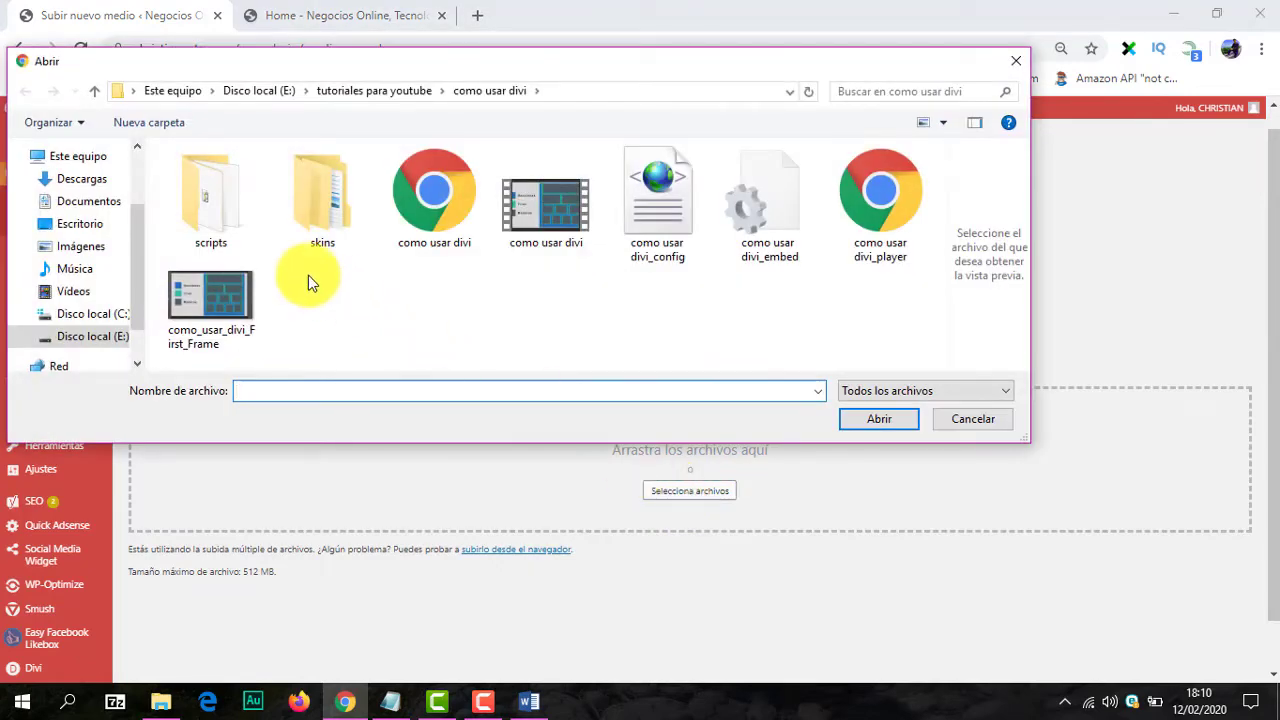
left_click(80, 246)
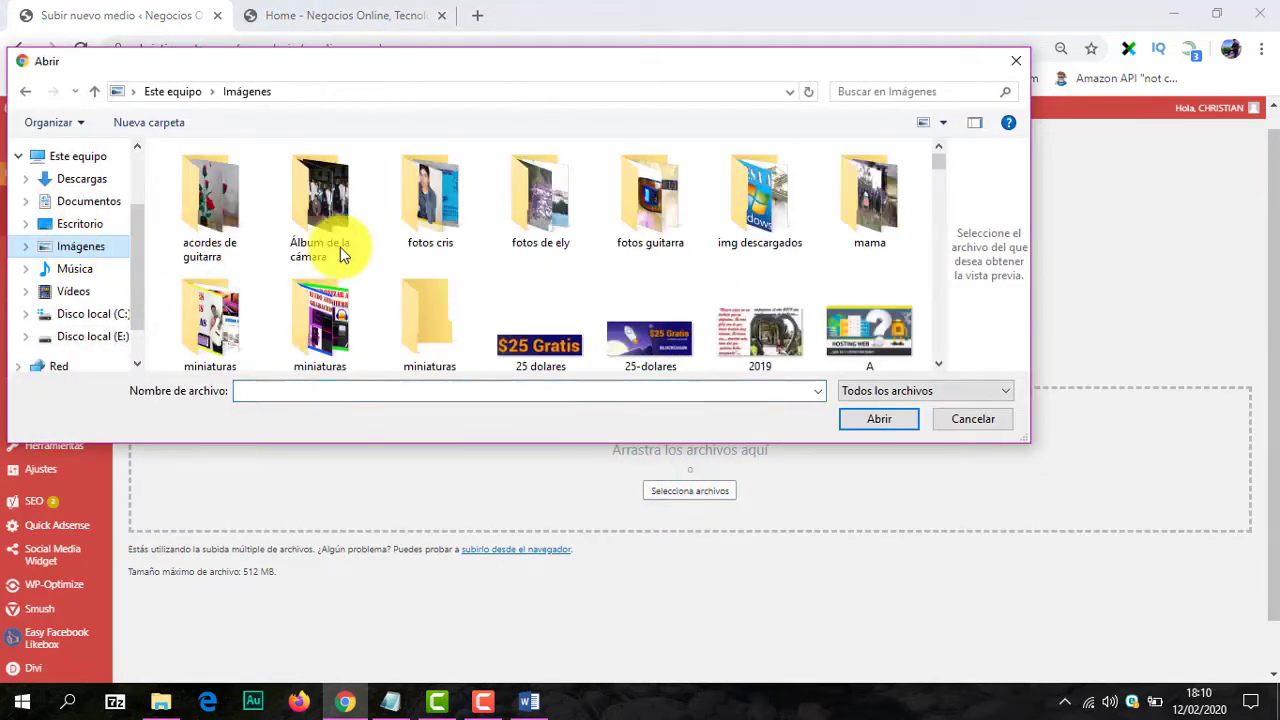
double_click(515, 225)
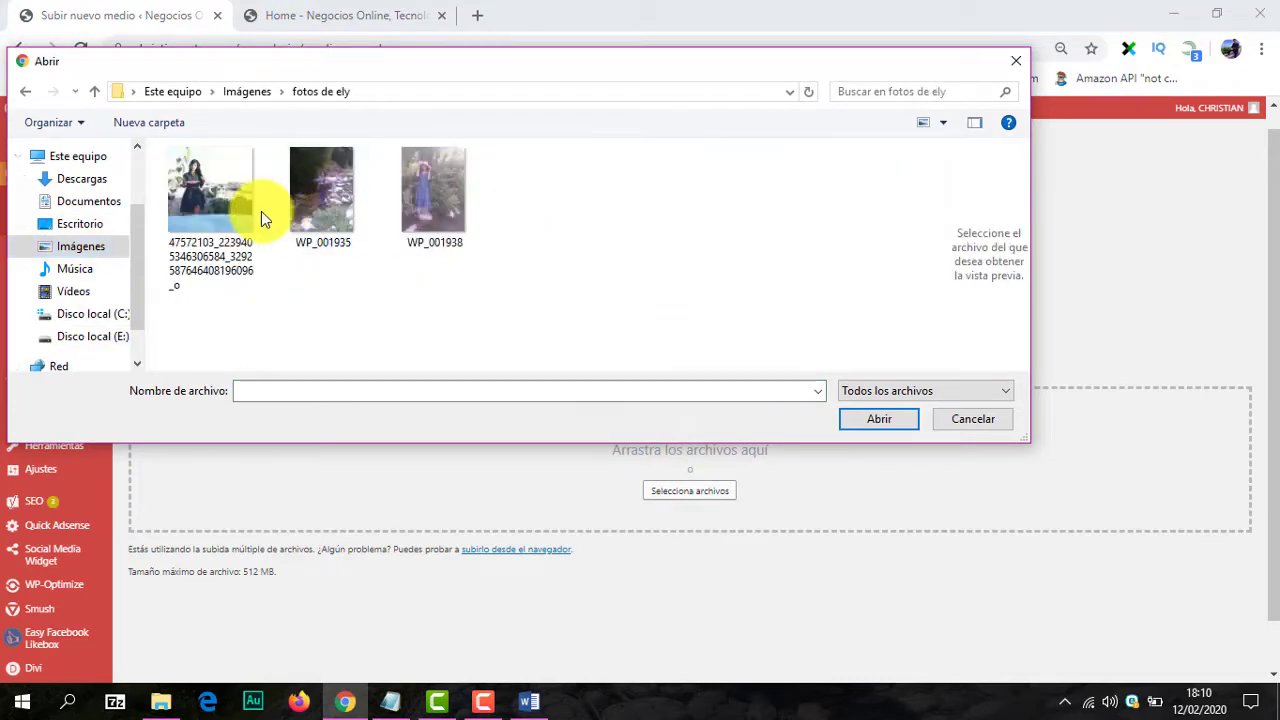
left_click(958, 427)
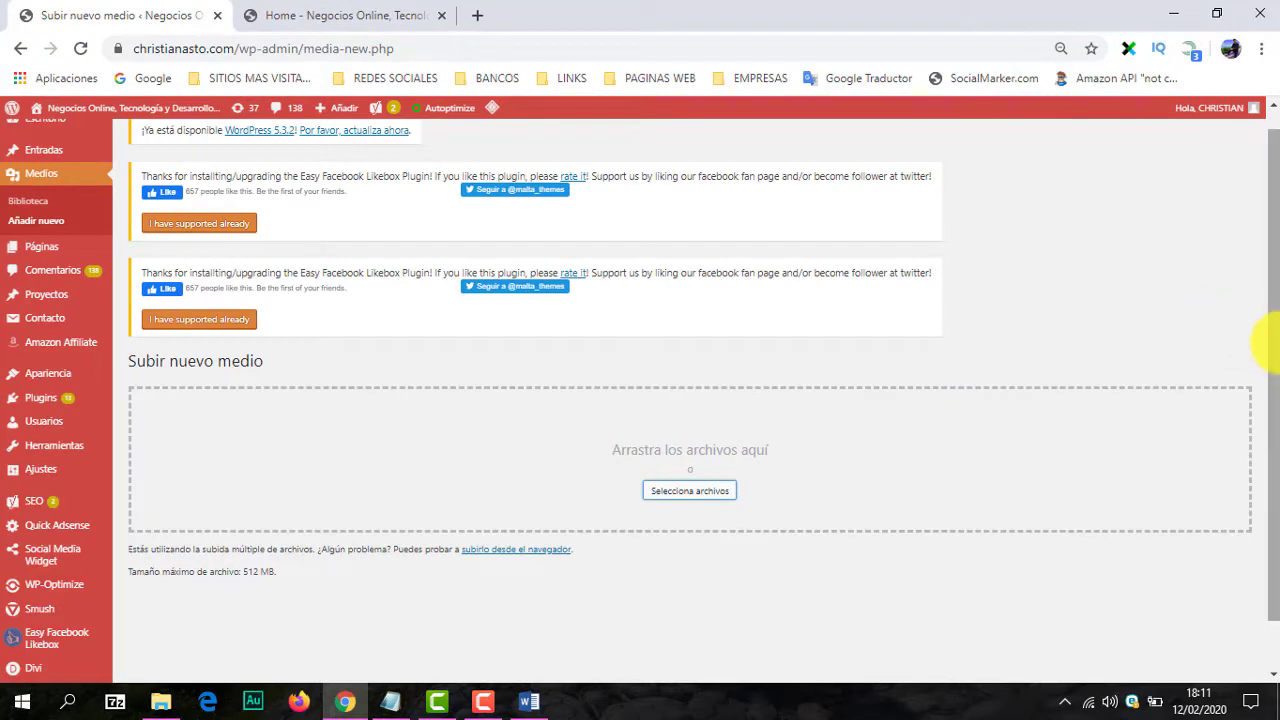
scroll(1276, 345, "up", 1)
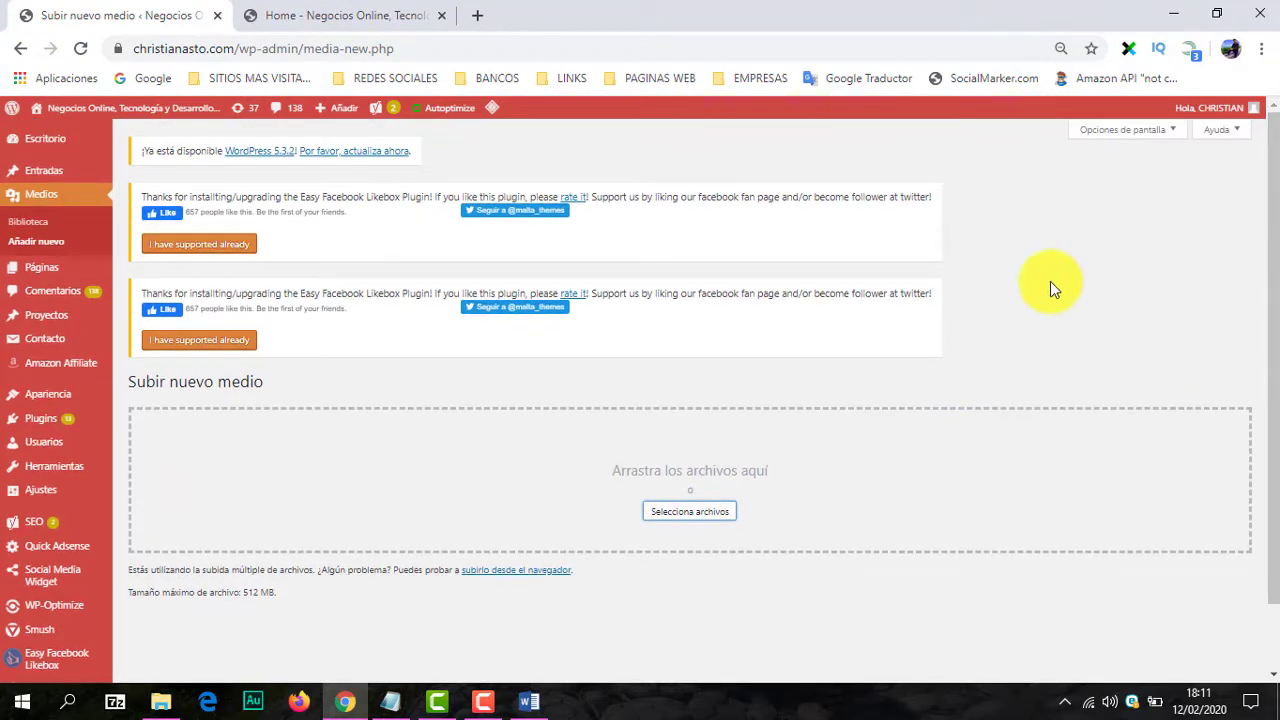
key("alt+Left")
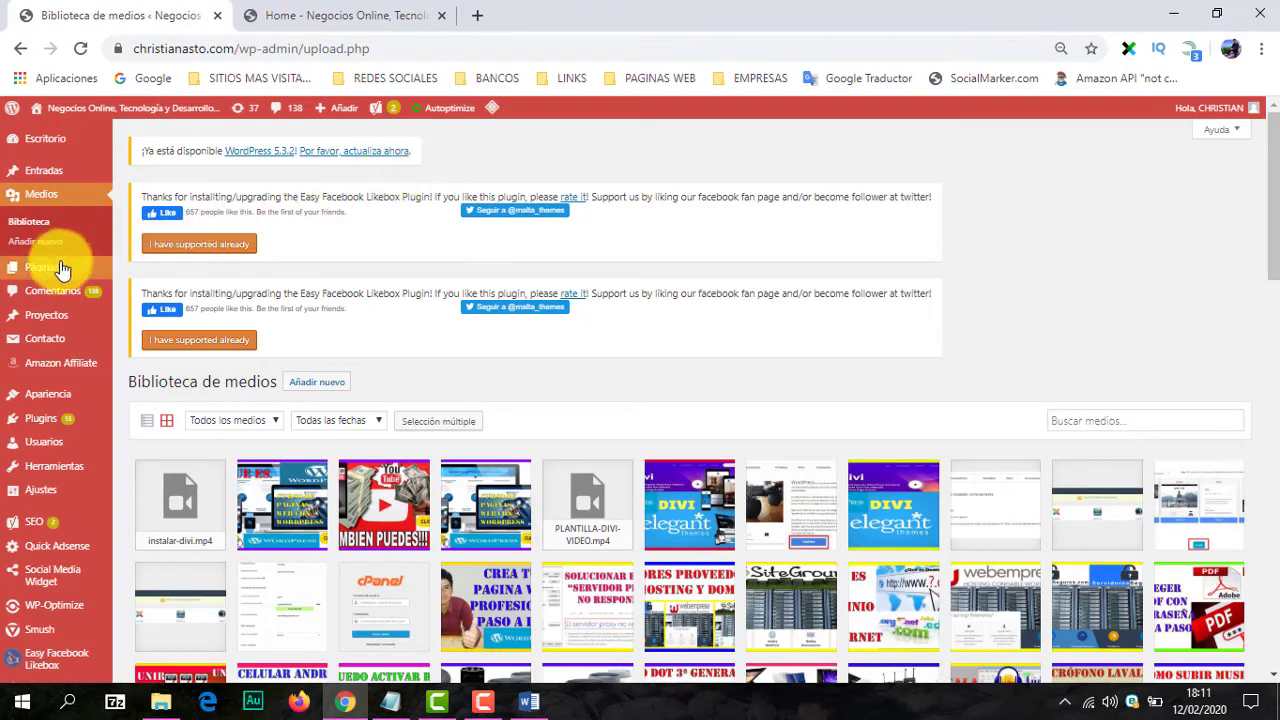
Step: Load the list of all pages in the Páginas section and review its titles, authors, dates and publication states
mouse_move(57, 270)
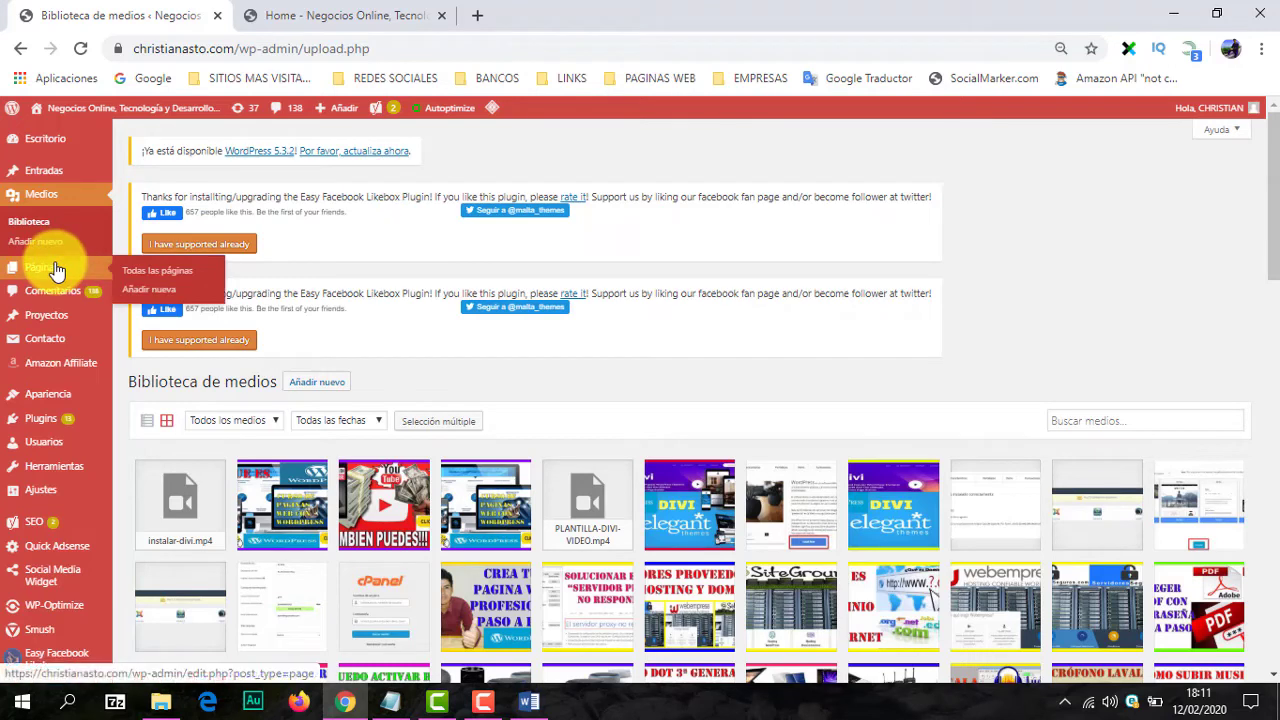
left_click(155, 272)
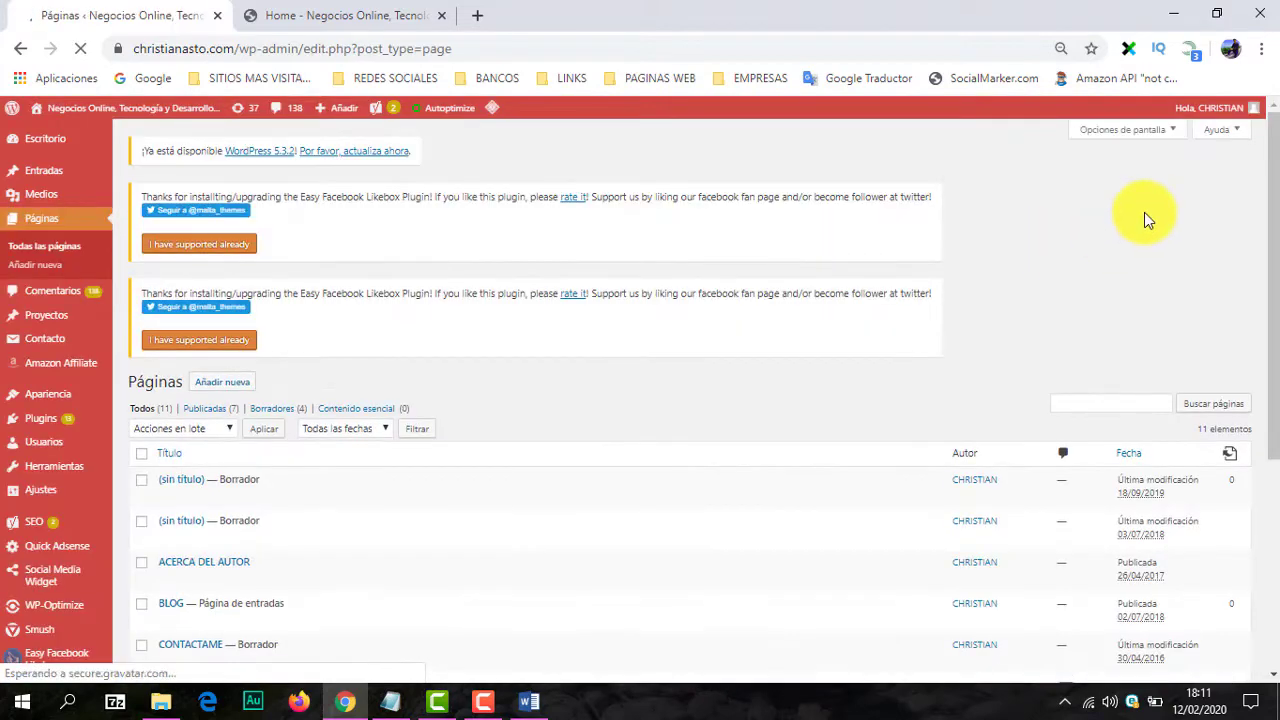
left_click_drag(1273, 197, 1258, 356)
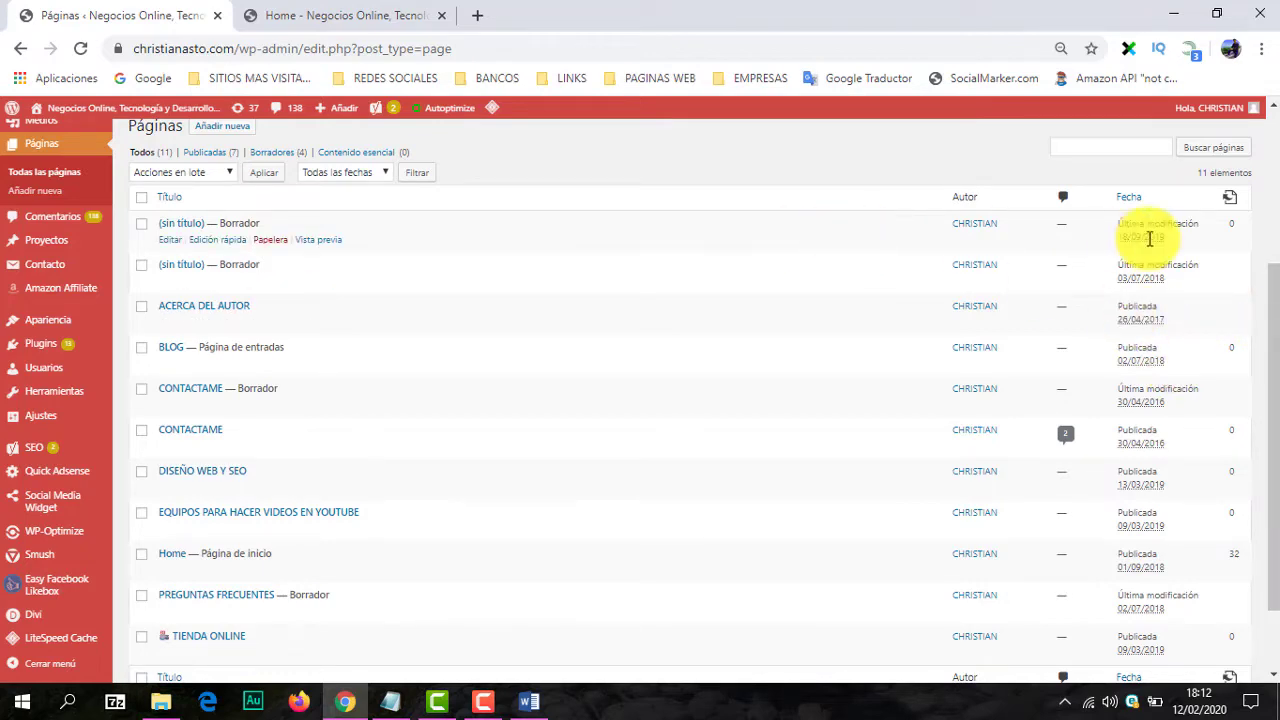
left_click_drag(1266, 389, 1275, 180)
scroll(1270, 180, "down", 1)
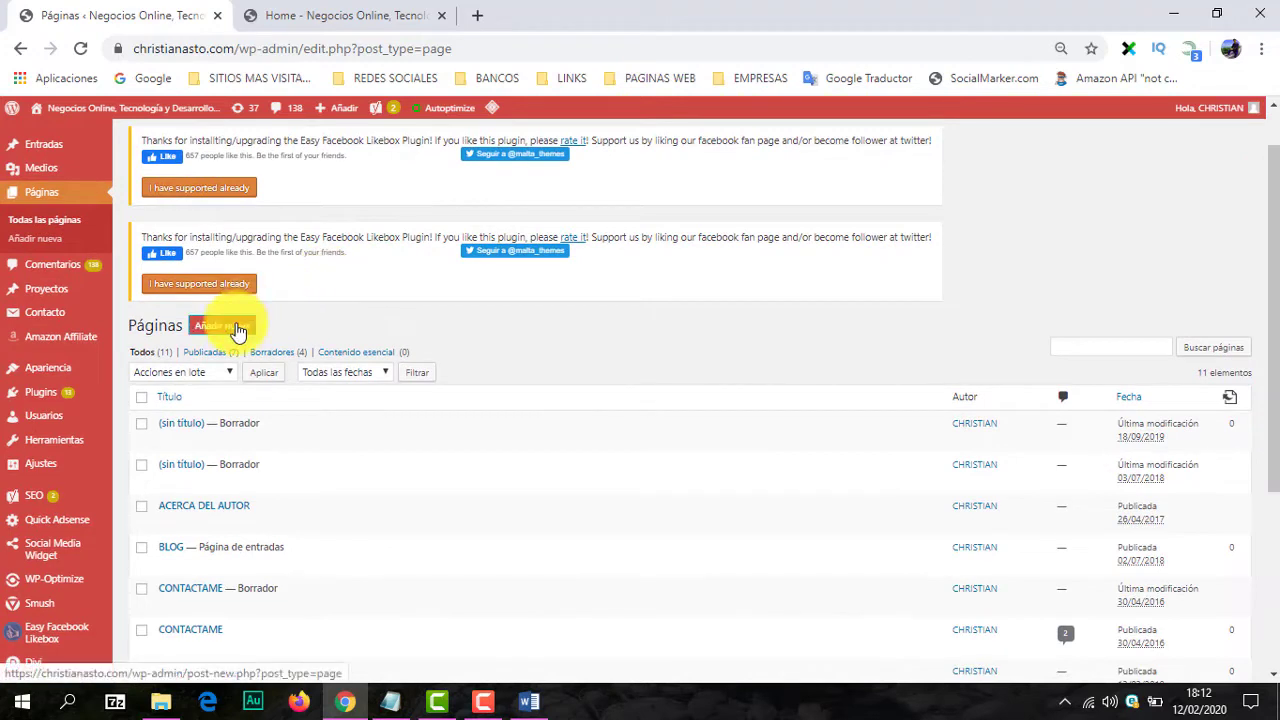
Step: Start a new page, examine its title field, editor, Divi settings and publishing box, and check the published site's navigation menu
left_click(45, 243)
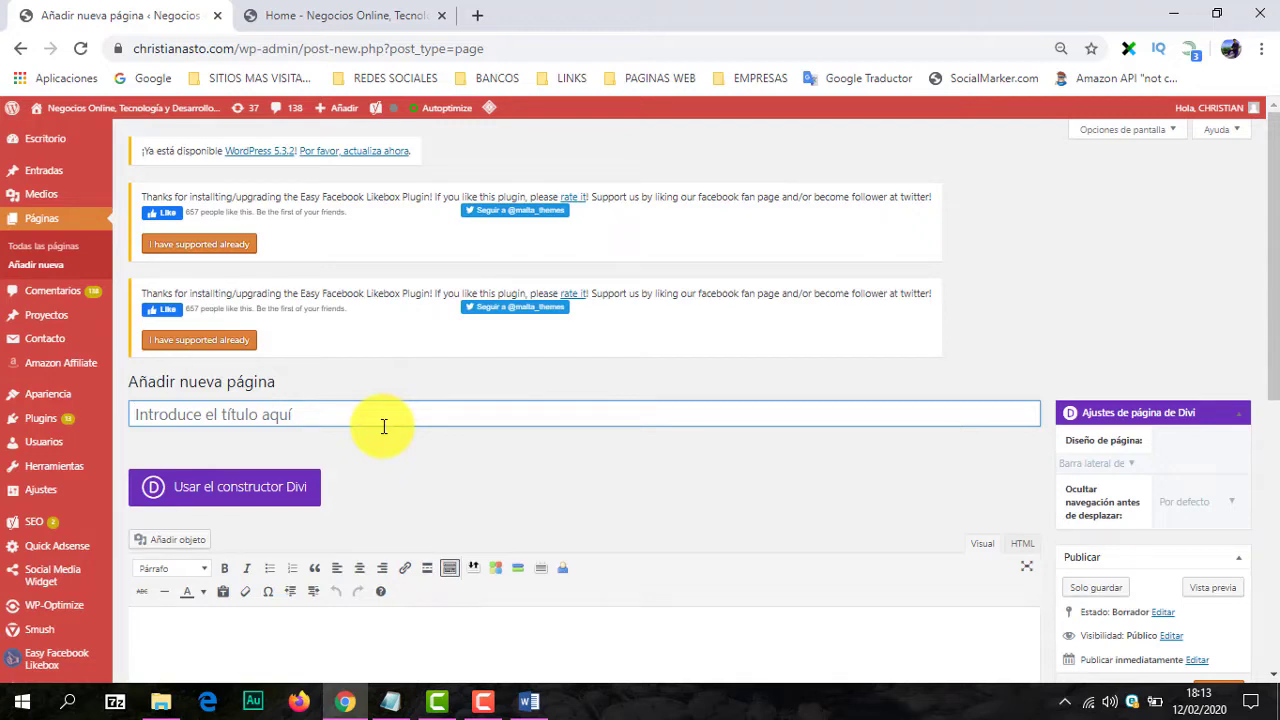
left_click(300, 416)
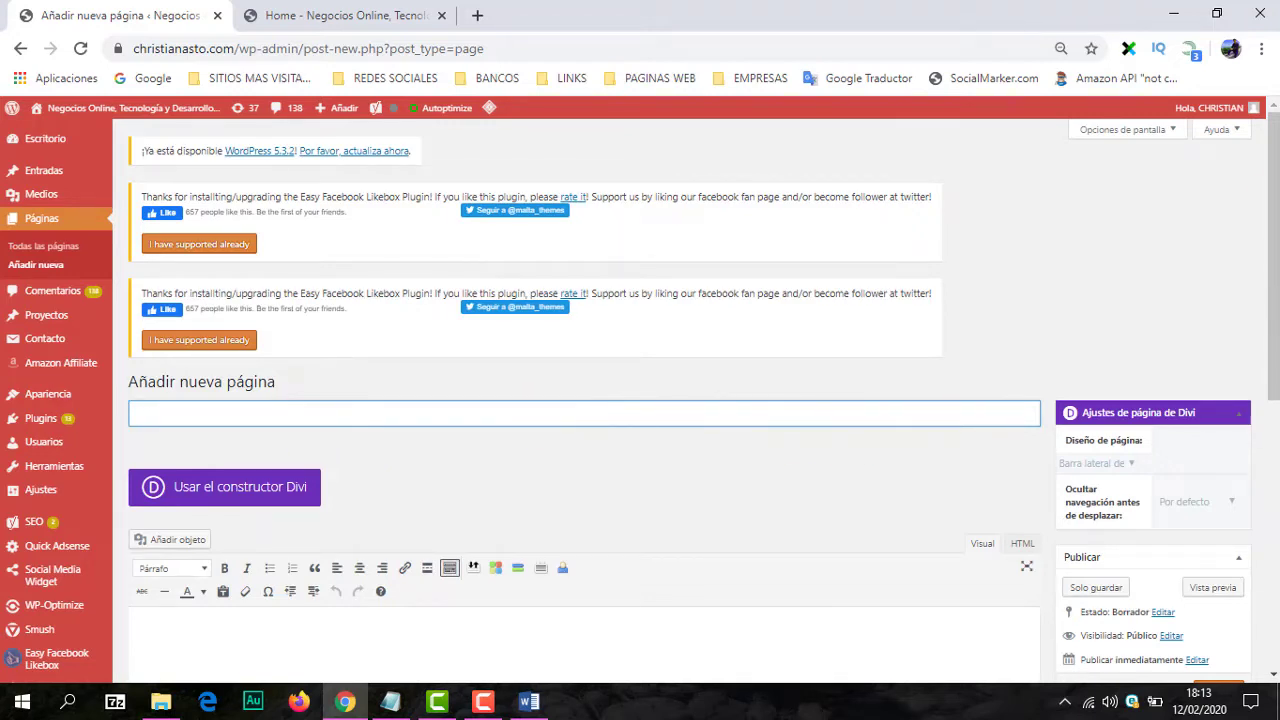
scroll(1278, 270, "down", 1)
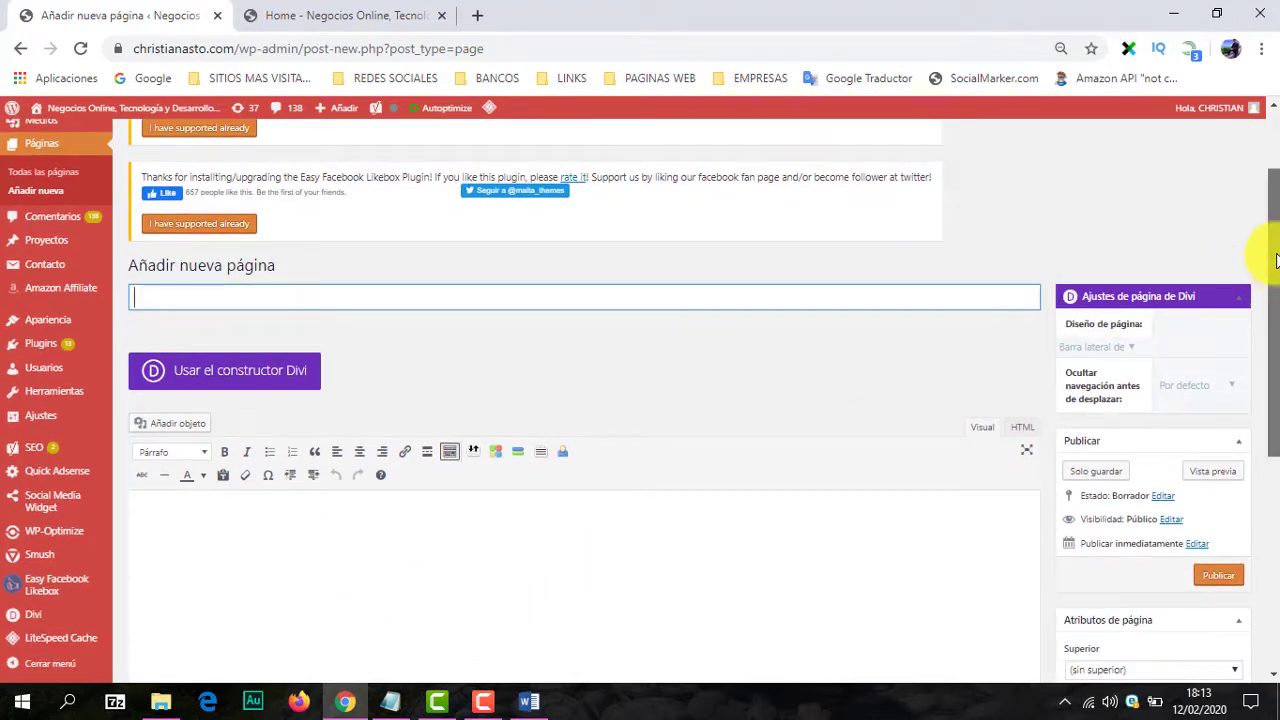
scroll(1272, 240, "up", 1)
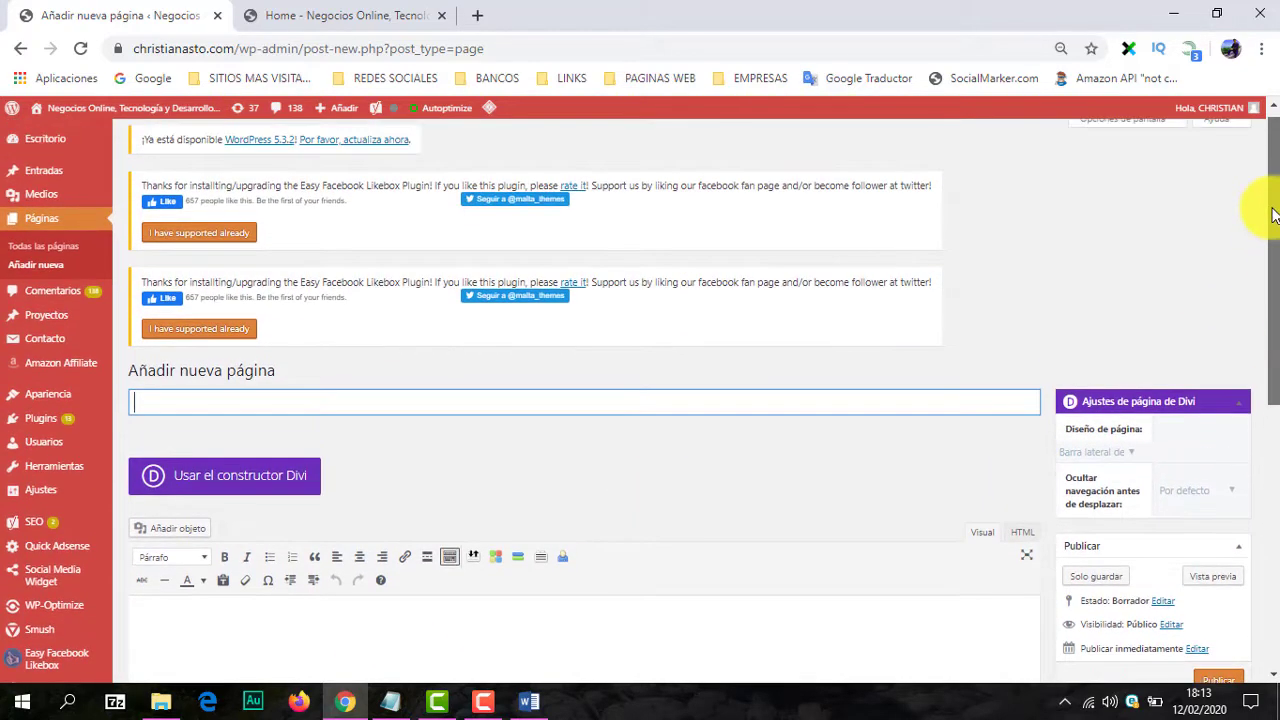
left_click(375, 17)
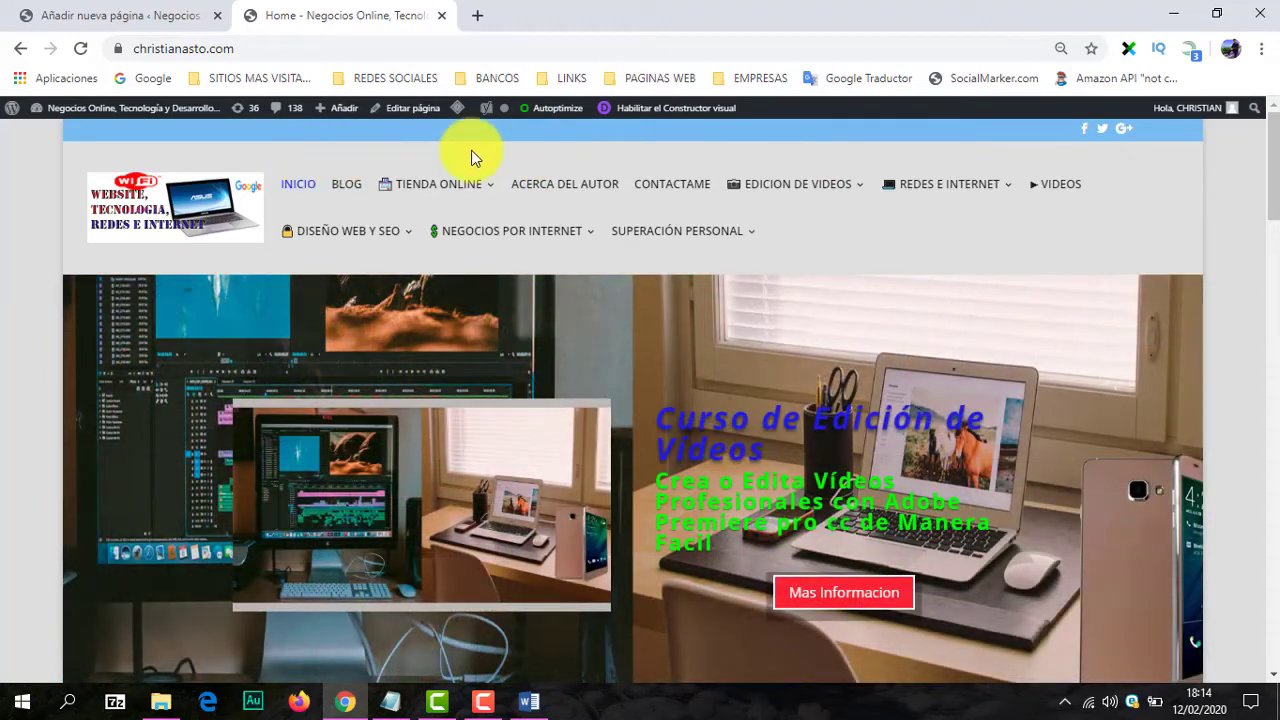
left_click(88, 12)
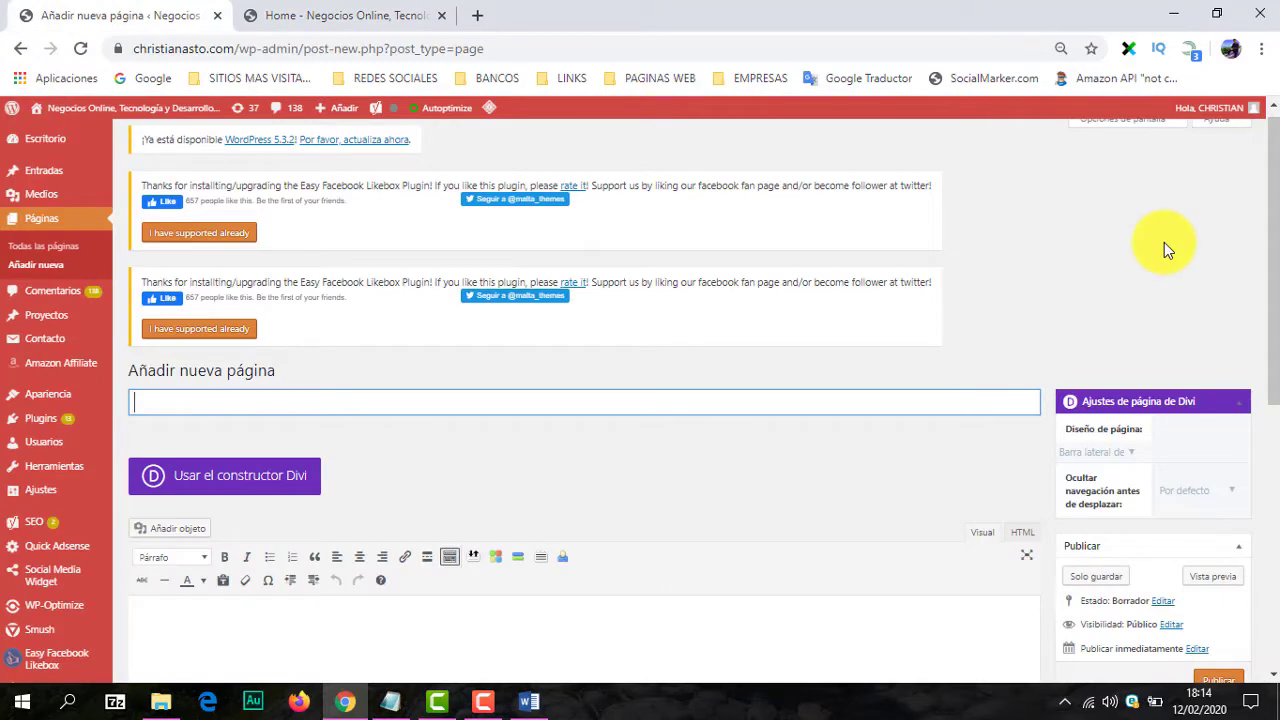
Step: Load the Comentarios section and review its status filters and the list of received comments
left_click(74, 297)
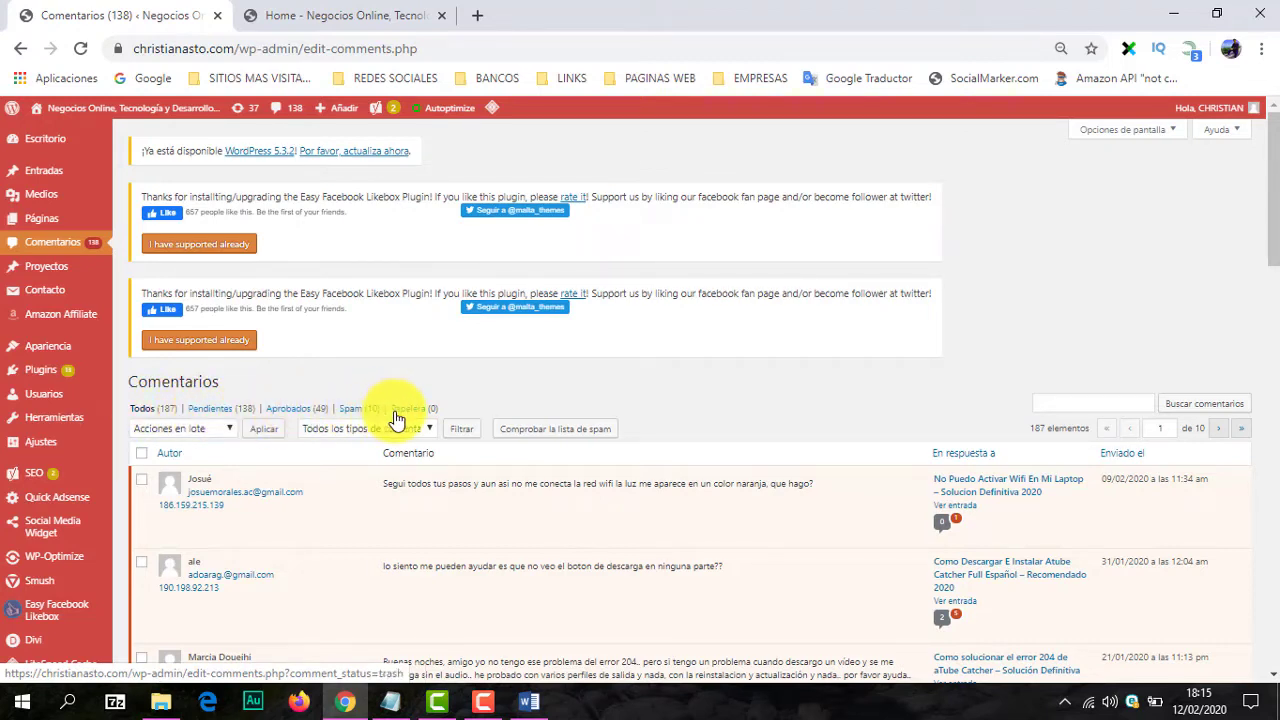
mouse_move(246, 484)
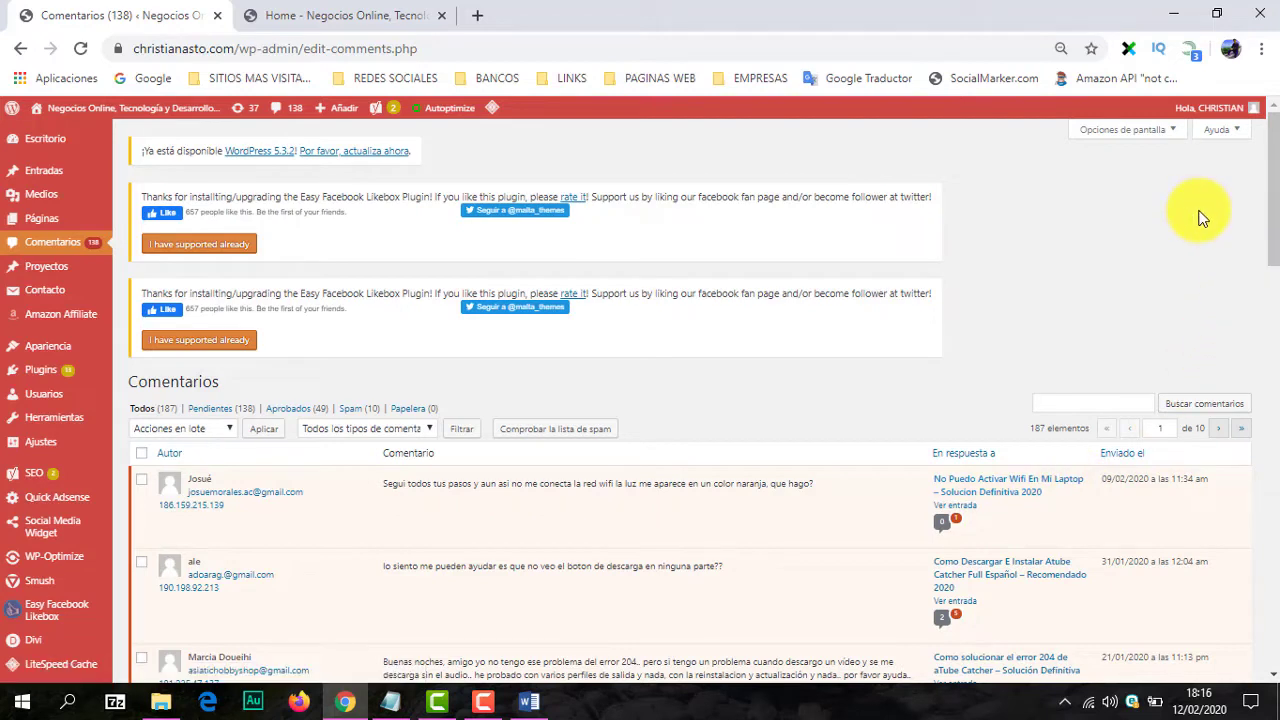
mouse_move(65, 268)
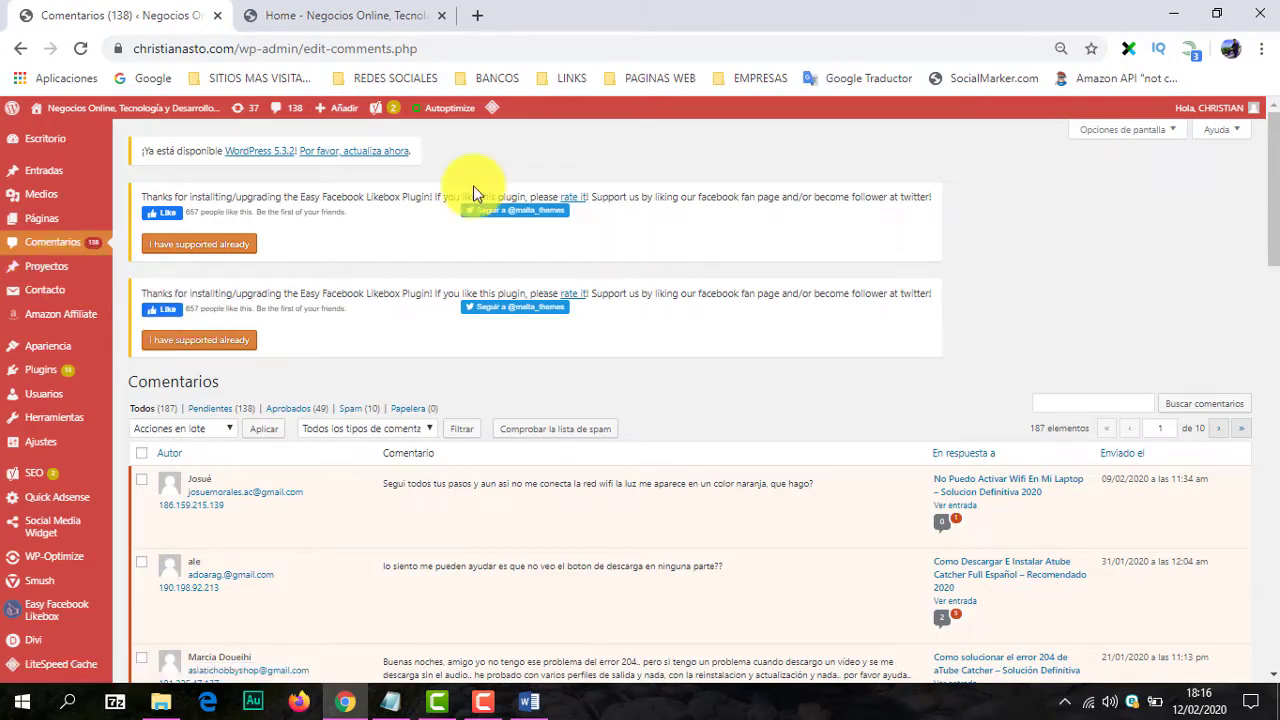
Step: Load the Formularios de contacto page of the Contacto section and review the forms and their shortcodes
mouse_move(45, 293)
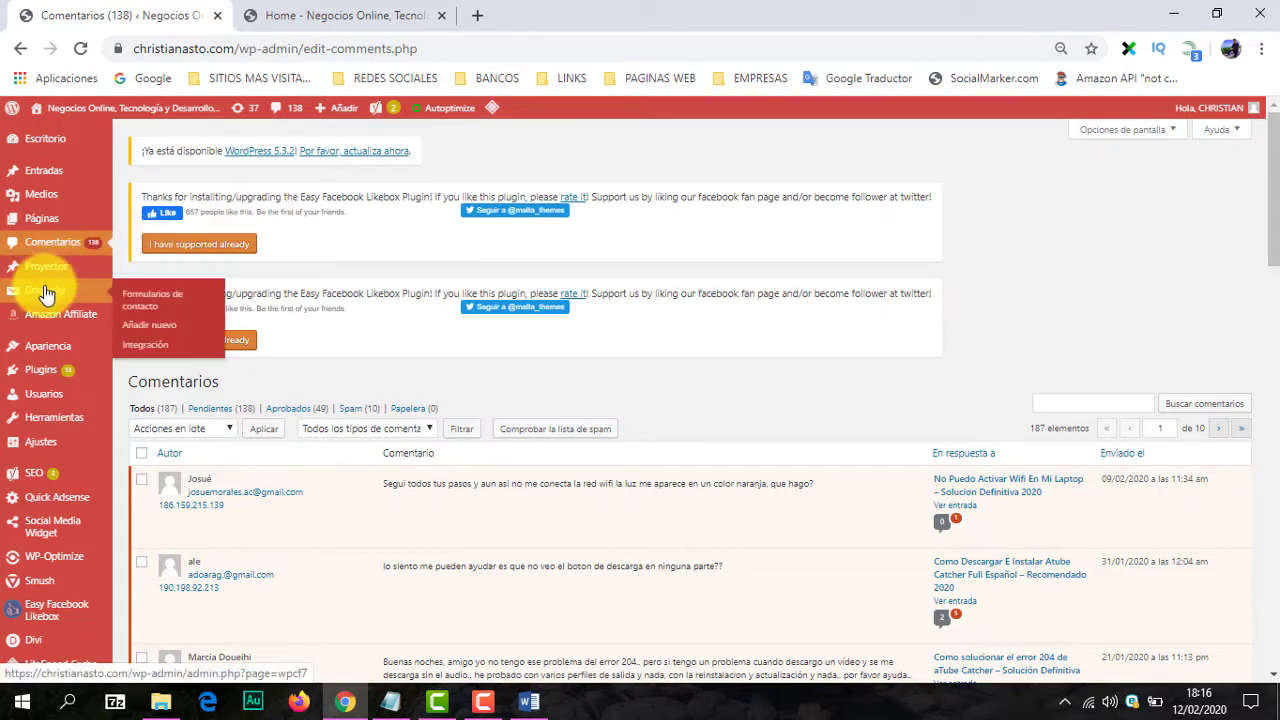
left_click(138, 300)
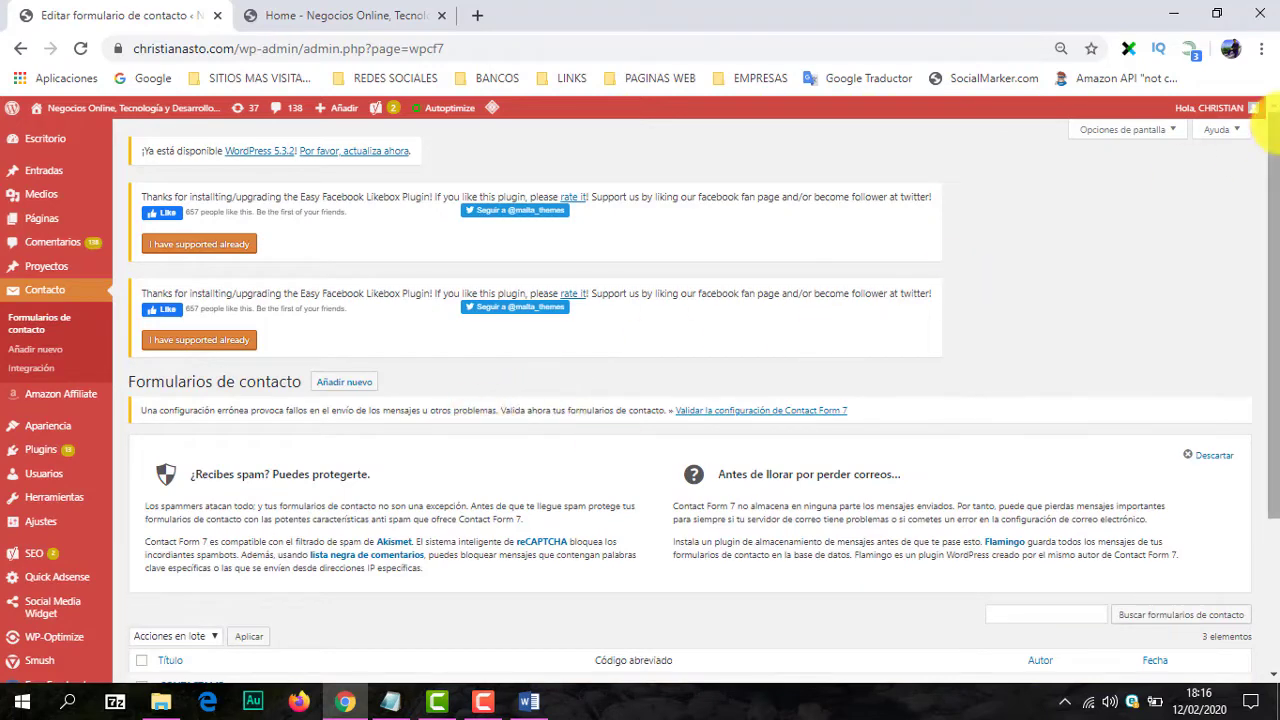
left_click_drag(1268, 125, 1262, 300)
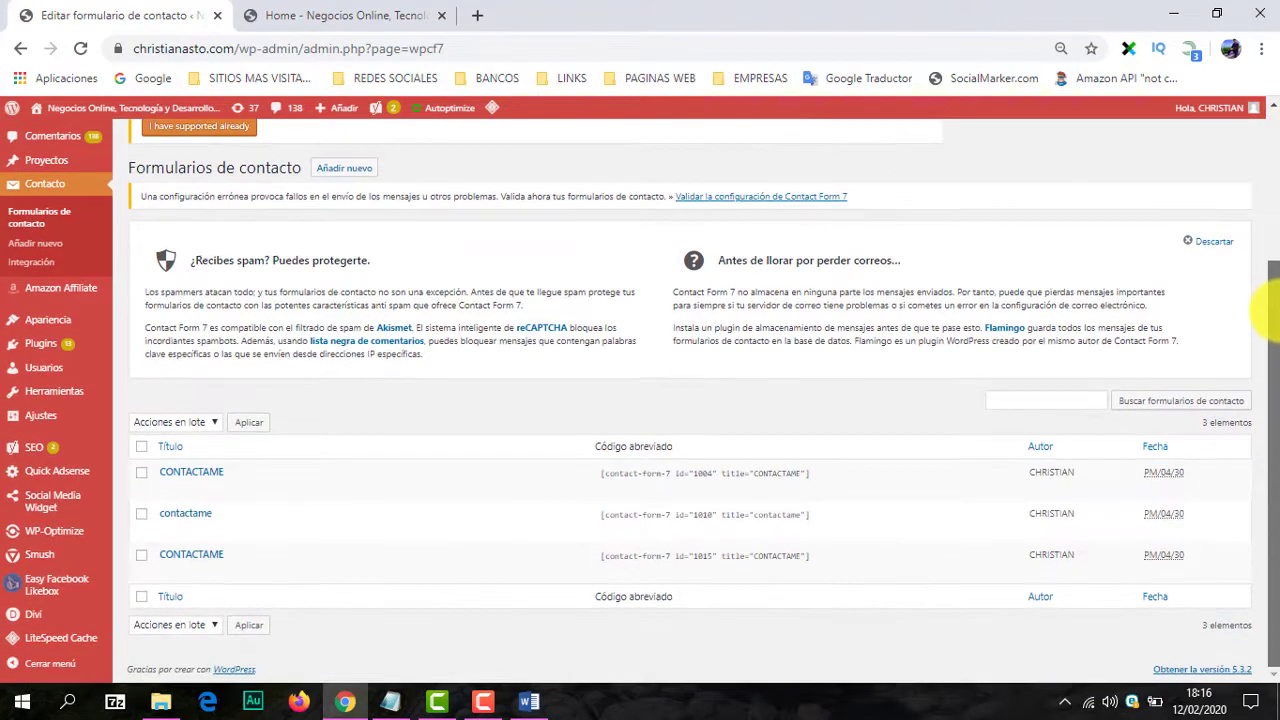
mouse_move(189, 480)
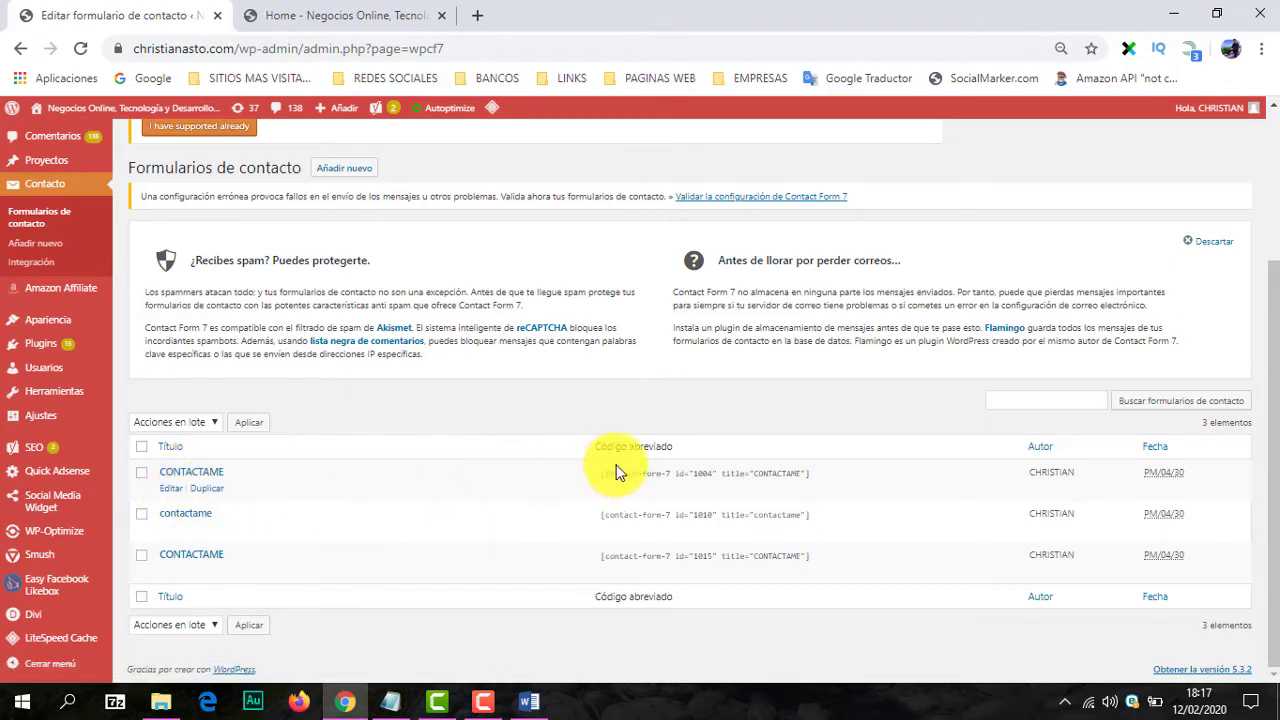
Step: Examine the contact form on the published site's CONTACTAME page, return the site to INICIO, and go back to the contact forms list
left_click(356, 14)
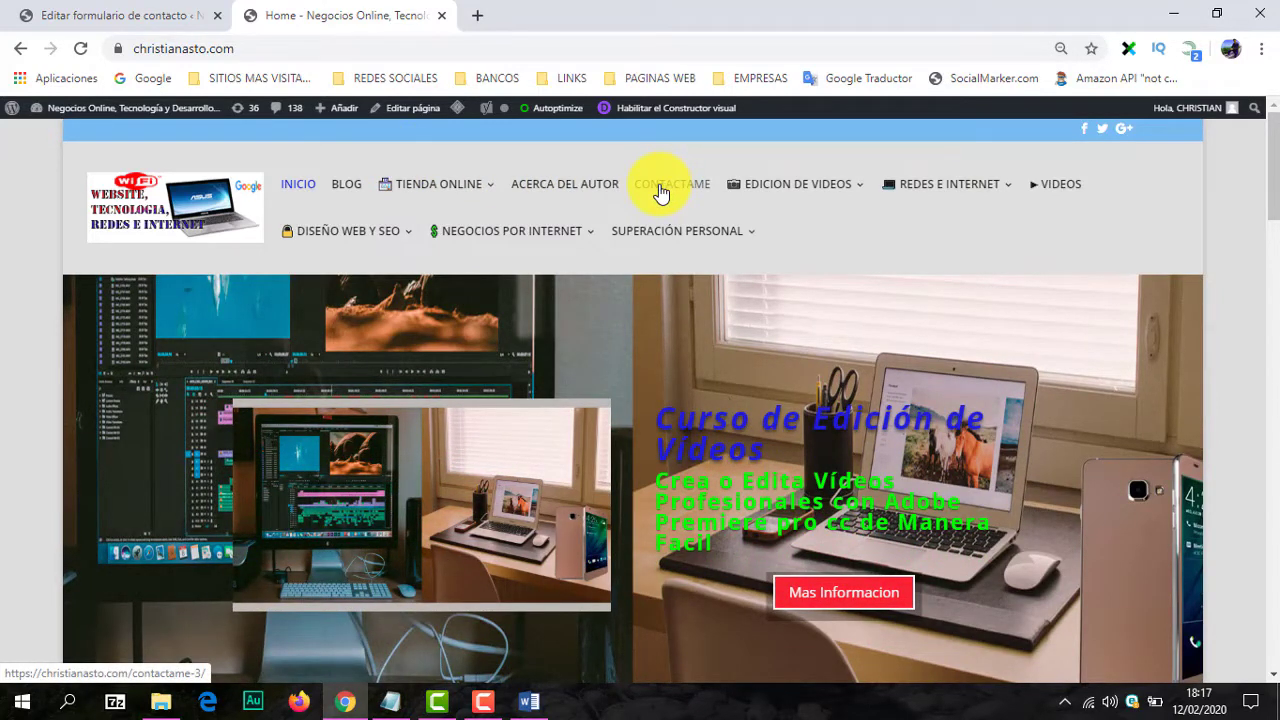
left_click(660, 193)
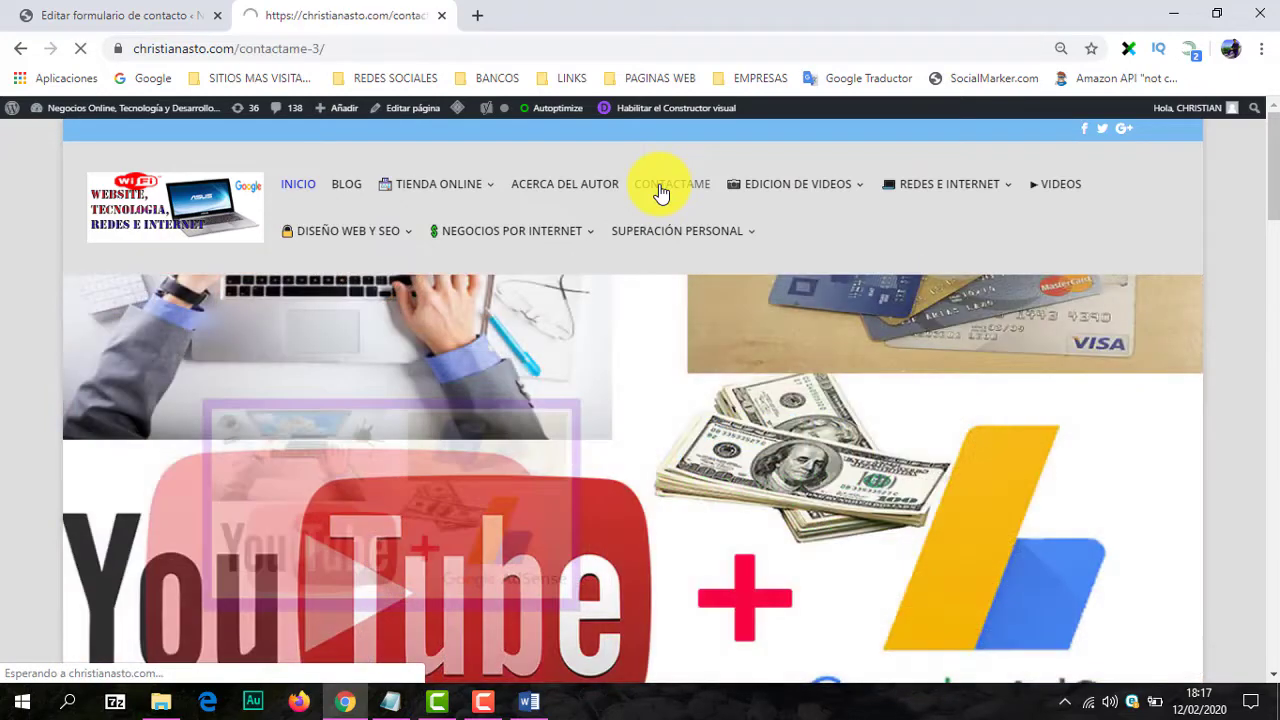
left_click_drag(1262, 150, 1268, 314)
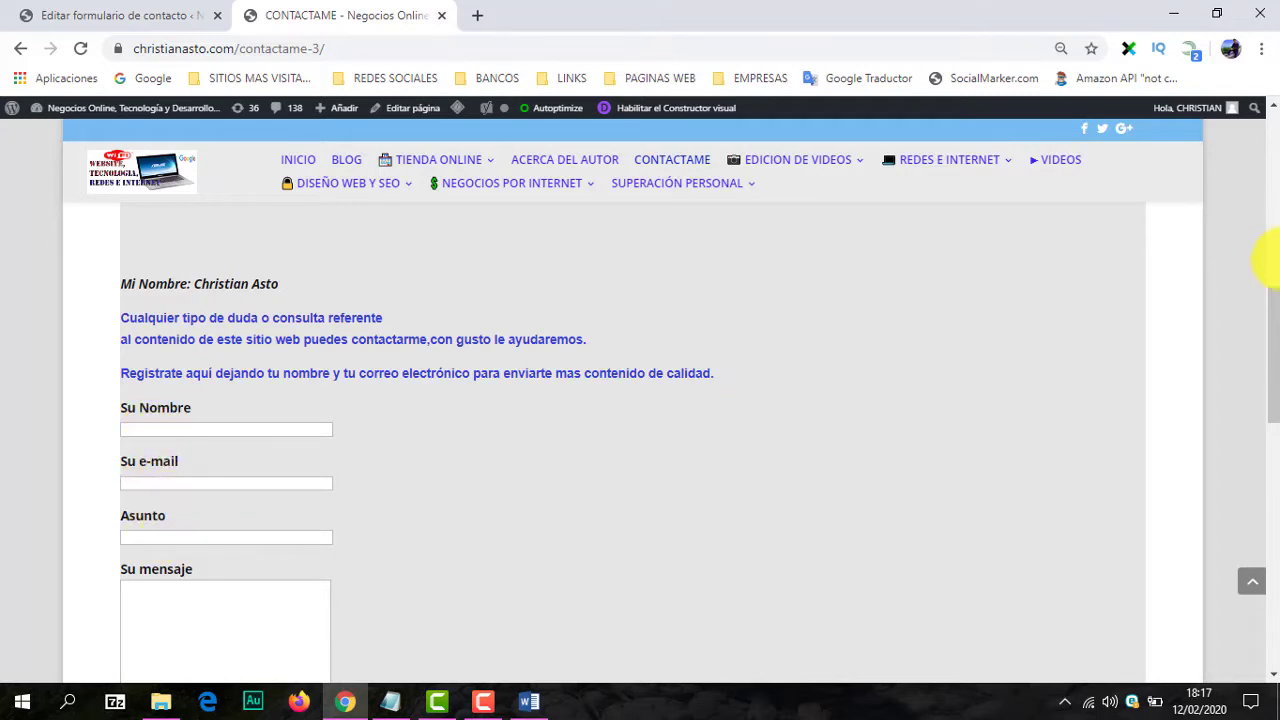
left_click_drag(1268, 262, 1264, 370)
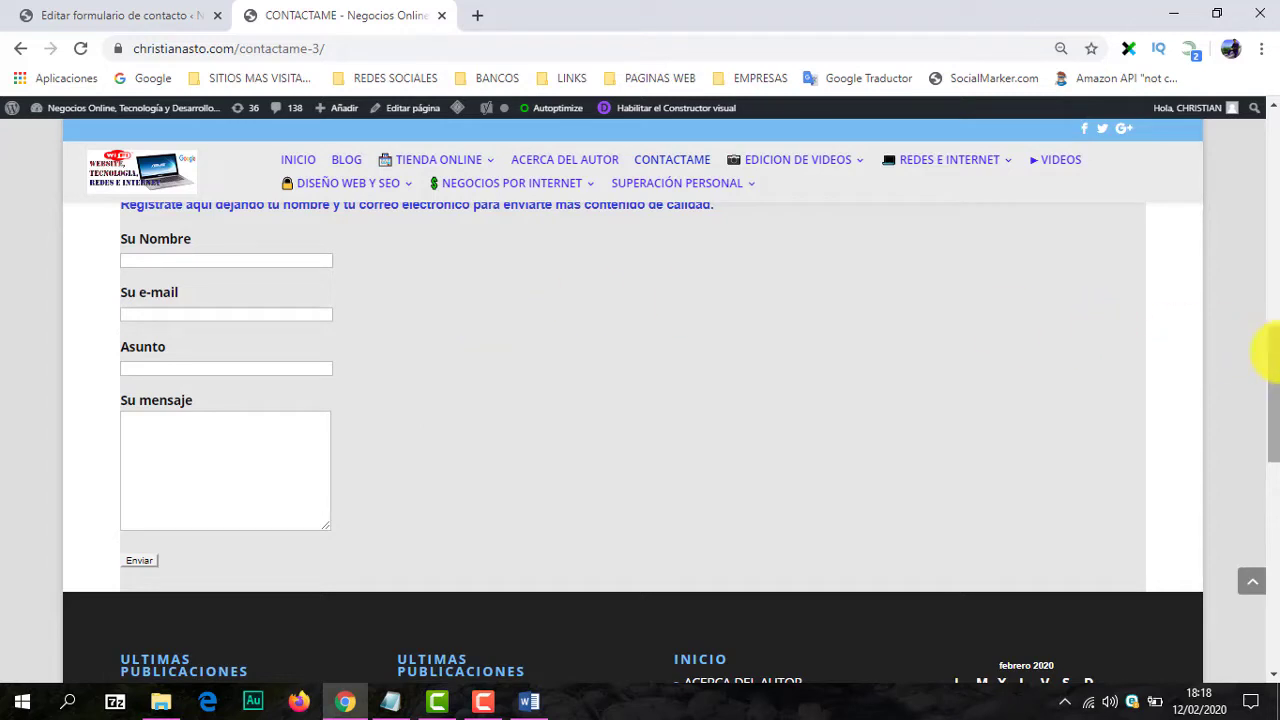
mouse_move(1277, 380)
left_mouse_down()
mouse_move(1266, 320)
mouse_move(1277, 385)
left_mouse_up()
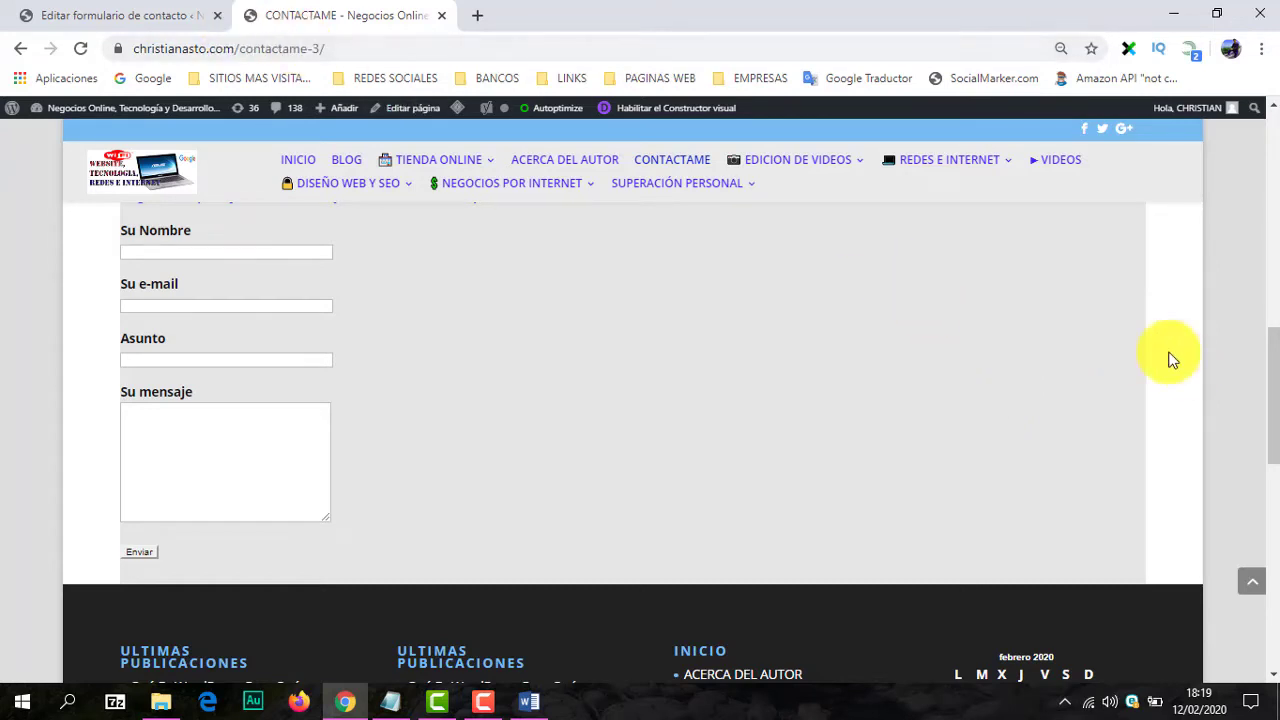
left_click(296, 160)
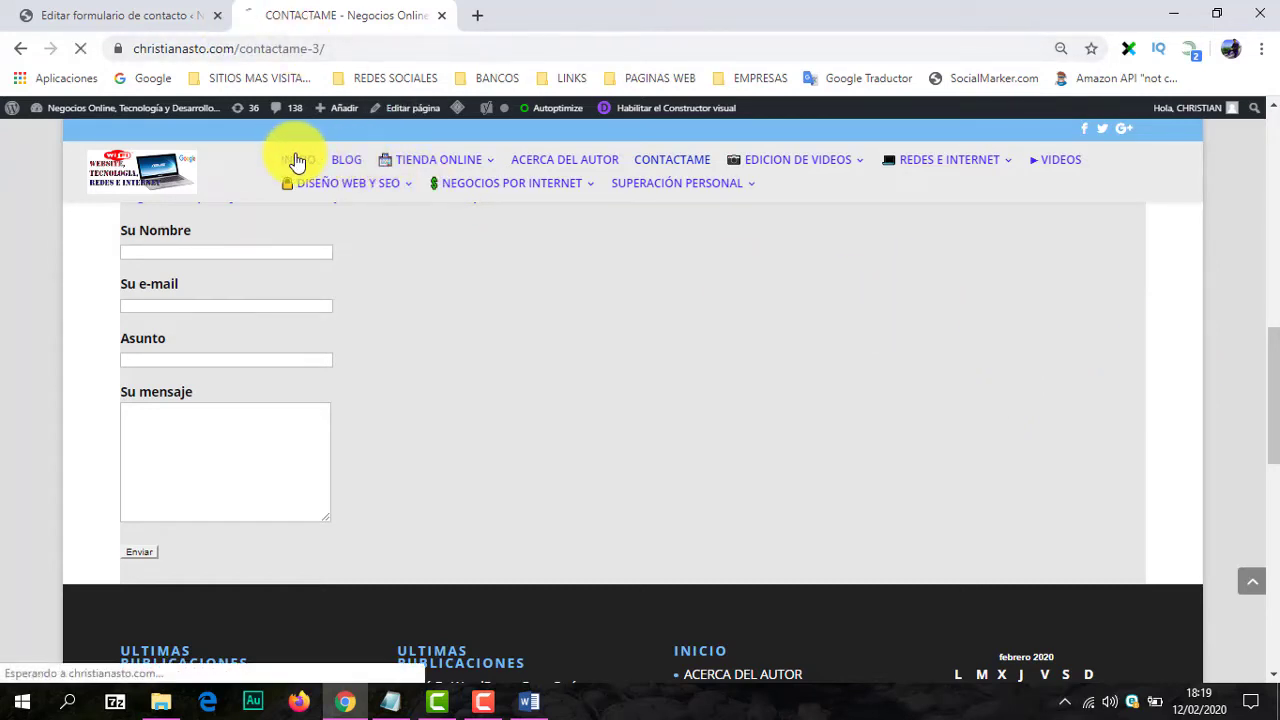
left_click(137, 12)
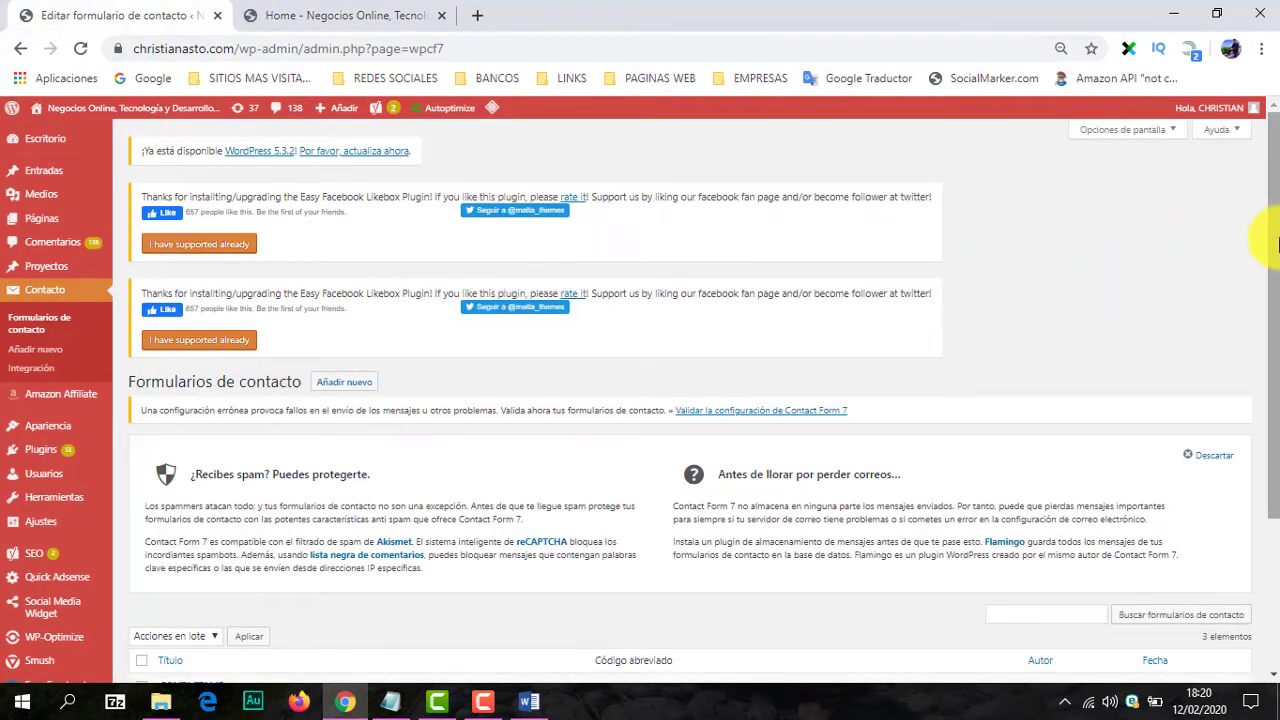
left_click_drag(1268, 300, 1267, 357)
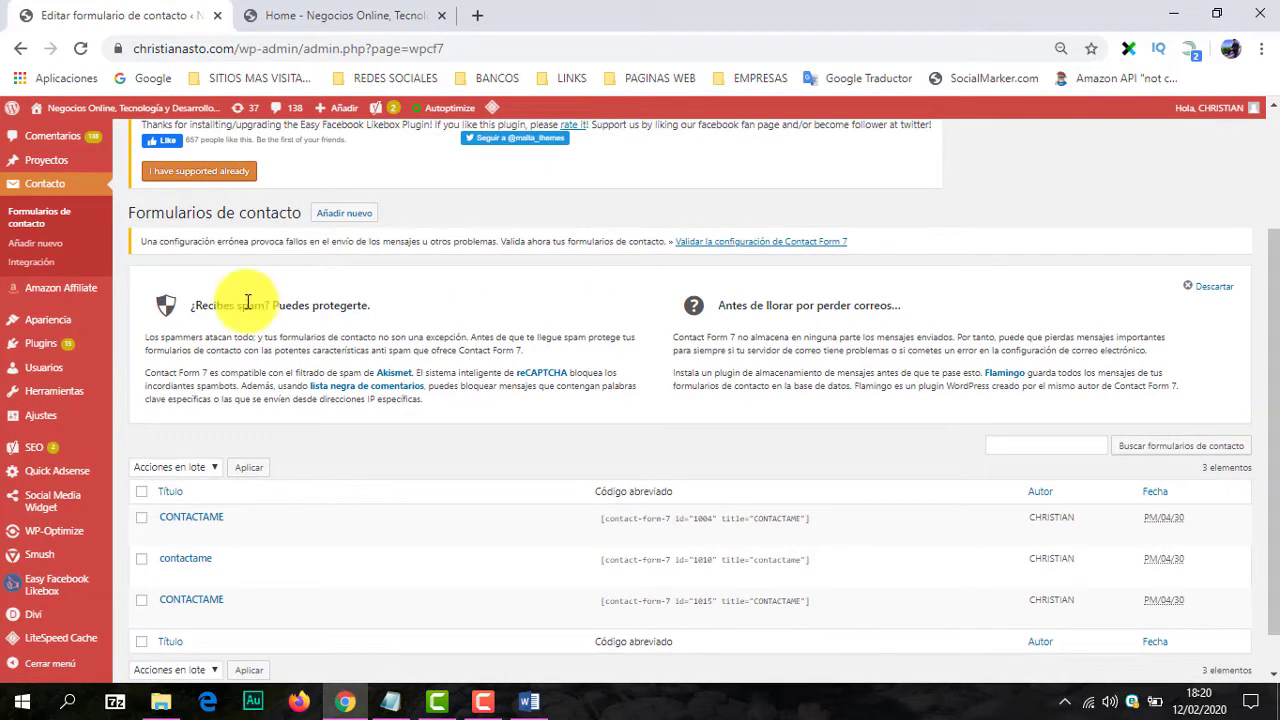
Step: Load the Temas page of the Apariencia section and review the installed themes
mouse_move(77, 300)
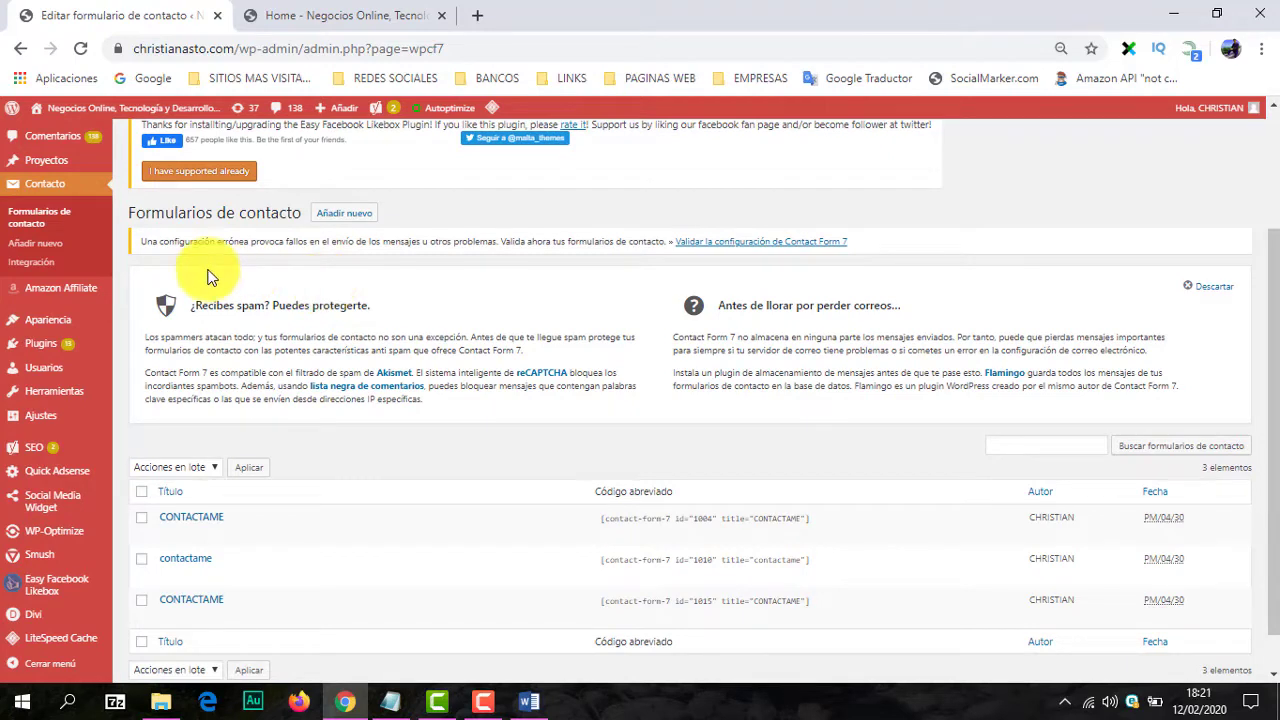
mouse_move(44, 328)
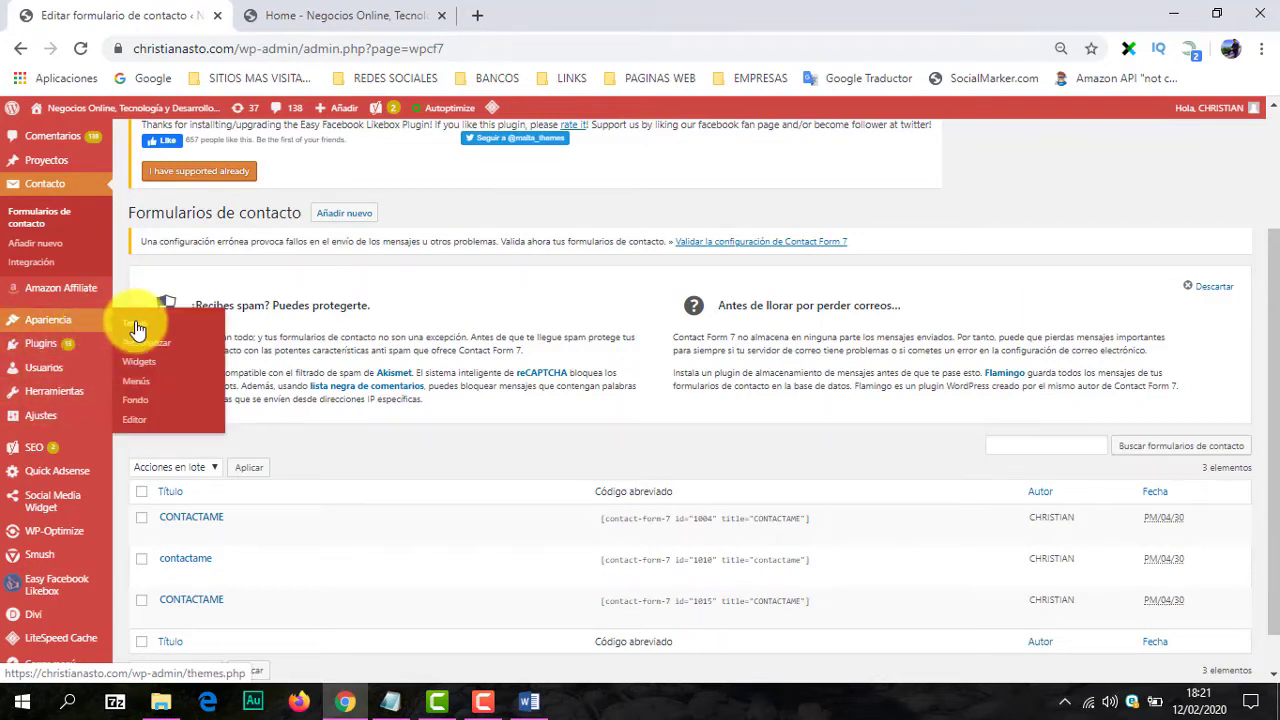
left_click(138, 330)
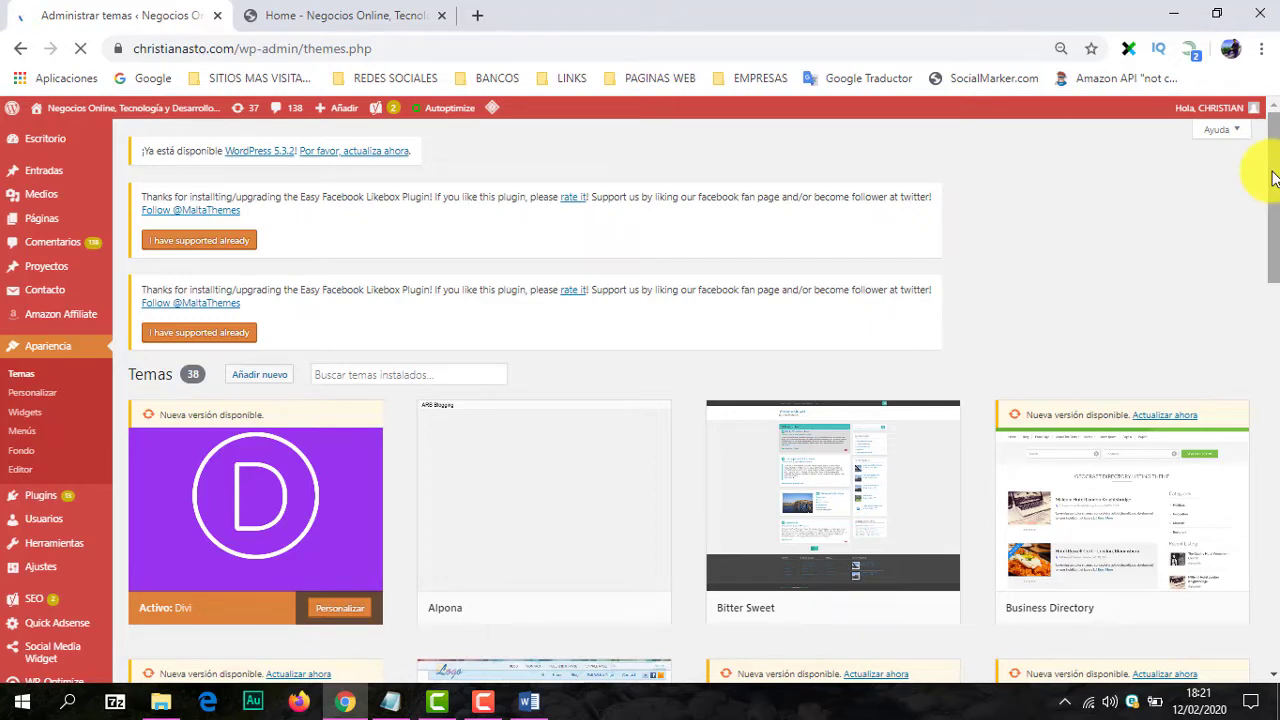
Step: Switch to the published site's home page and advance its image slider through the slides
left_click(335, 13)
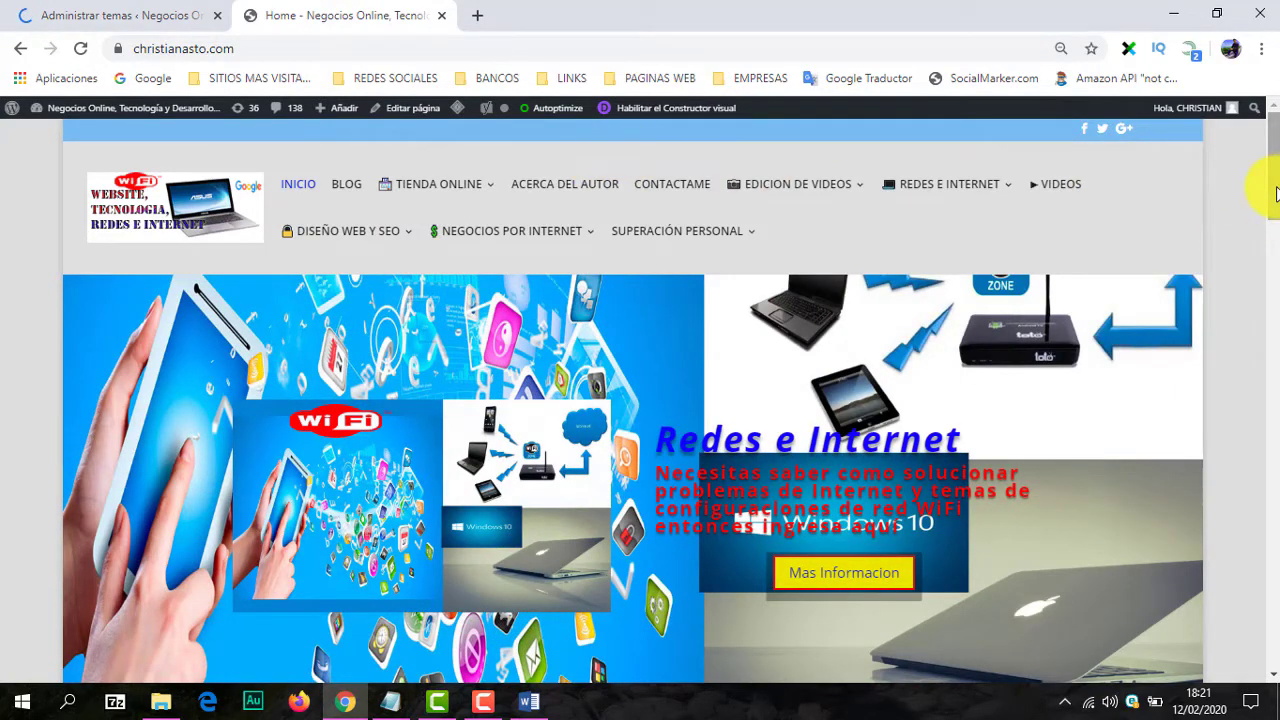
scroll(900, 228, "down", 1)
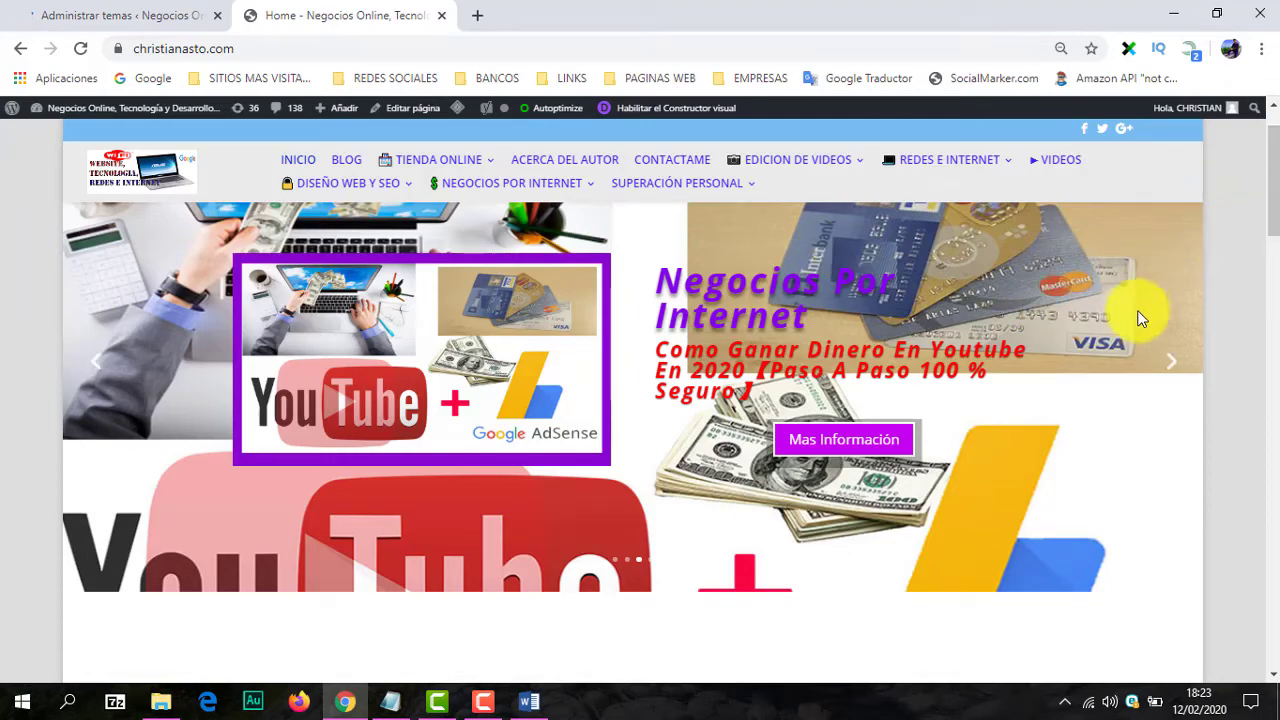
left_click(1171, 368)
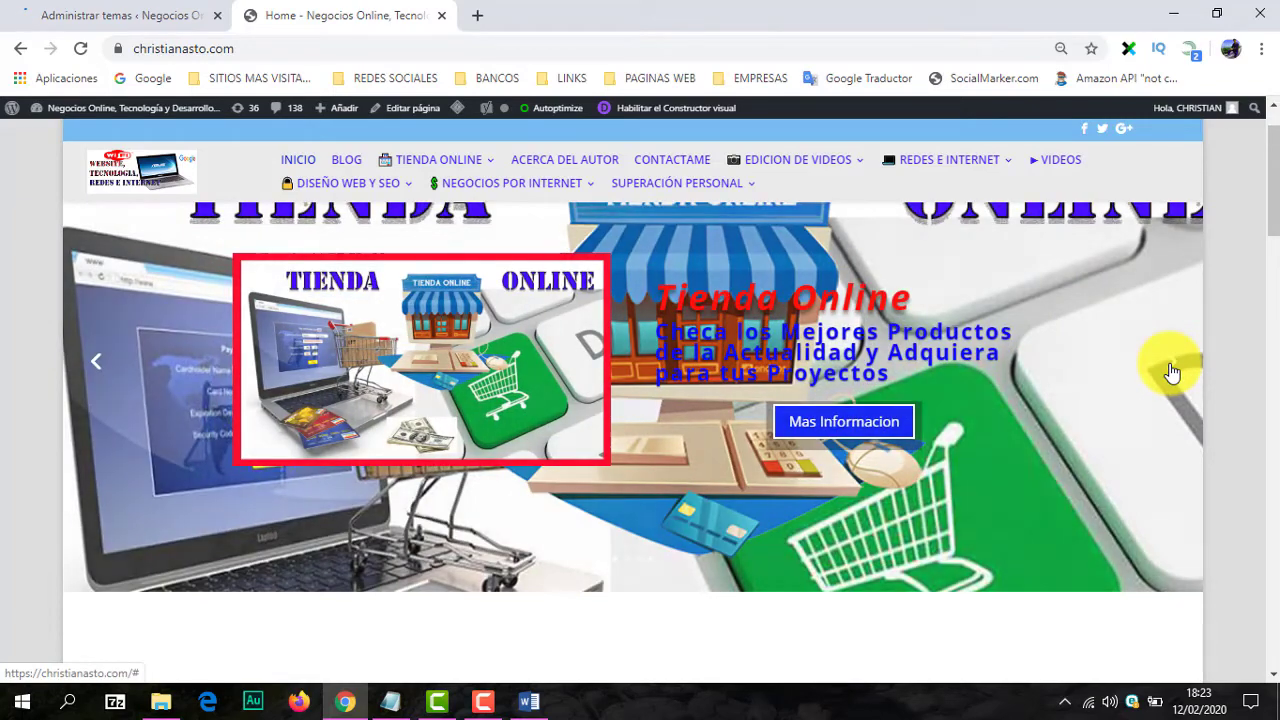
left_click(1172, 370)
left_click(1172, 370)
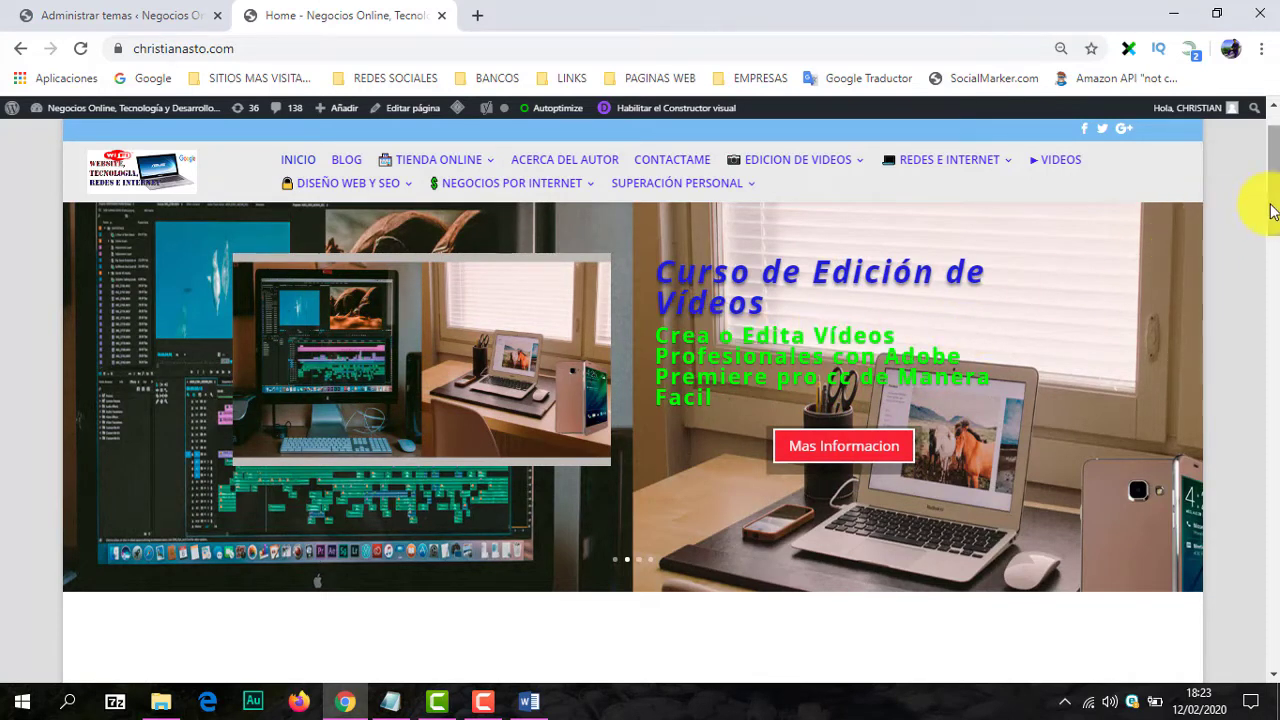
Step: Examine the rest of the home page down to its footer widgets and footer menu, and return to the page header
left_click_drag(1275, 213, 1272, 530)
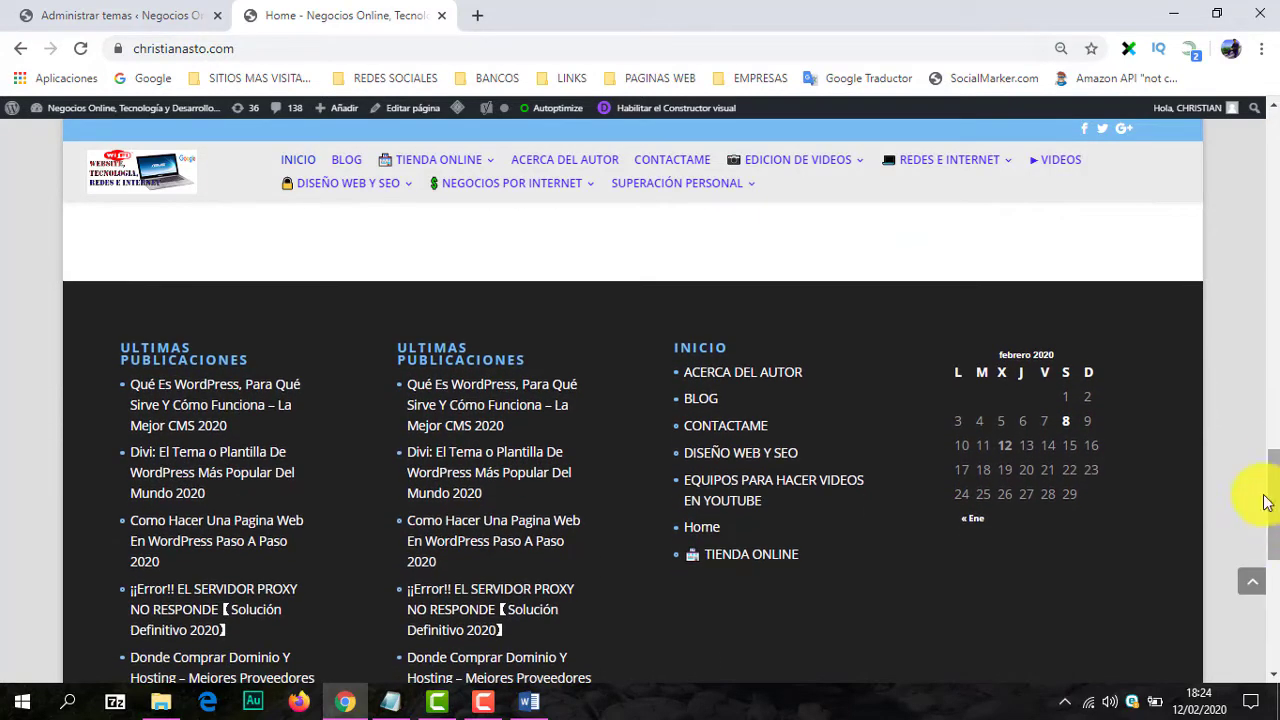
scroll(1272, 548, "down", 4)
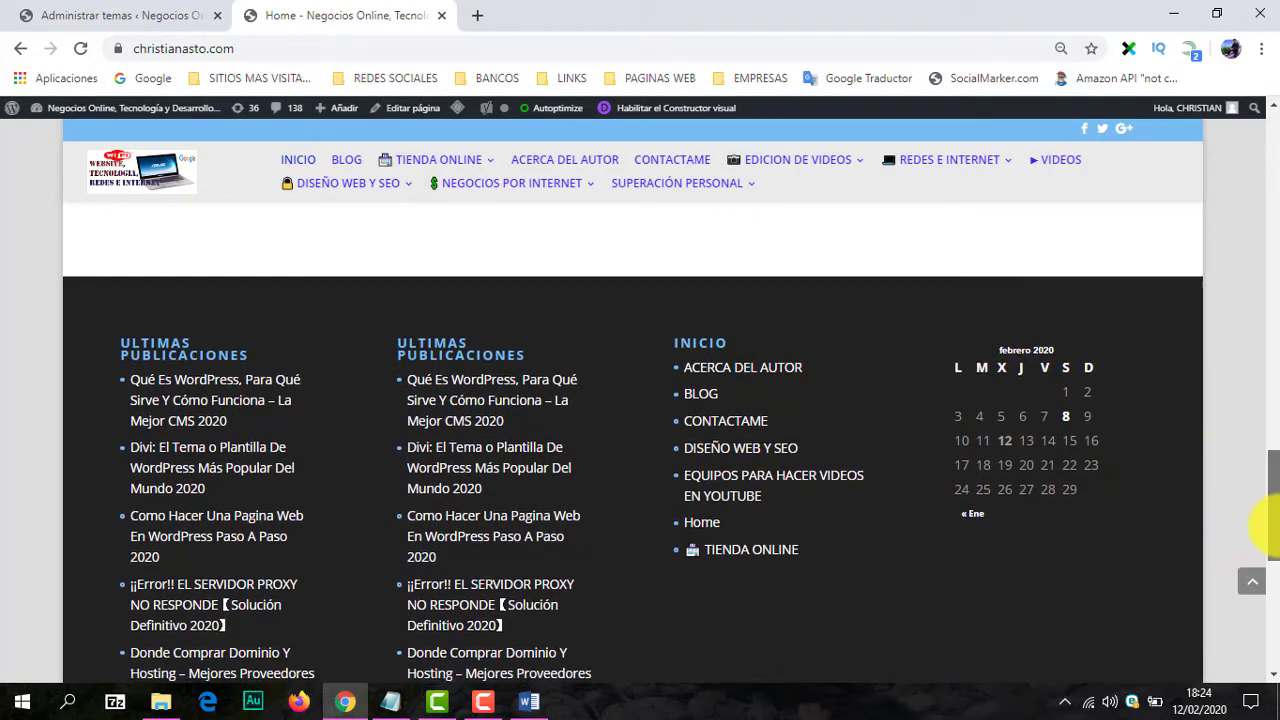
scroll(1257, 580, "down", 2)
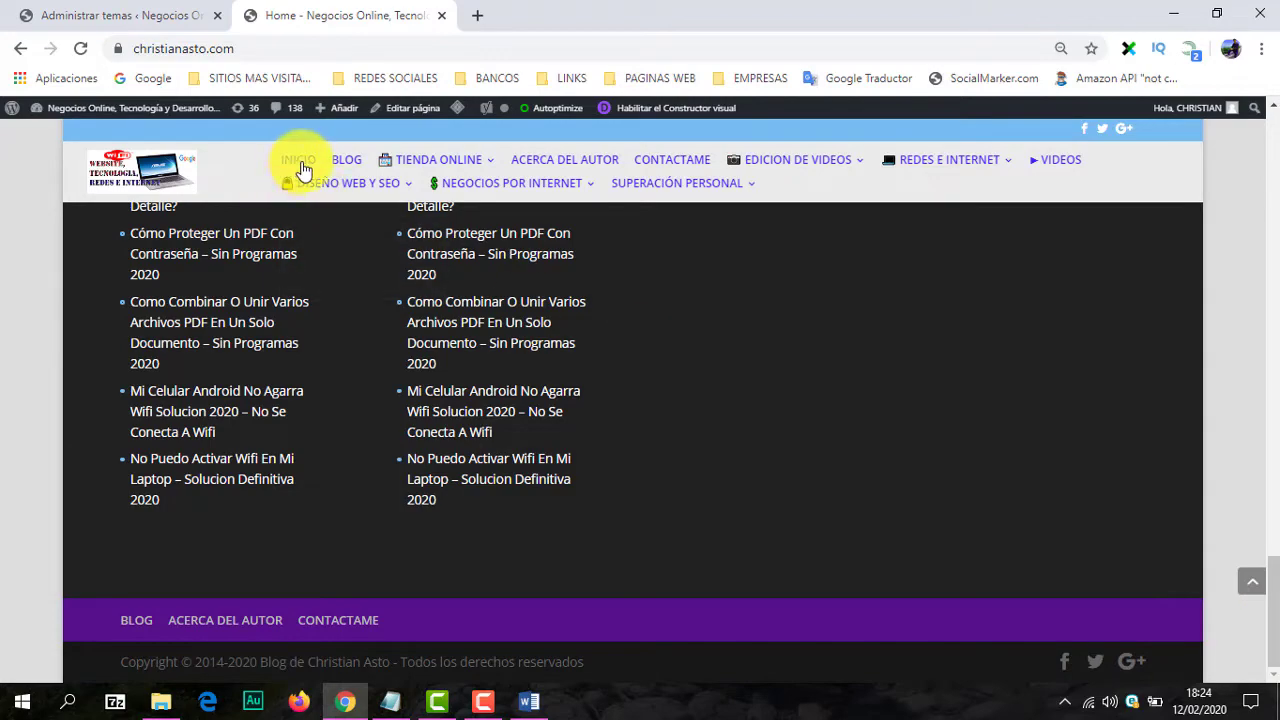
left_click(1251, 581)
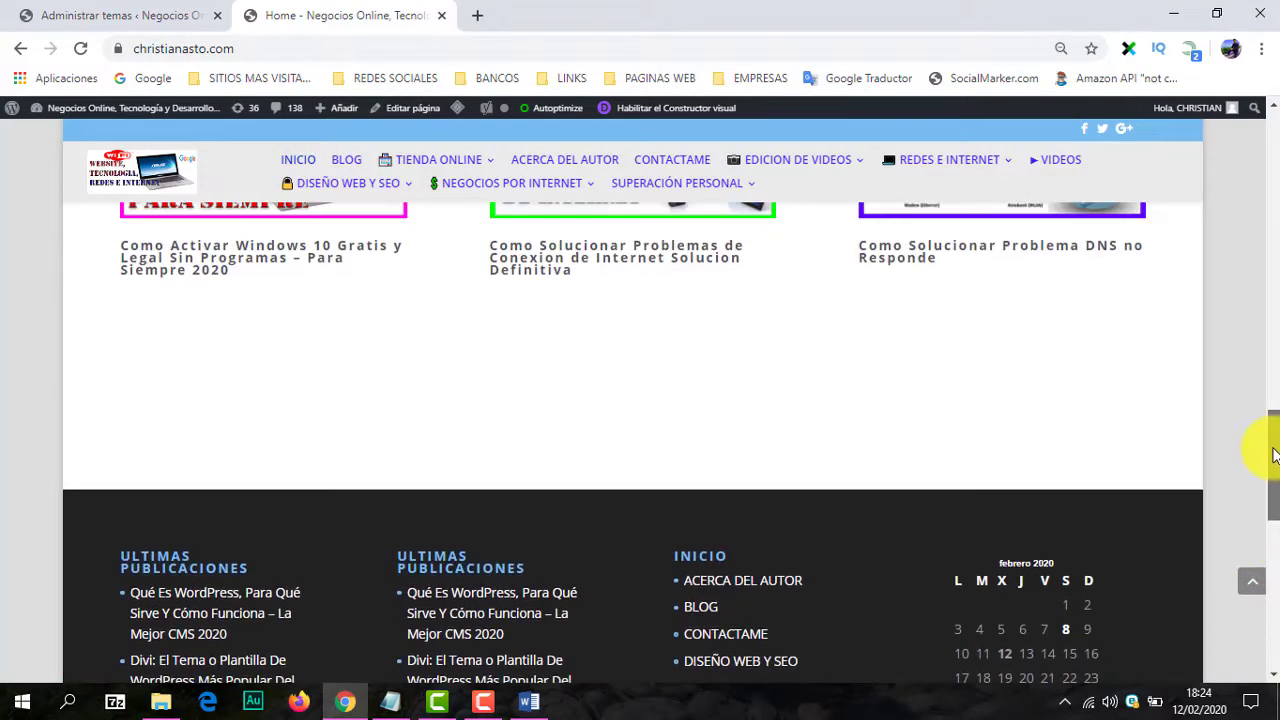
left_click_drag(1275, 455, 1260, 129)
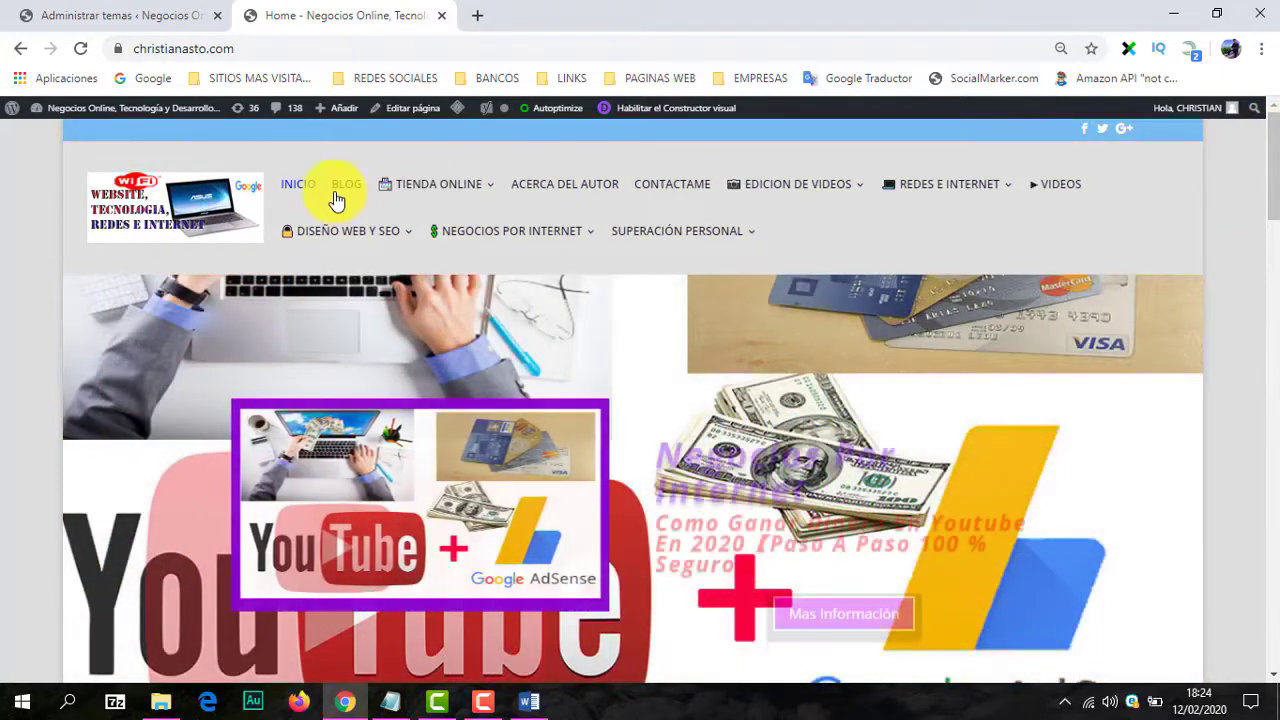
Step: Load the published site's BLOG page, review its posts and sidebar, and go back to the Temas page to point out the active Divi theme
left_click(339, 193)
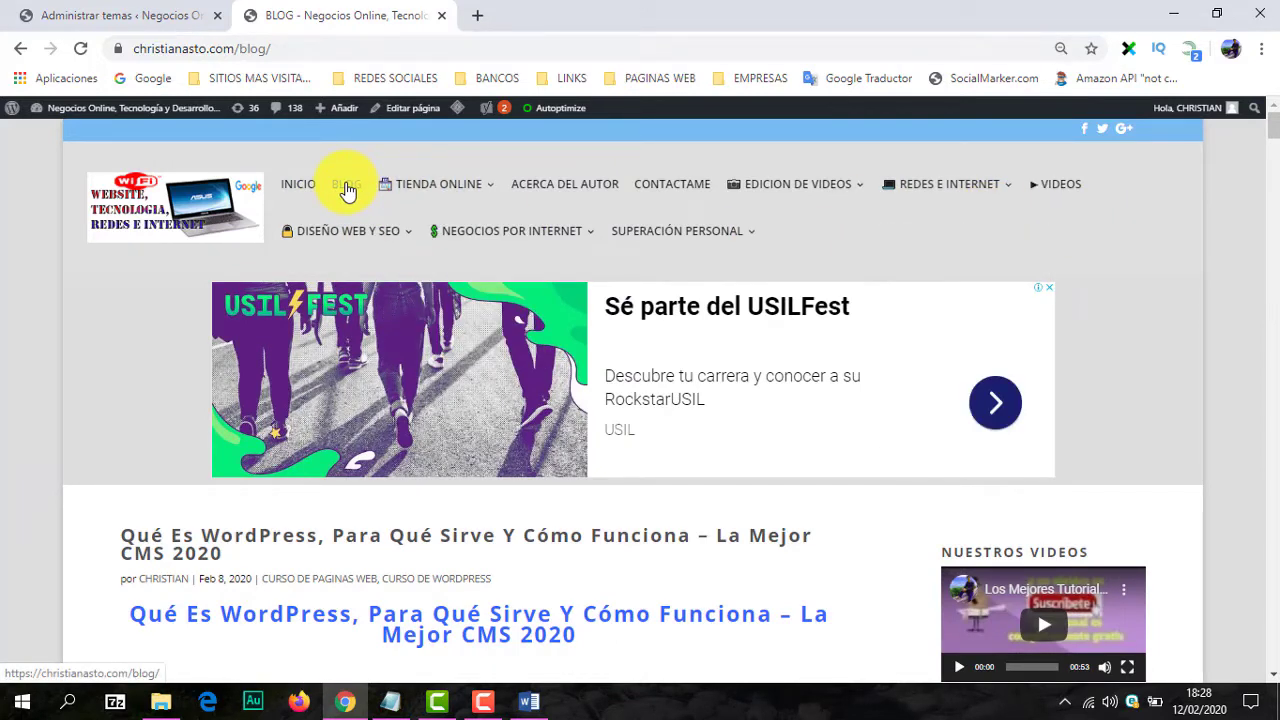
mouse_move(1274, 126)
left_mouse_down()
mouse_move(1276, 152)
mouse_move(1276, 138)
left_mouse_up()
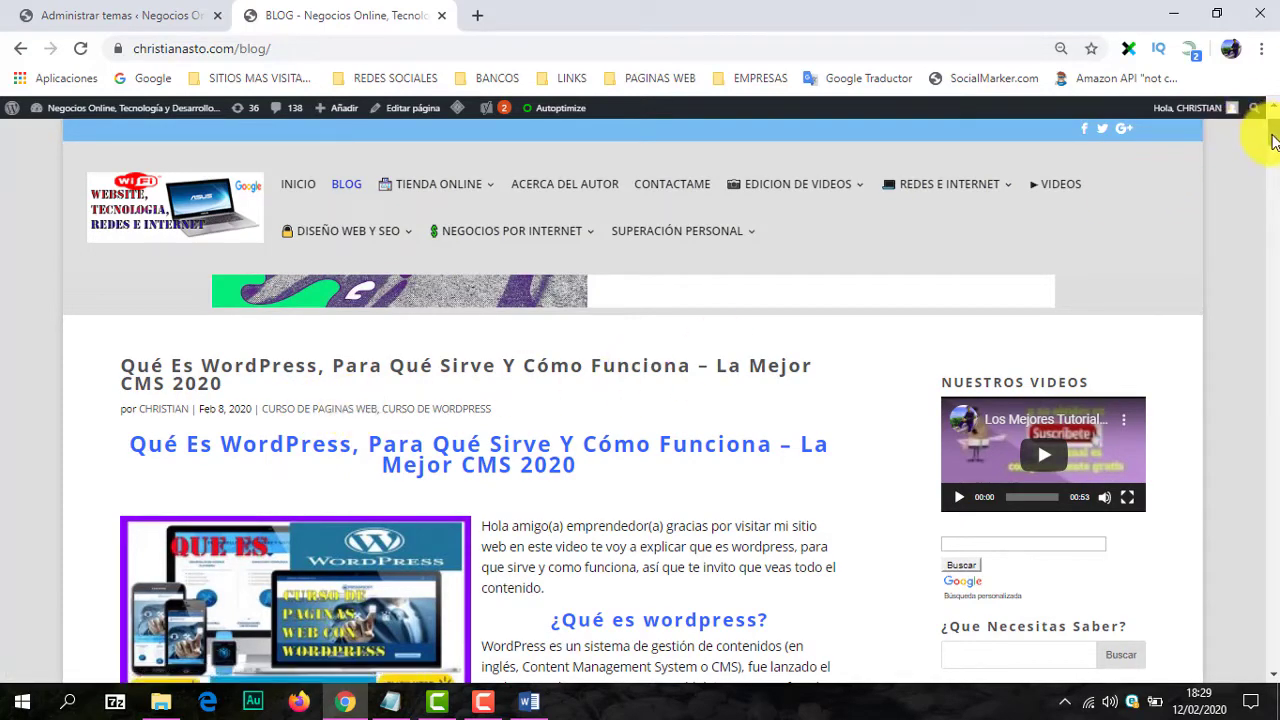
left_click_drag(1273, 140, 1230, 176)
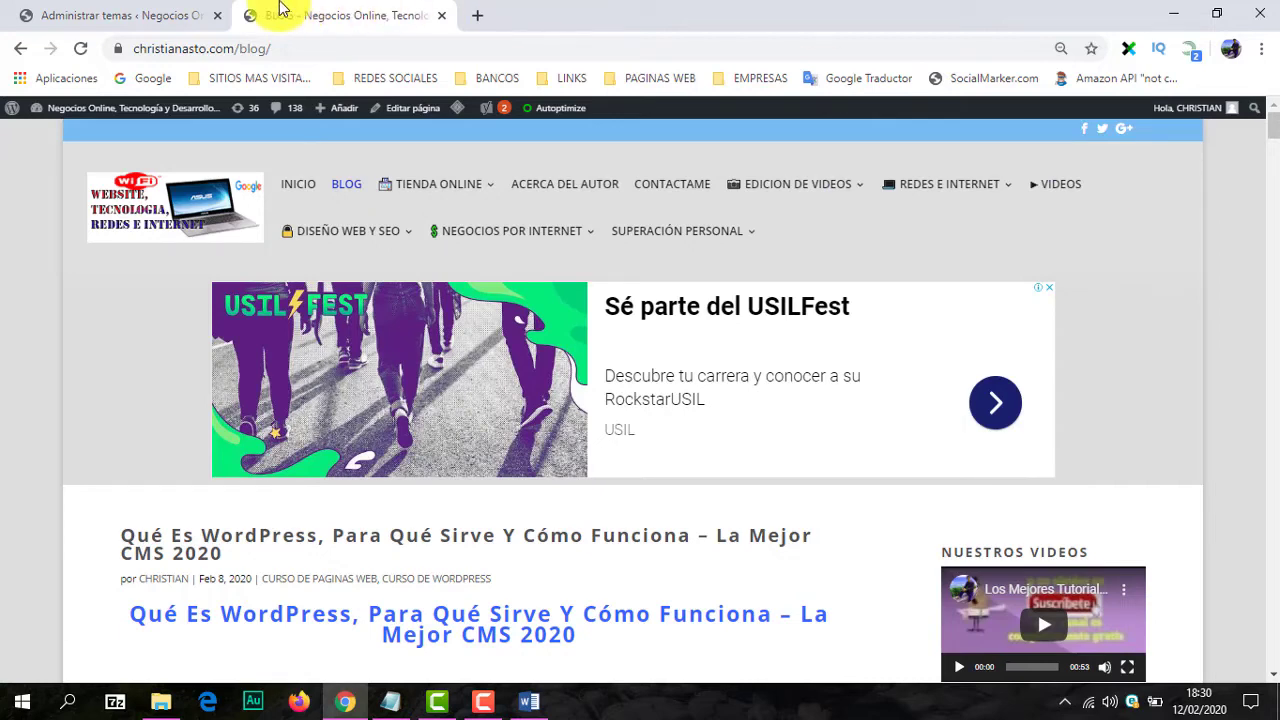
left_click(170, 12)
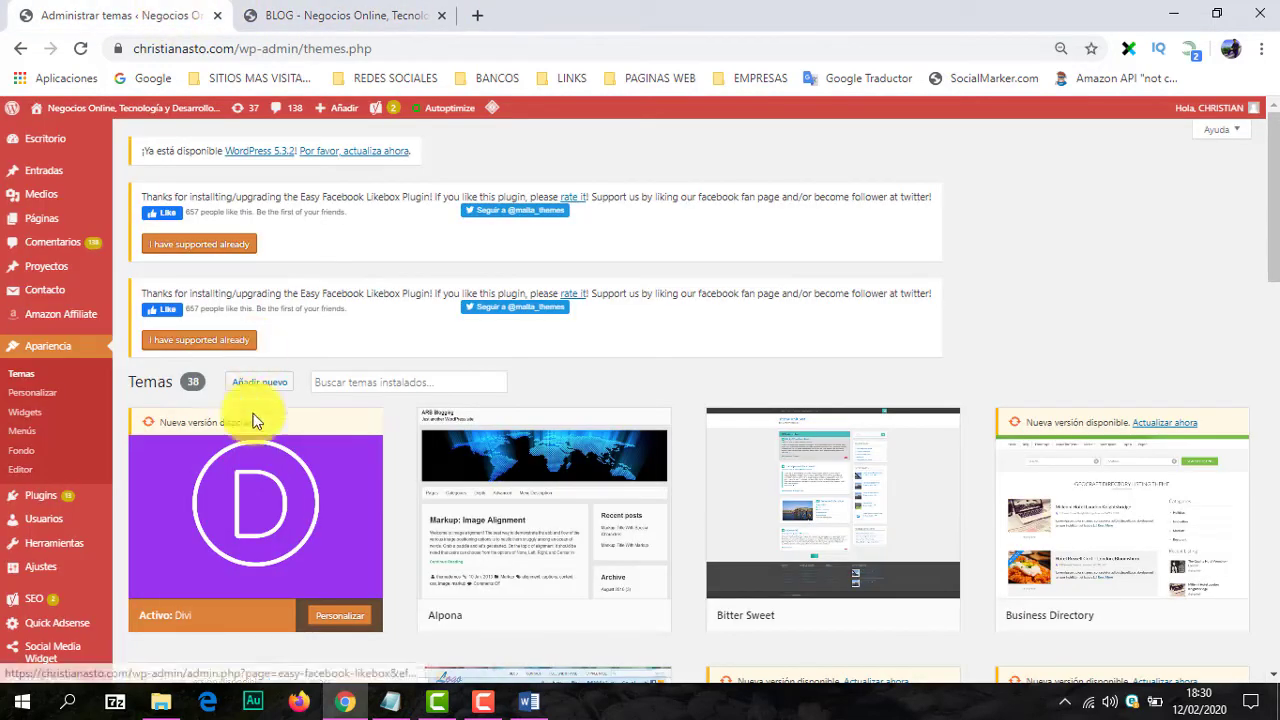
mouse_move(266, 503)
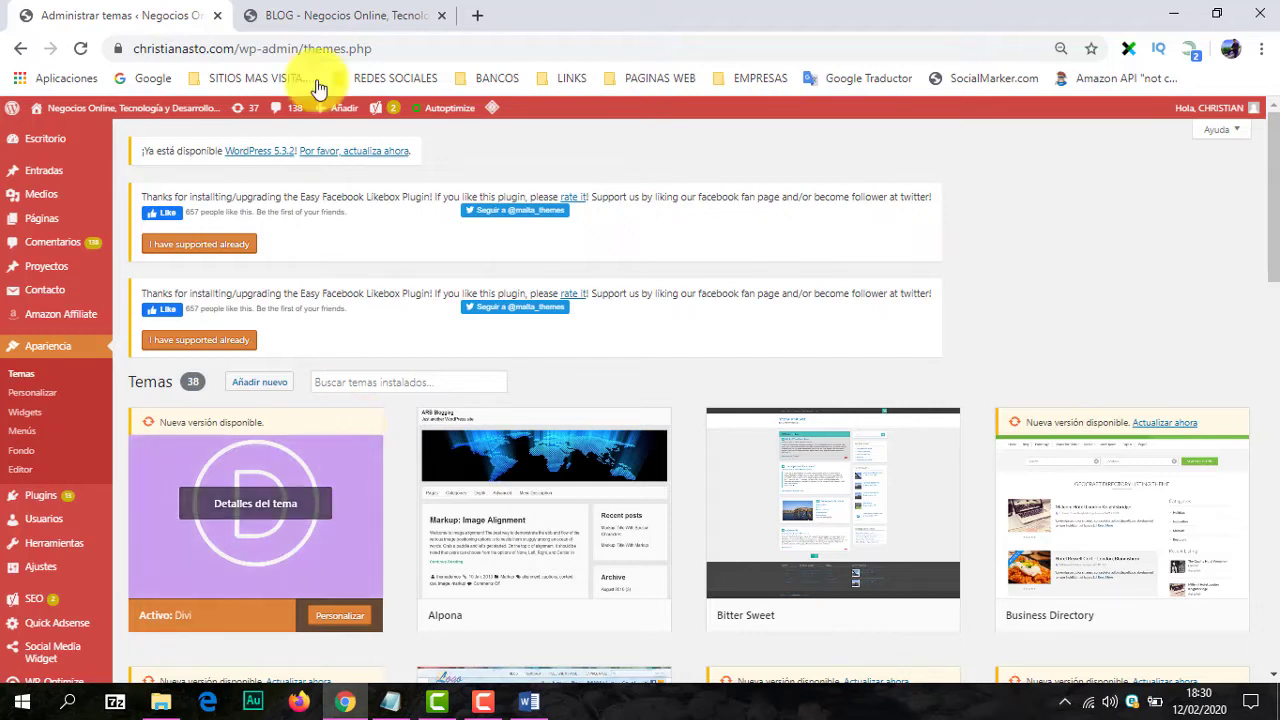
Step: Load the published site's CURSO DE PAGINAS WEB category under DISEÑO WEB Y SEO, review its posts, and return to the installed themes
left_click(322, 14)
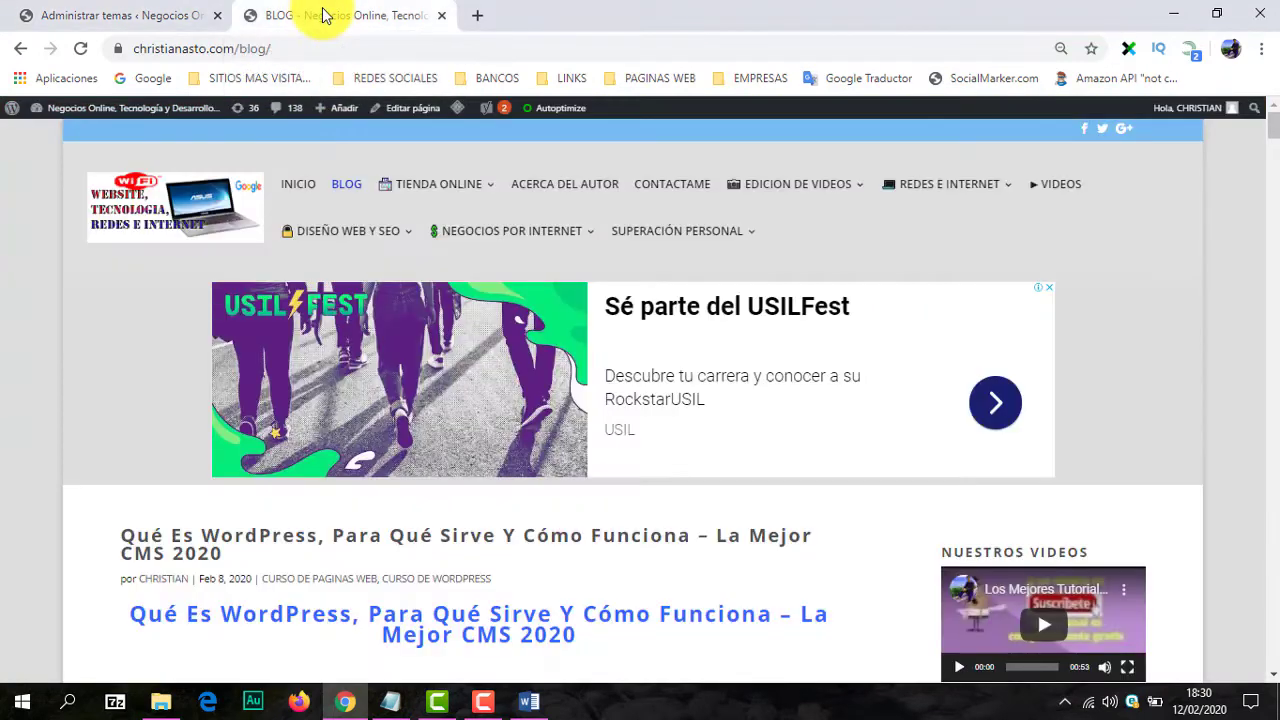
mouse_move(357, 248)
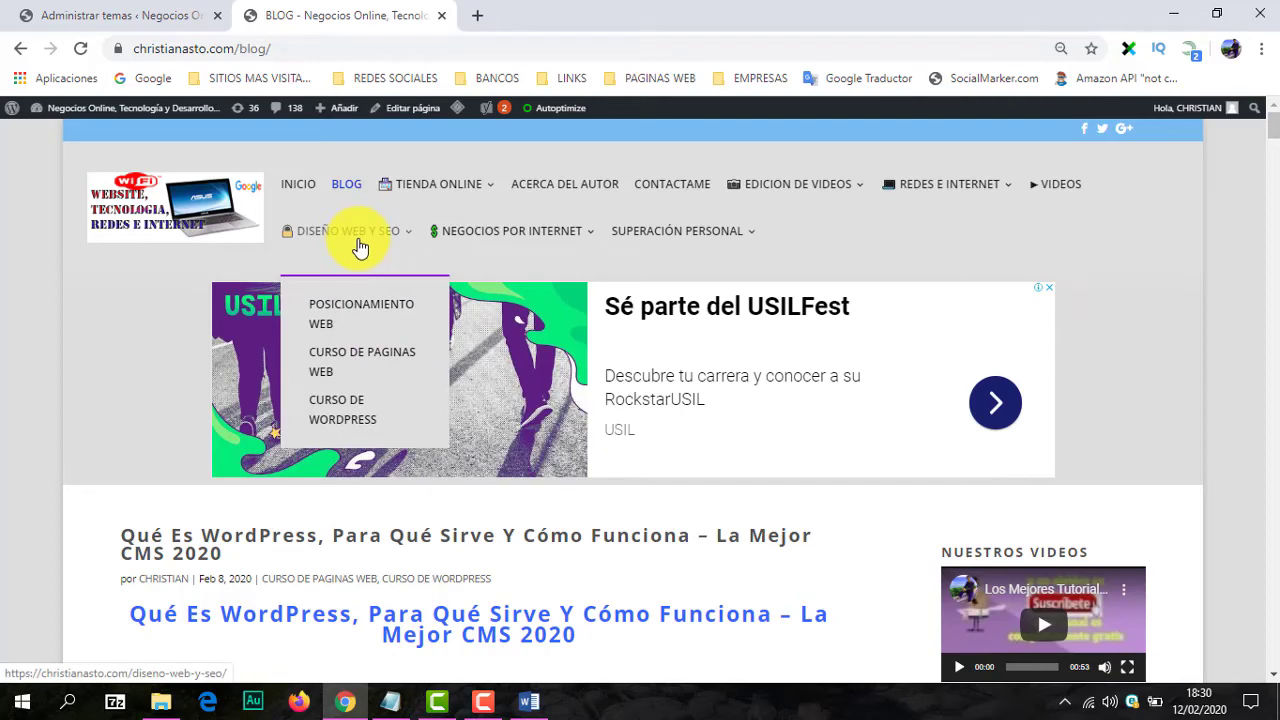
left_click(336, 366)
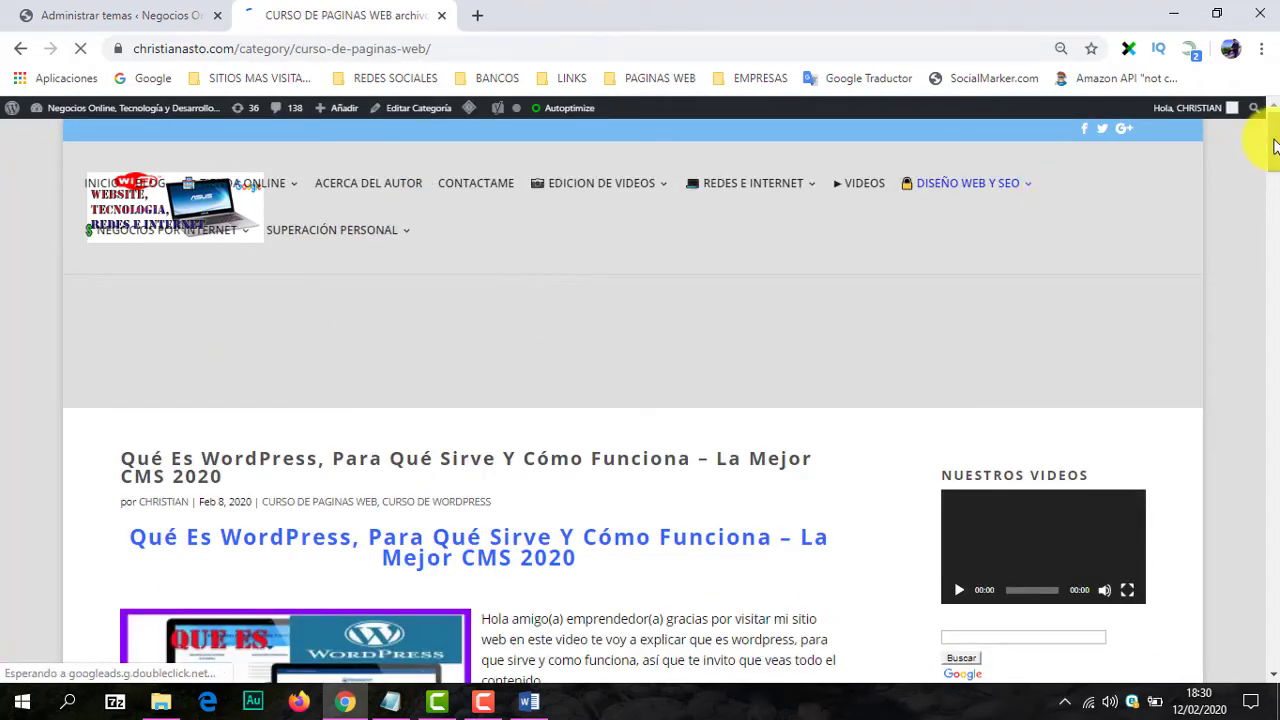
left_click_drag(1274, 145, 1271, 243)
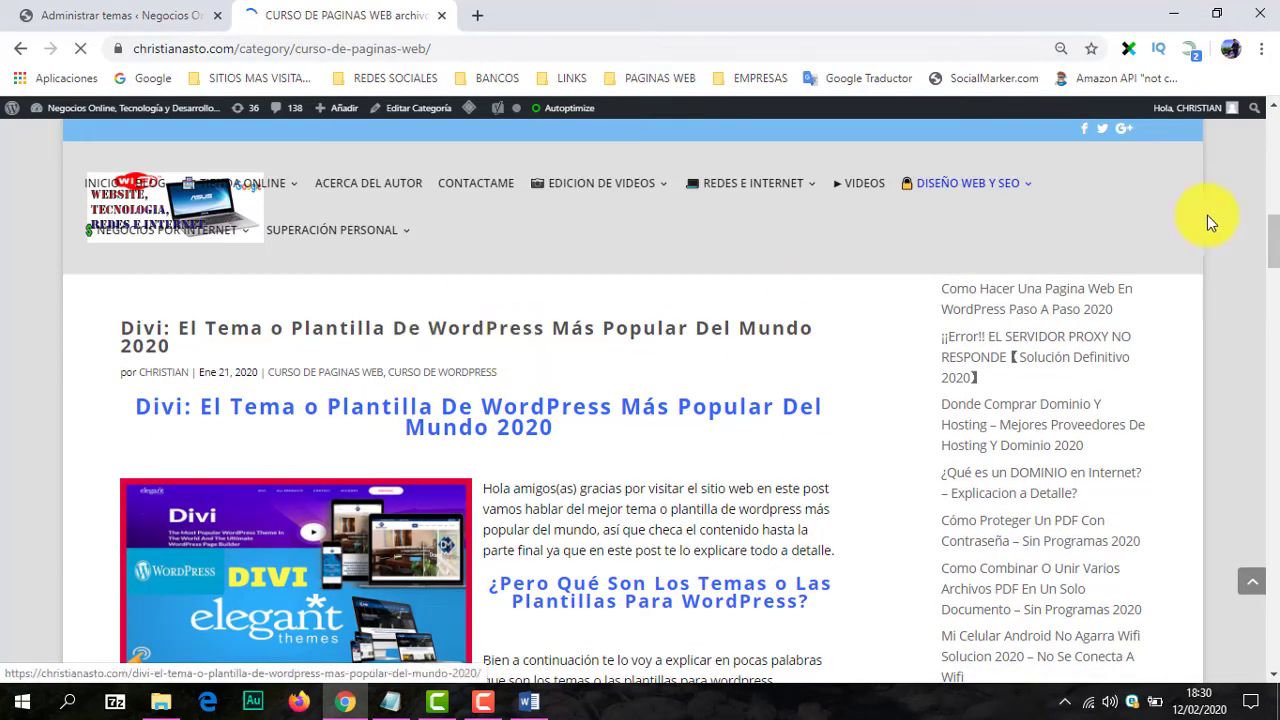
mouse_move(1272, 236)
left_mouse_down()
mouse_move(1276, 289)
mouse_move(1270, 237)
left_mouse_up()
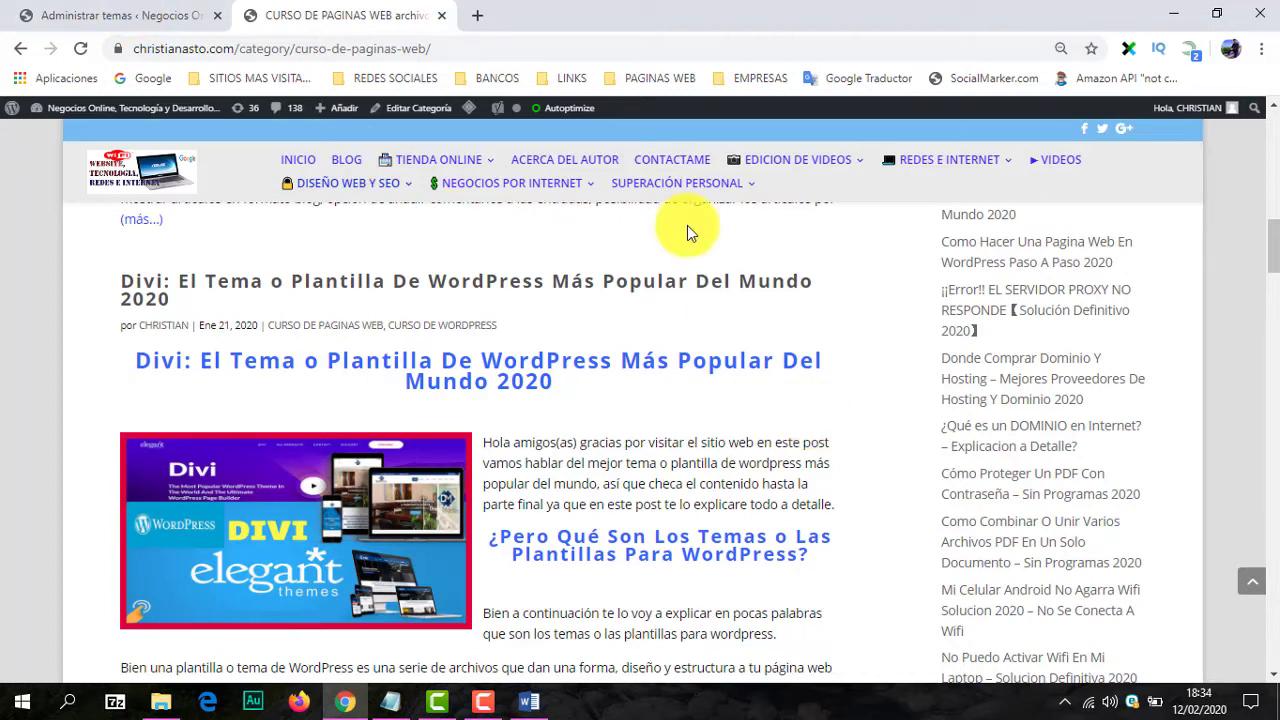
left_click(153, 10)
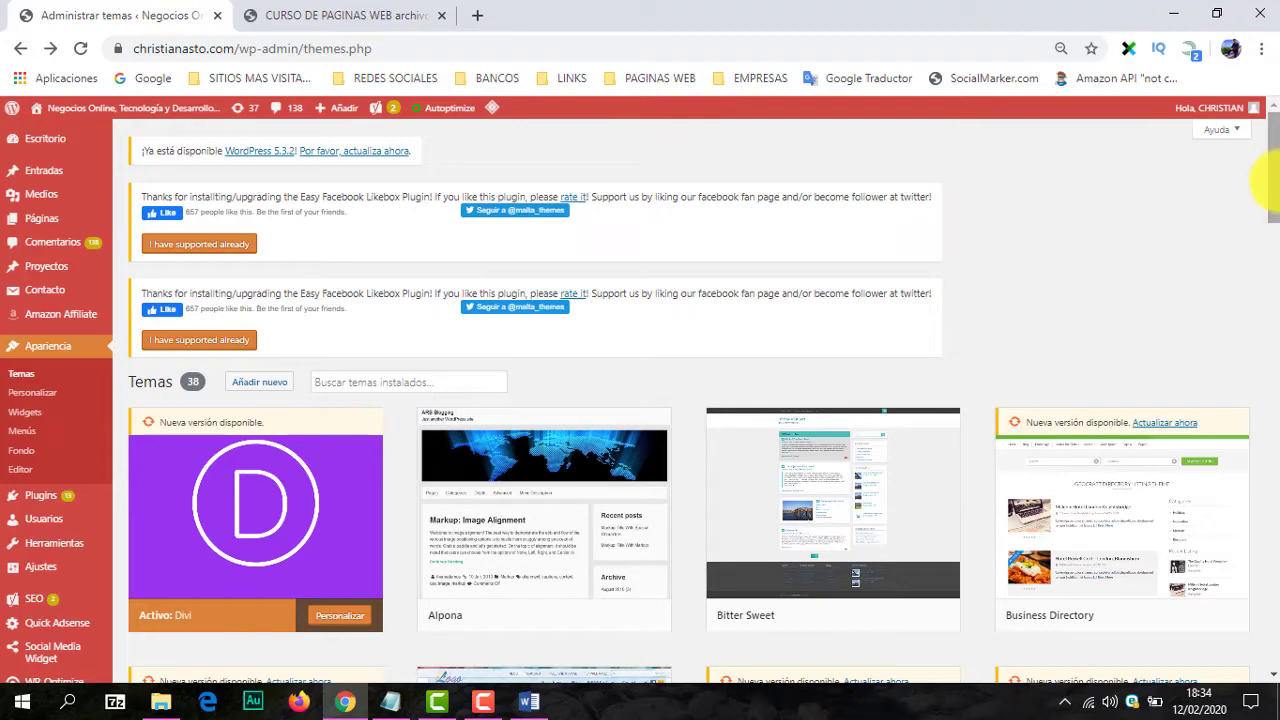
mouse_move(1272, 178)
left_mouse_down()
mouse_move(1275, 500)
mouse_move(1275, 182)
left_mouse_up()
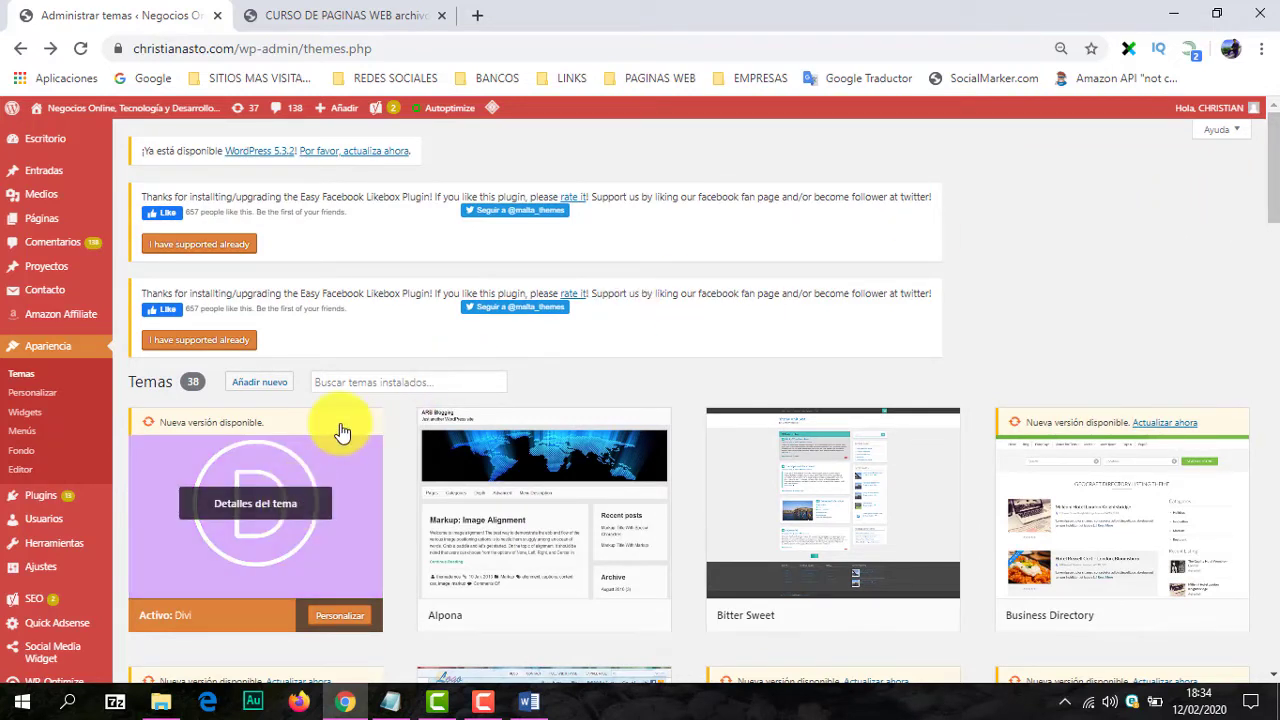
Step: Load the theme customizer and review the site title, short description and site icon under Identidad del Sitio in Ajustes generales
left_click(36, 394)
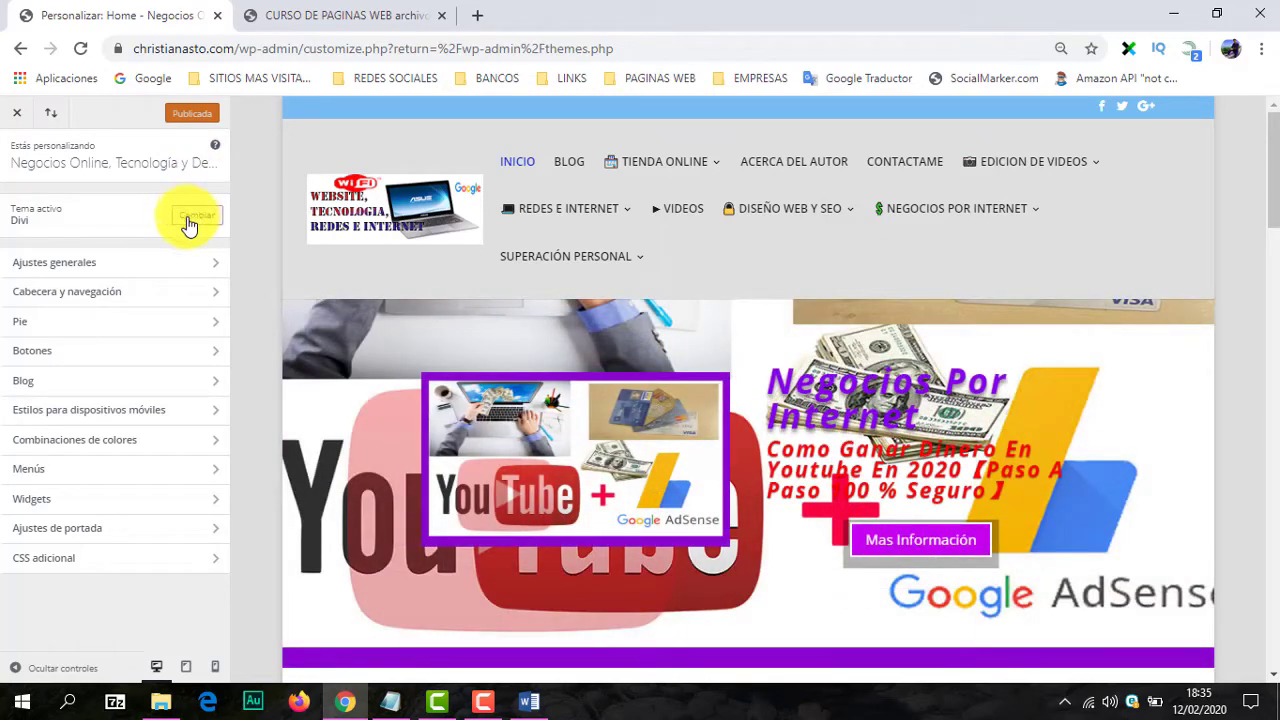
left_click(196, 264)
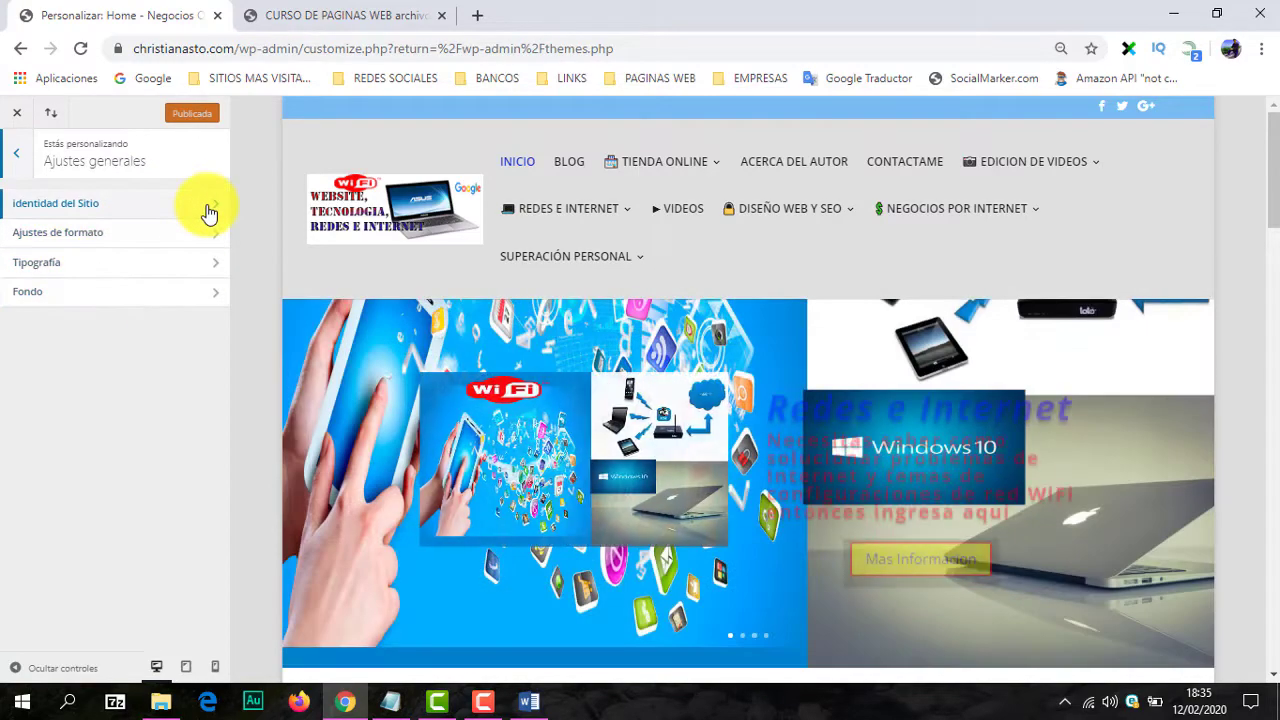
left_click(208, 206)
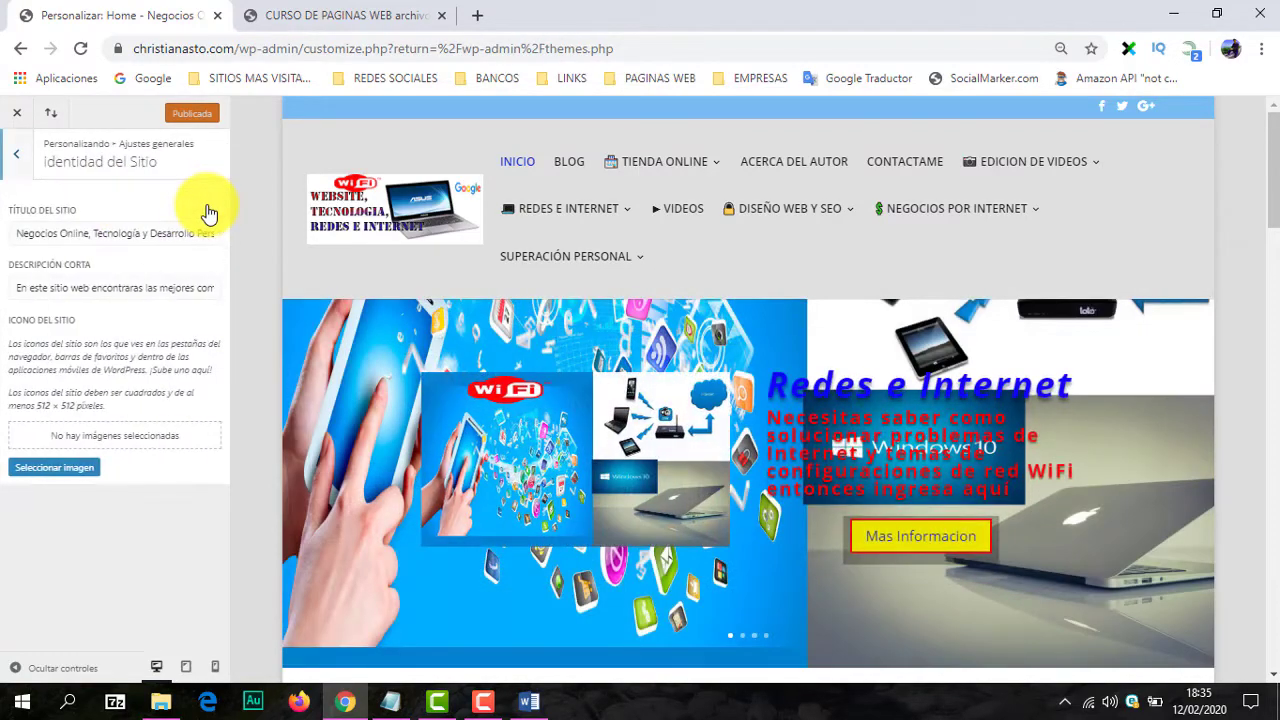
left_click(12, 237)
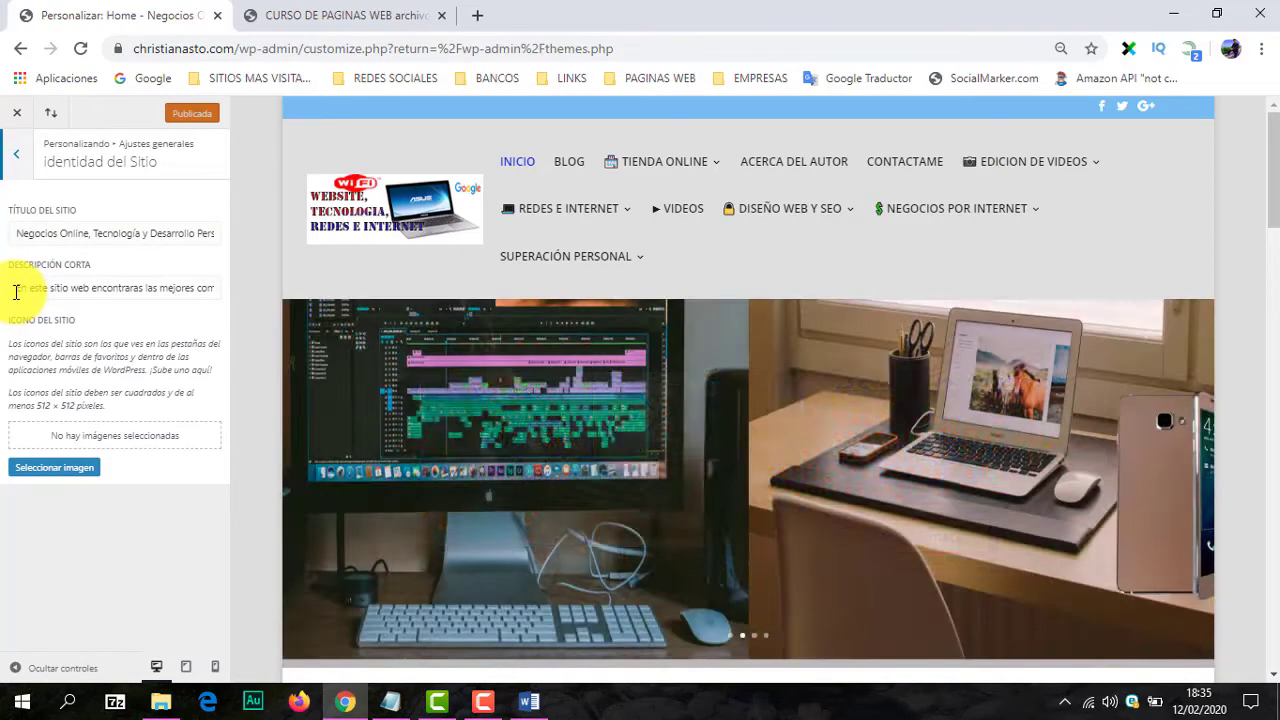
left_click(16, 161)
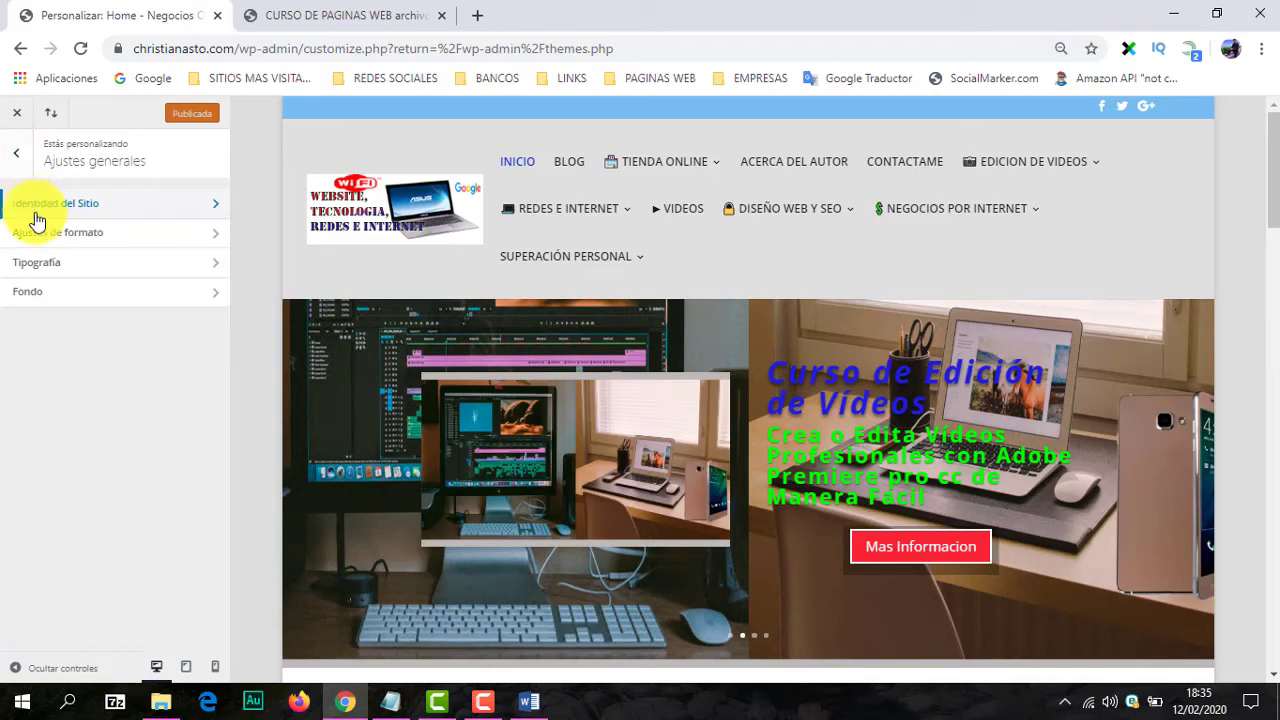
Step: Review the Ajustes de formato and Tipografía settings in turn, and return to the Ajustes generales list
left_click(201, 240)
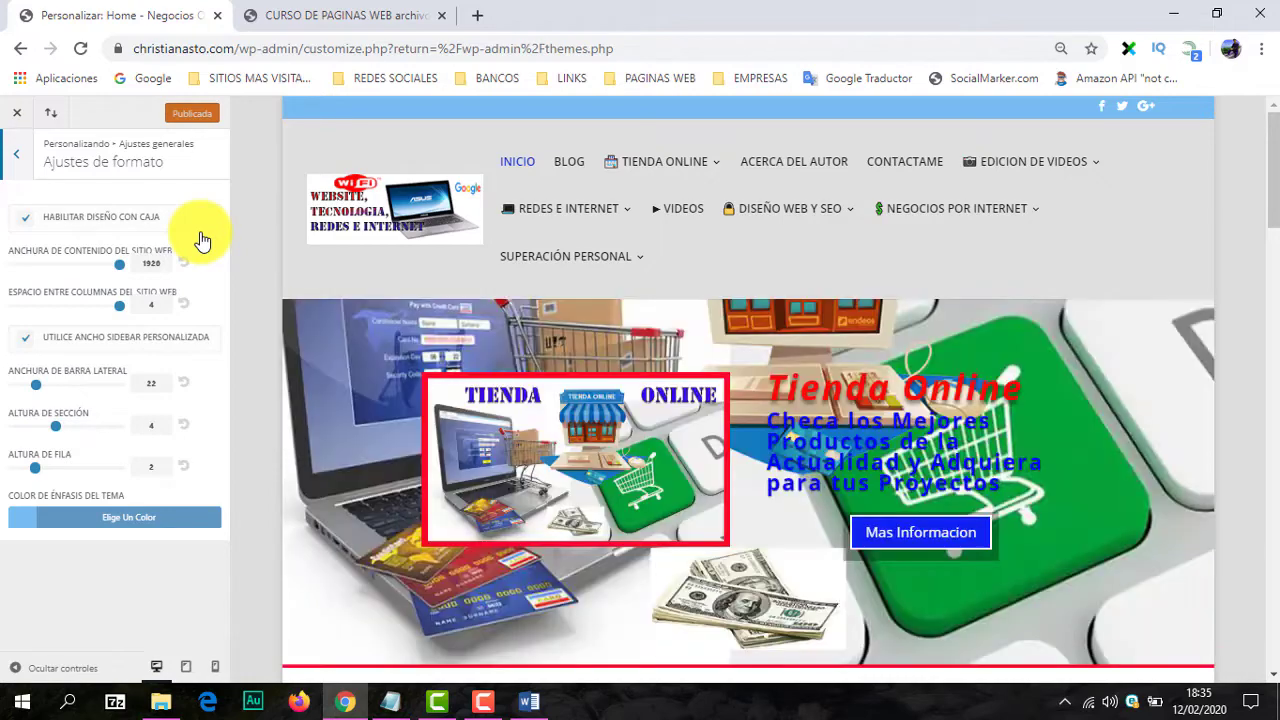
left_click(31, 226)
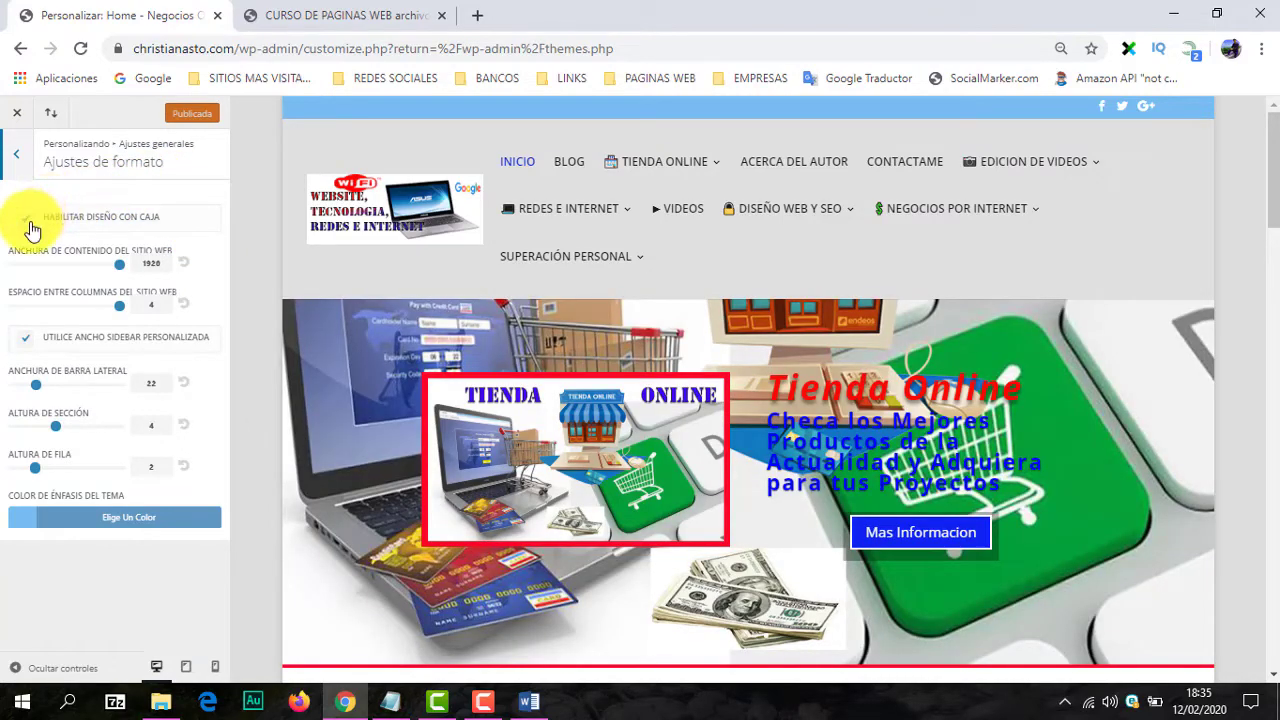
left_click(60, 222)
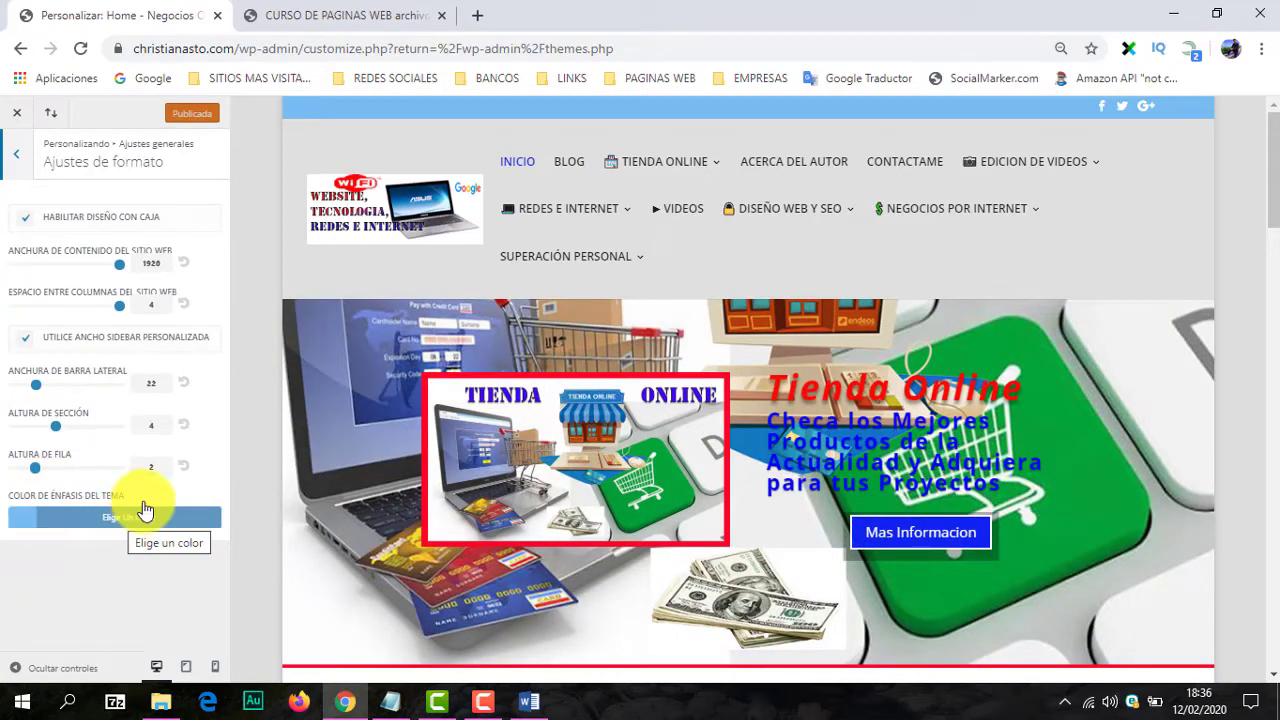
left_click(12, 160)
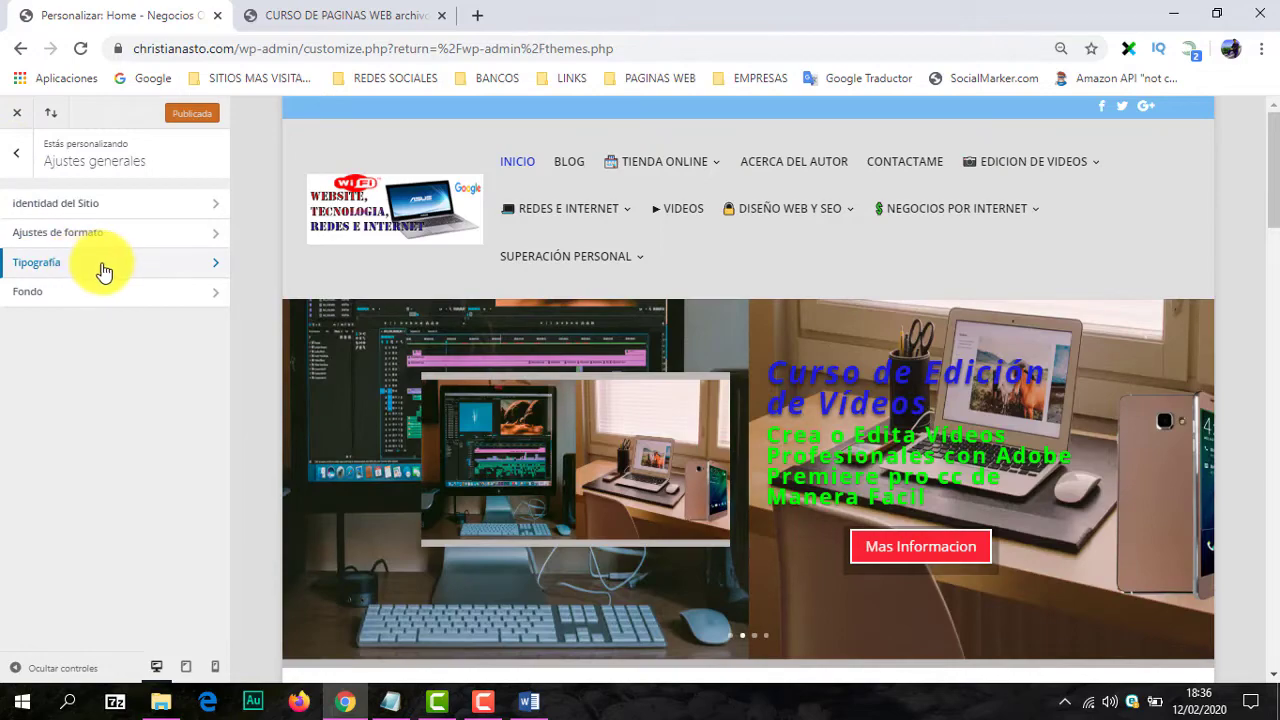
left_click(200, 265)
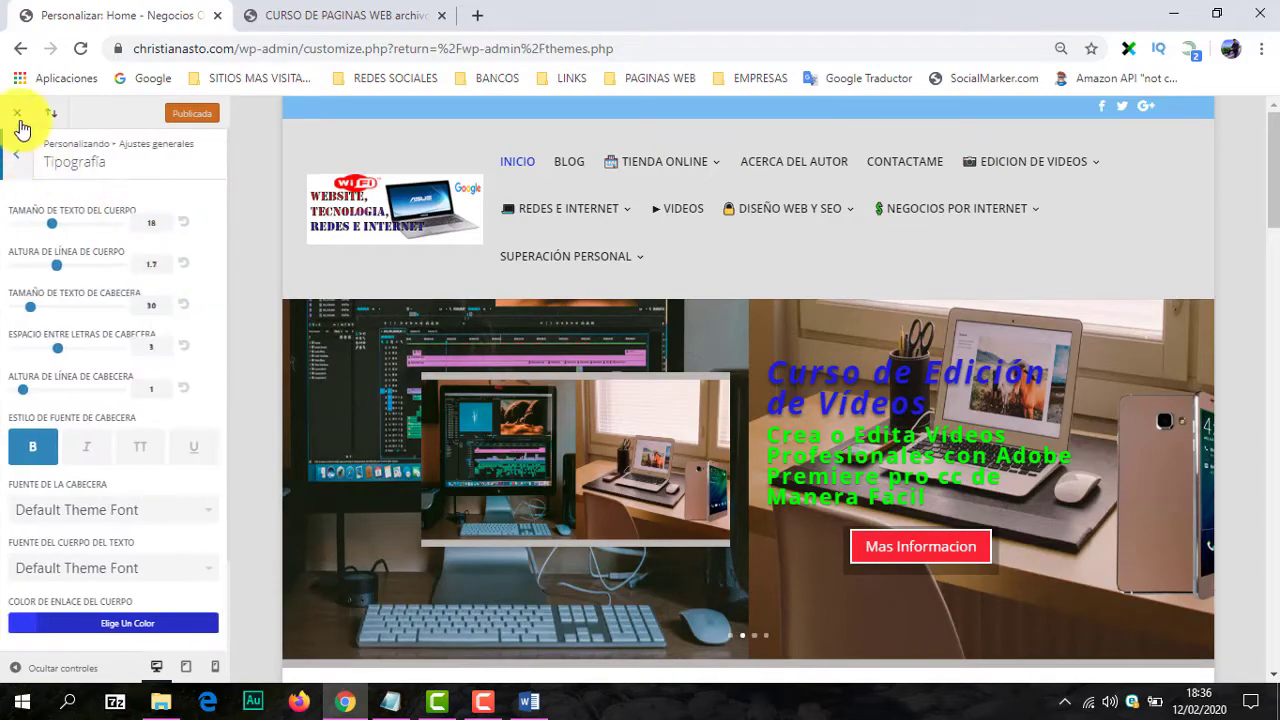
left_click(17, 153)
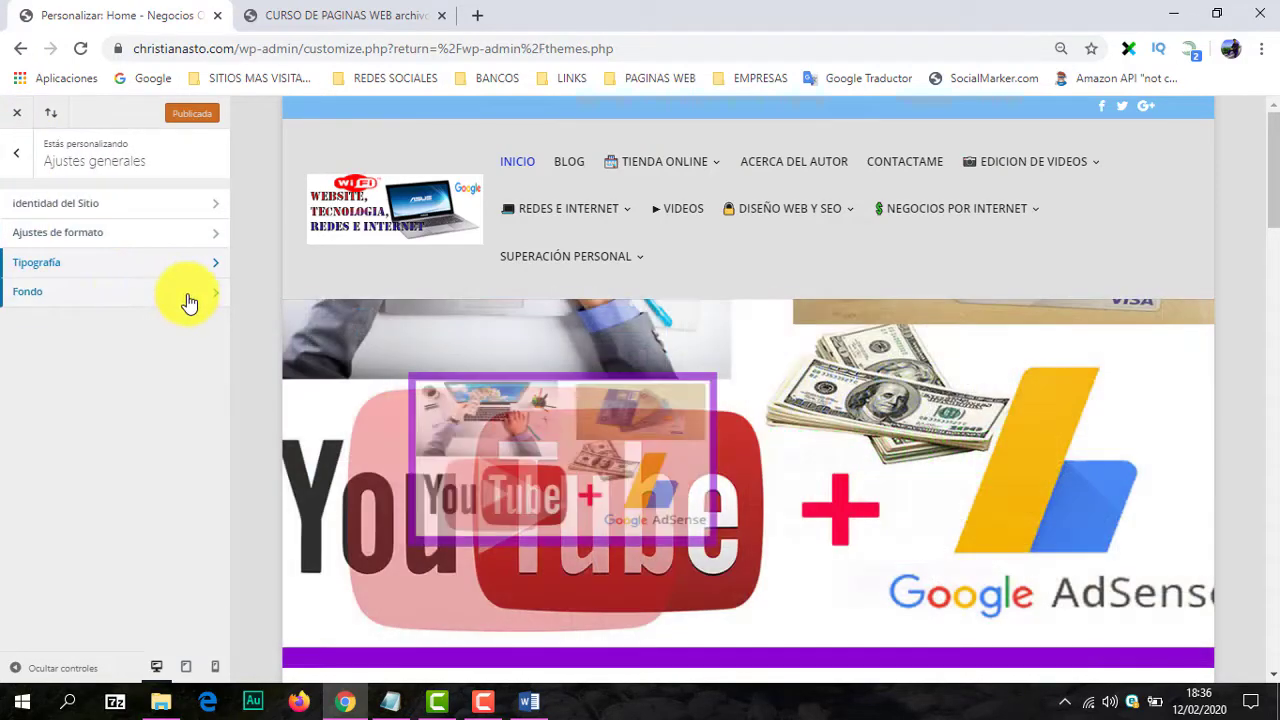
Step: Review the background colour and image options under Fondo in Ajustes generales, and return to the main customizer list
left_click(183, 293)
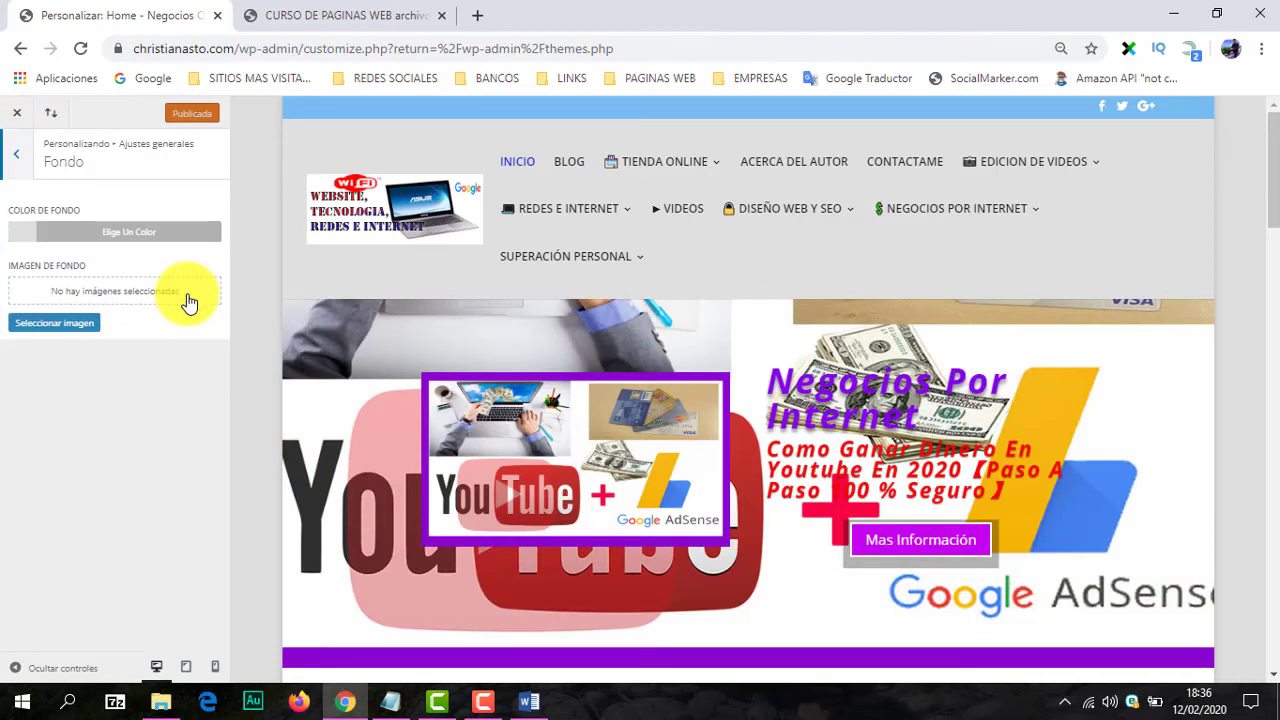
left_click(14, 160)
left_click(14, 160)
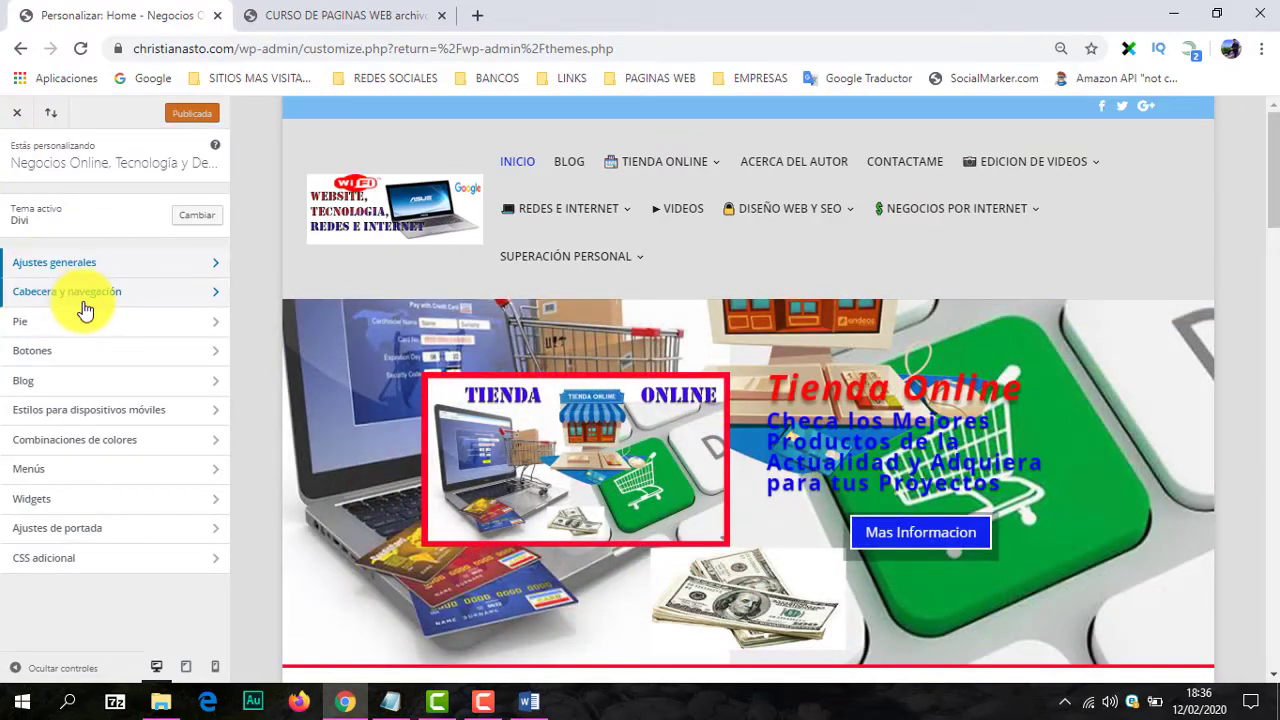
Step: Review the Formato de cabecera settings under Cabecera y navegación, including the available header styles, without changing the style
left_click(200, 298)
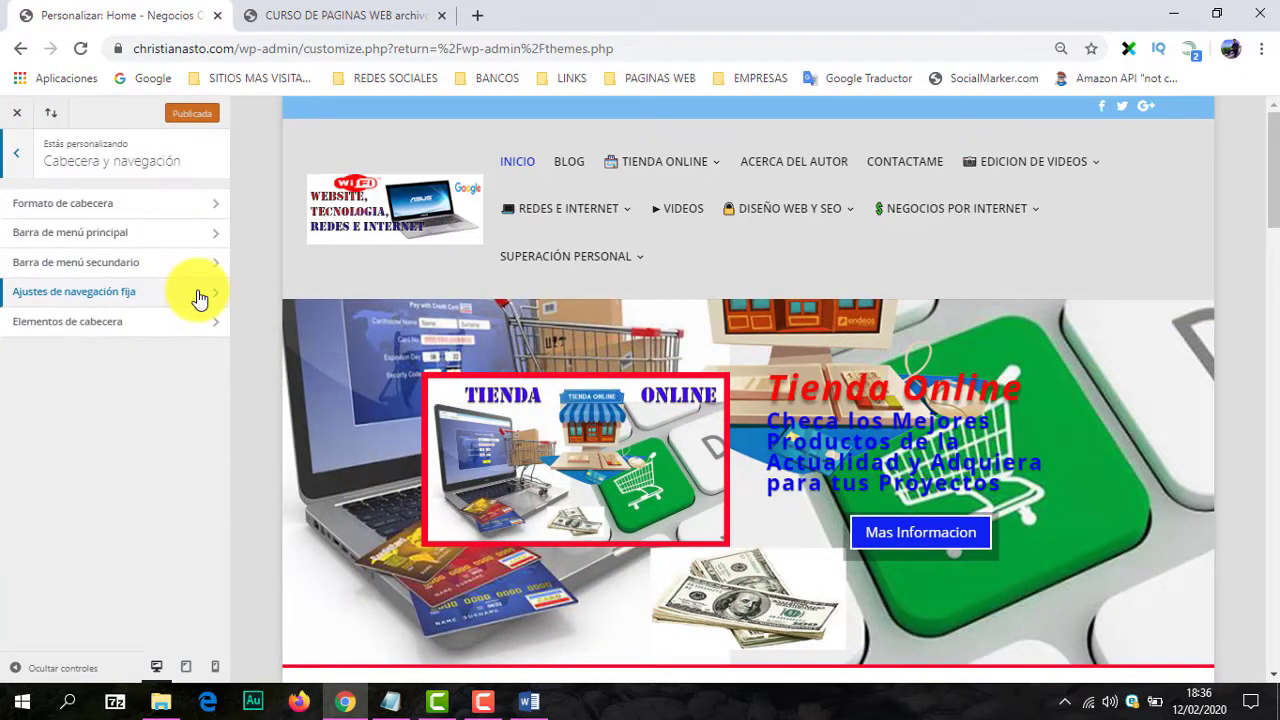
left_click(204, 212)
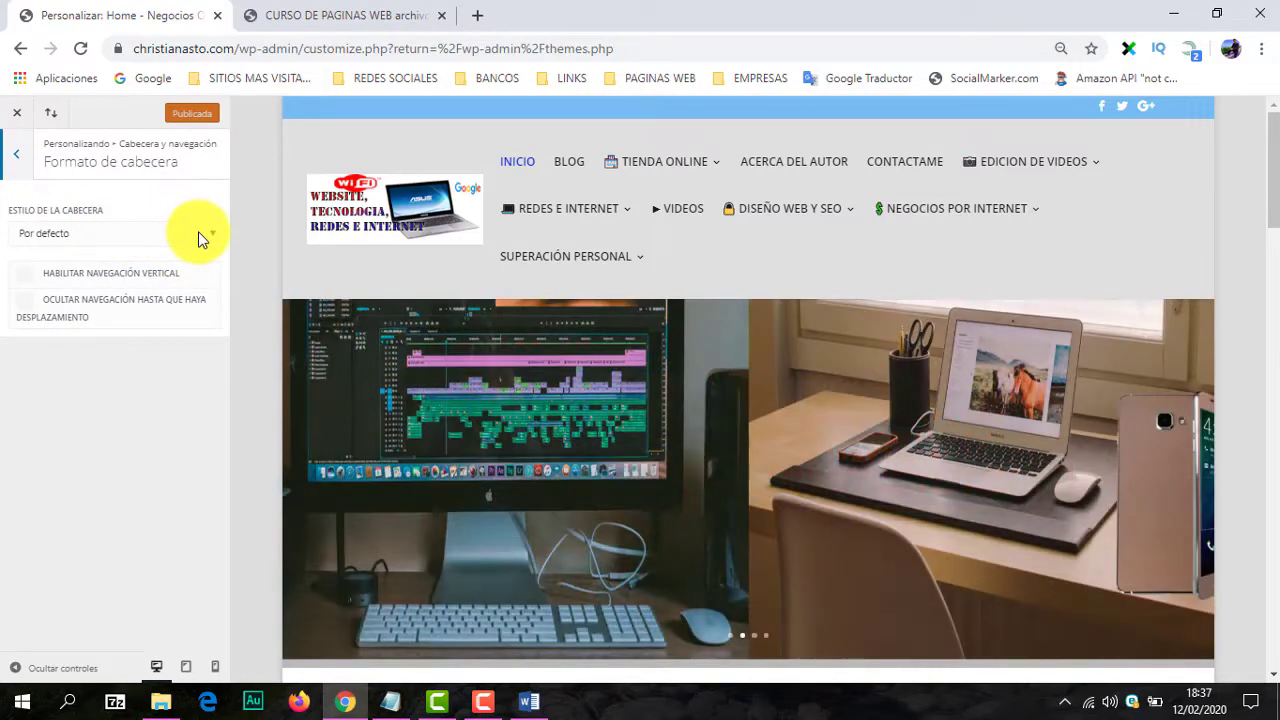
left_click(198, 231)
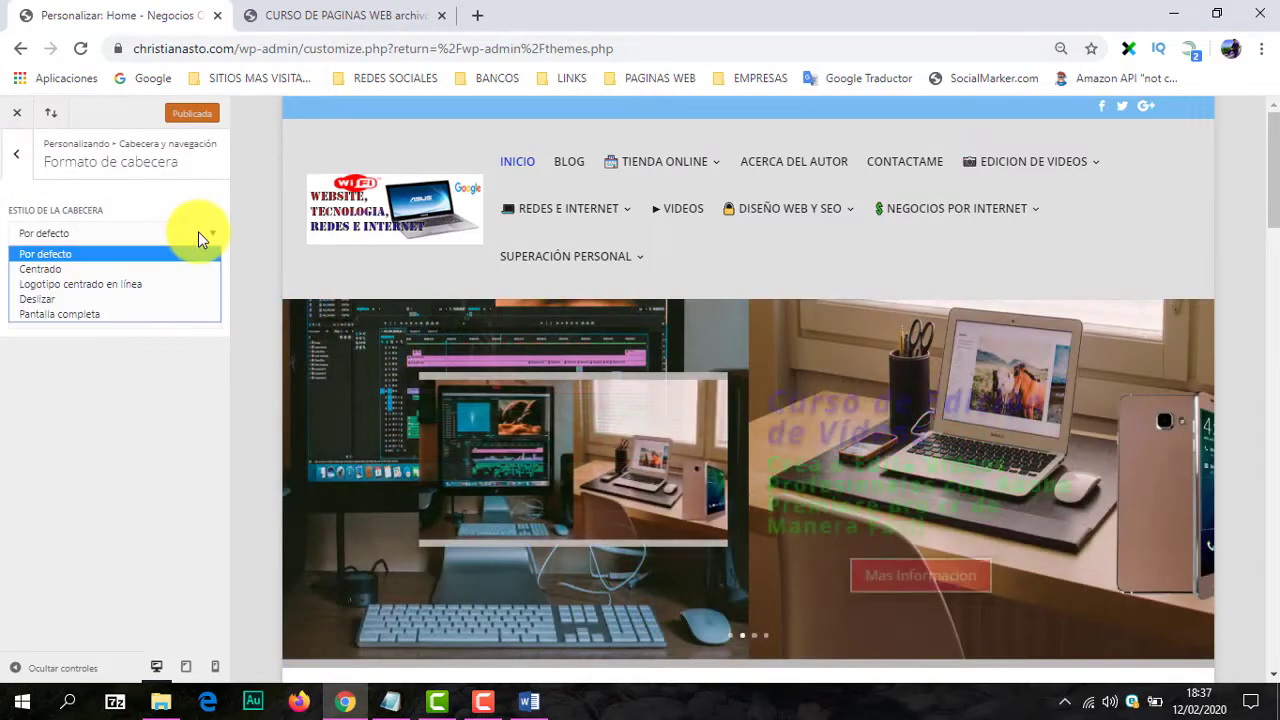
left_click(181, 388)
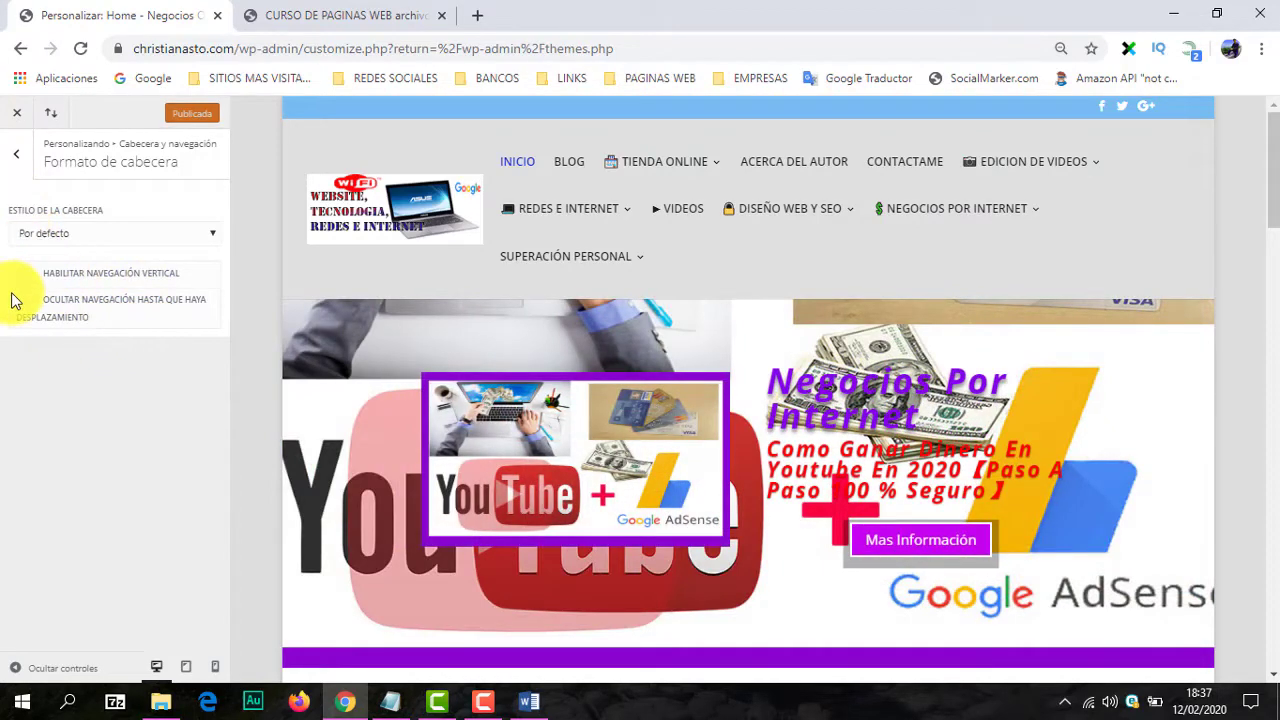
left_click(18, 156)
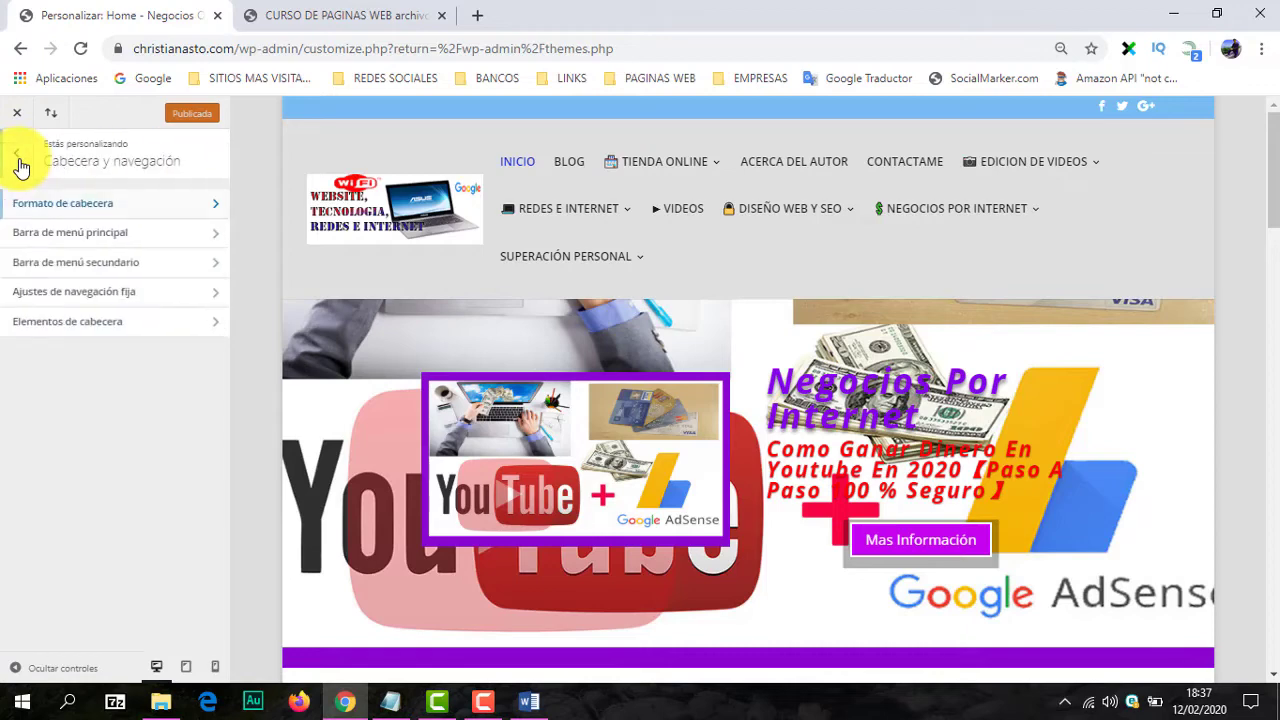
Step: Review the Barra de menú principal settings for size, font and colours, and return to the main customizer list
left_click(207, 233)
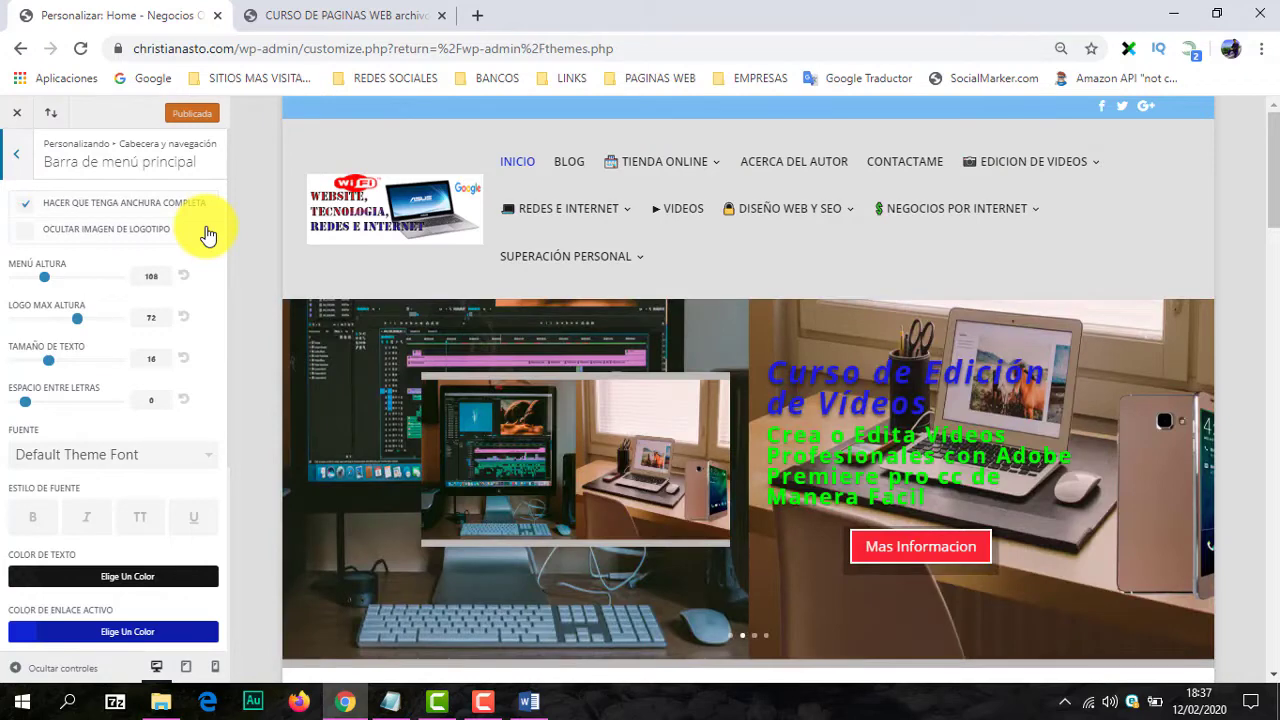
left_click_drag(207, 233, 243, 266)
left_click(240, 265)
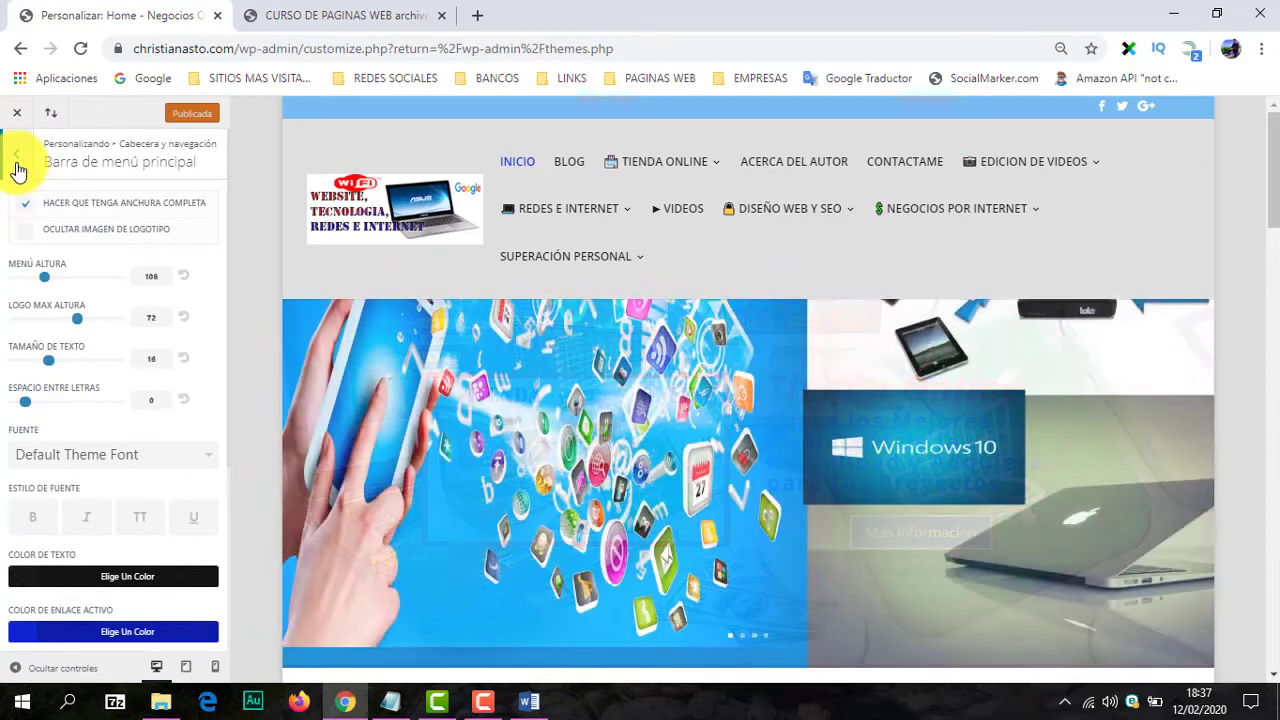
left_click(17, 165)
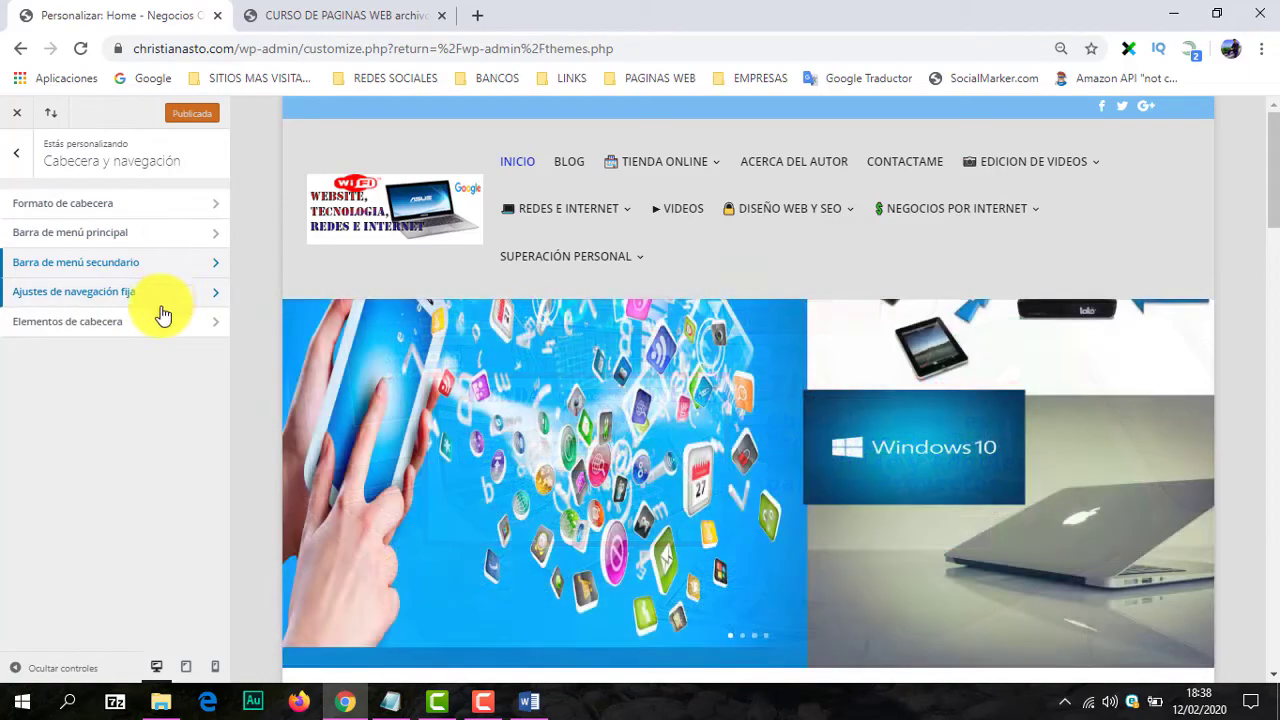
left_click(17, 160)
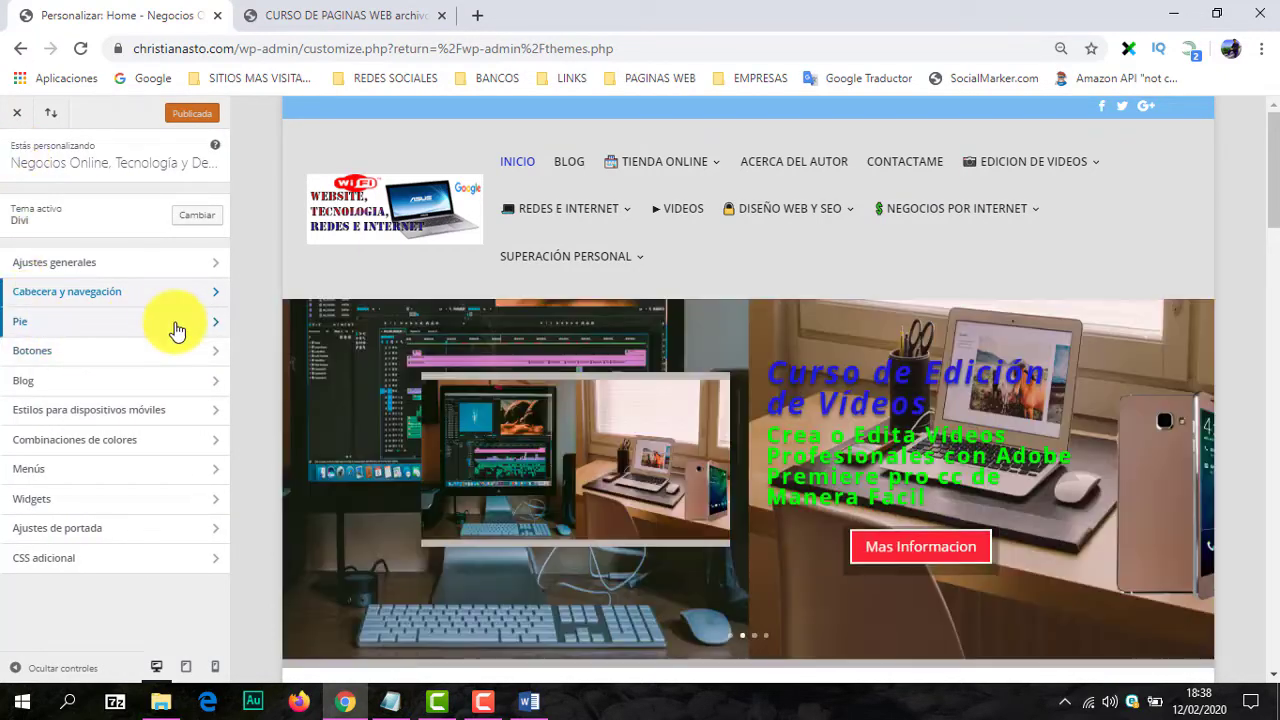
Step: Review the sections listed under Pie alongside the site preview, and return to the main customizer list
left_click(176, 322)
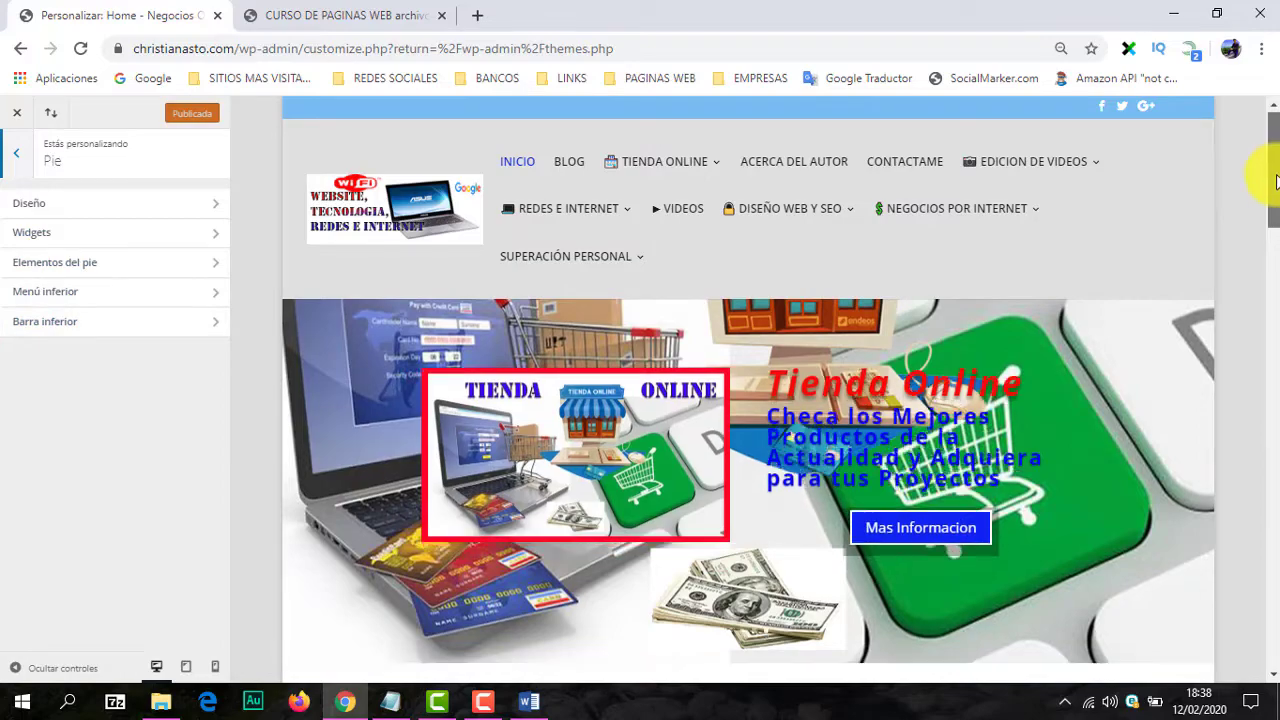
left_click_drag(1268, 180, 1257, 100)
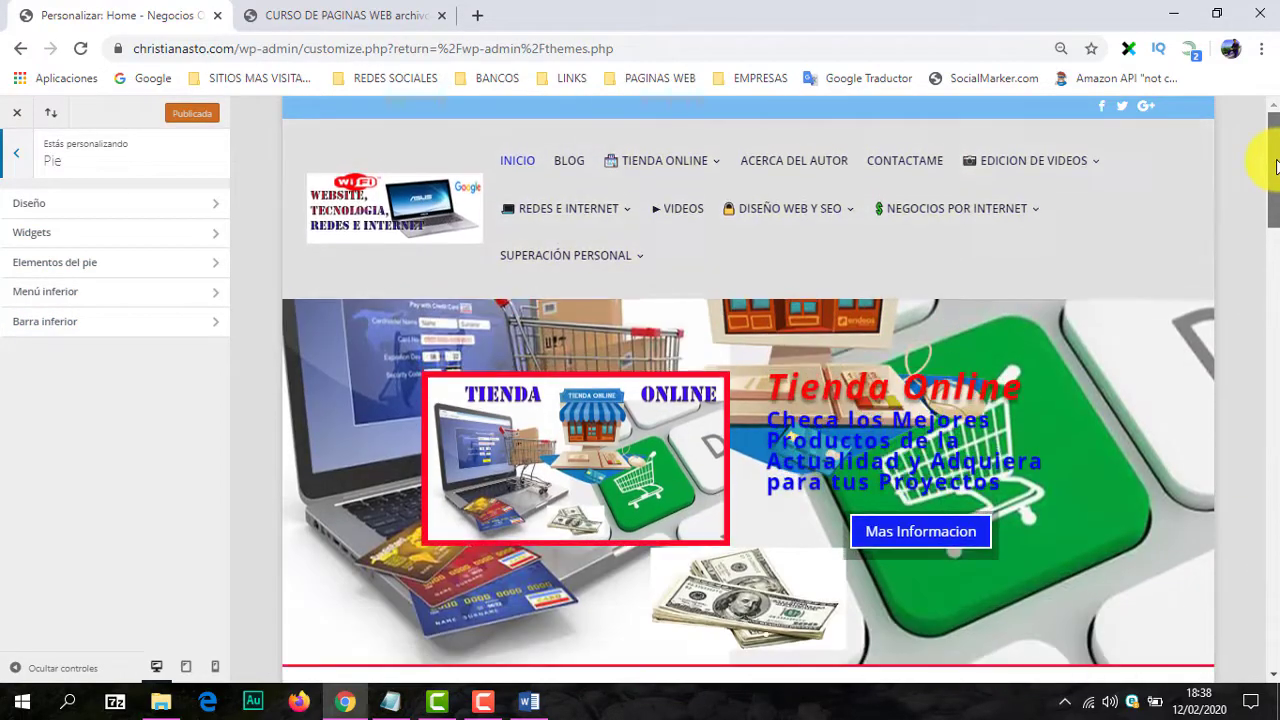
left_click(17, 160)
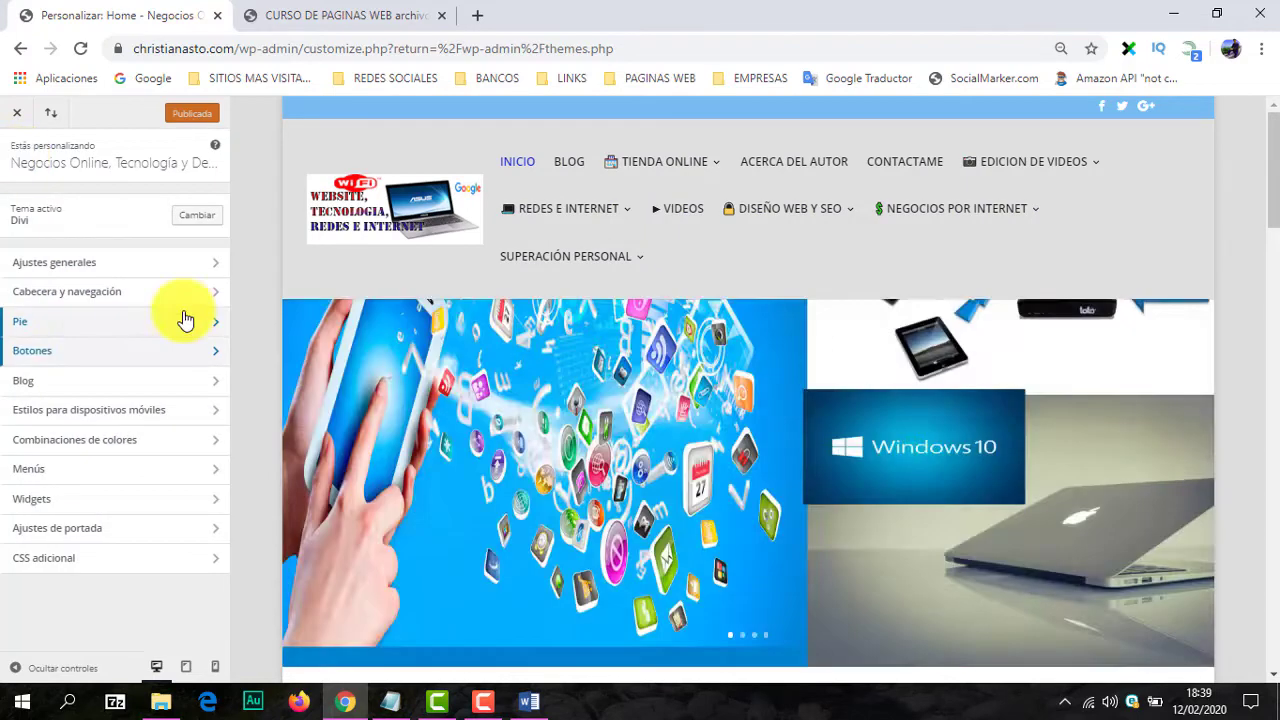
Step: Review the Estilo de botones al pasar el ratón settings under Botones, and return to the main customizer list
left_click(205, 355)
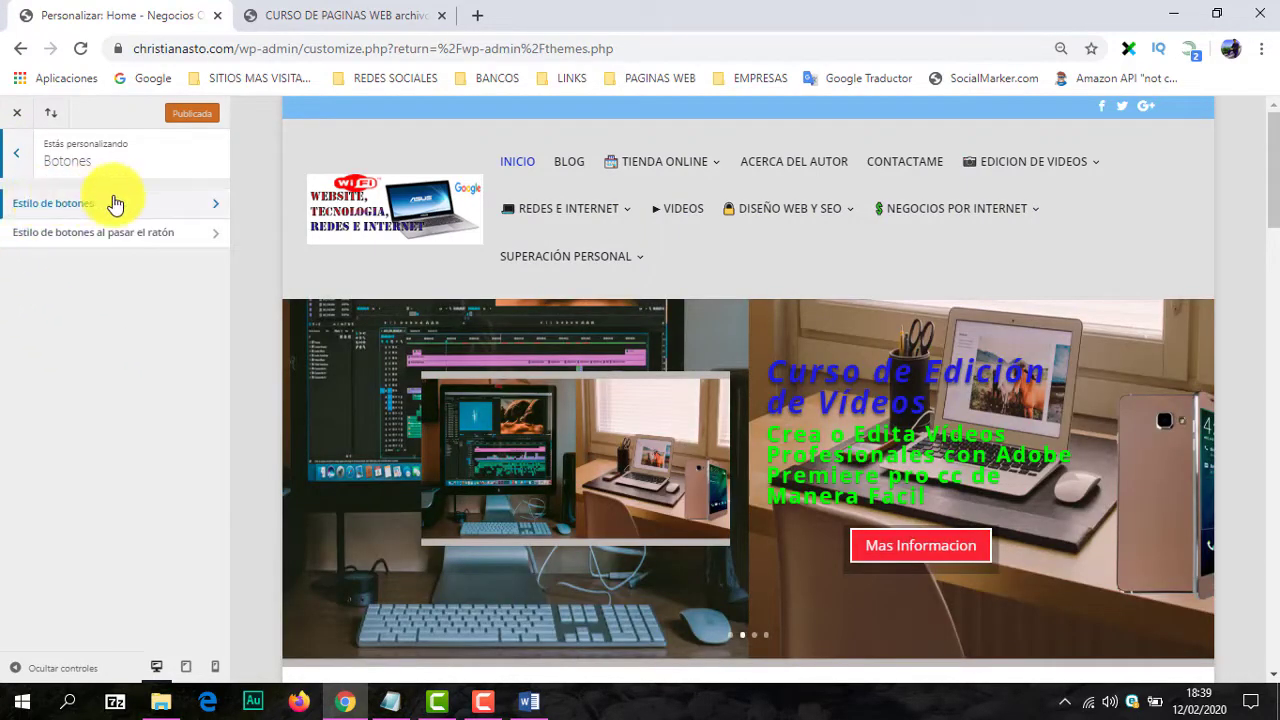
left_click(208, 238)
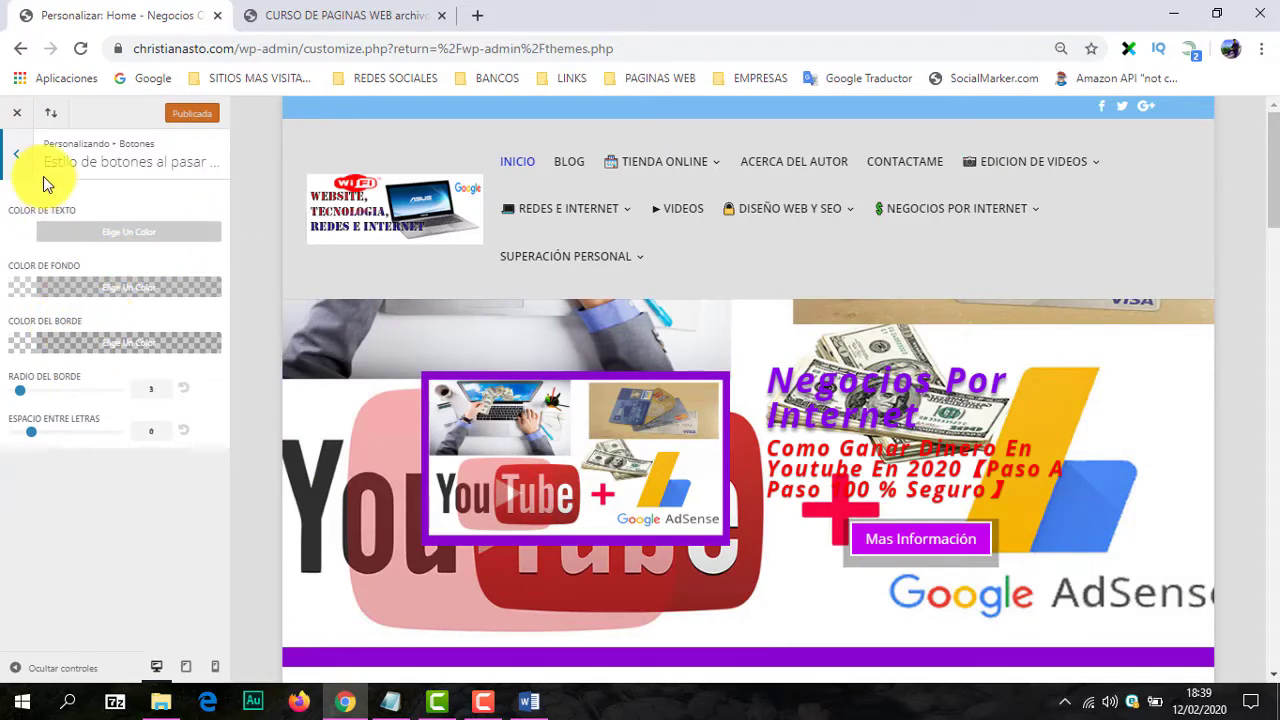
left_click(17, 155)
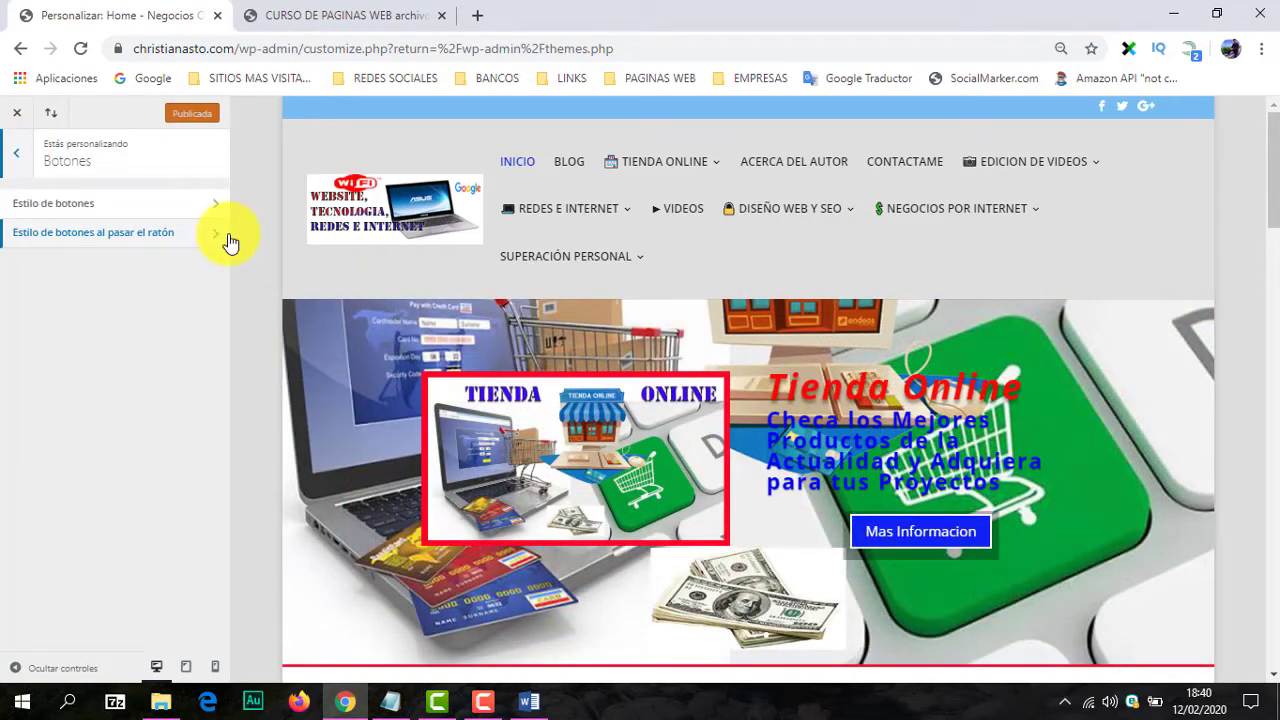
left_click(17, 163)
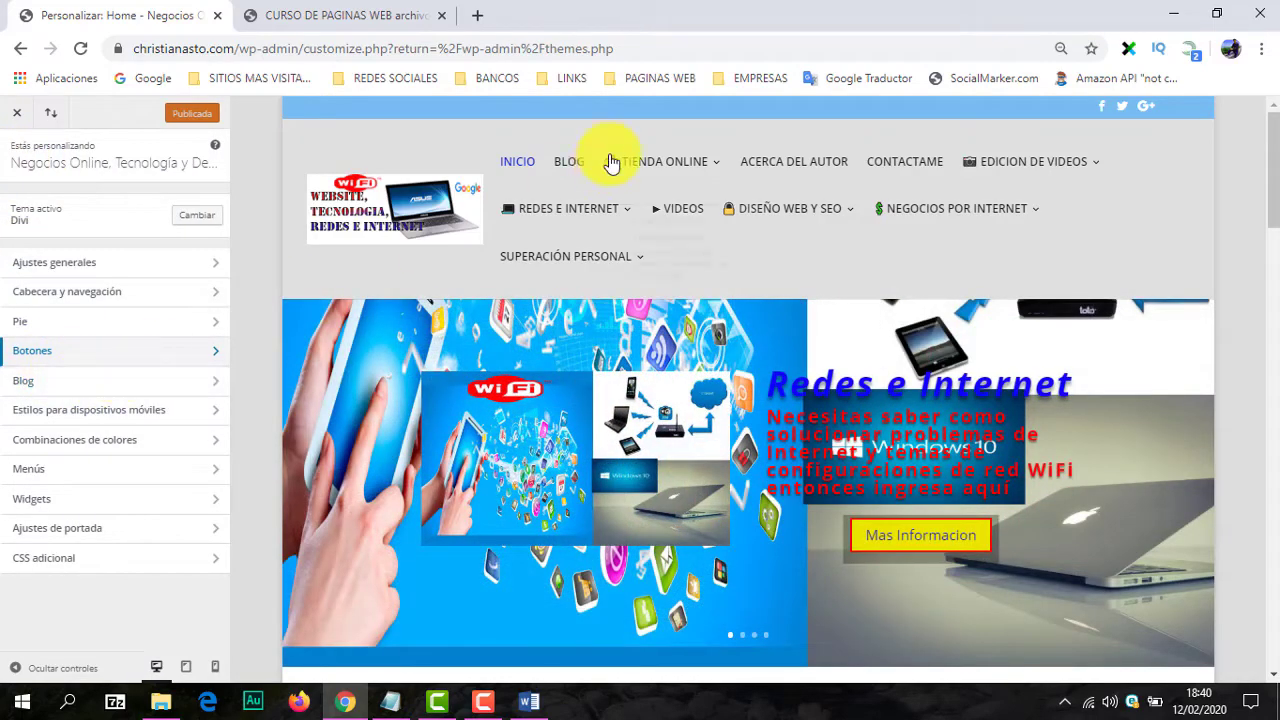
Step: Review the Publicación text settings for metadata and headings under Blog, and return to the main customizer list
left_click(206, 380)
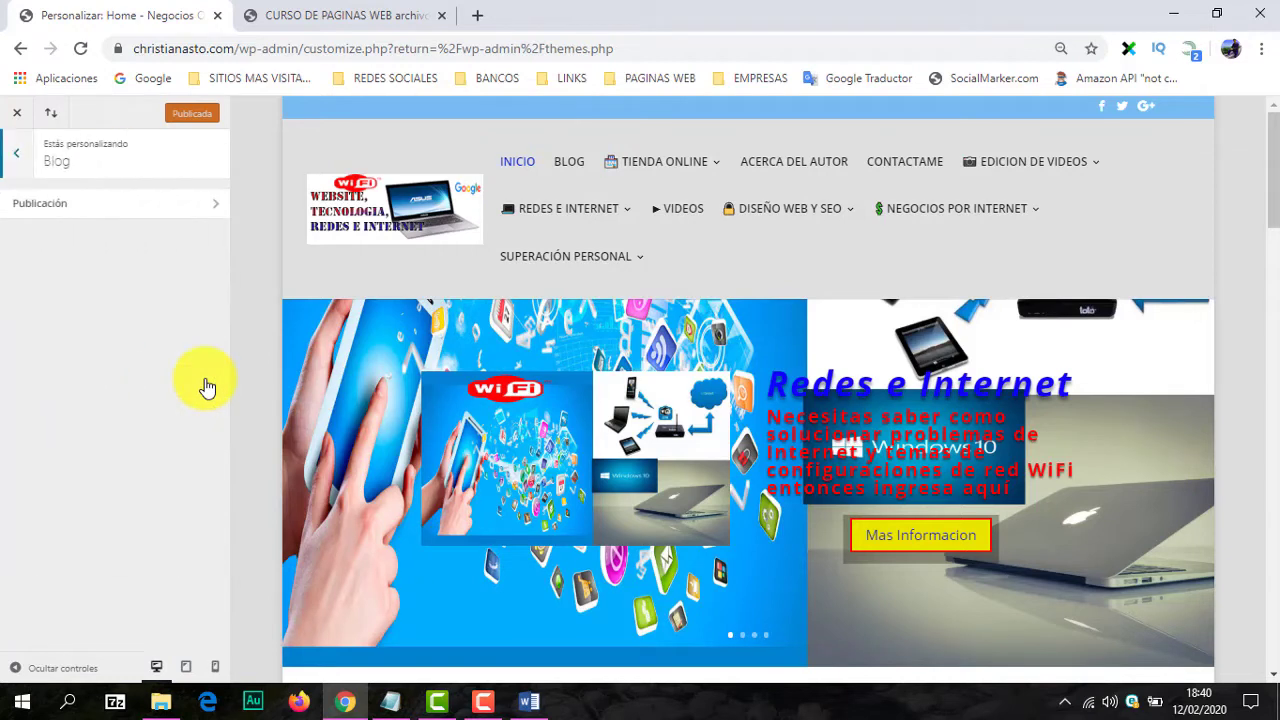
left_click(200, 204)
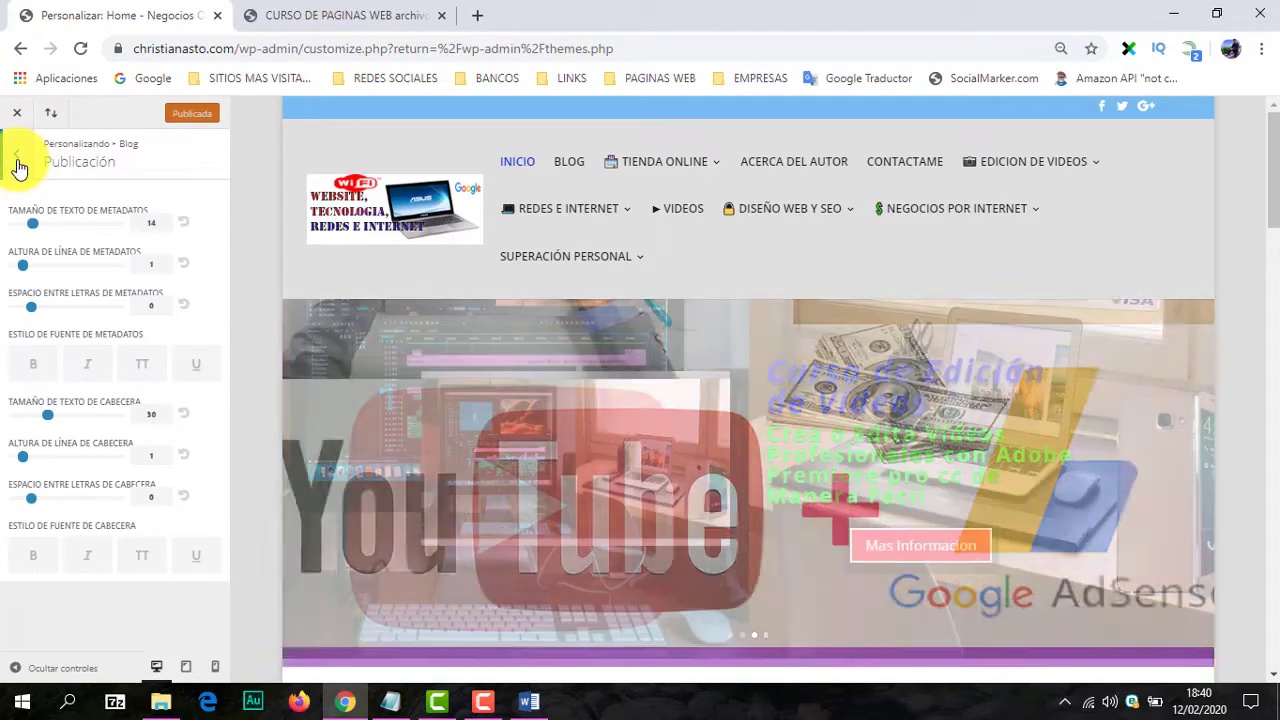
left_click(18, 160)
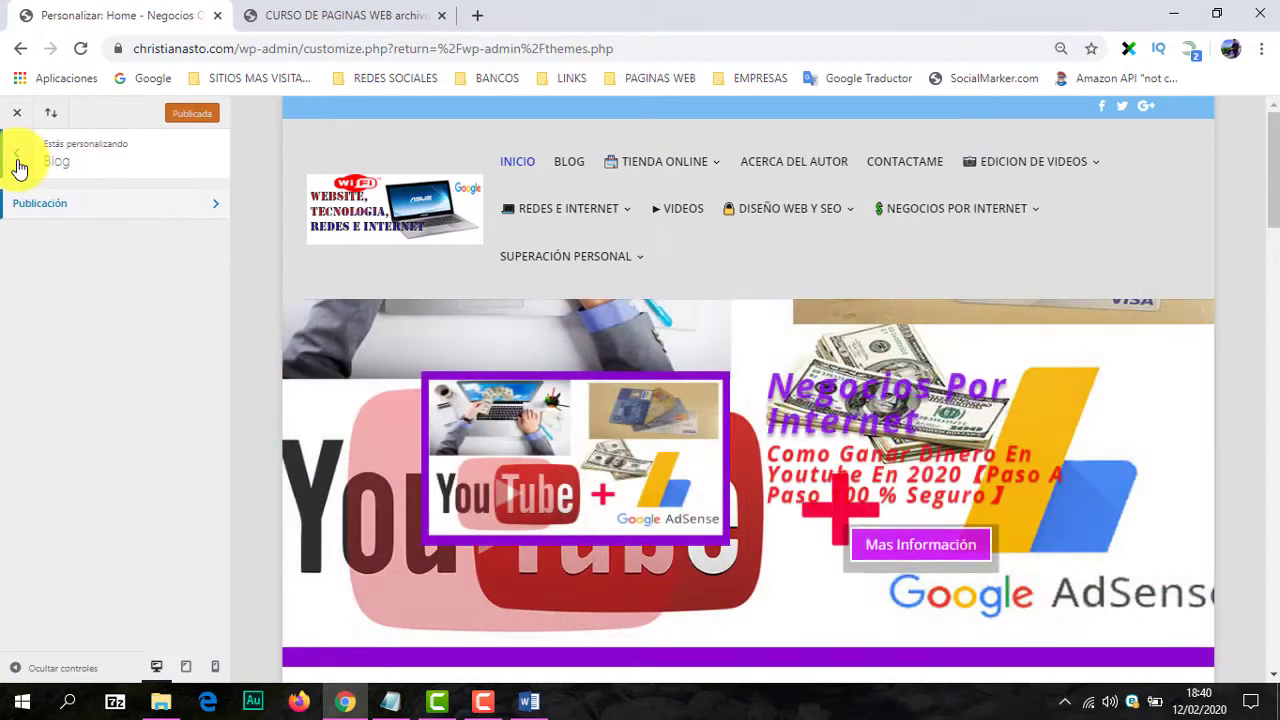
left_click(18, 160)
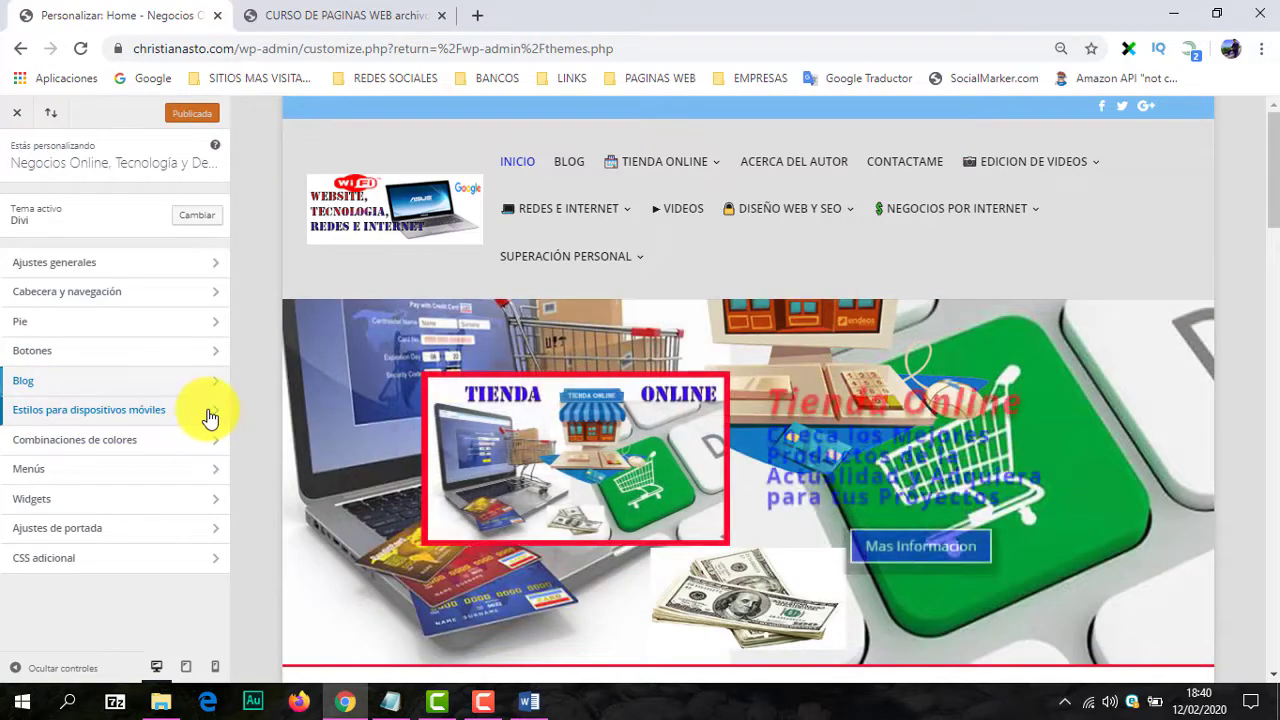
Step: Load Estilos para dispositivos móviles, expand the site's mobile menu in the preview to examine its entries, and collapse it
left_click(90, 410)
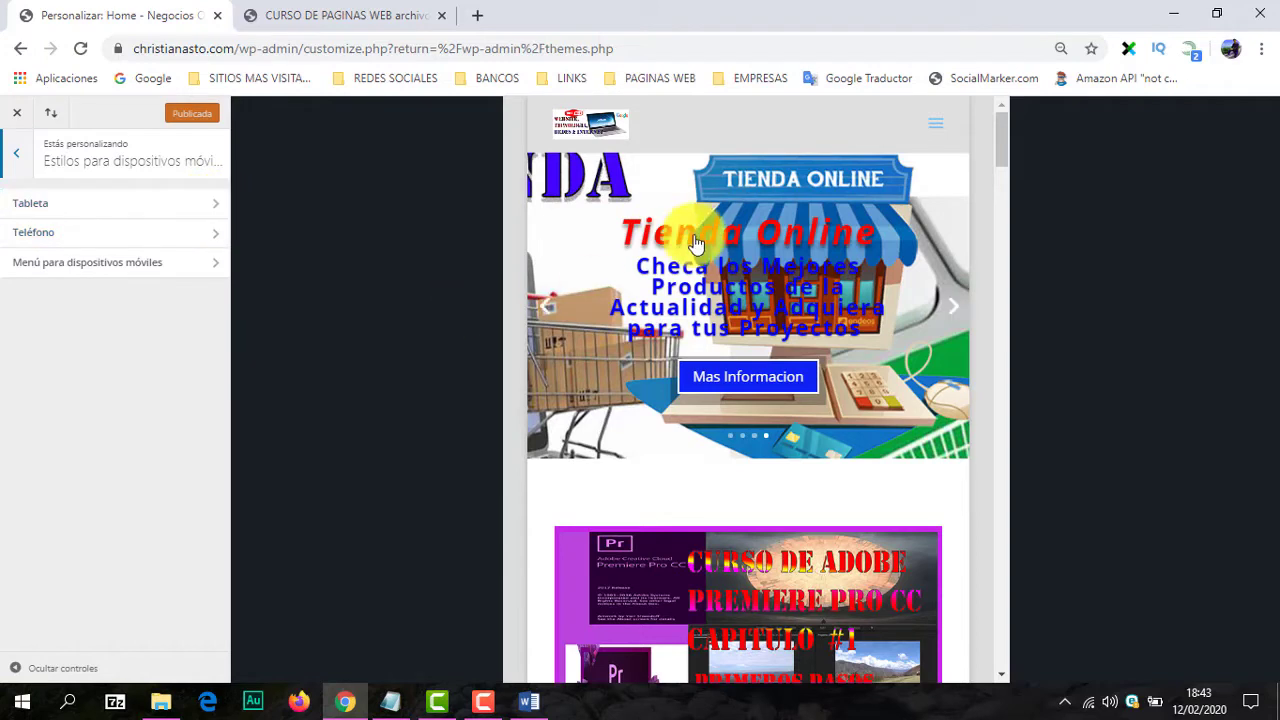
left_click(928, 128)
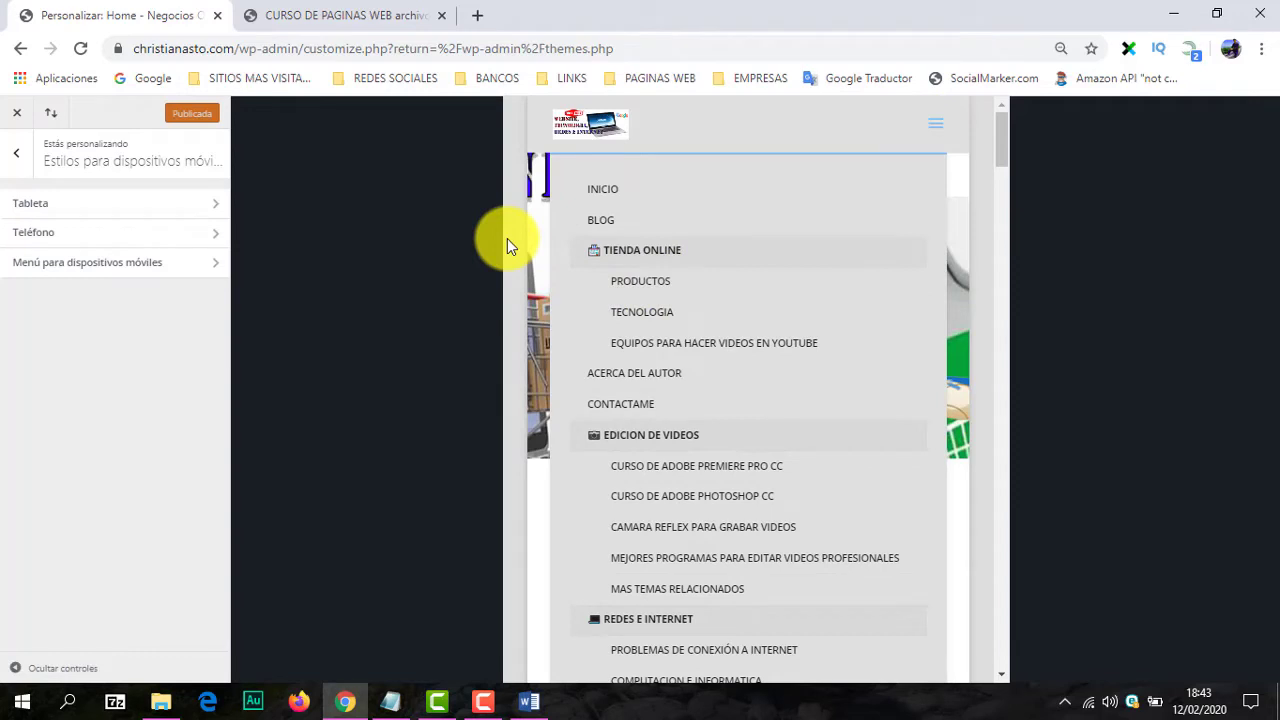
left_click(941, 130)
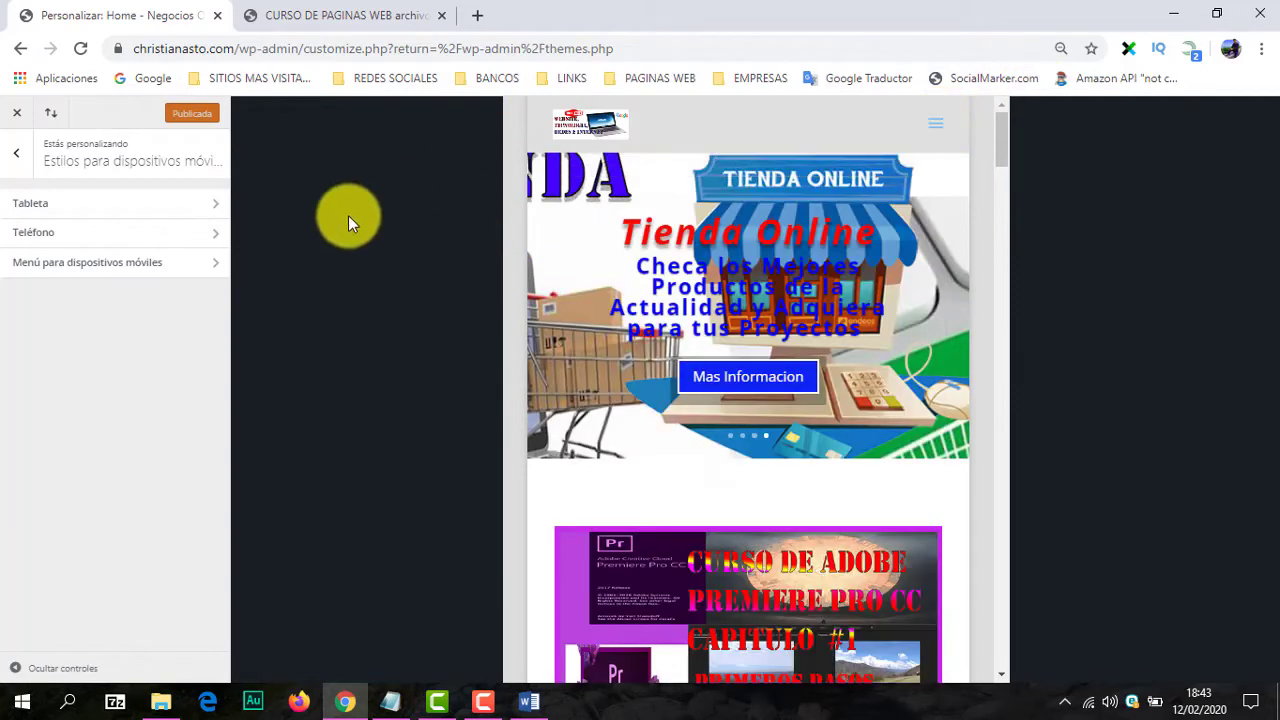
Step: Review the Teléfono and Menú para dispositivos móviles settings in turn, and return to the main customizer list
left_click(210, 240)
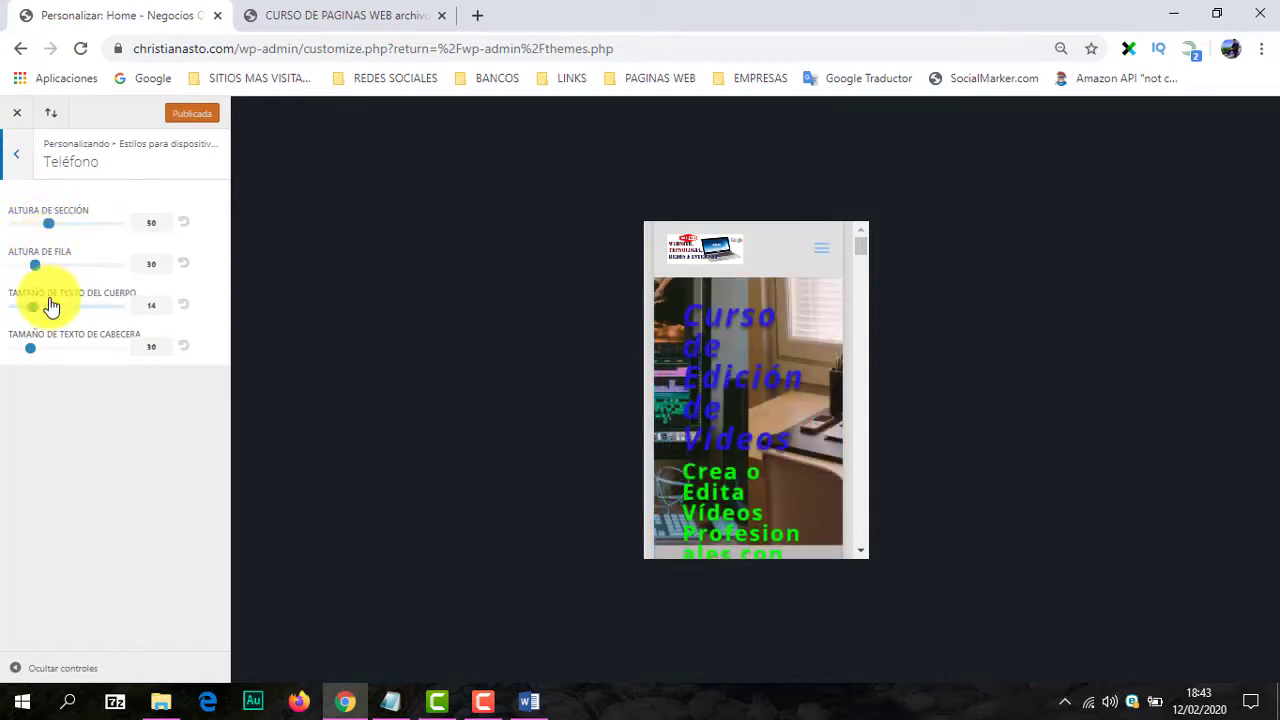
left_click(15, 160)
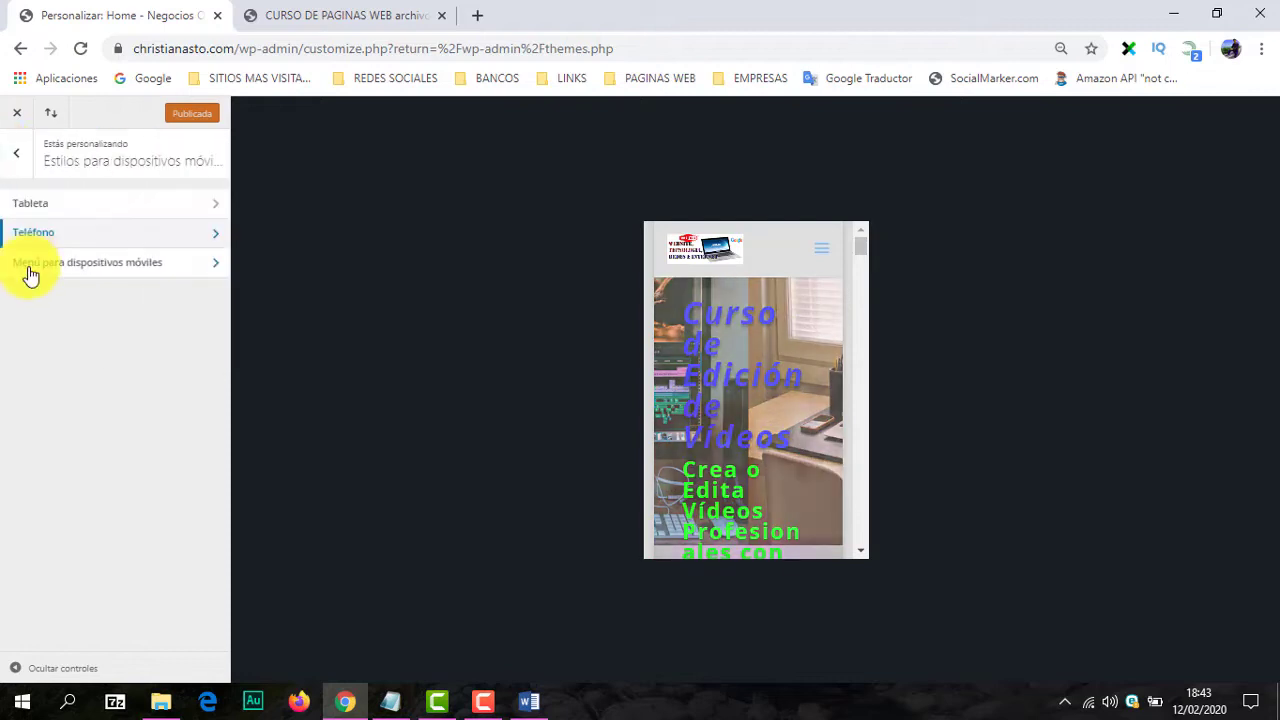
left_click(200, 264)
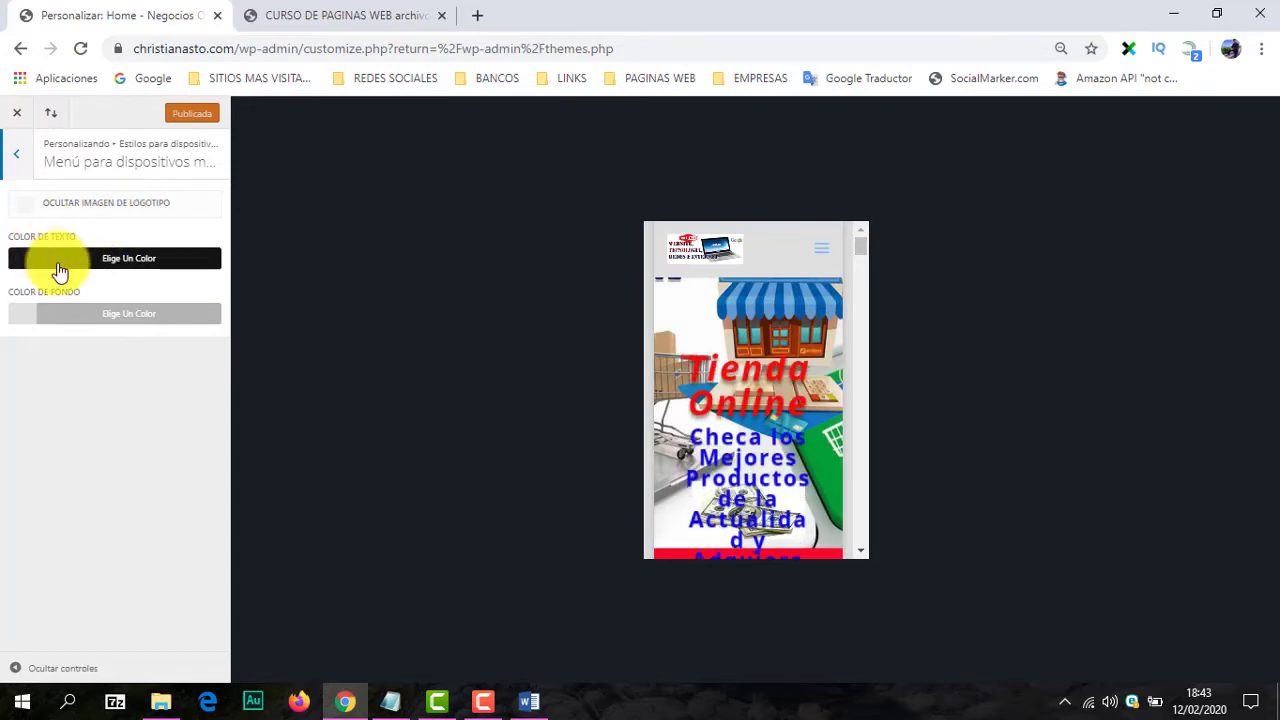
left_click(20, 161)
left_click(20, 161)
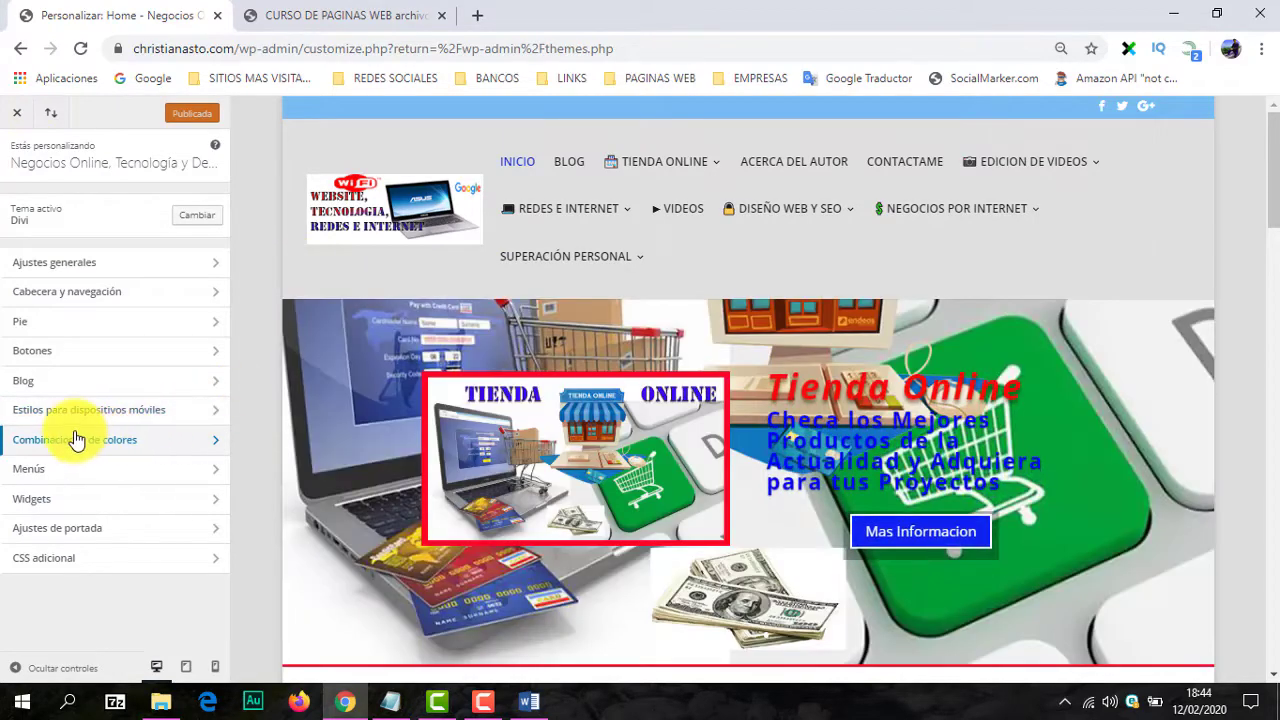
Step: Review the Combinaciones de colores setting, and bring up the list of site menus under Menús
left_click(200, 444)
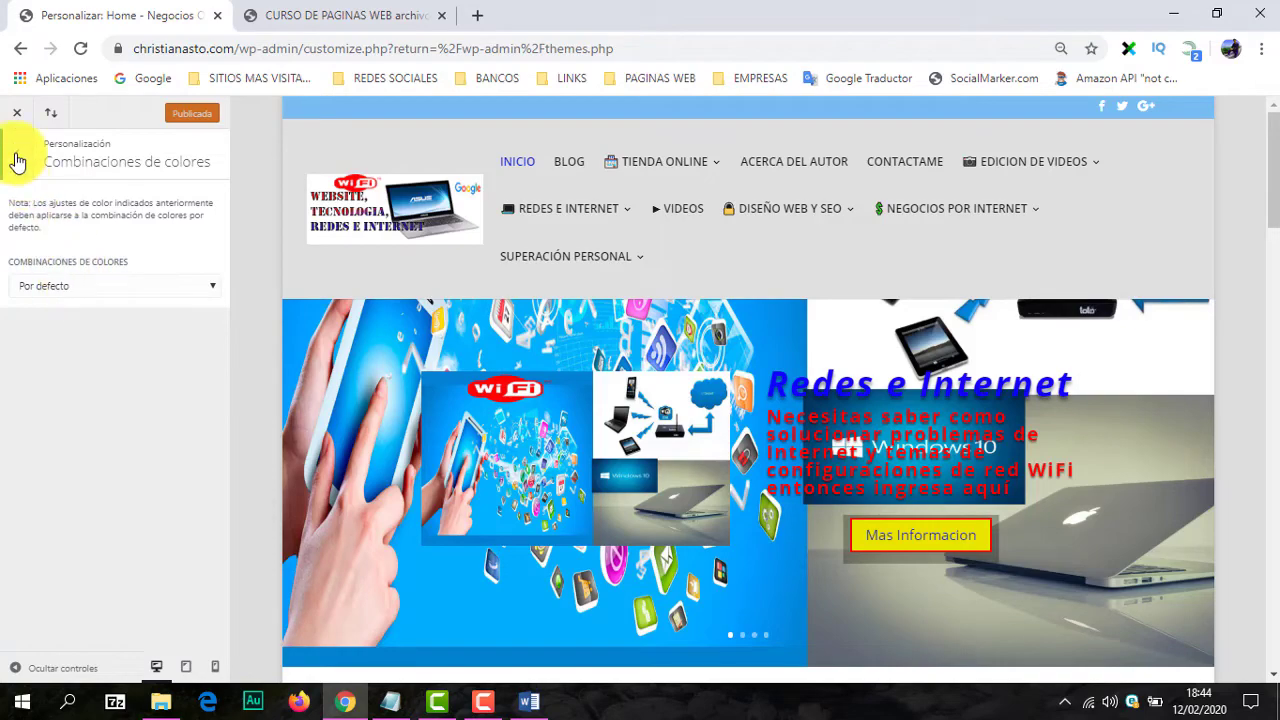
left_click(17, 186)
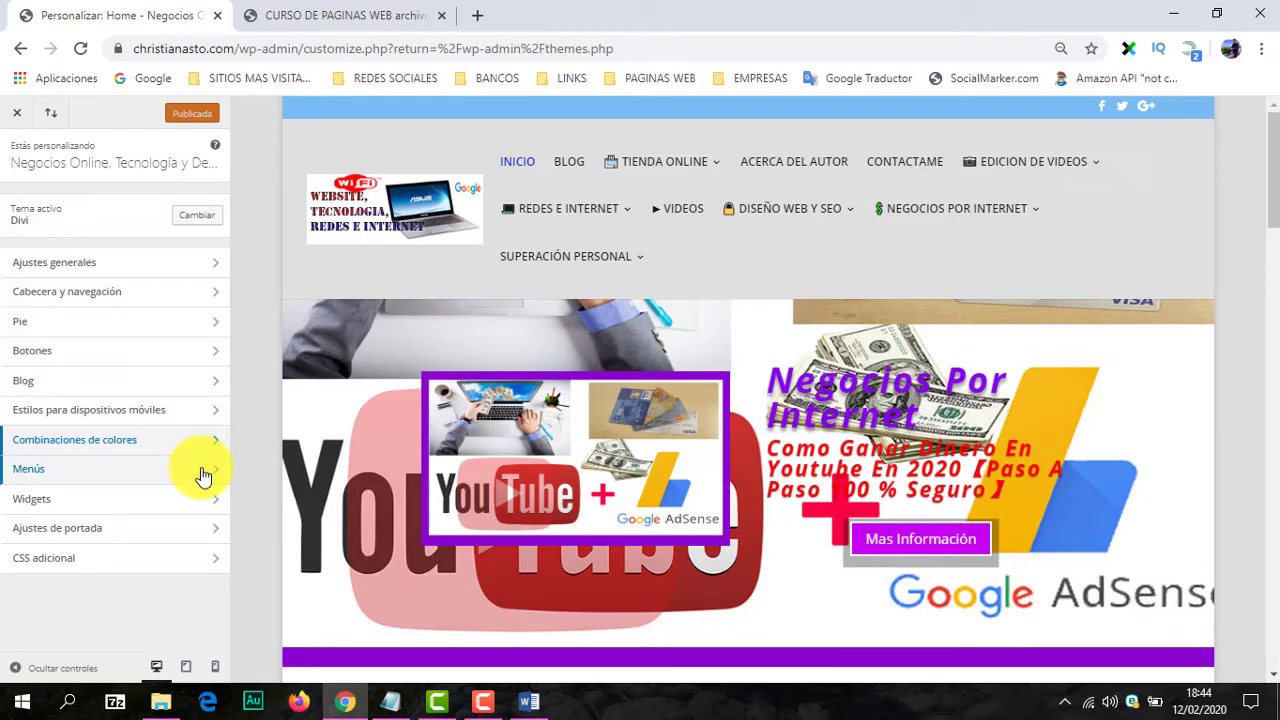
left_click(203, 472)
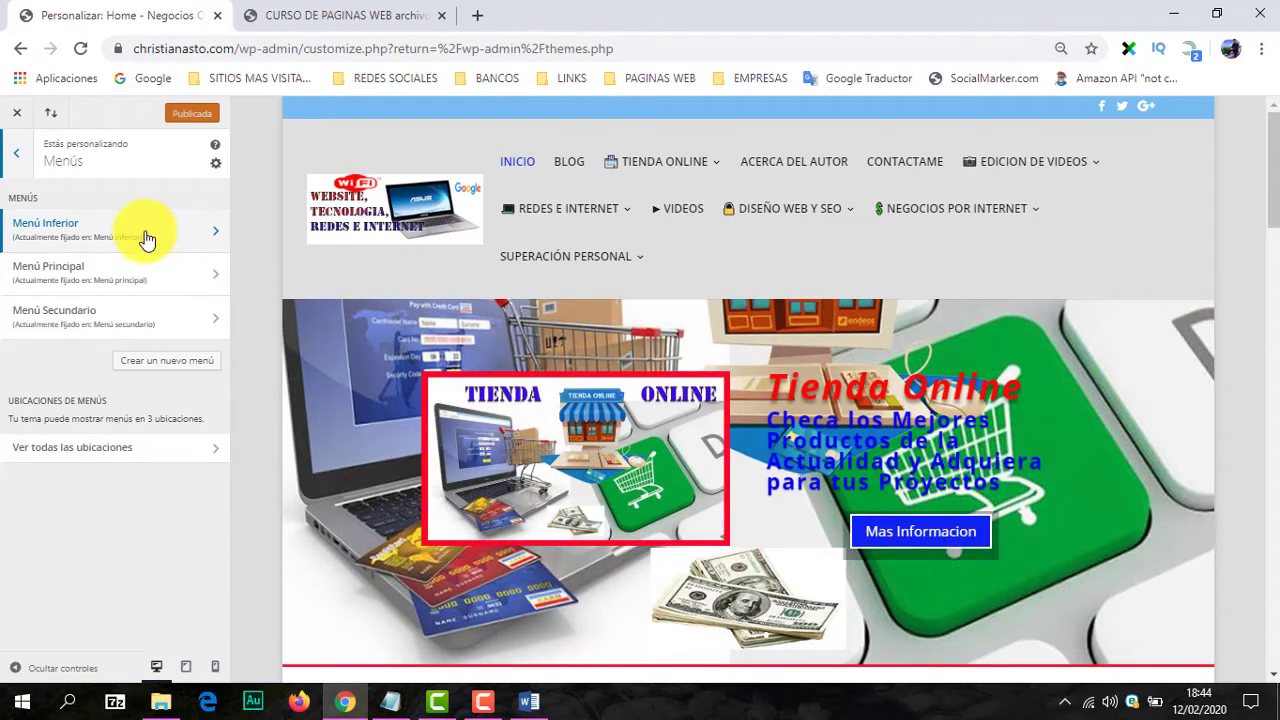
Step: Review the items and location of Menú Inferior, and check where it appears in the site preview's footer
left_click(197, 236)
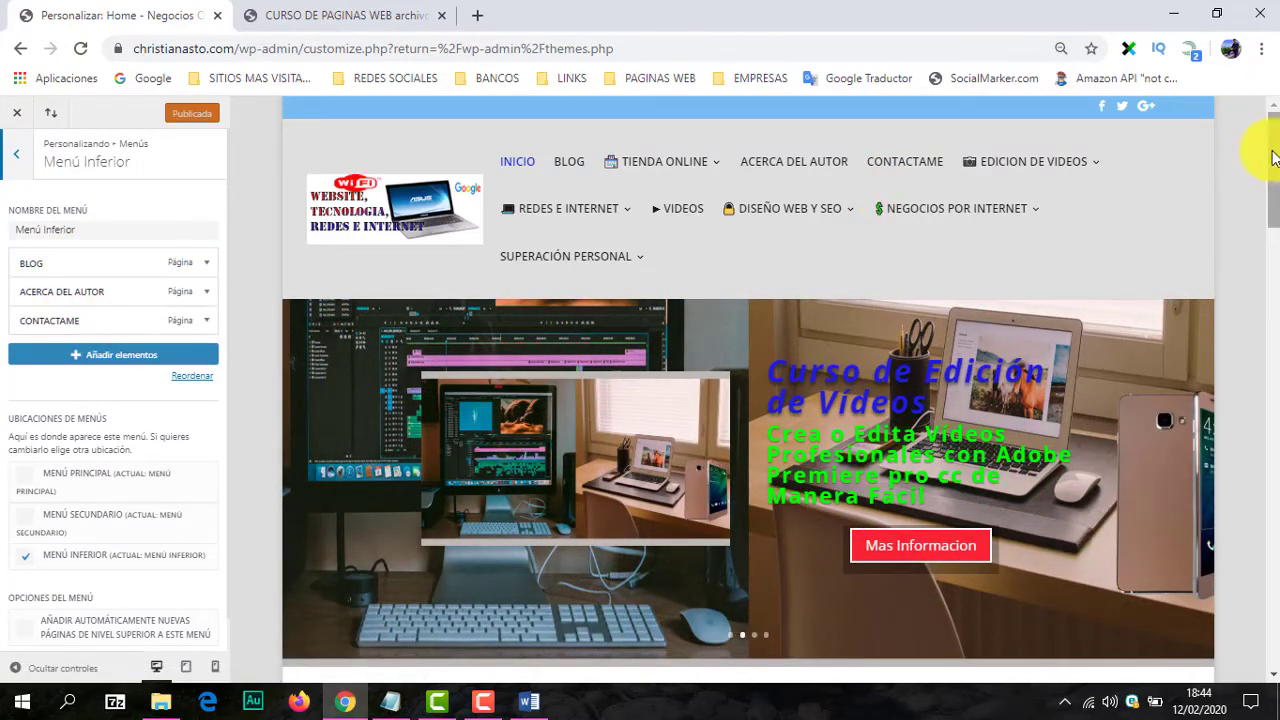
left_click_drag(1265, 165, 1275, 620)
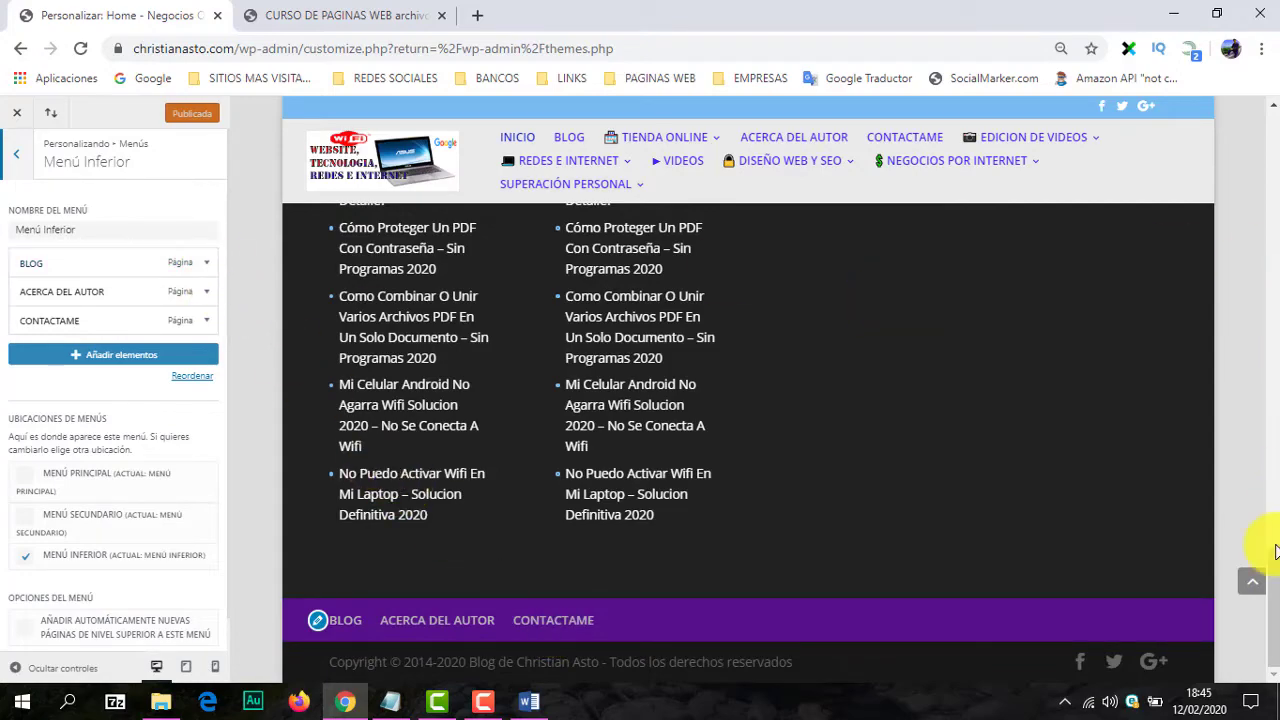
left_click_drag(1268, 505, 1270, 152)
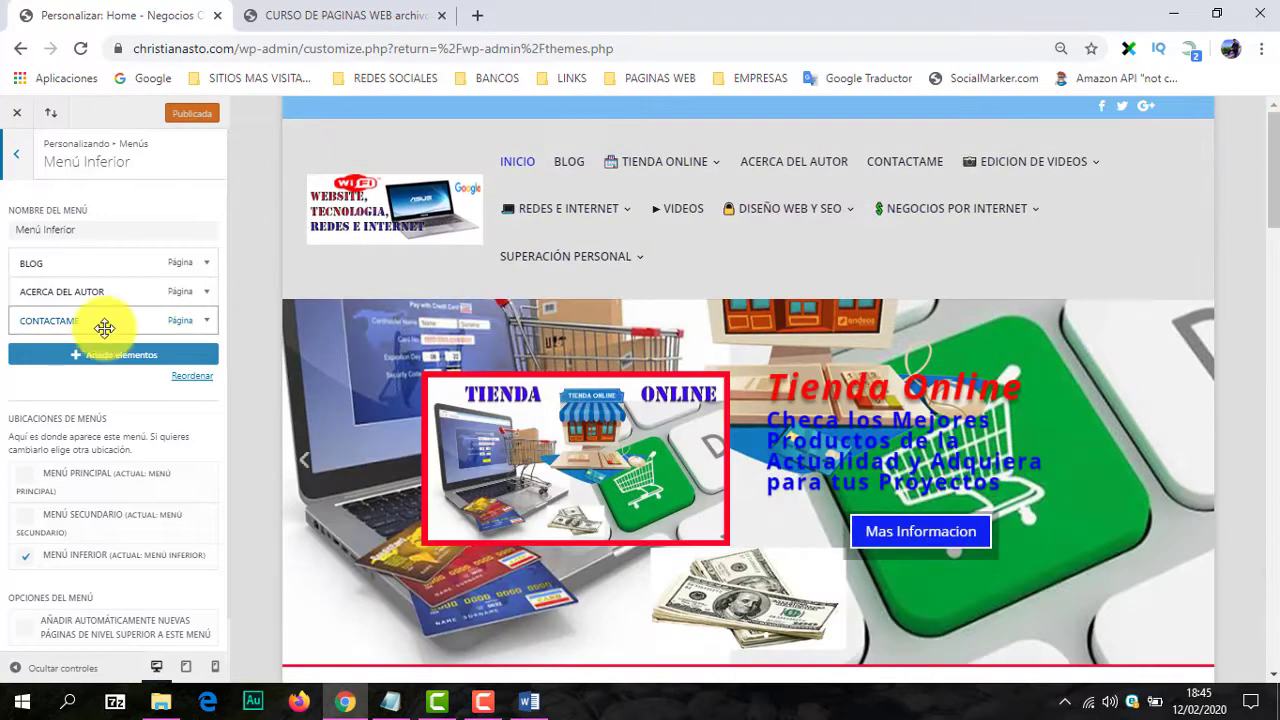
Step: Review the name, locations and options of Menú Secundario, and return to the main customizer list
left_click(16, 160)
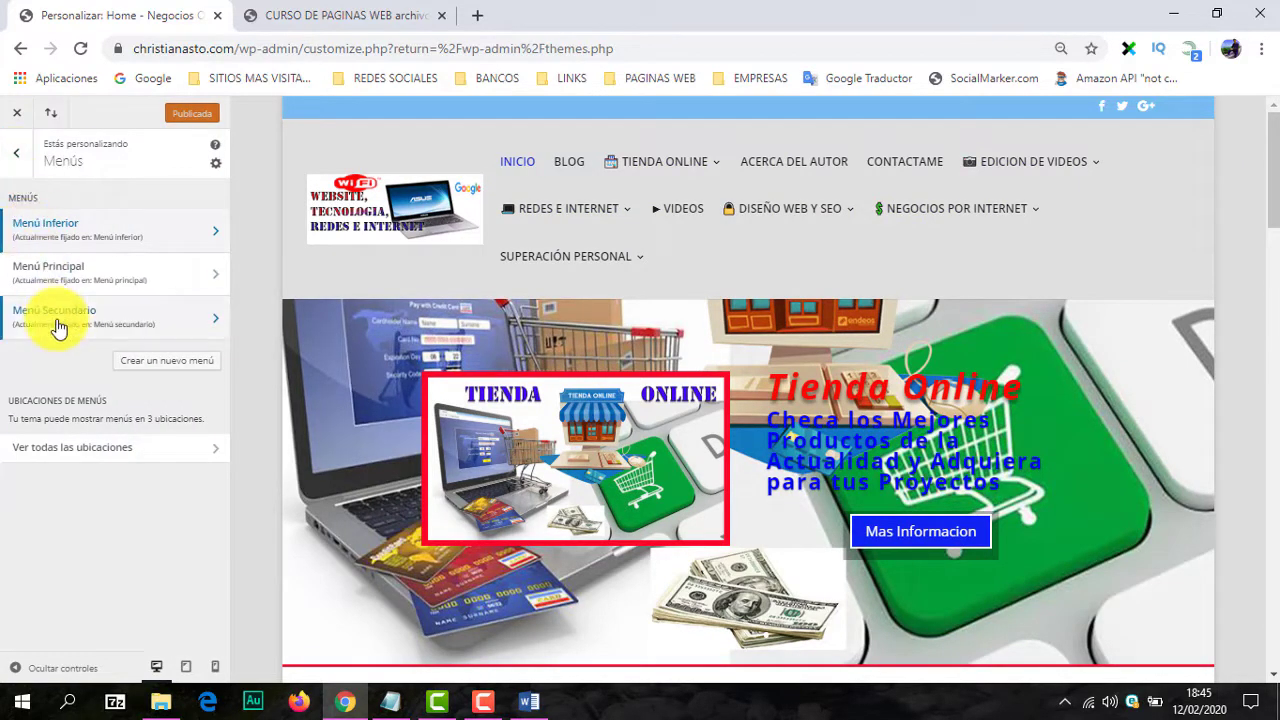
left_click(211, 324)
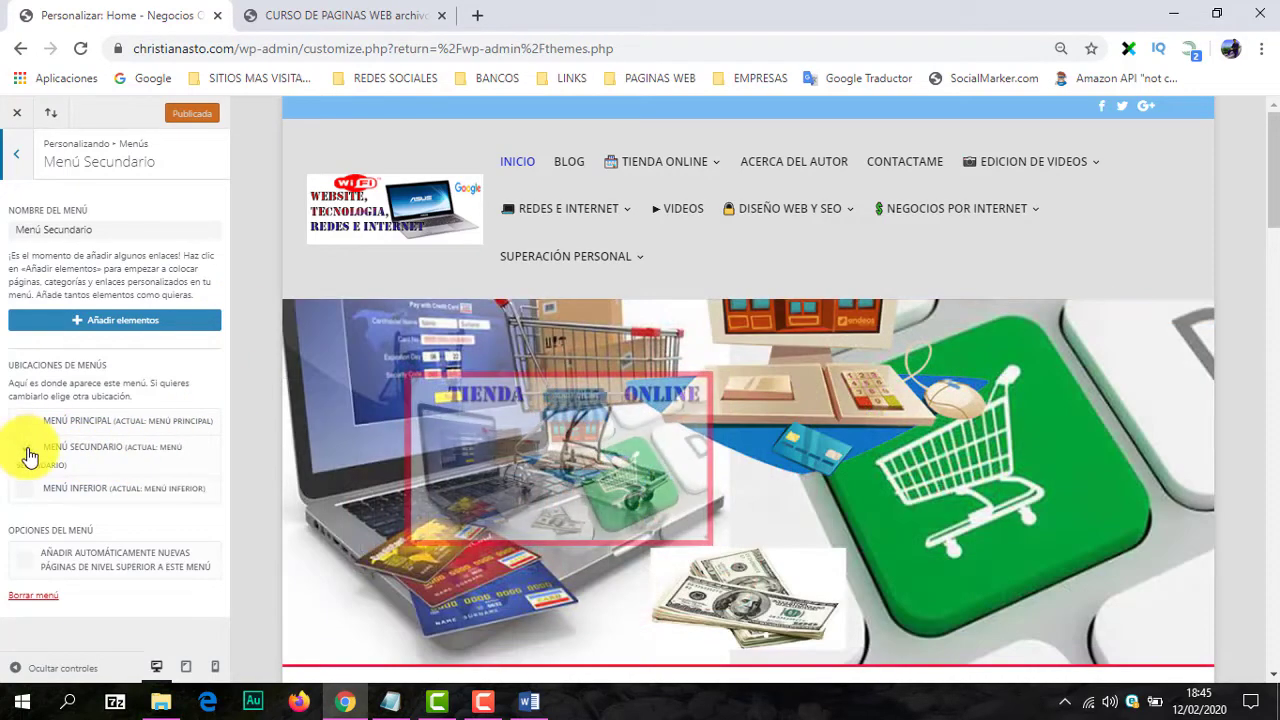
left_click(14, 160)
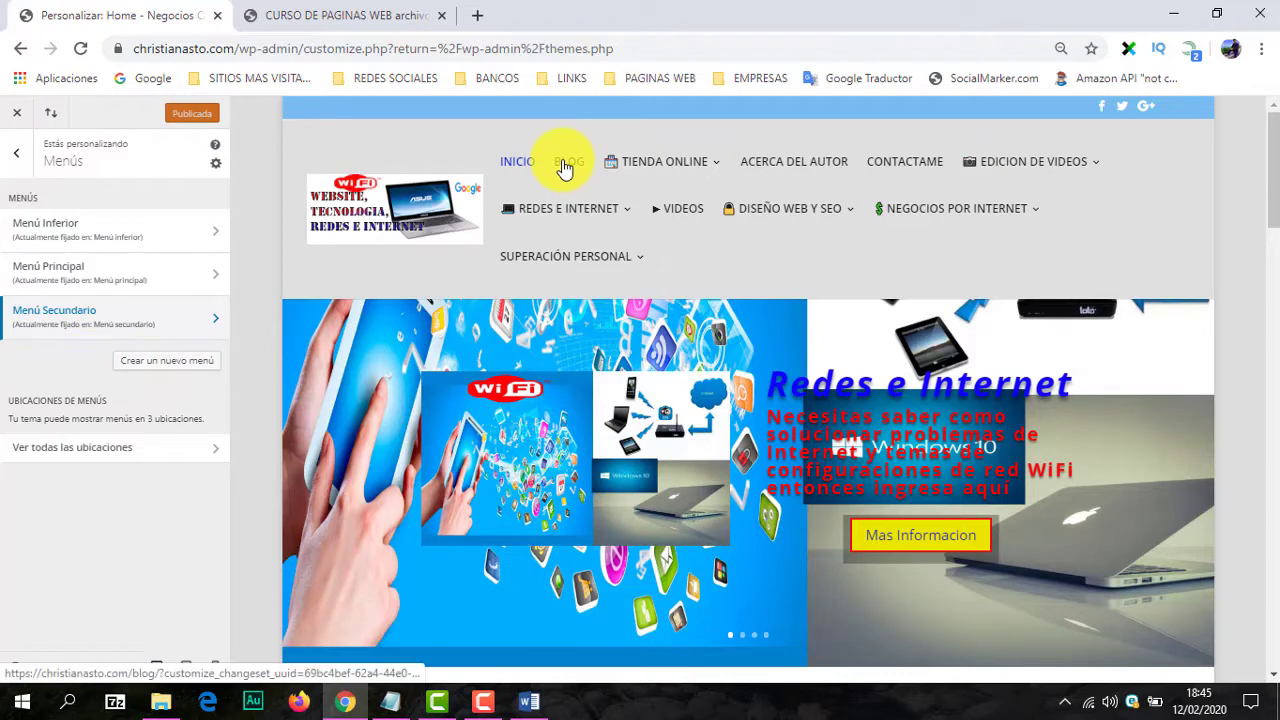
left_click(18, 156)
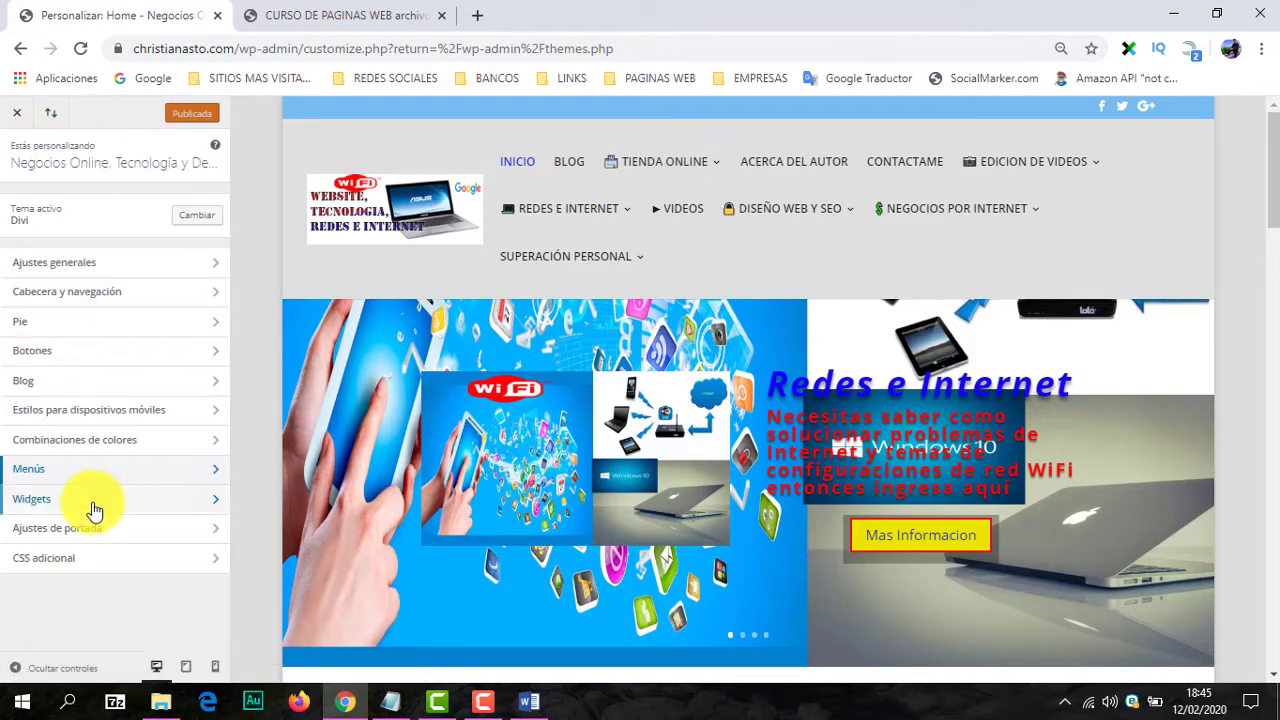
Step: Review the footer widget areas under Widgets, including Área de pie de página #1, and exit the customizer
left_click(197, 502)
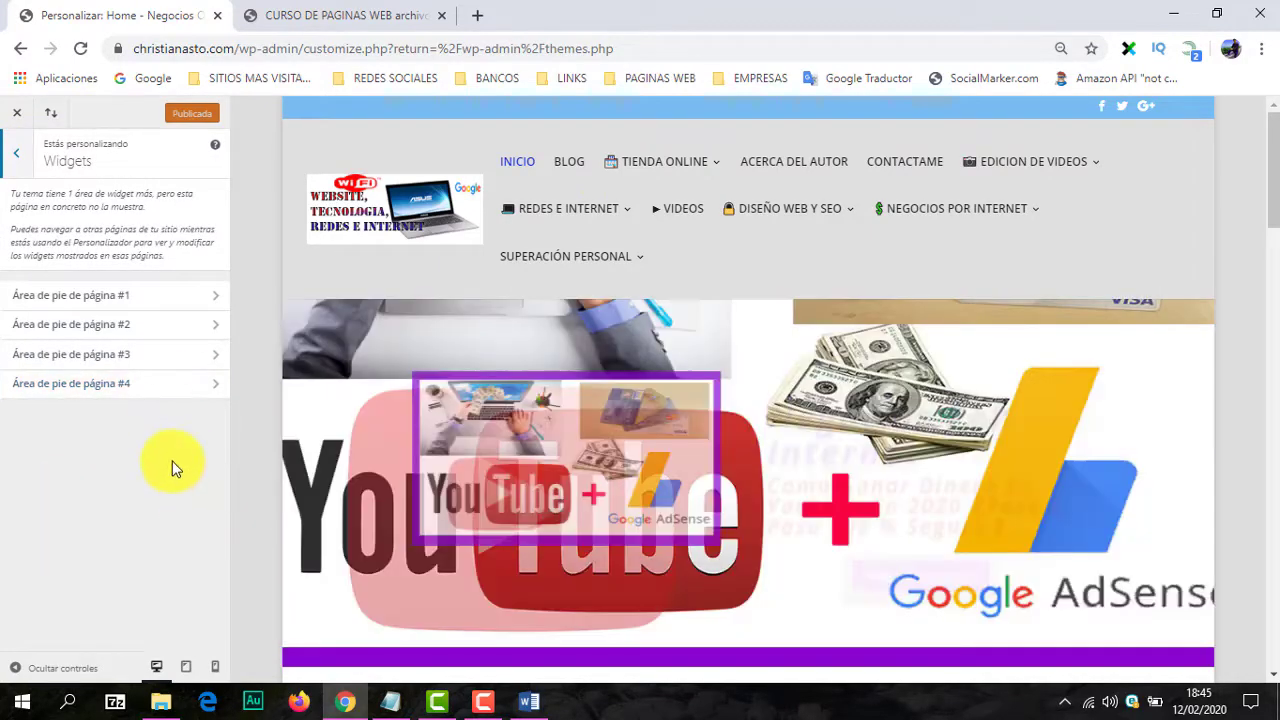
left_click(200, 297)
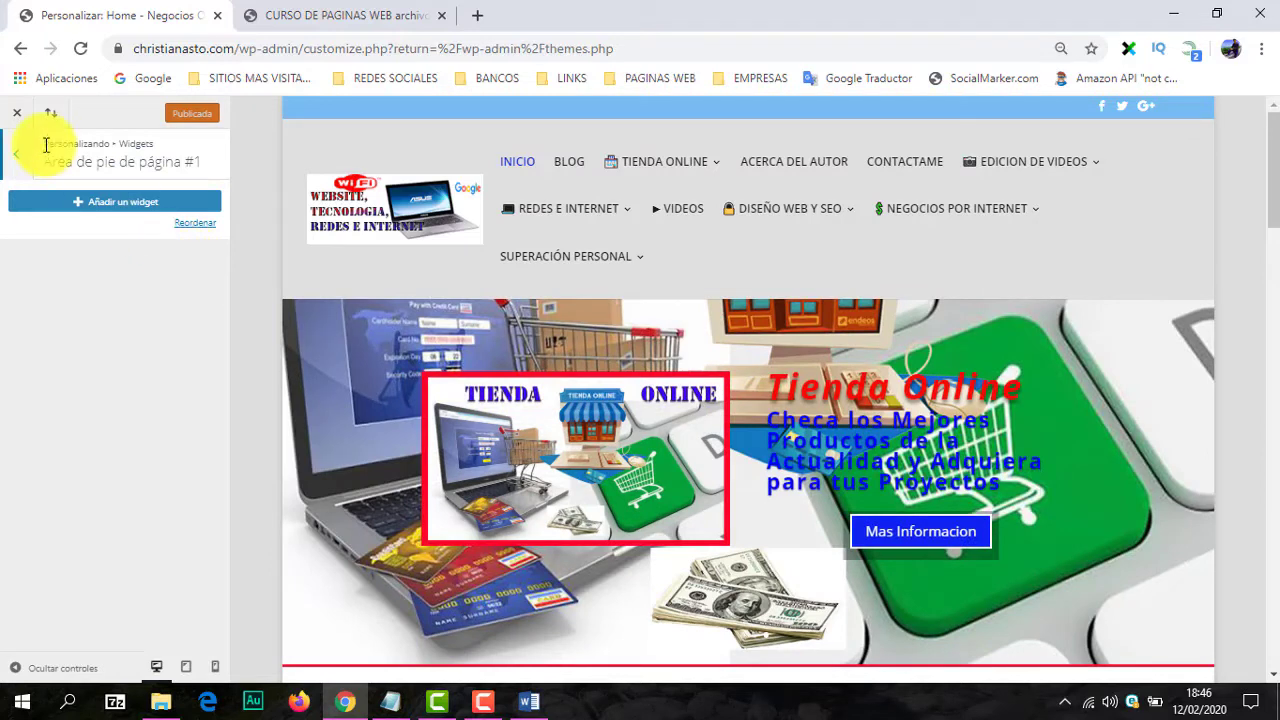
left_click(20, 155)
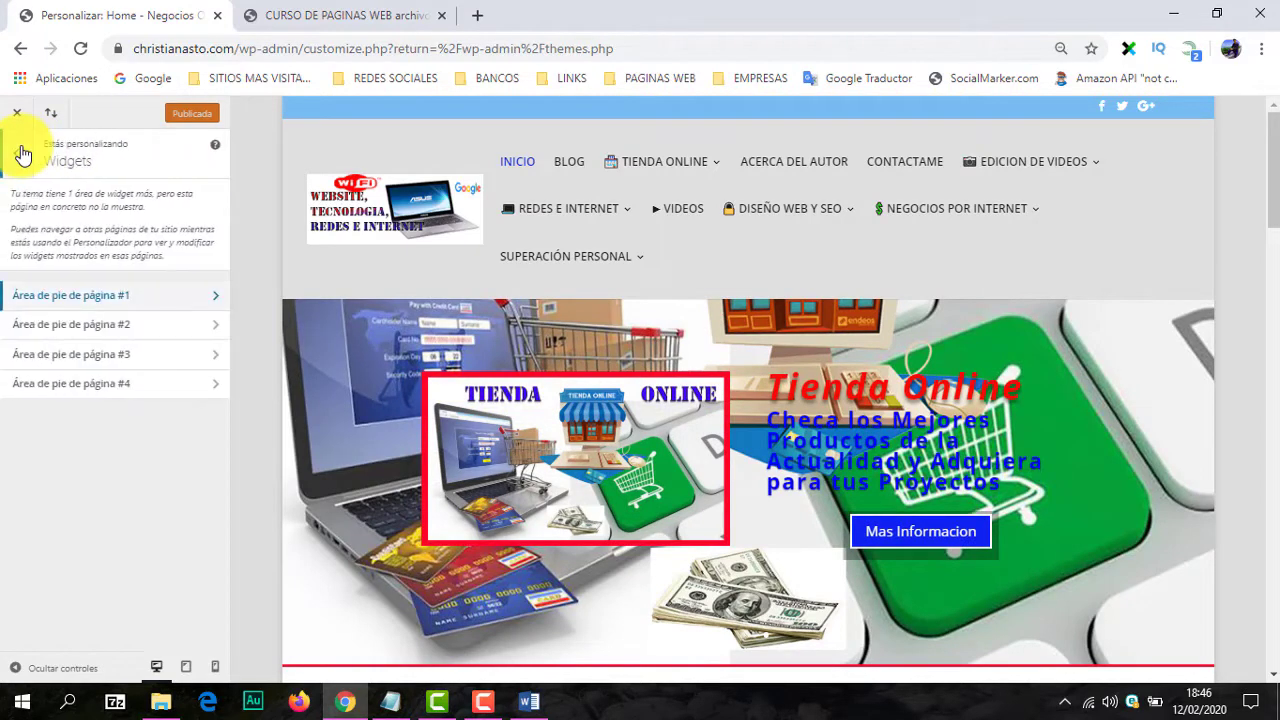
left_click(20, 157)
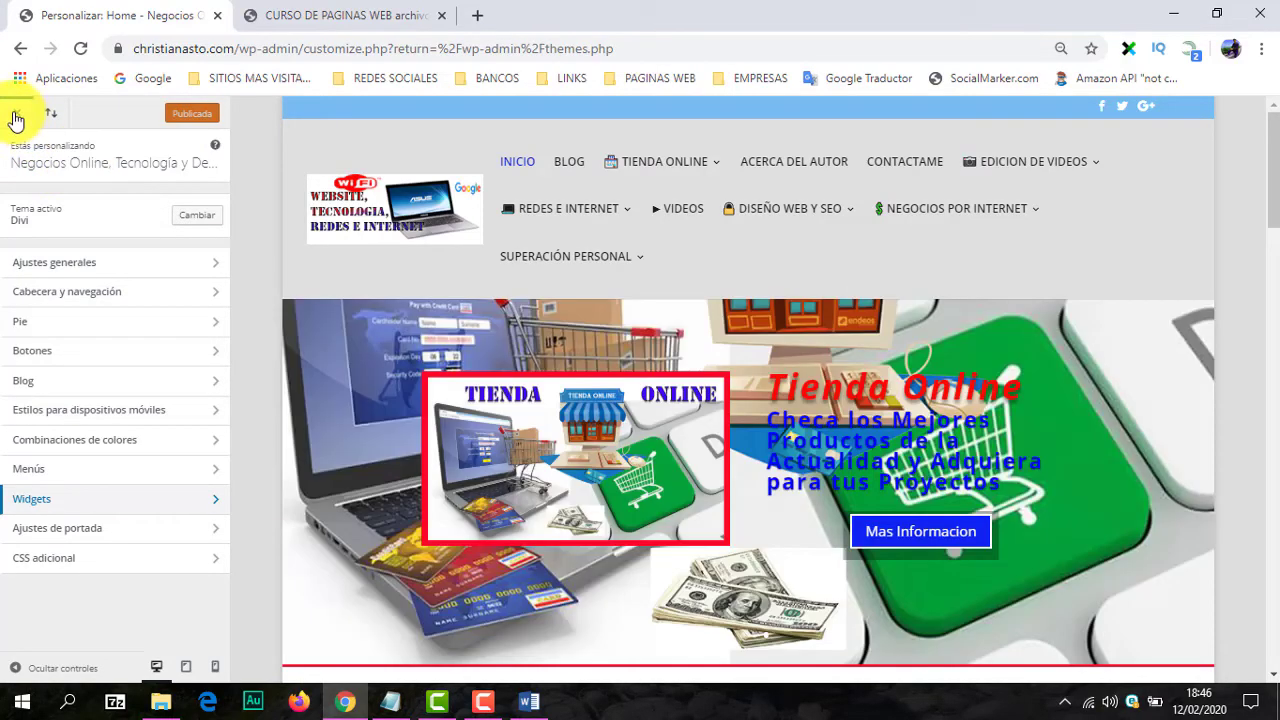
left_click(15, 118)
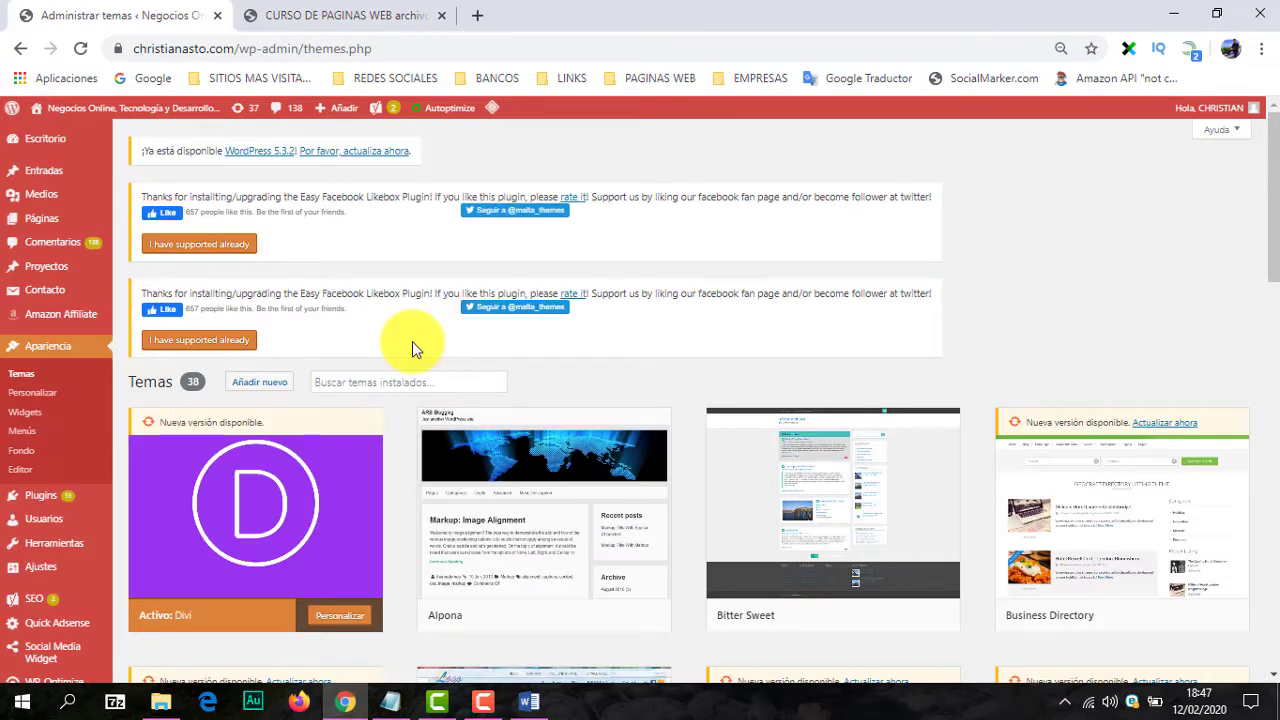
Step: Load the Apariencia Widgets page, and compare its Barra lateral widgets with the sidebar of the live CURSO DE PAGINAS WEB category page
left_click(29, 414)
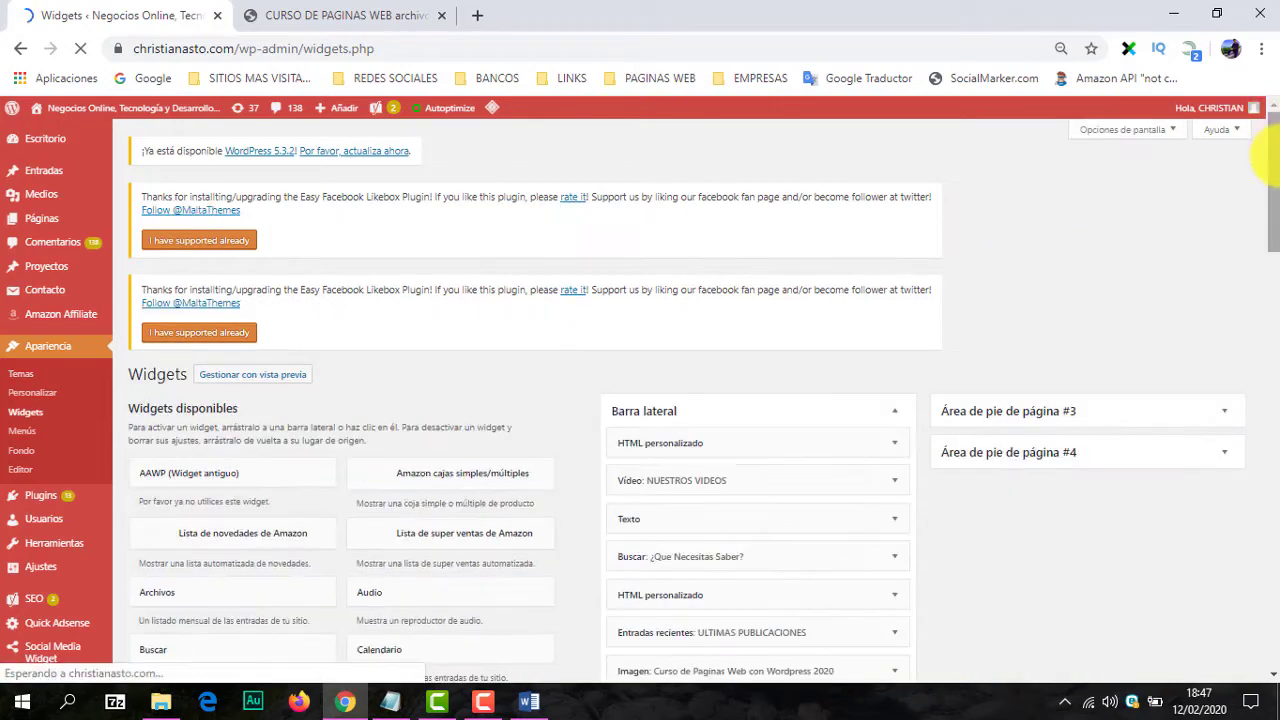
scroll(1272, 185, "down", 2)
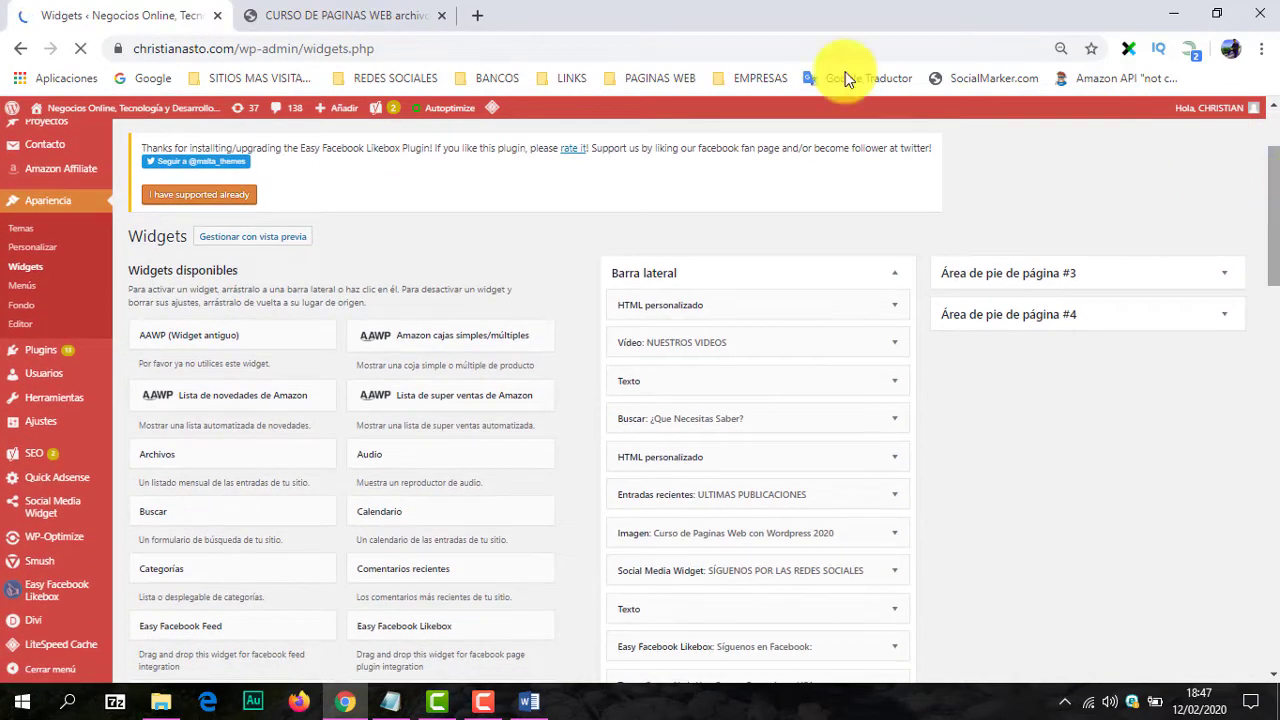
left_click(365, 16)
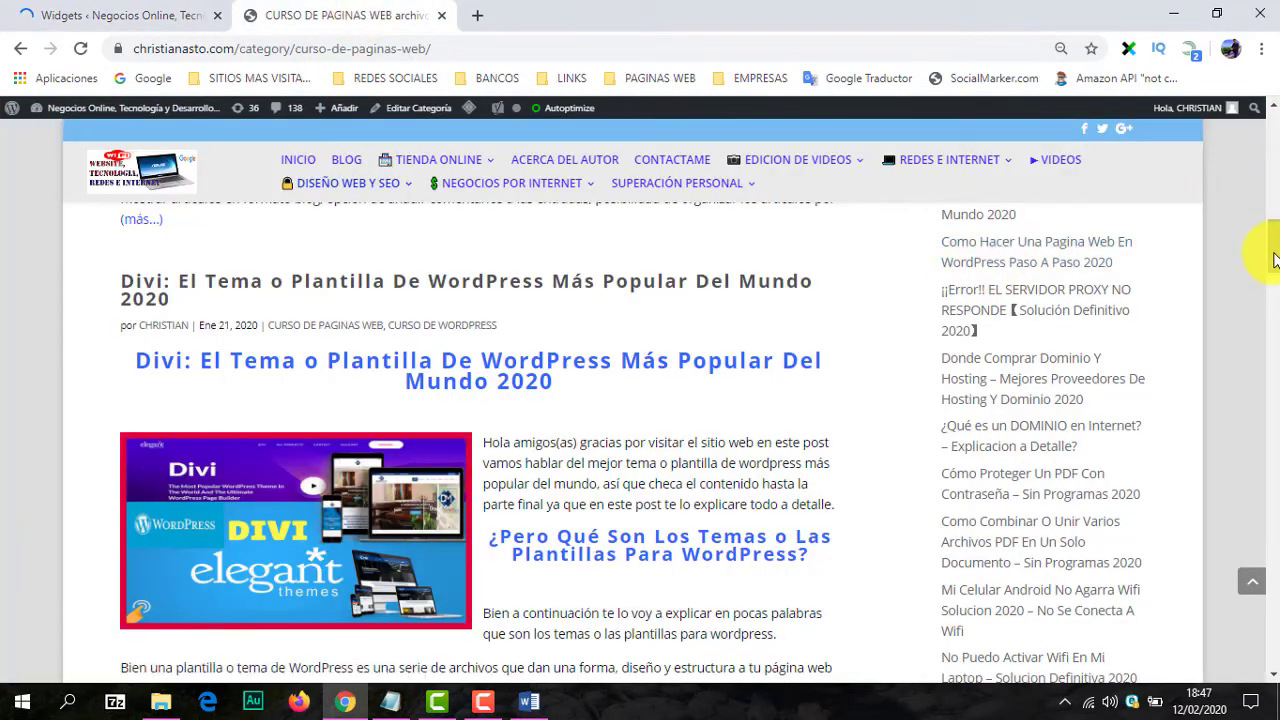
right_click(1276, 130)
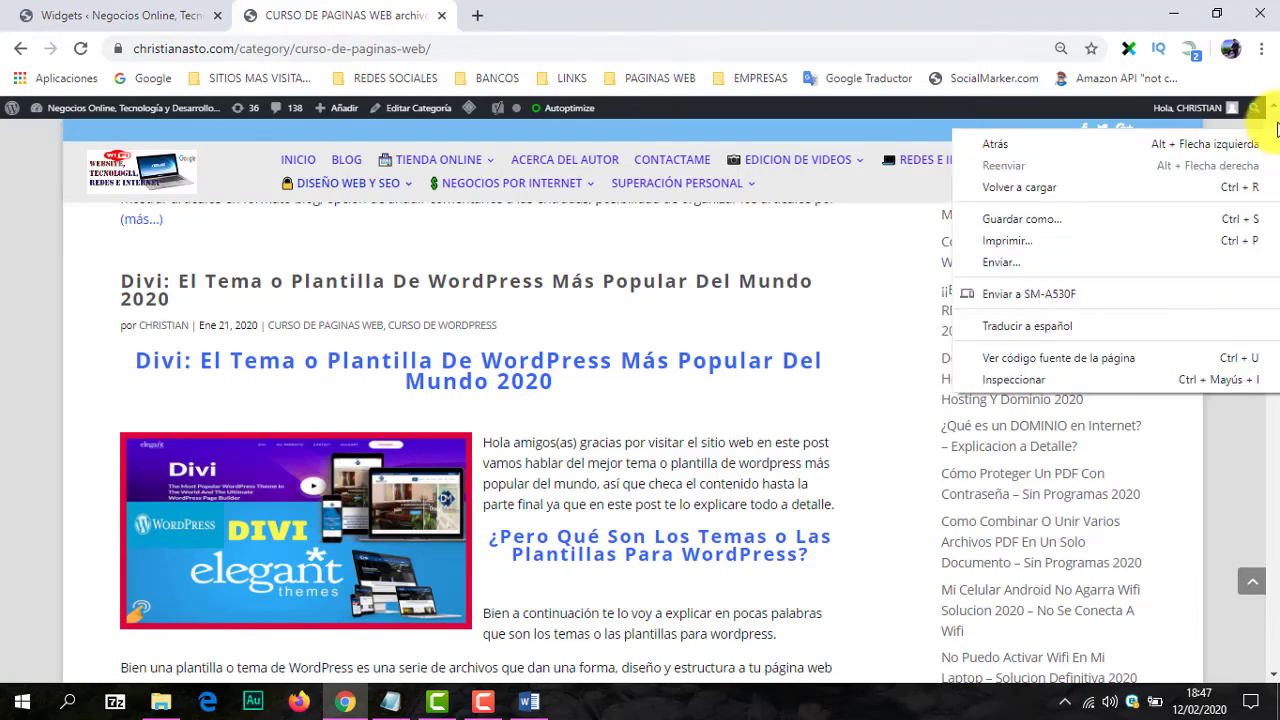
scroll(1275, 128, "down", 5)
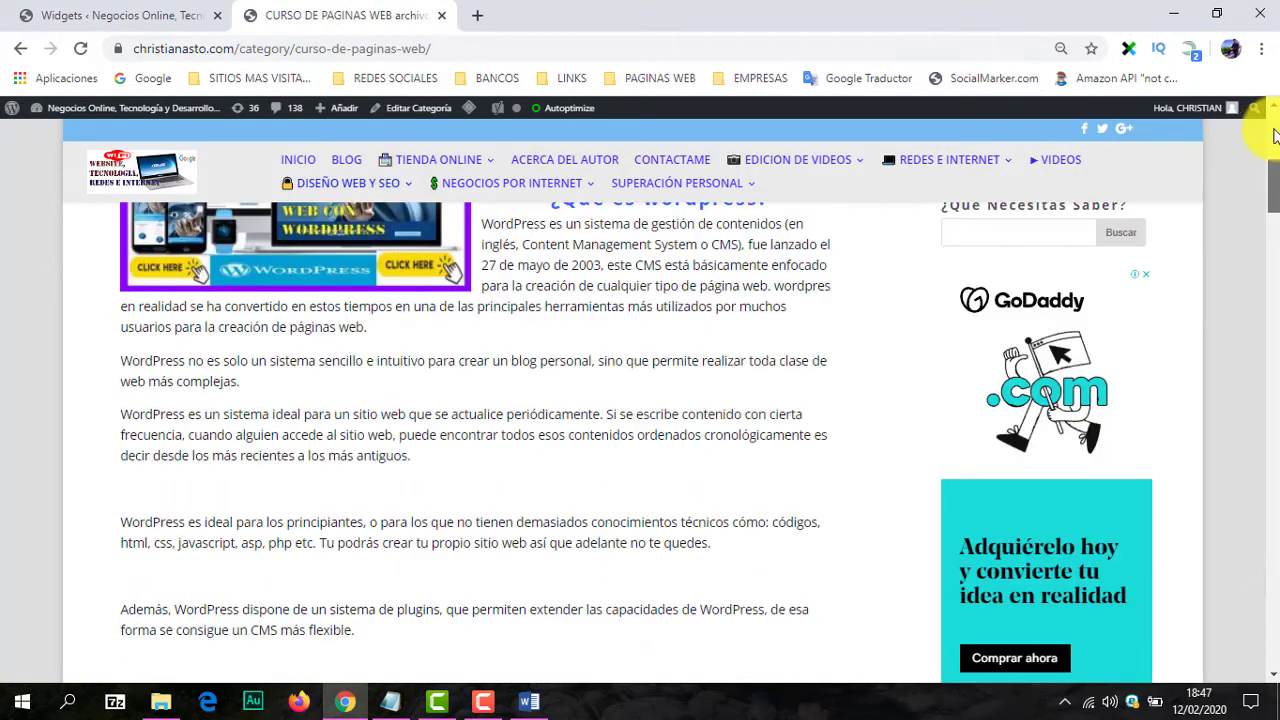
mouse_move(1277, 185)
left_mouse_down()
mouse_move(1275, 132)
mouse_move(1276, 172)
left_mouse_up()
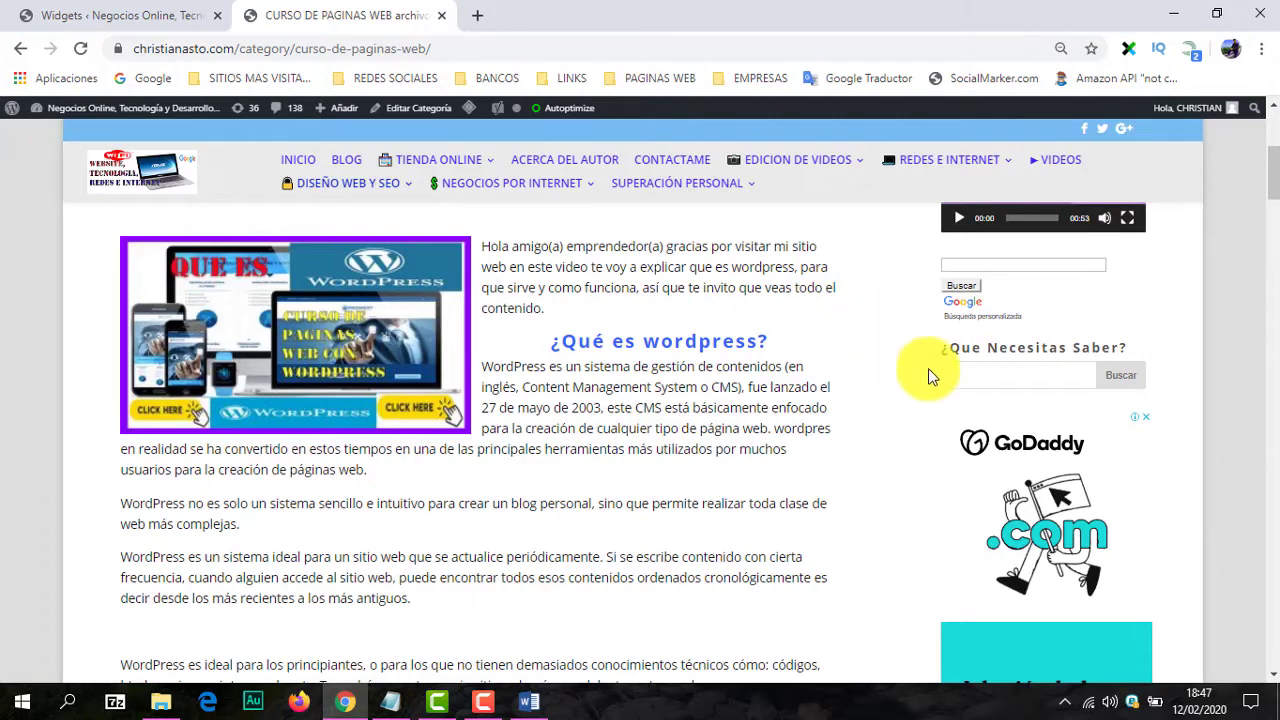
Step: Return to the Widgets page and examine the available widgets alongside those in Barra lateral, picking up the Audio widget towards it as a demonstration
left_click(117, 15)
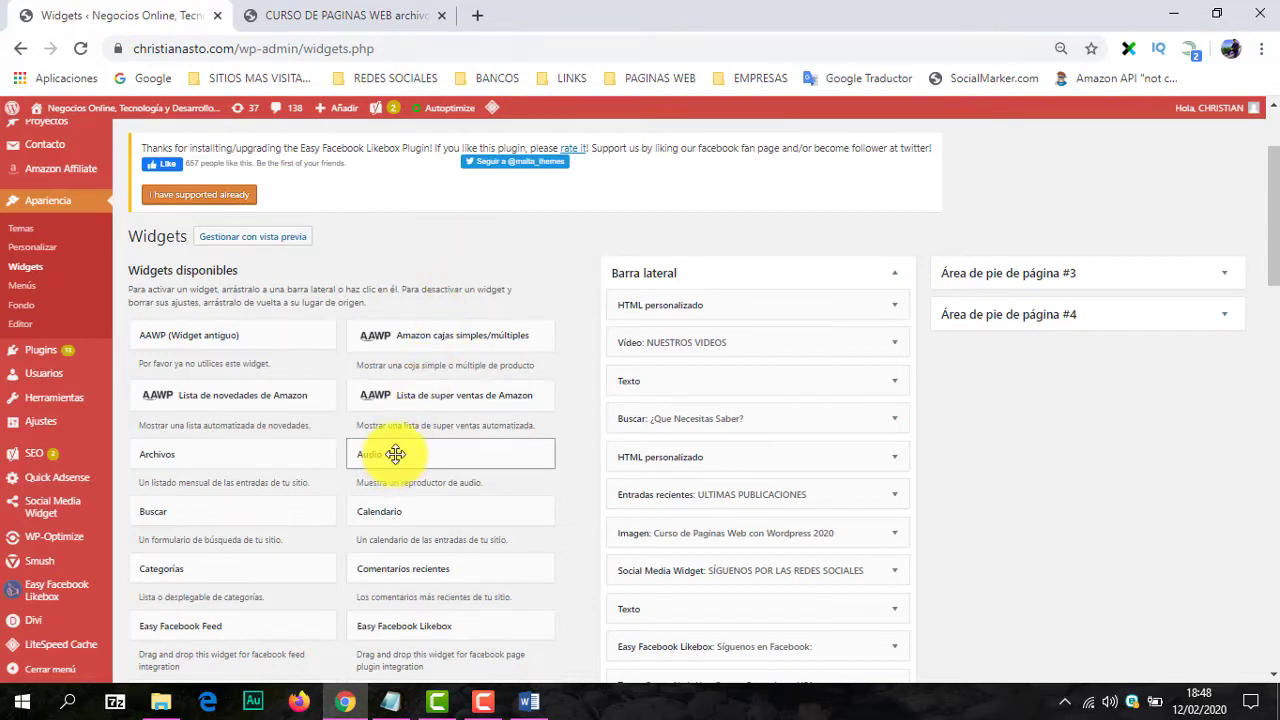
left_click_drag(396, 454, 558, 448)
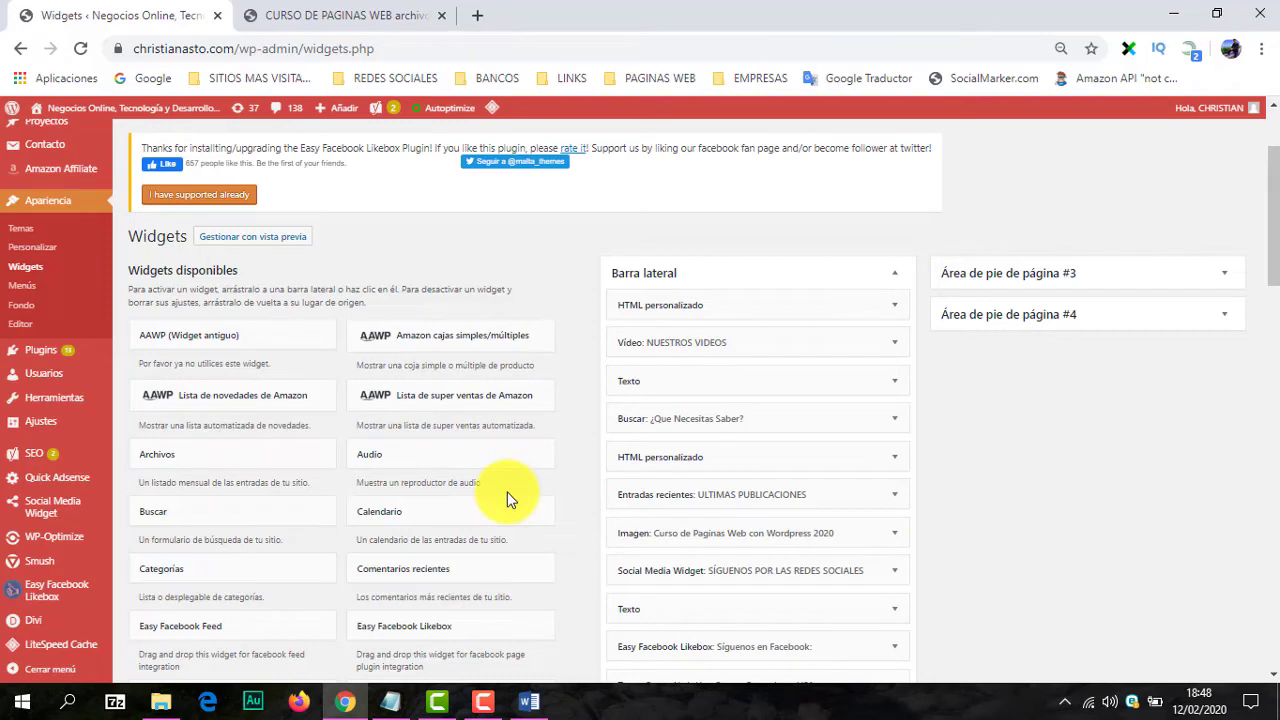
left_click_drag(1273, 258, 1273, 291)
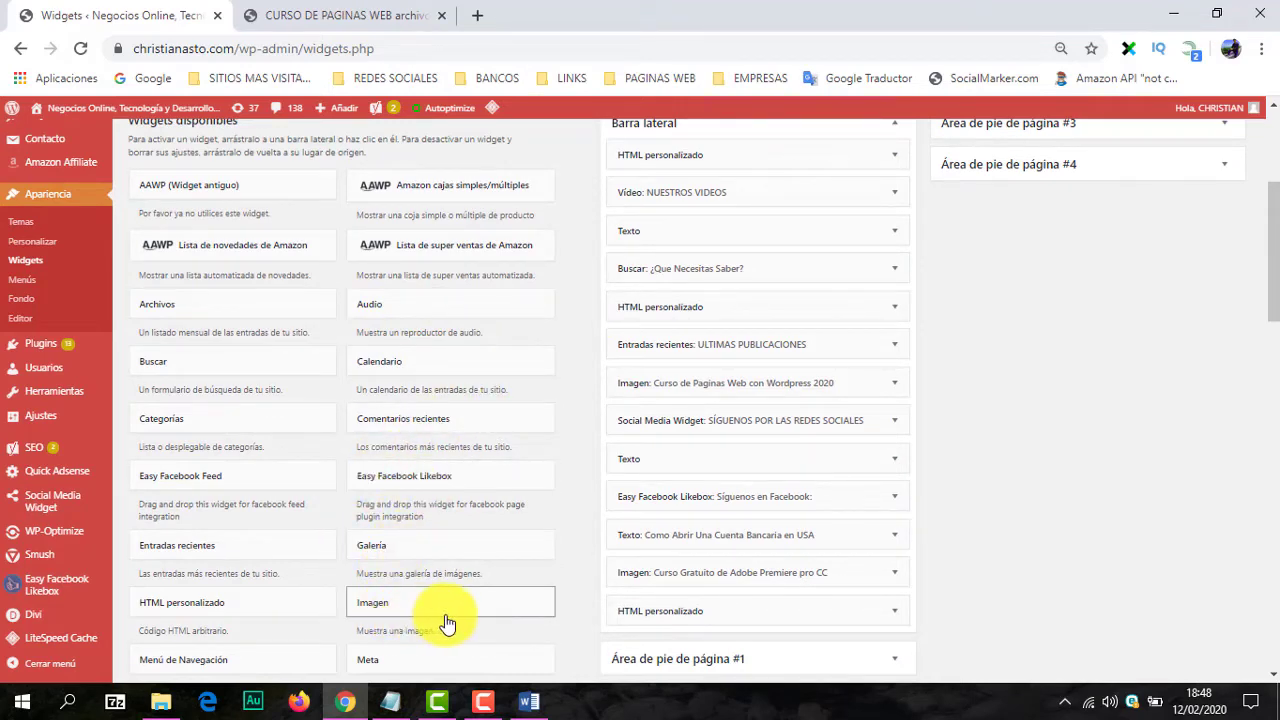
left_click_drag(1277, 294, 1277, 328)
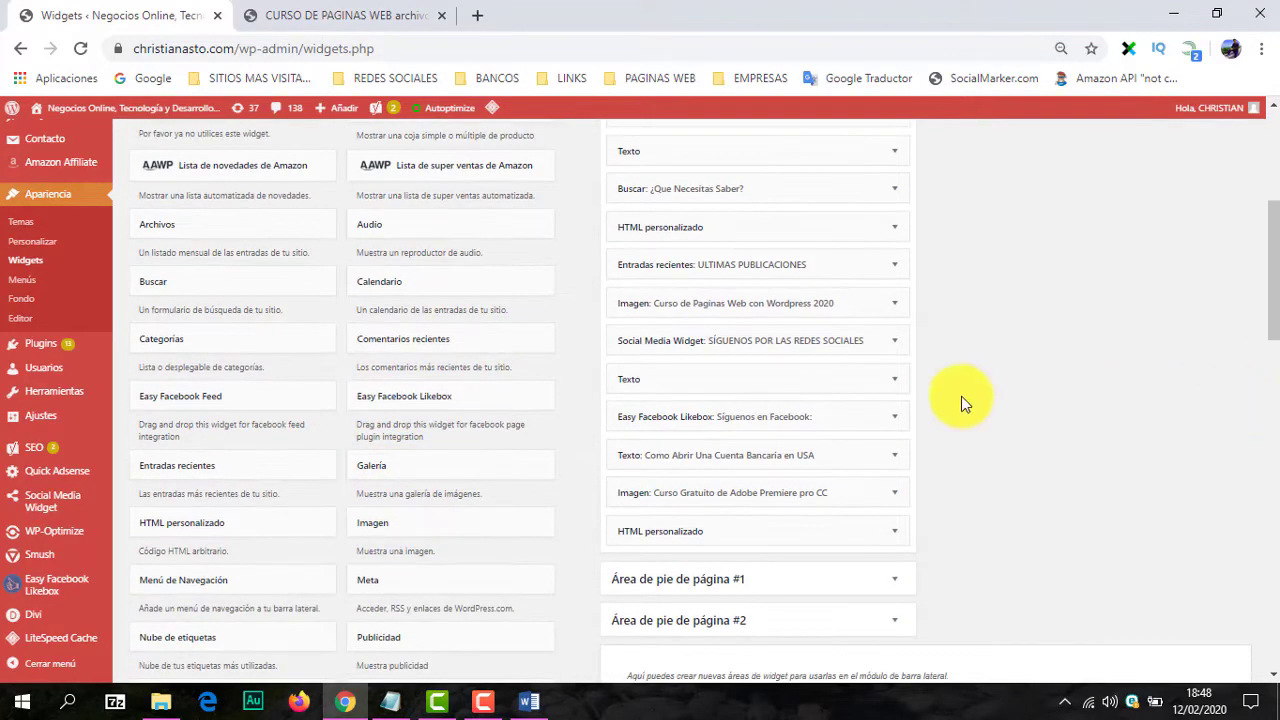
mouse_move(388, 472)
left_mouse_down()
mouse_move(426, 463)
mouse_move(391, 470)
left_mouse_up()
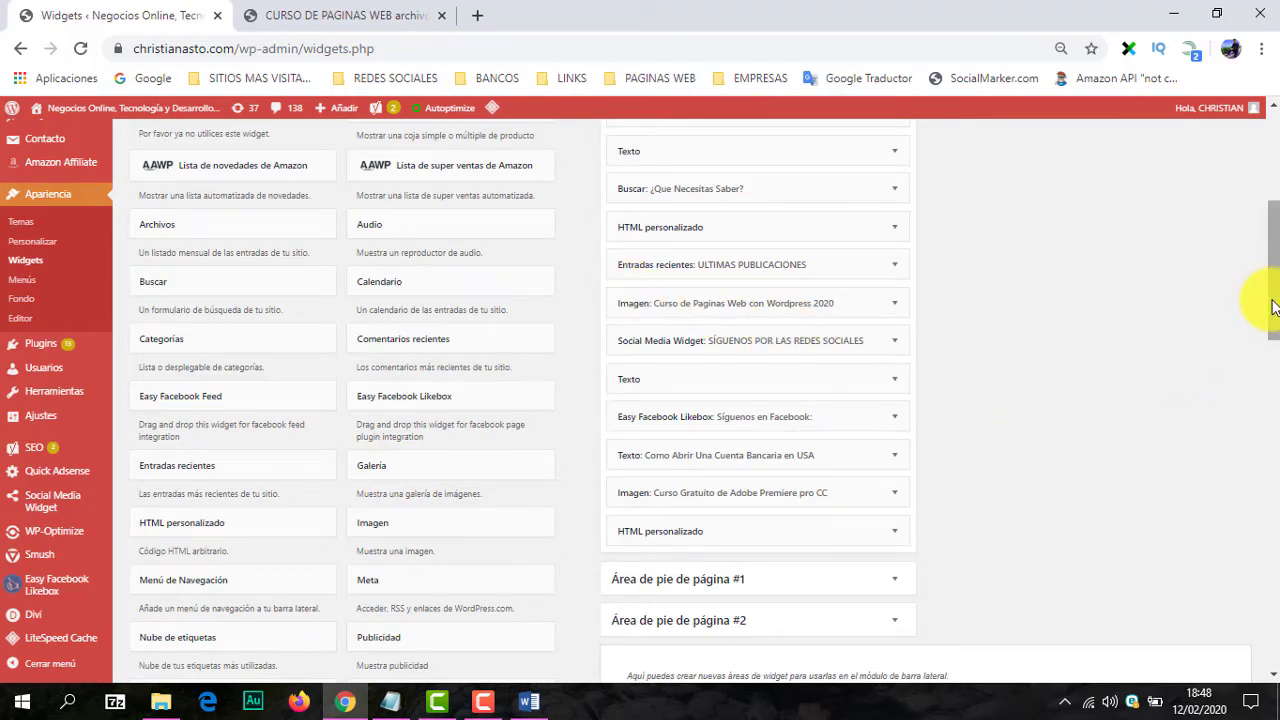
Step: Check the social media and Facebook widgets in the live category page's sidebar, and return to the Widgets page
left_click(372, 20)
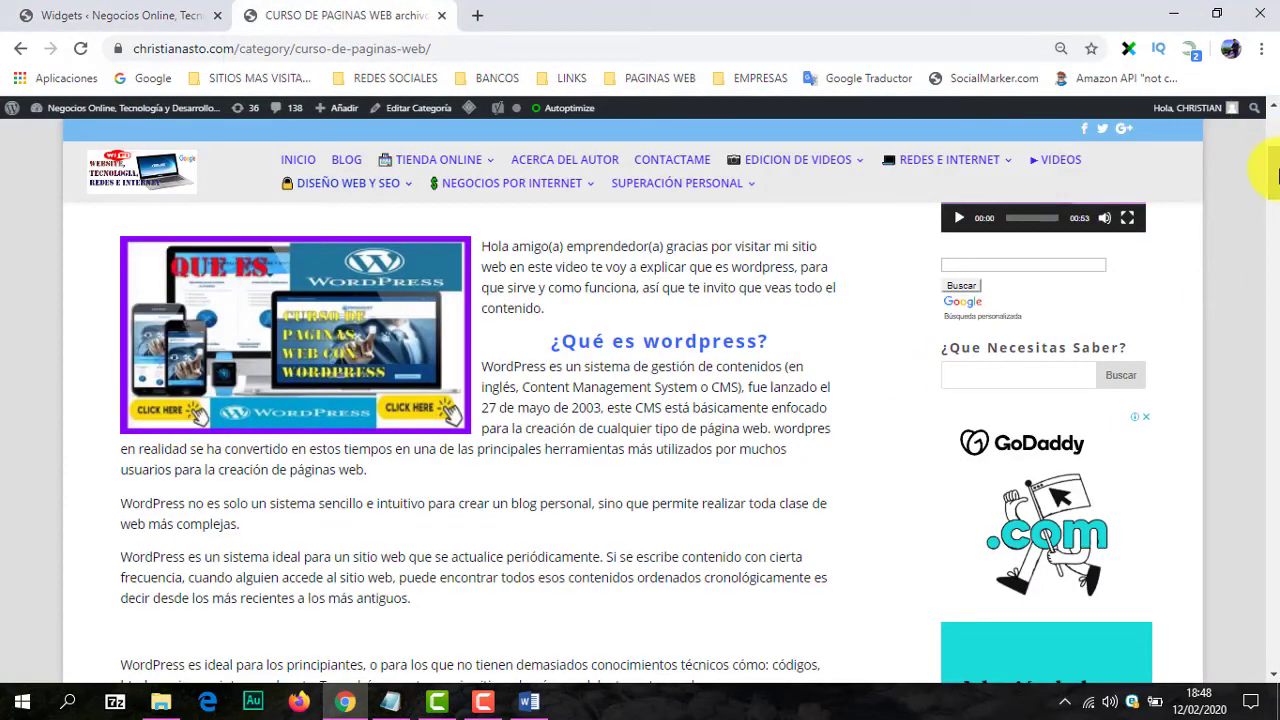
scroll(1274, 166, "up", 1)
left_click_drag(1277, 166, 1277, 296)
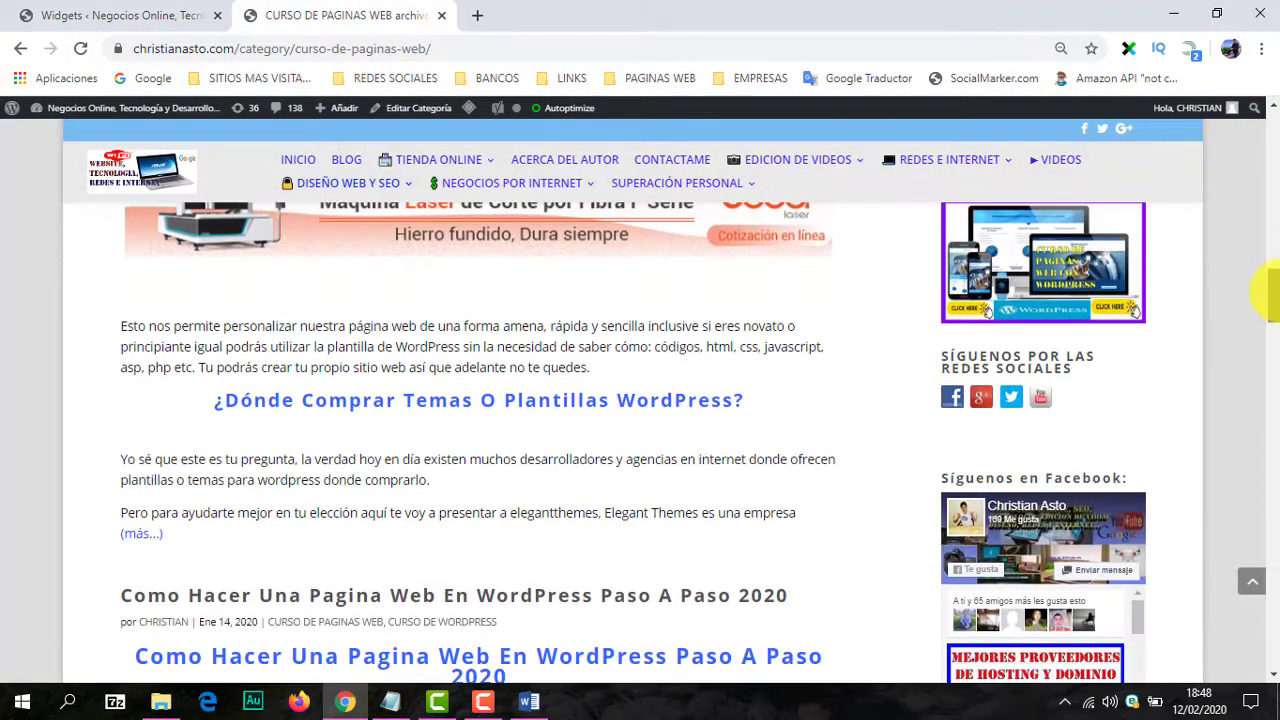
scroll(1275, 294, "down", 3)
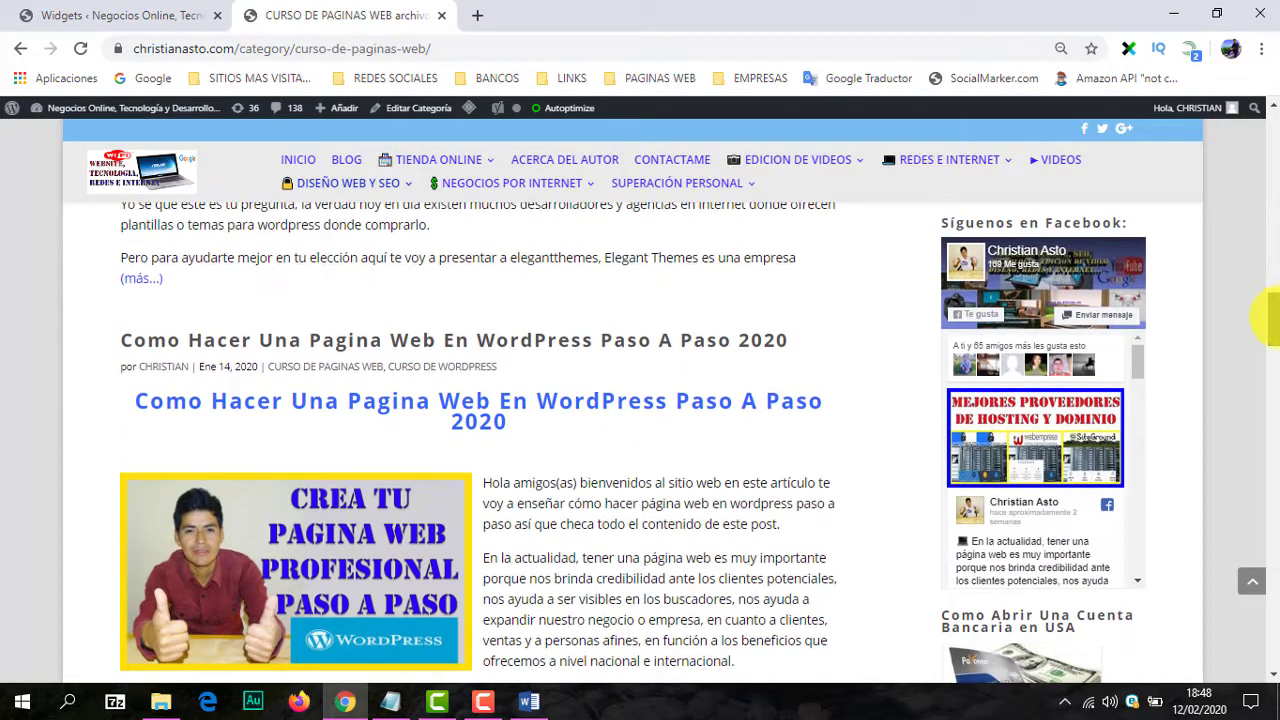
scroll(1272, 300, "up", 3)
left_click(68, 10)
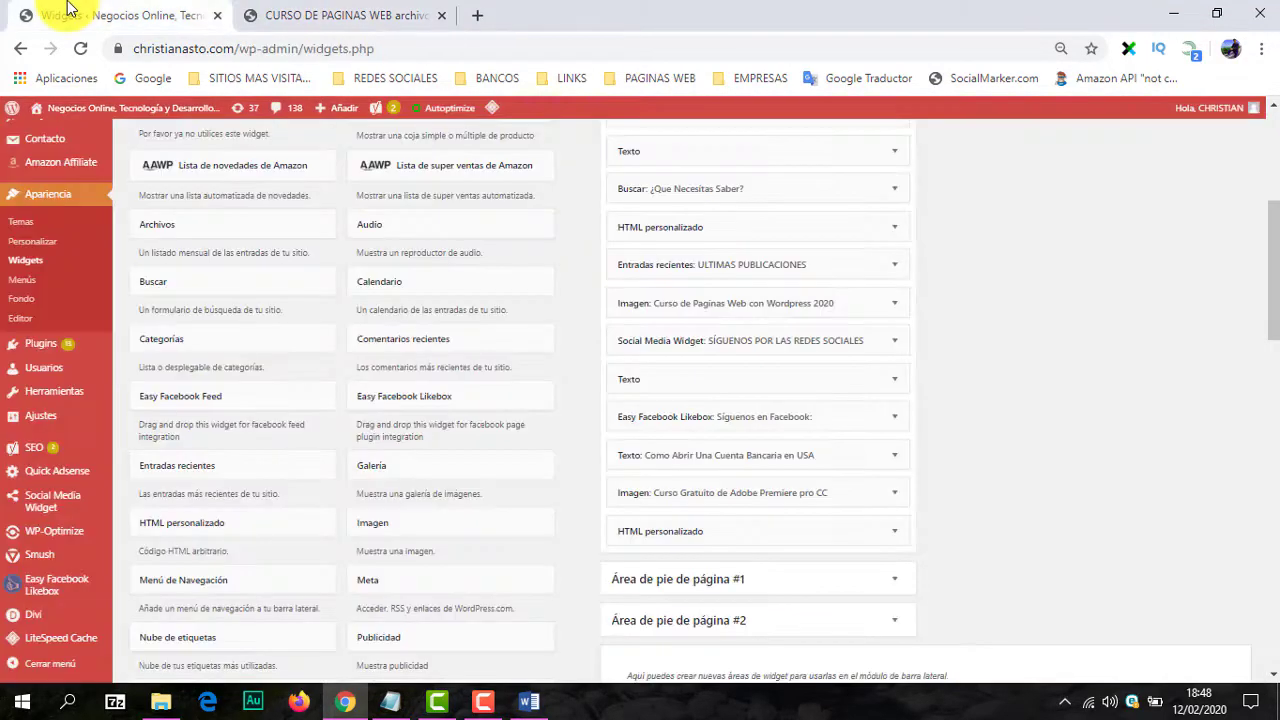
Step: Load the Apariencia Menús page, and compare the Menú Principal structure with the live site's navigation, including the NEGOCIOS POR INTERNET submenu
left_click(31, 287)
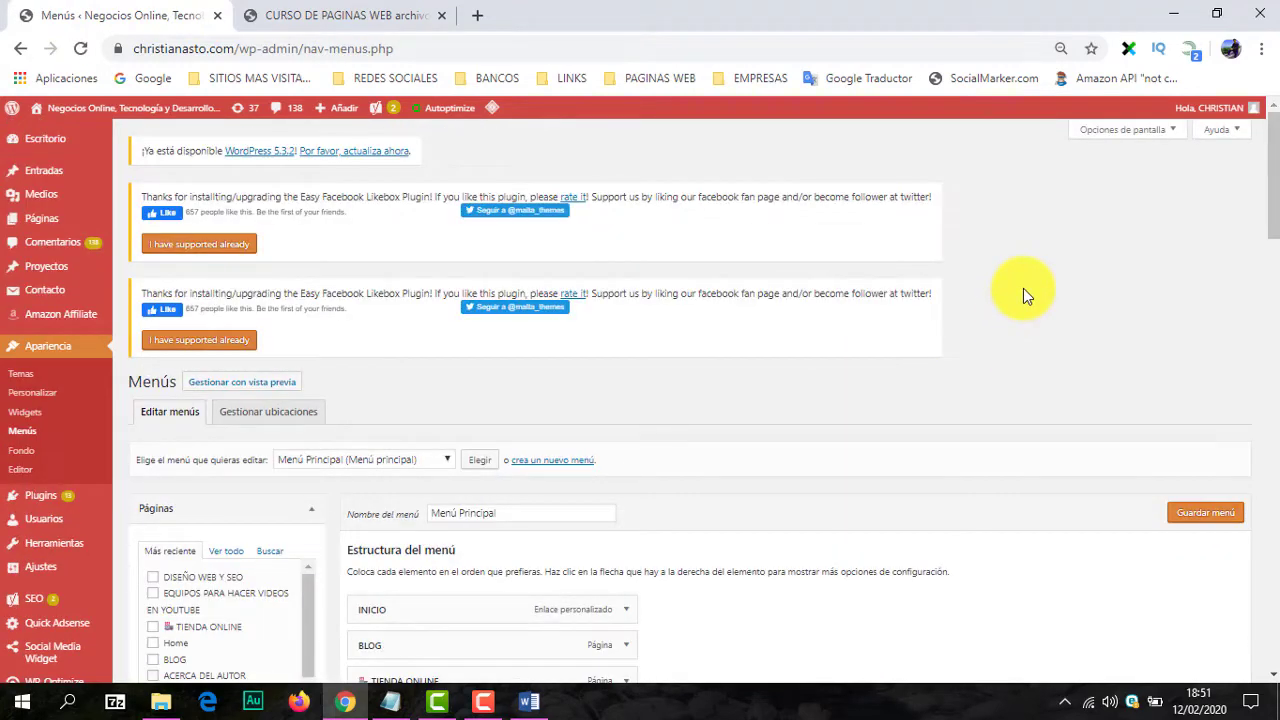
left_click_drag(1272, 200, 1272, 268)
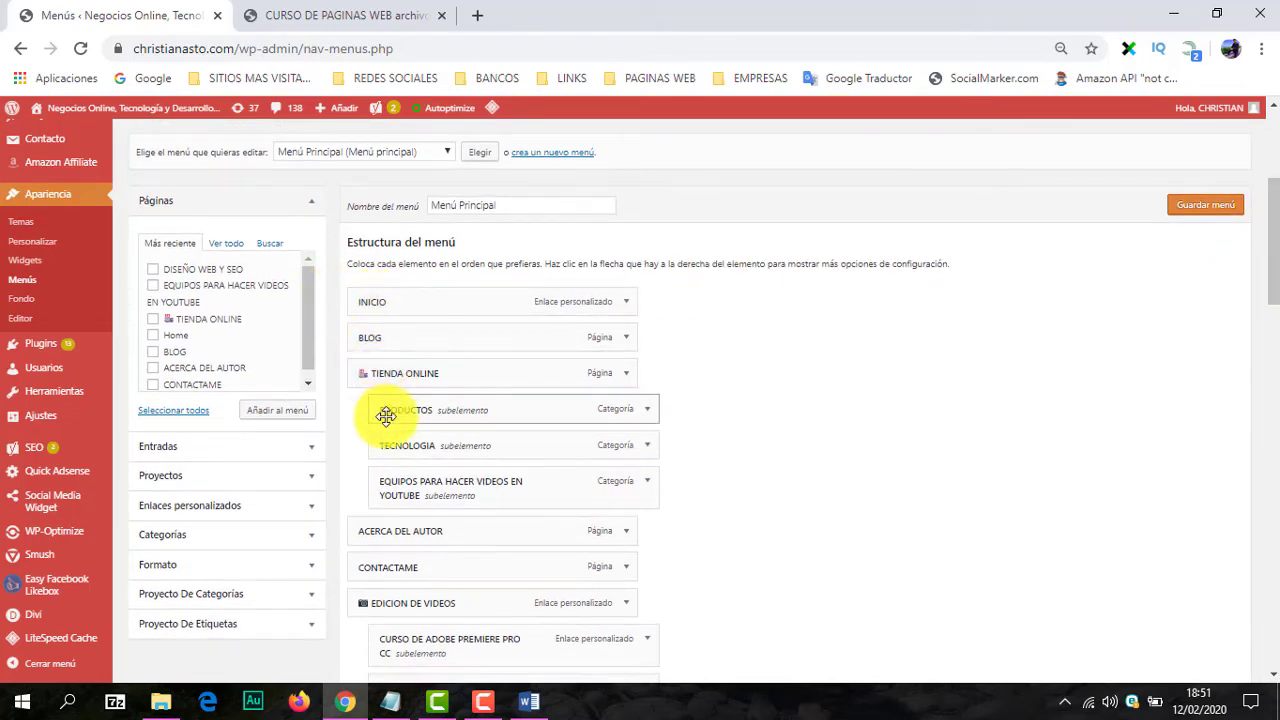
left_click(343, 16)
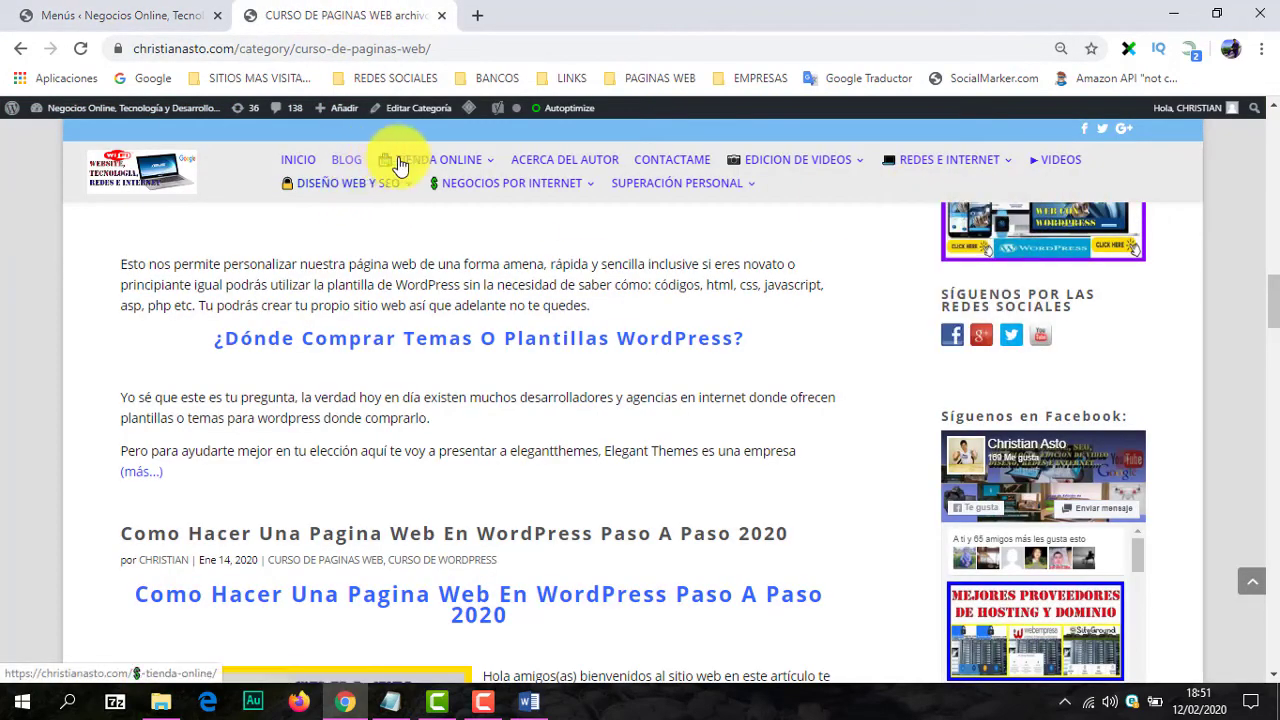
mouse_move(432, 163)
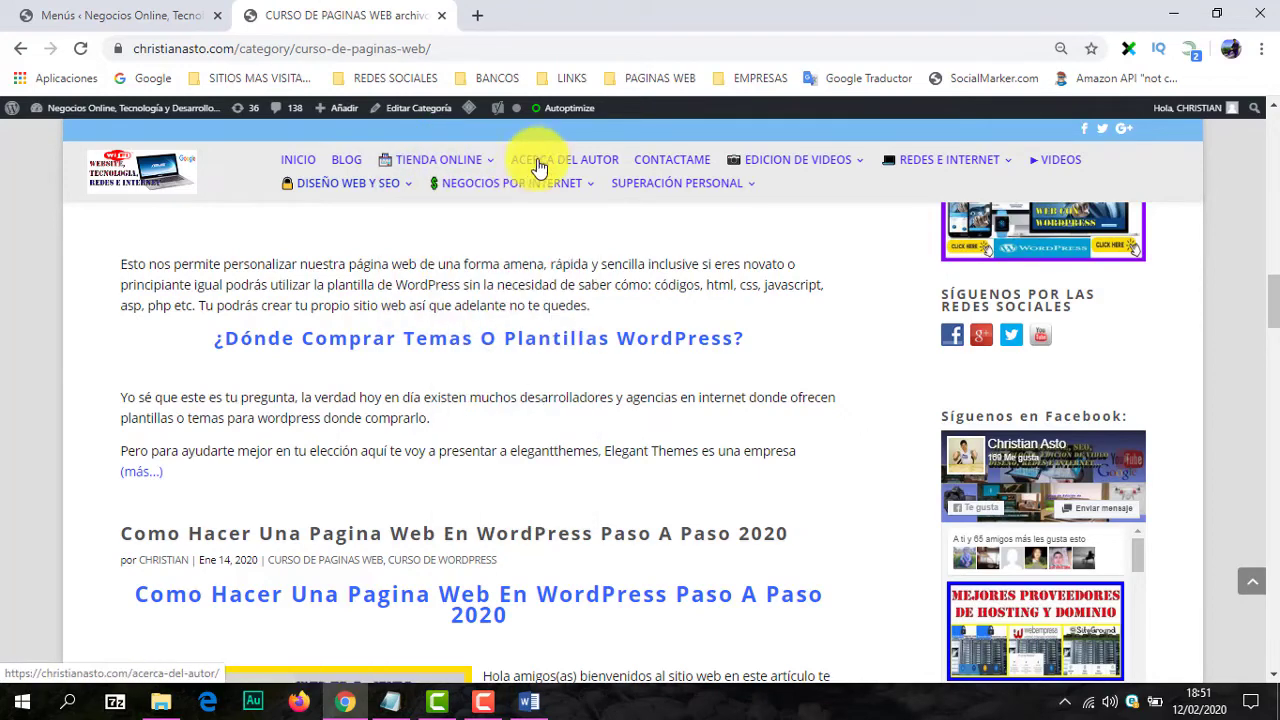
mouse_move(524, 193)
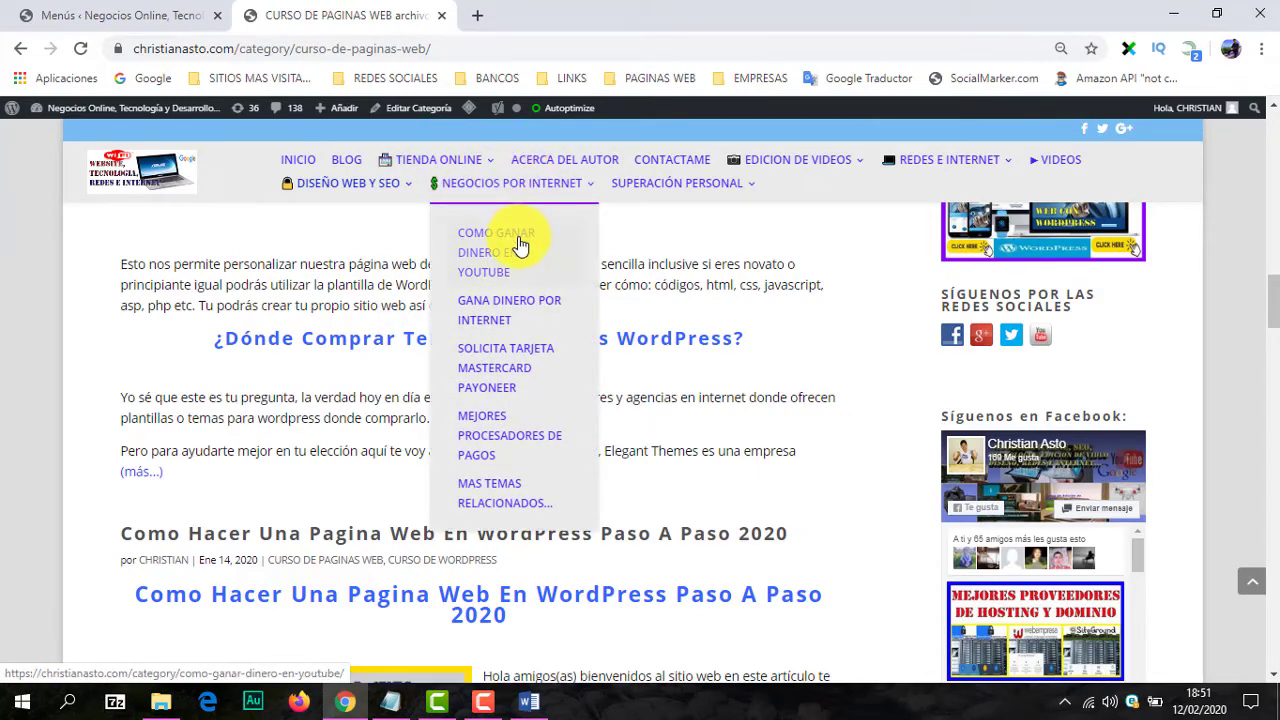
Step: Return to the menu editor and try moving the BLOG item within the Menú Principal structure
left_click(125, 16)
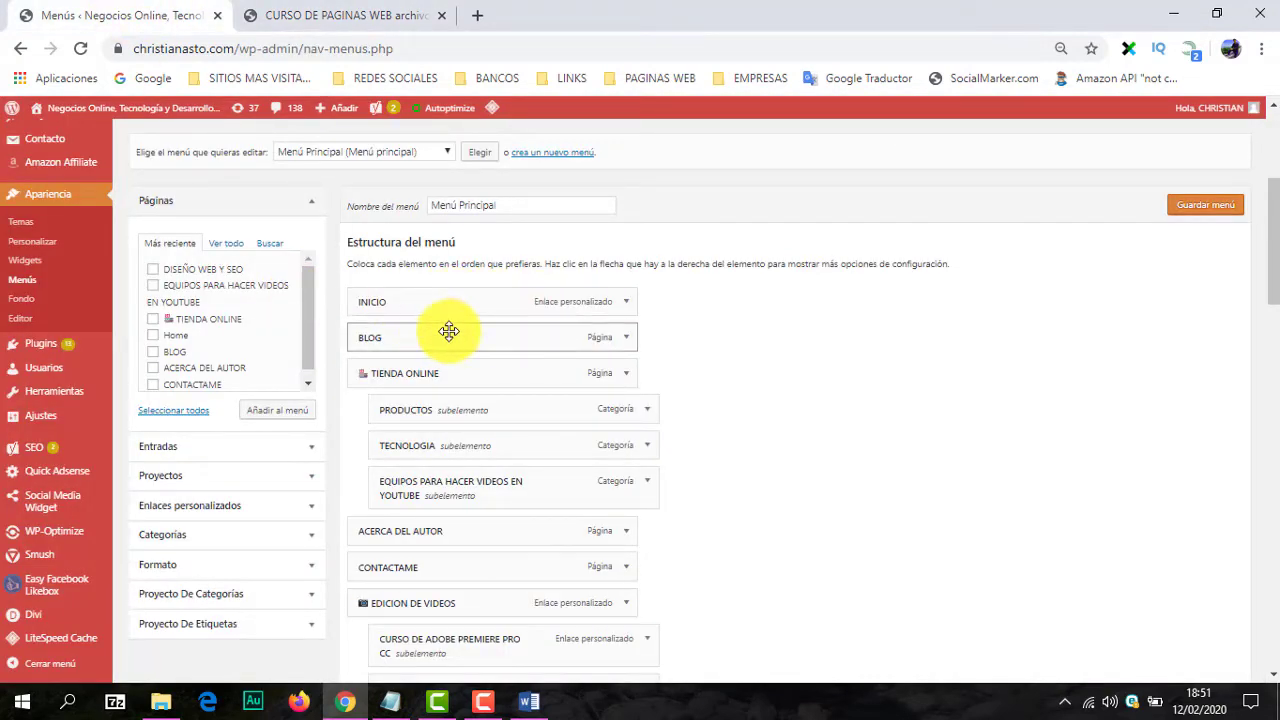
left_click_drag(427, 337, 460, 330)
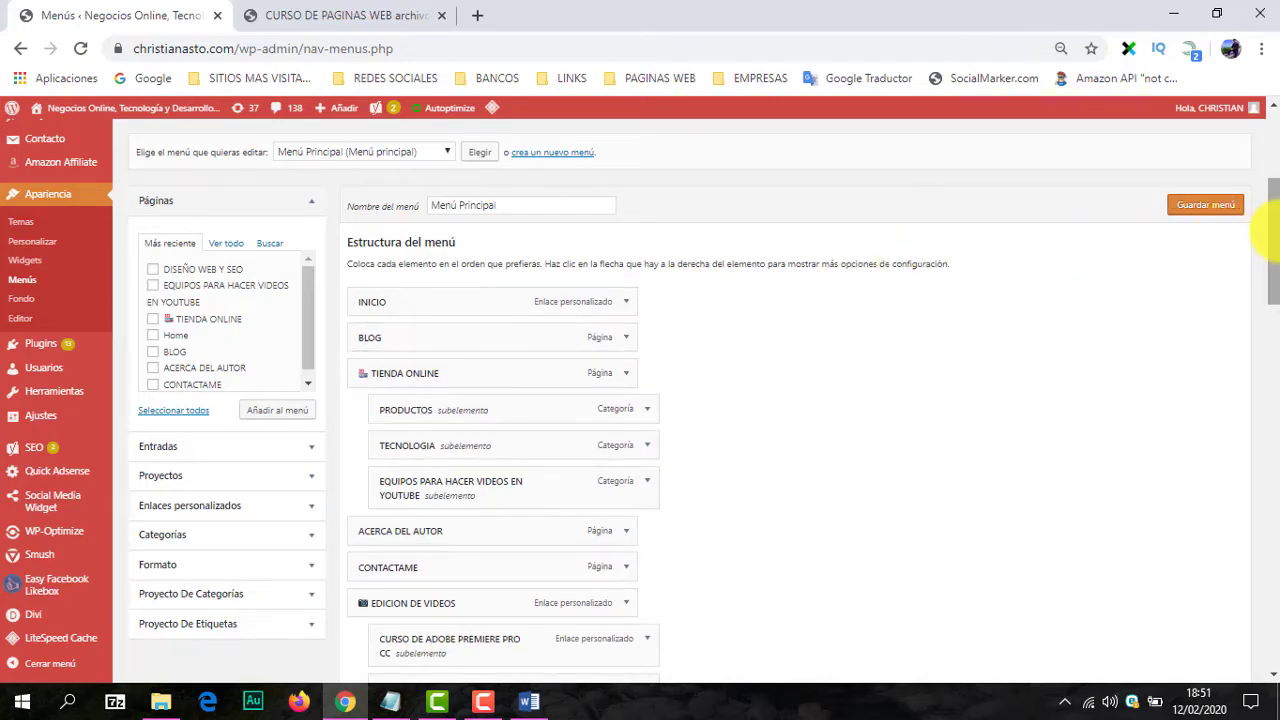
scroll(1270, 260, "down", 2)
scroll(935, 360, "up", 3)
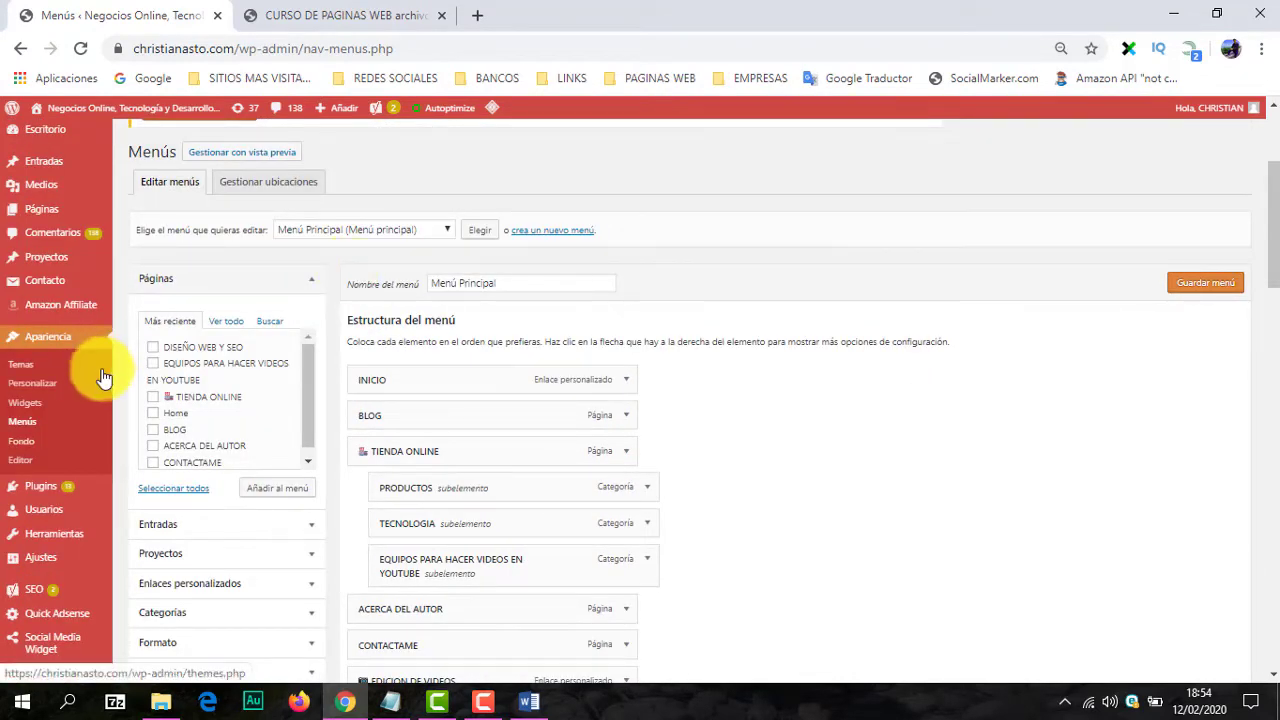
Step: Load the list of installed plugins, leaving the menu editor without saving
mouse_move(35, 493)
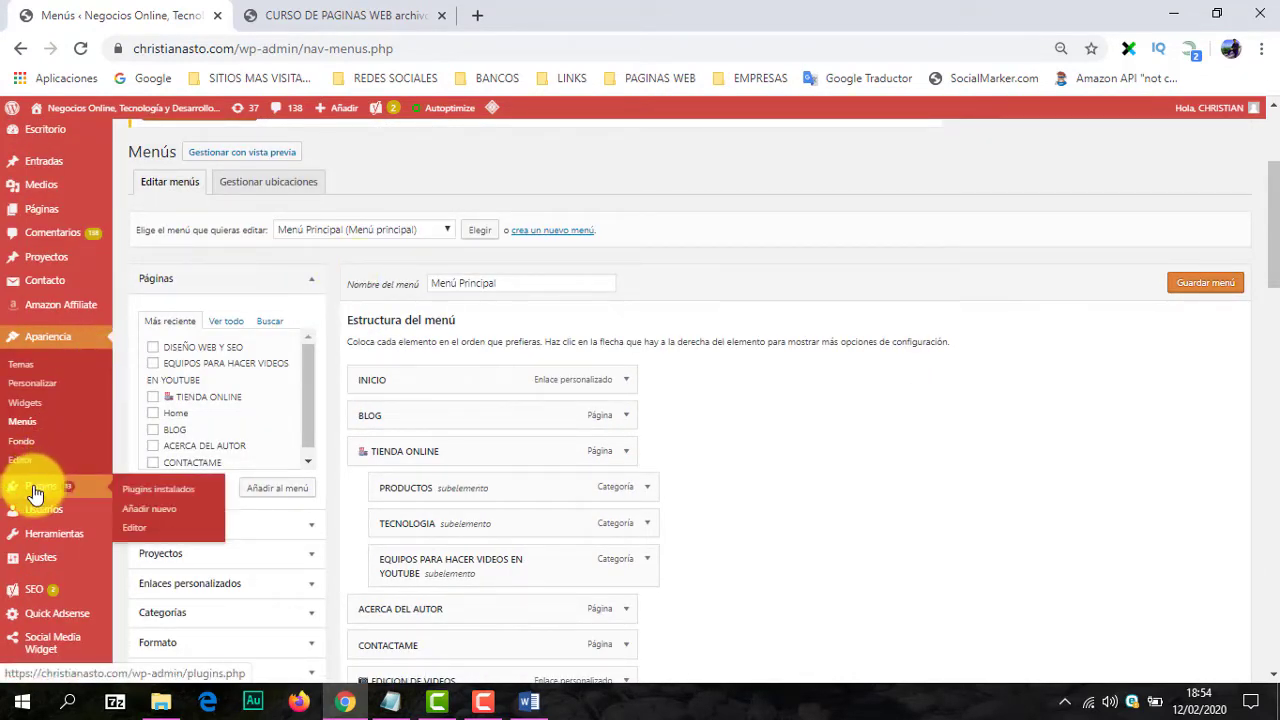
left_click(145, 490)
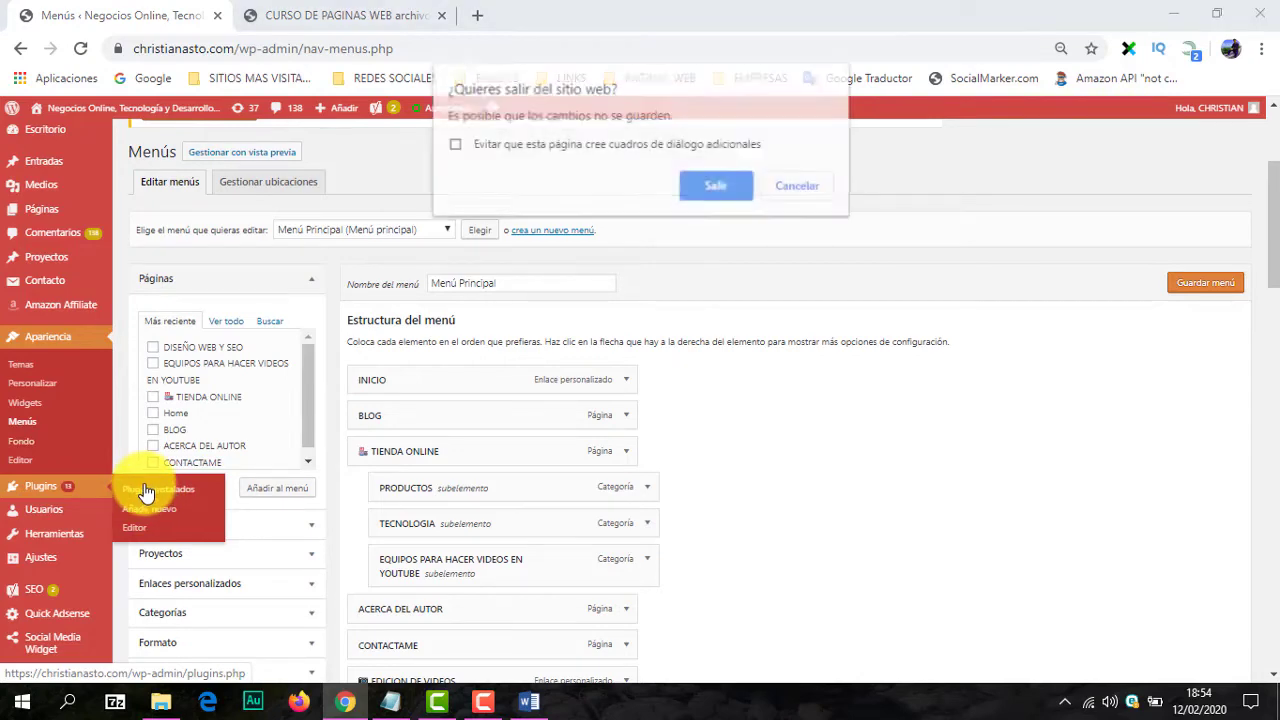
left_click(703, 188)
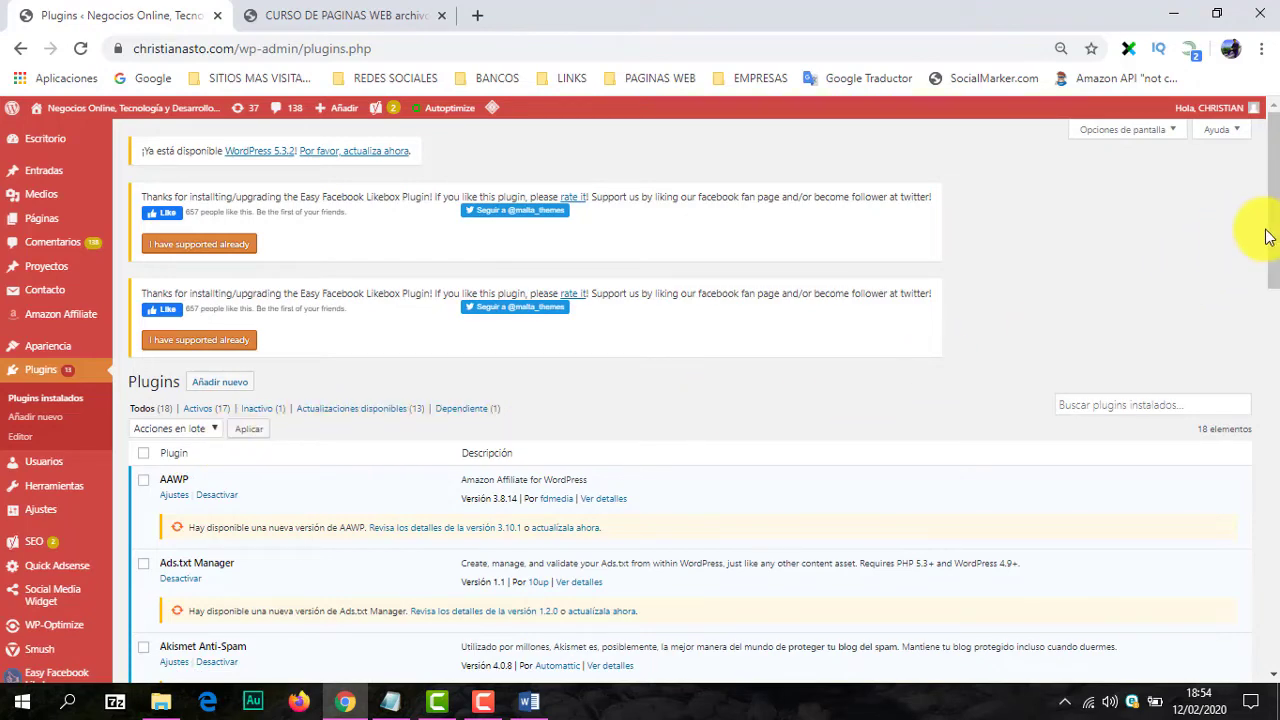
Step: Look over the top of the installed plugins list and load the page for adding new plugins
mouse_move(1272, 244)
left_mouse_down()
mouse_move(1262, 450)
mouse_move(1274, 390)
mouse_move(1265, 260)
left_mouse_up()
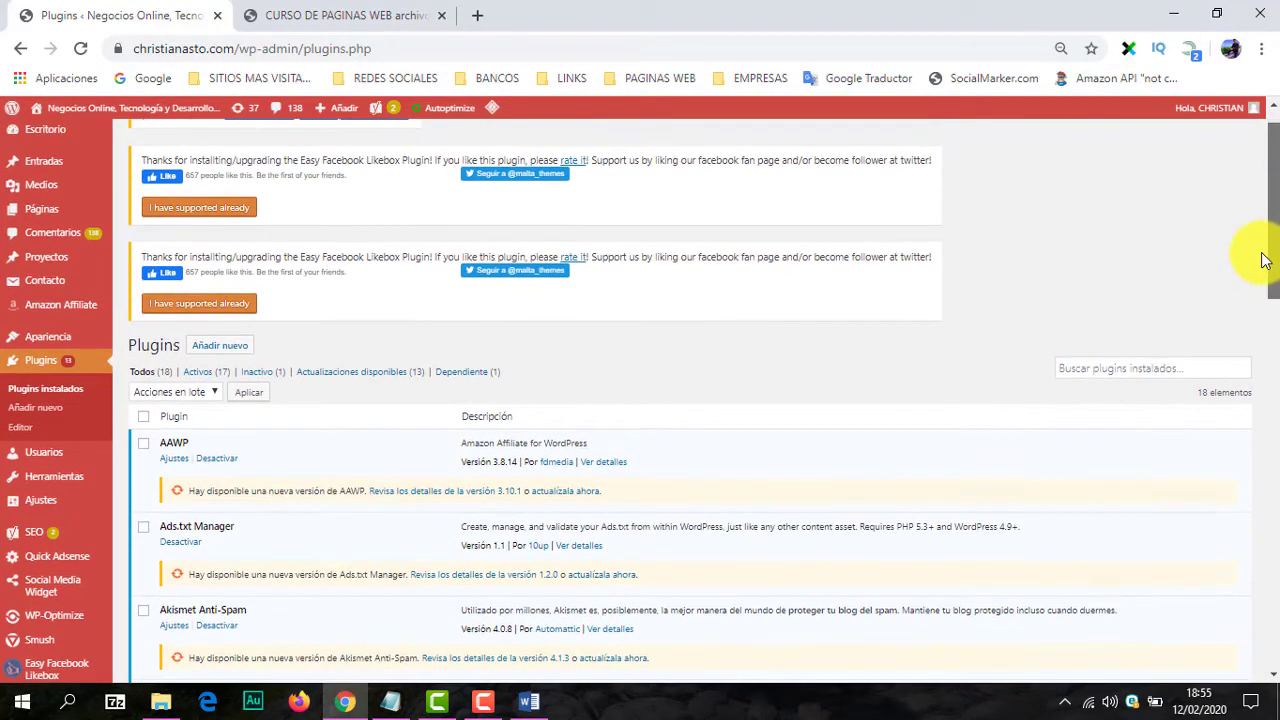
left_click(229, 346)
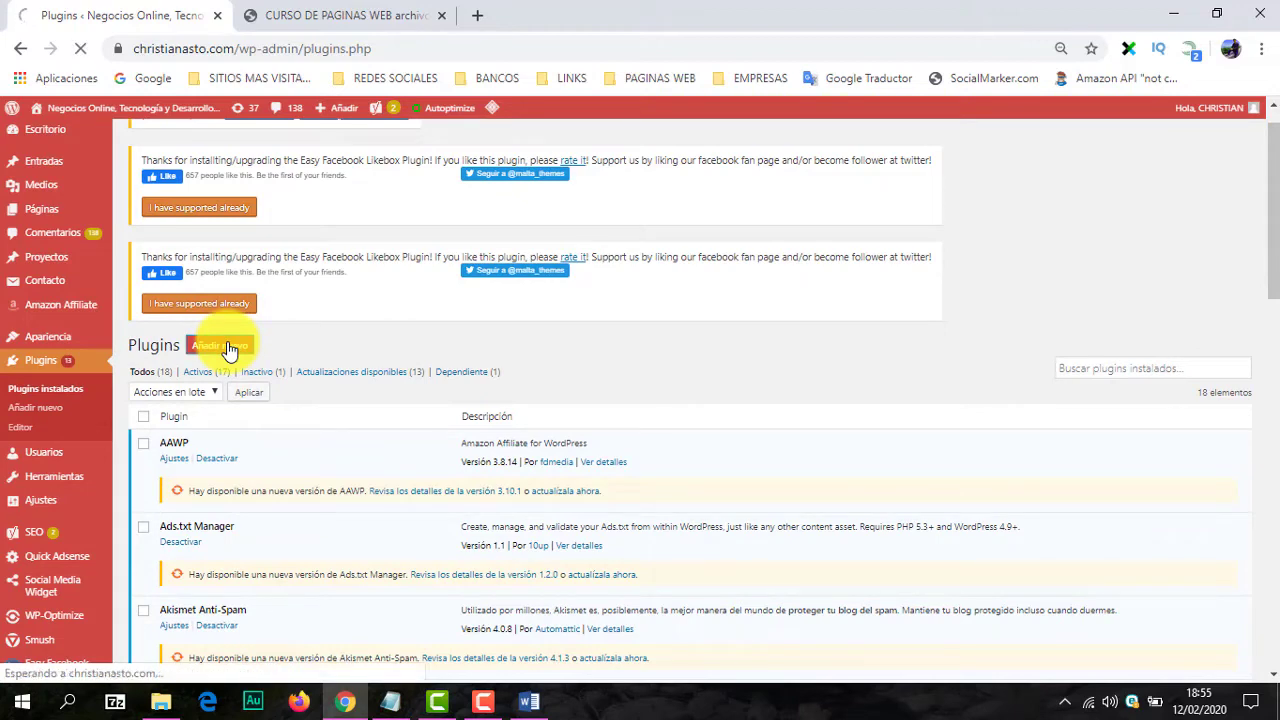
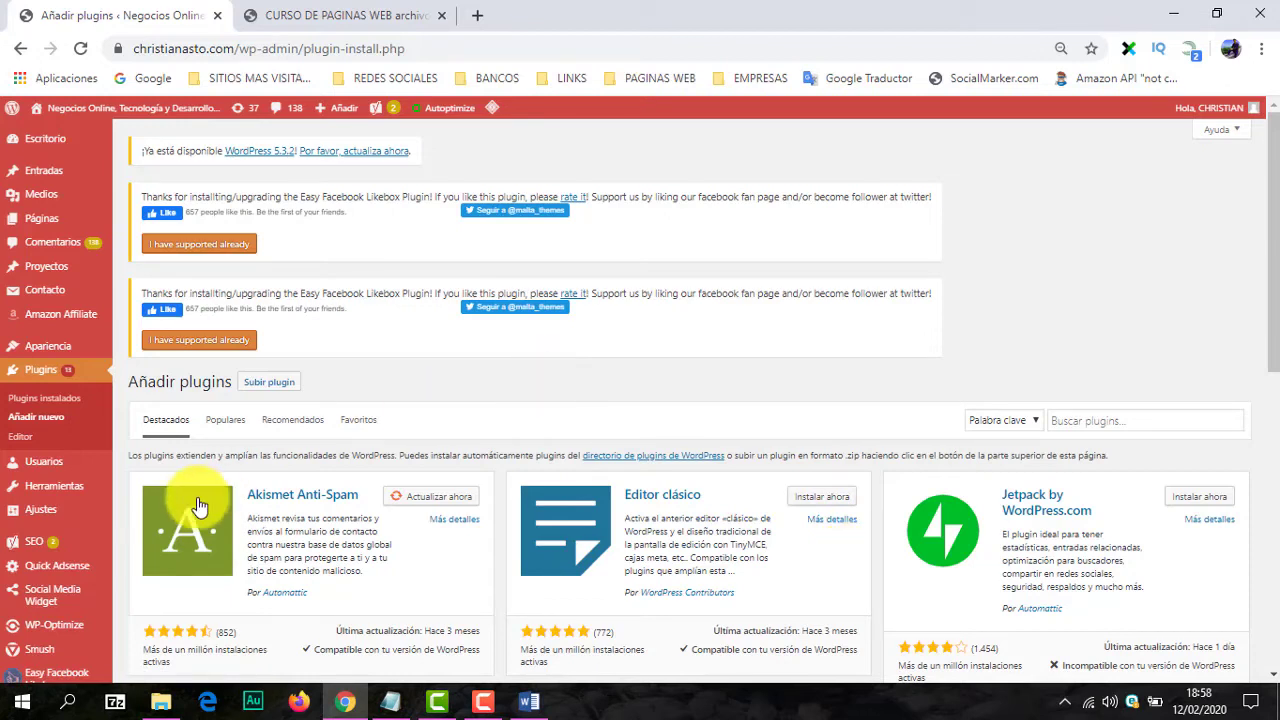
Step: Load the Ajustes generales page and review its fields down to the date format, time format and week start settings
mouse_move(48, 518)
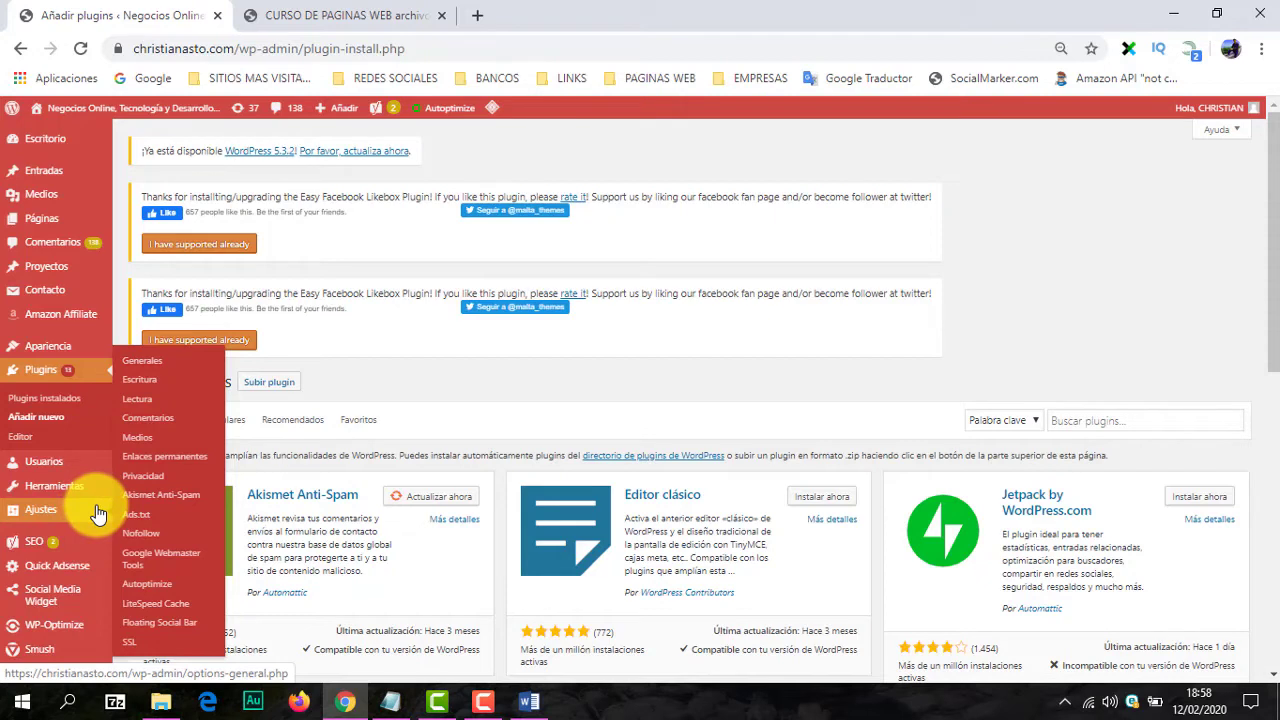
left_click(148, 370)
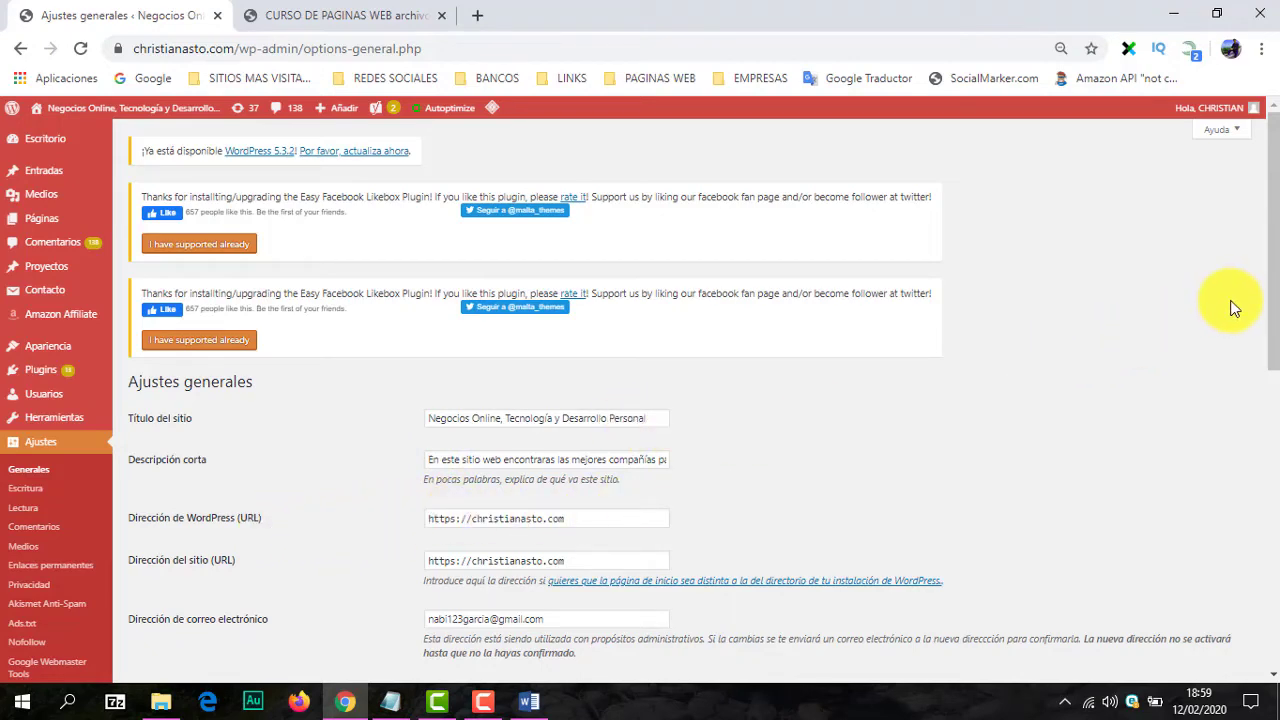
left_click_drag(1272, 315, 1268, 650)
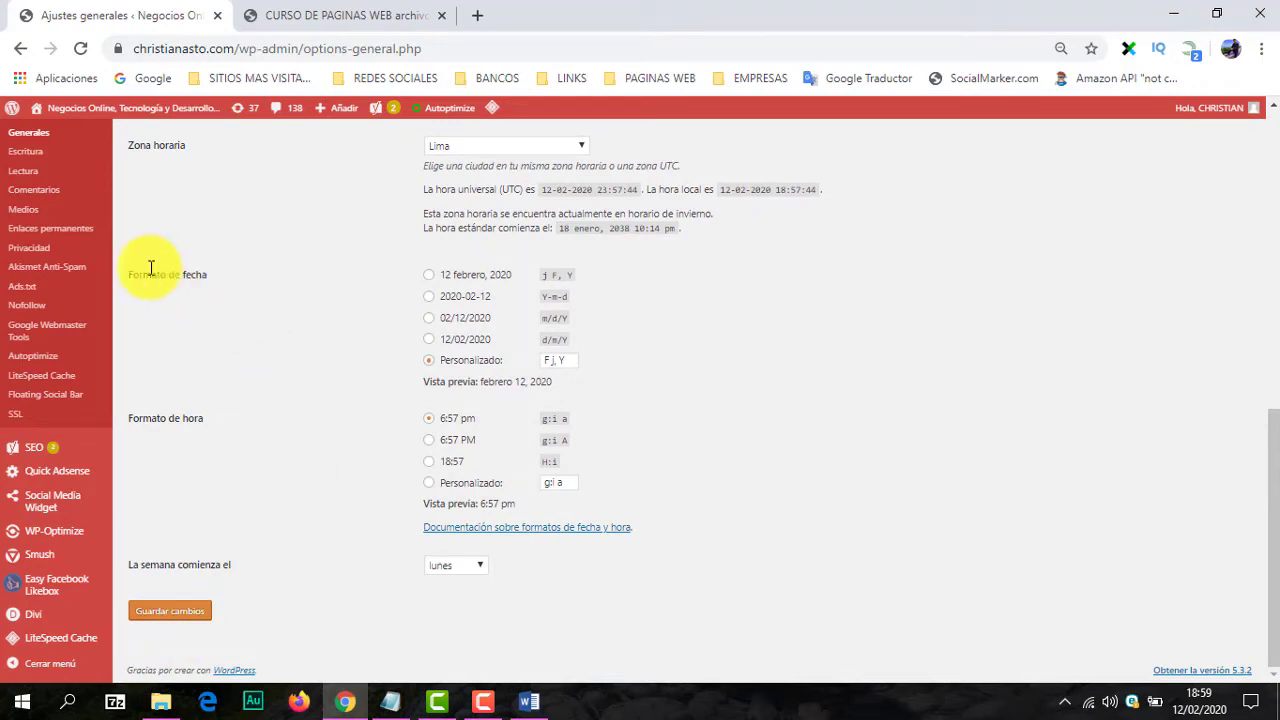
Step: Load the Enlaces permanentes settings and choose Nombre de la entrada as the permalink structure
left_click(68, 234)
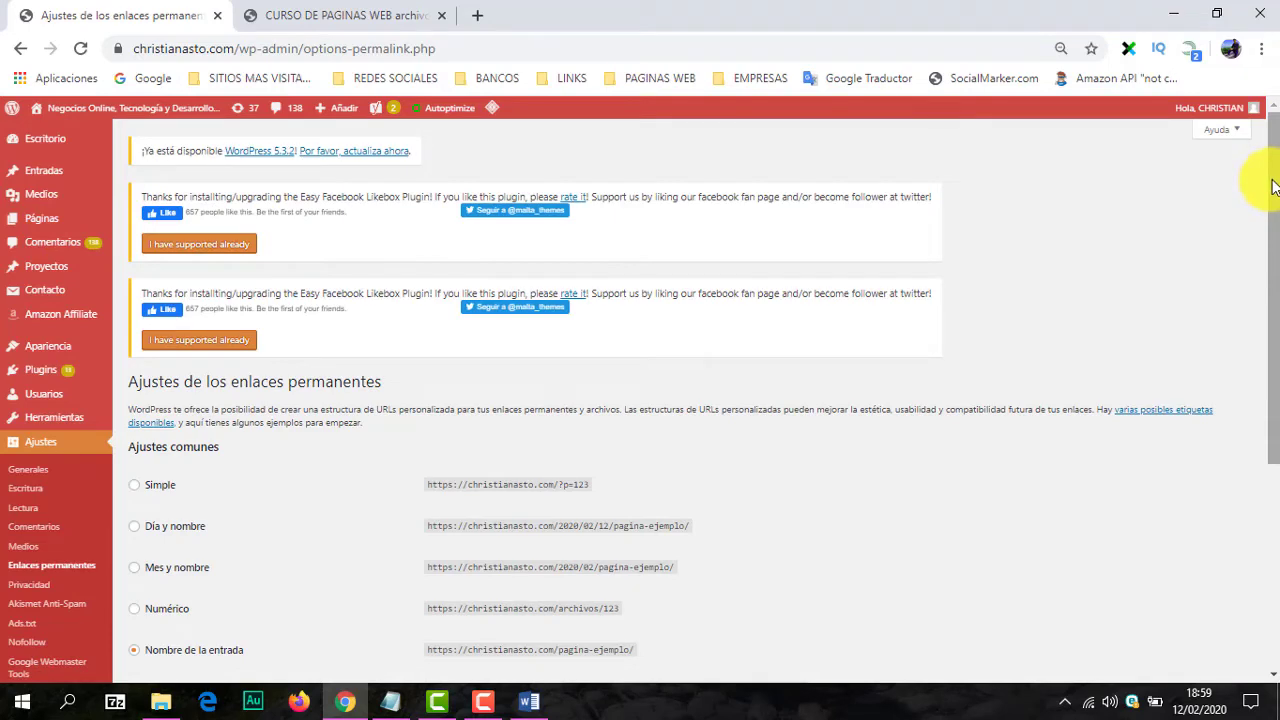
left_click_drag(1273, 190, 1272, 320)
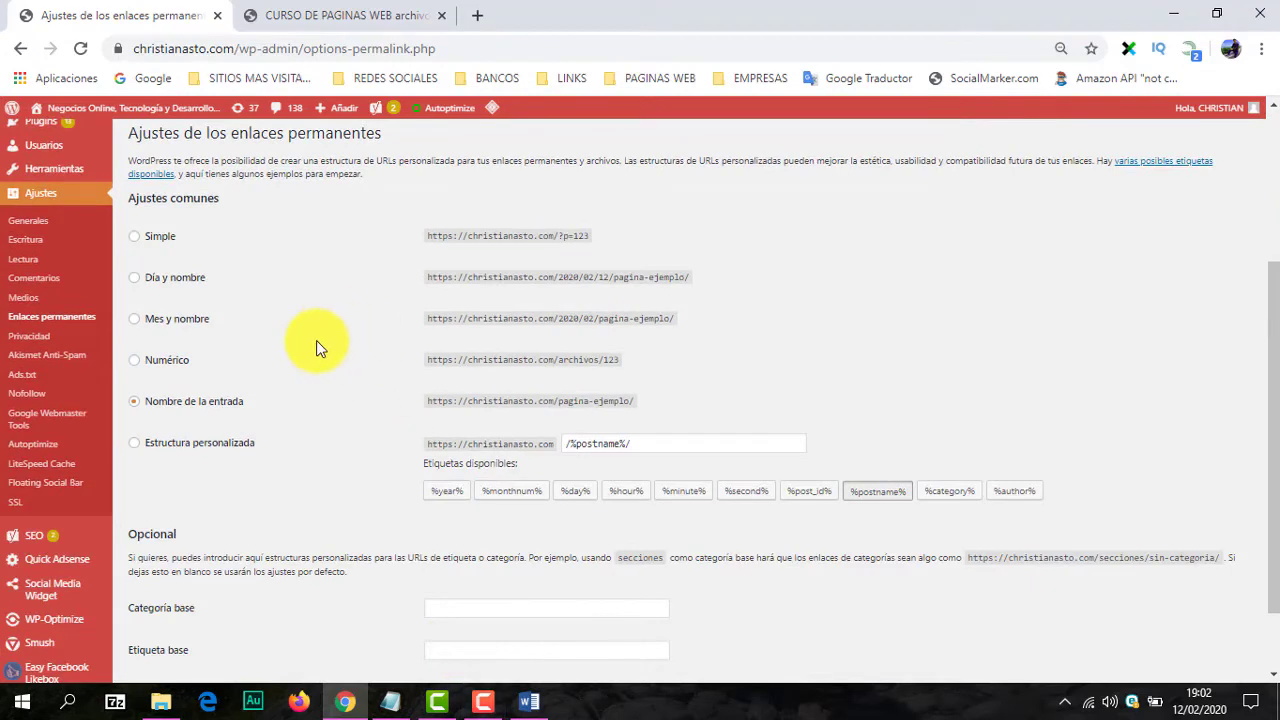
left_click(136, 404)
Step: Load the CURSO DE PAGINAS WEB category under DISEÑO WEB Y SEO on the live site, and compare its URL with the permalink settings
left_click(340, 14)
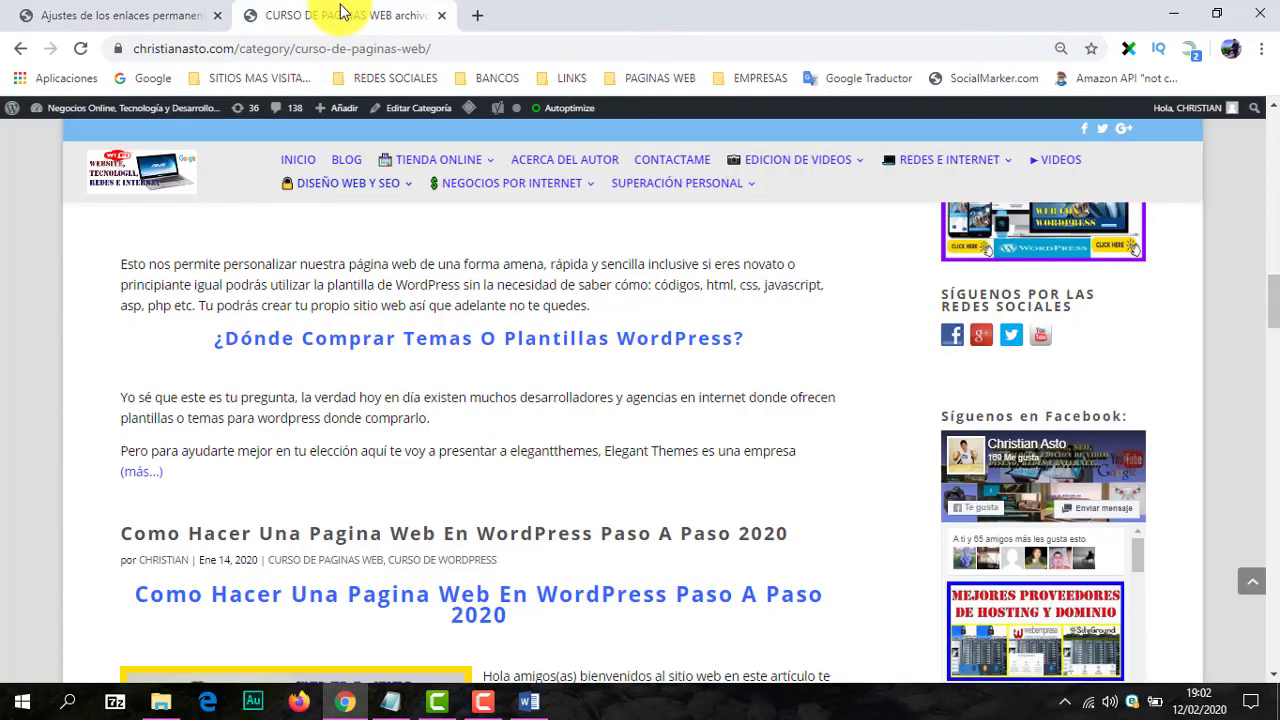
mouse_move(342, 185)
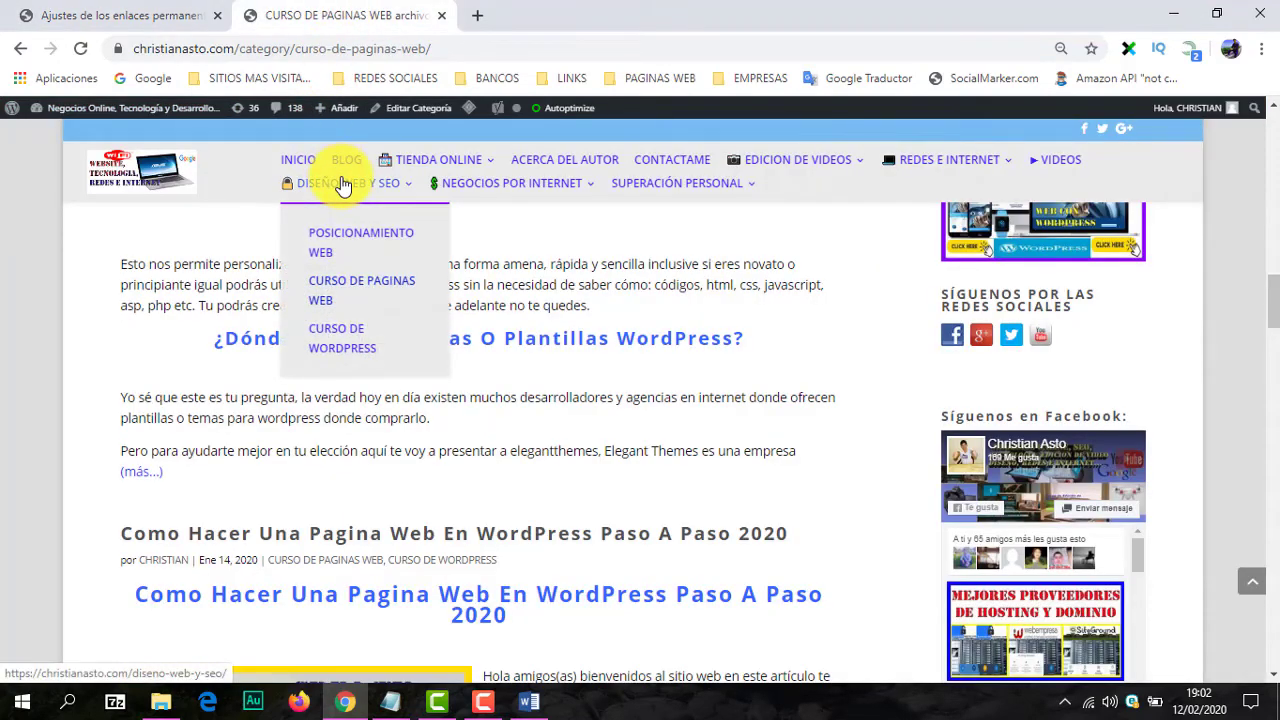
left_click(336, 288)
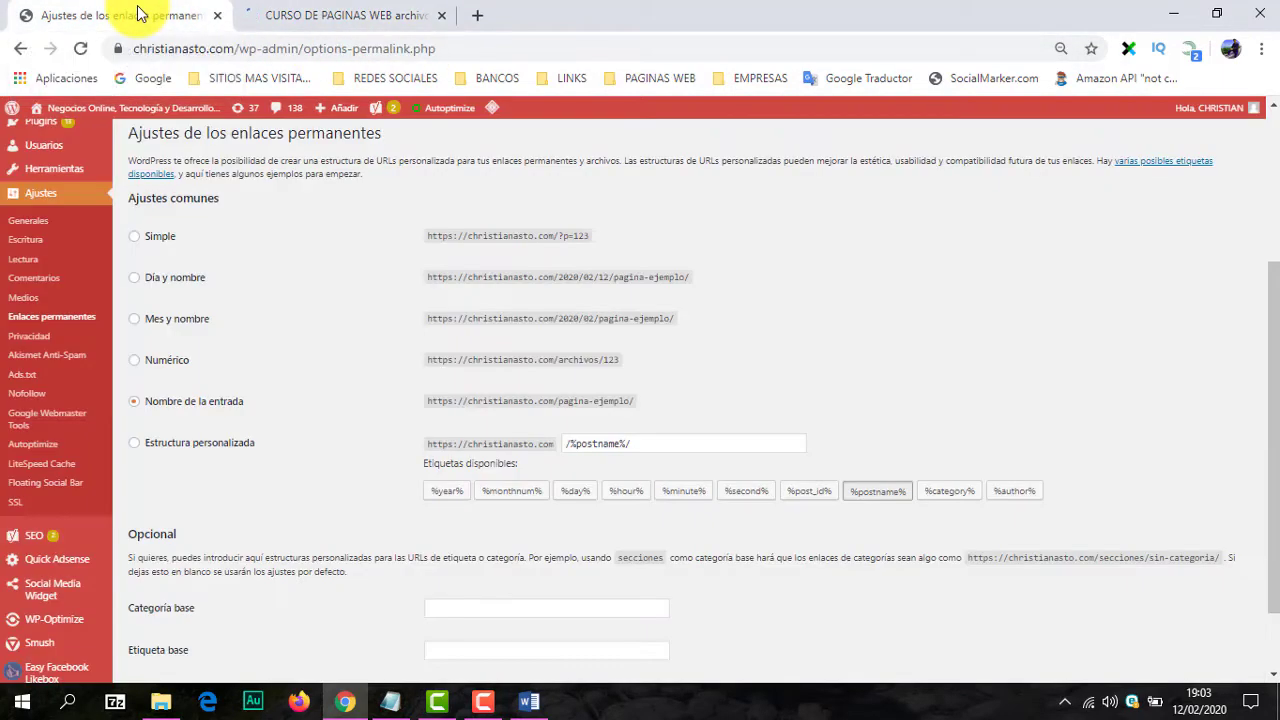
left_click(140, 14)
left_click(312, 12)
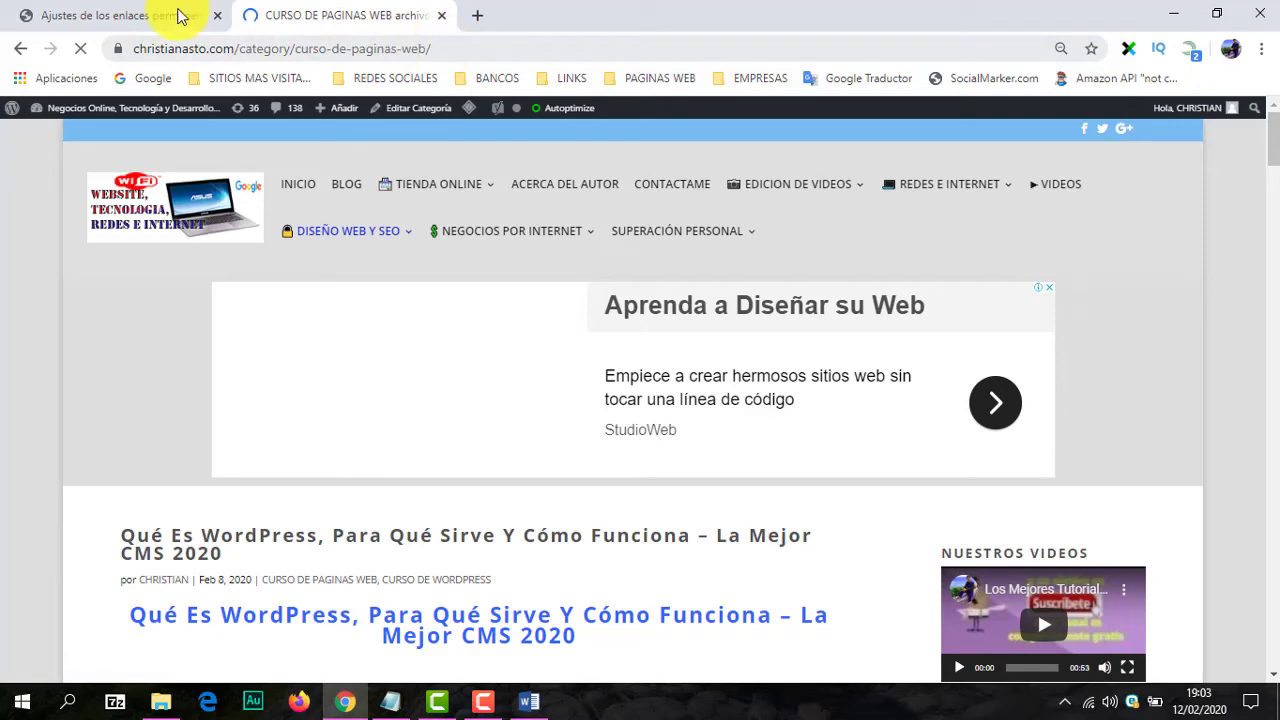
Step: Return to the permalink settings and review the page through the optional Categoría base and Etiqueta base fields
left_click(140, 15)
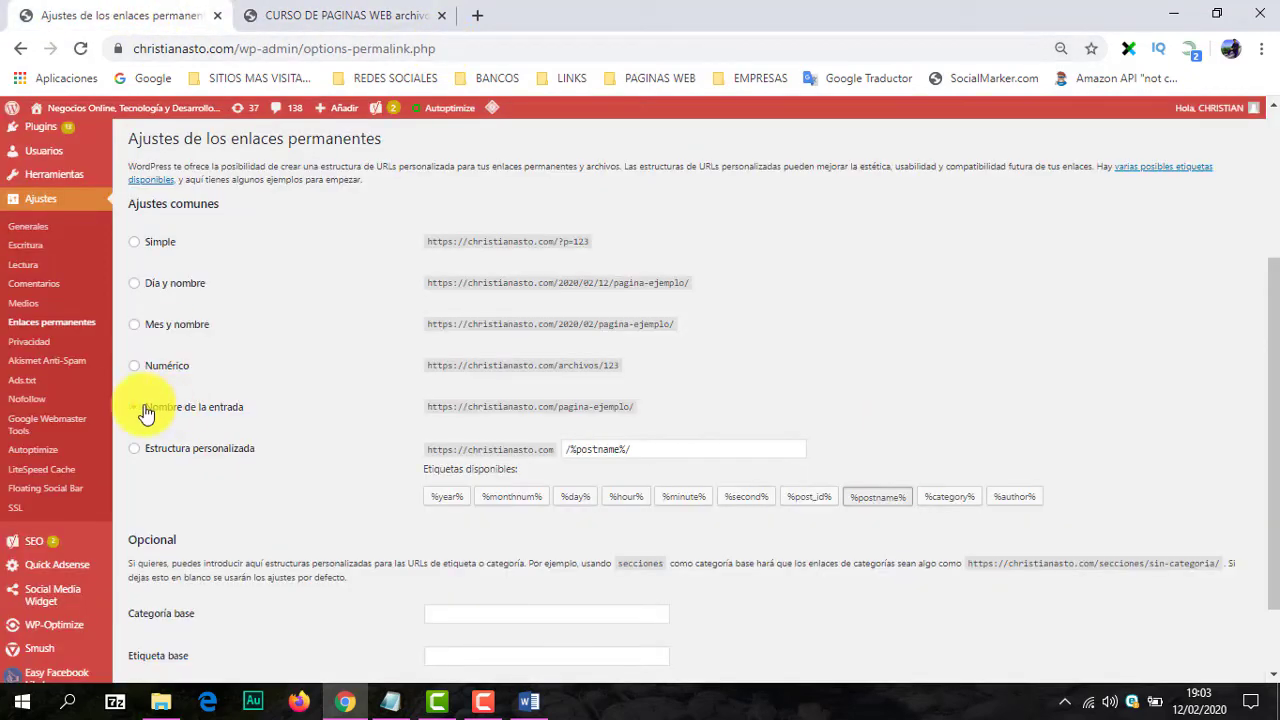
left_click_drag(1273, 342, 1260, 420)
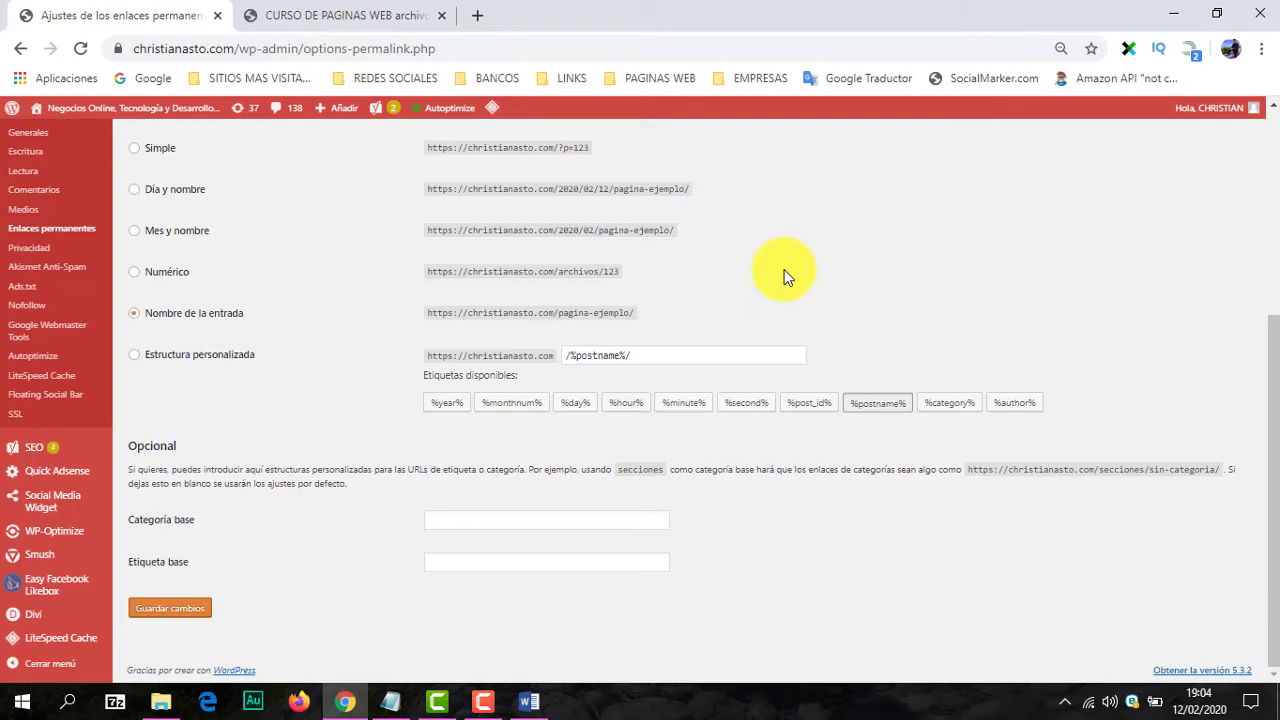
scroll(785, 277, "up", 4)
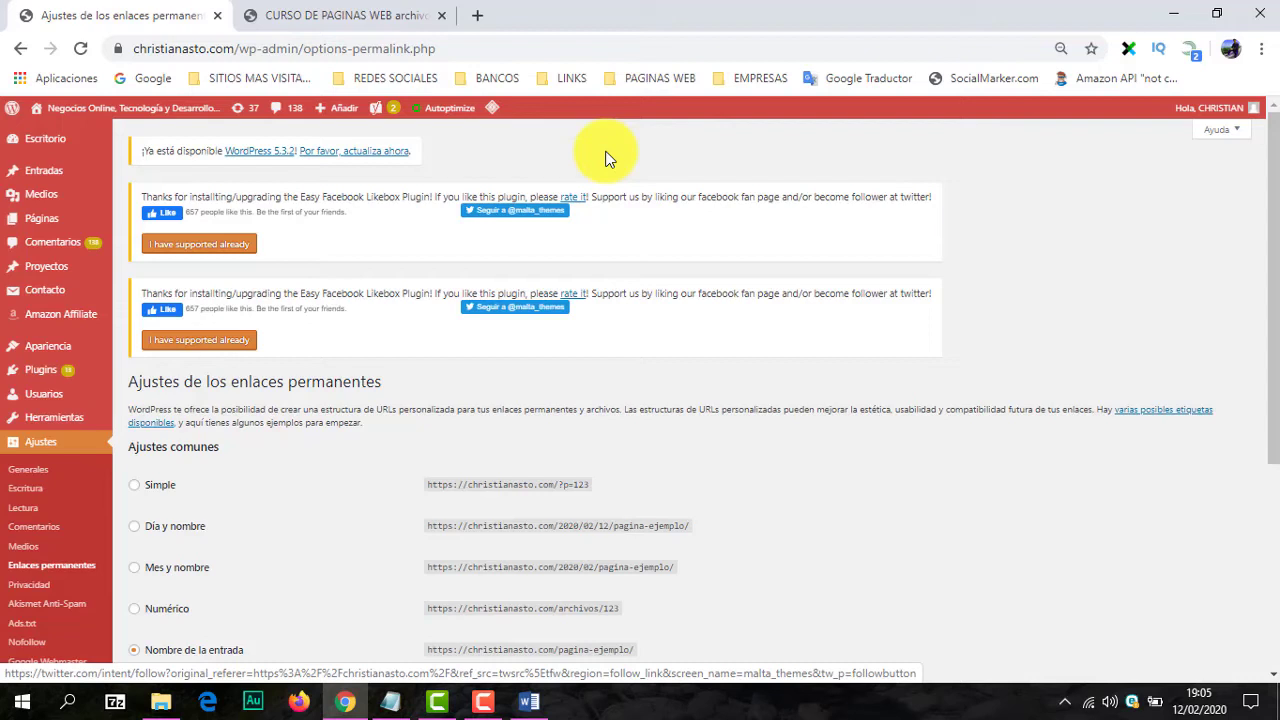
Step: Reload the live CURSO DE PAGINAS WEB category page and browse its posts down to the one on making a WordPress page
left_click(336, 18)
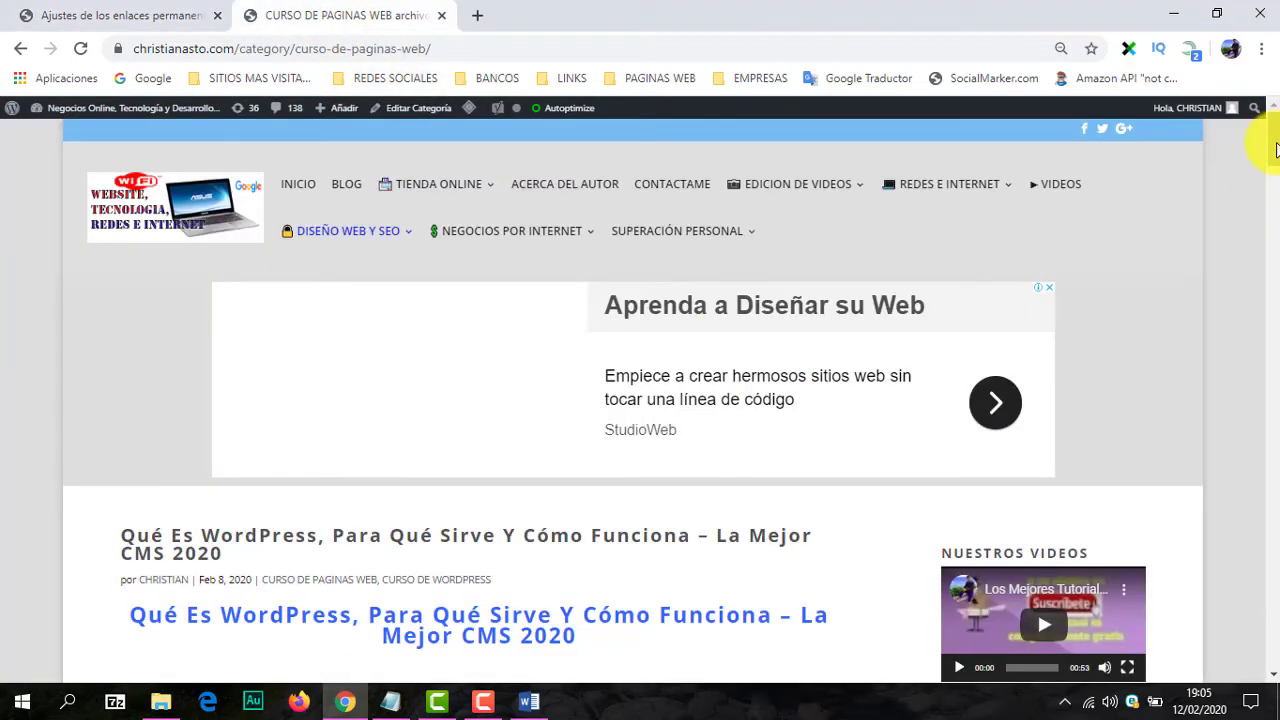
scroll(1271, 172, "down", 3)
scroll(1268, 173, "down", 3)
scroll(1268, 150, "up", 5)
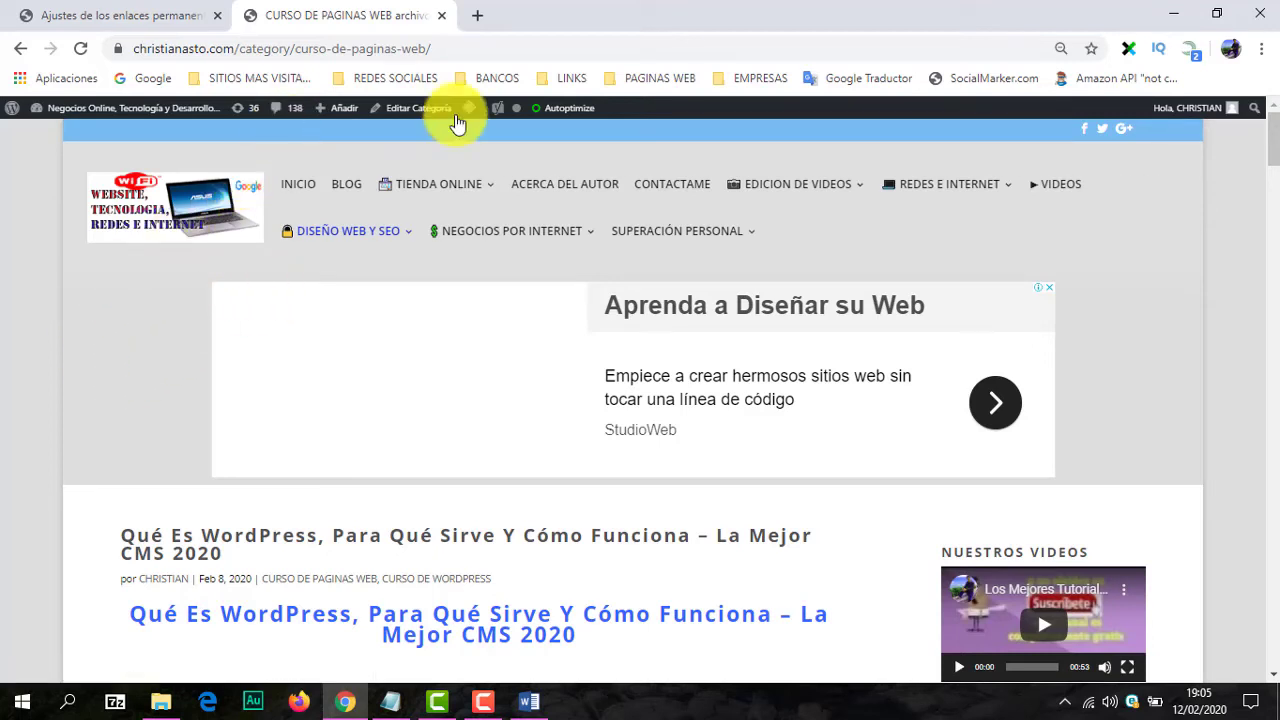
mouse_move(341, 233)
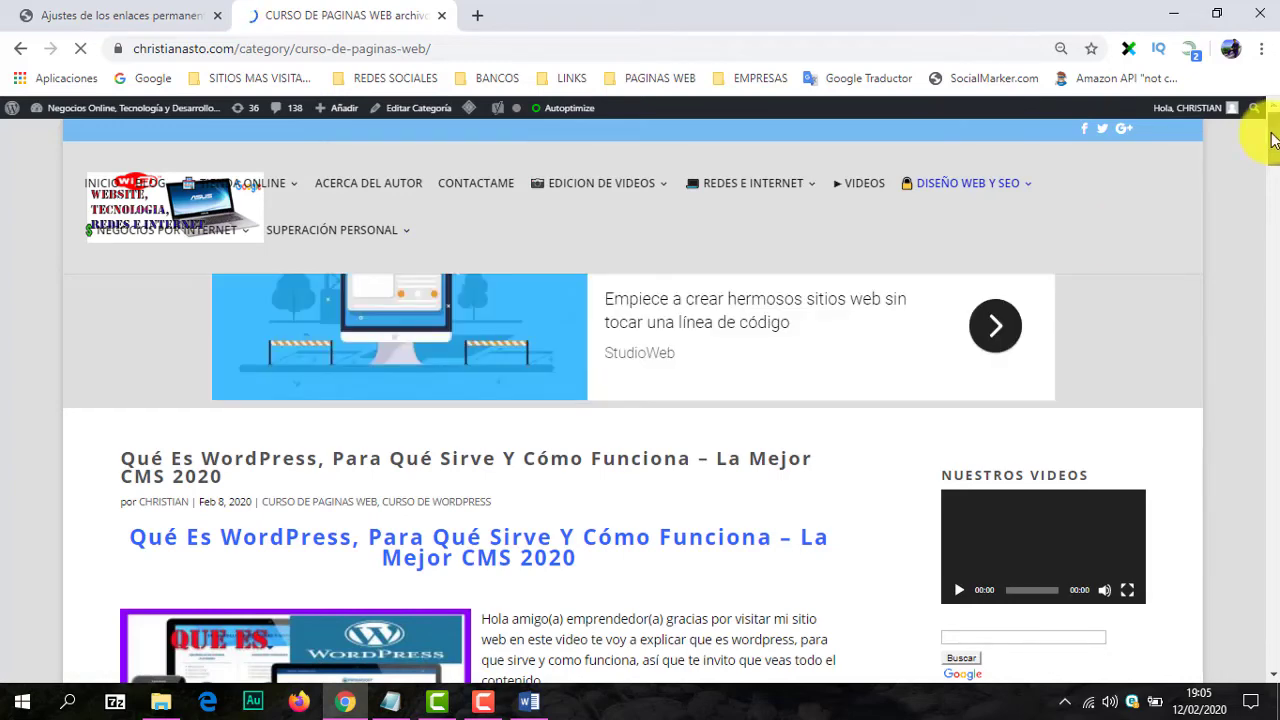
scroll(1272, 140, "down", 1)
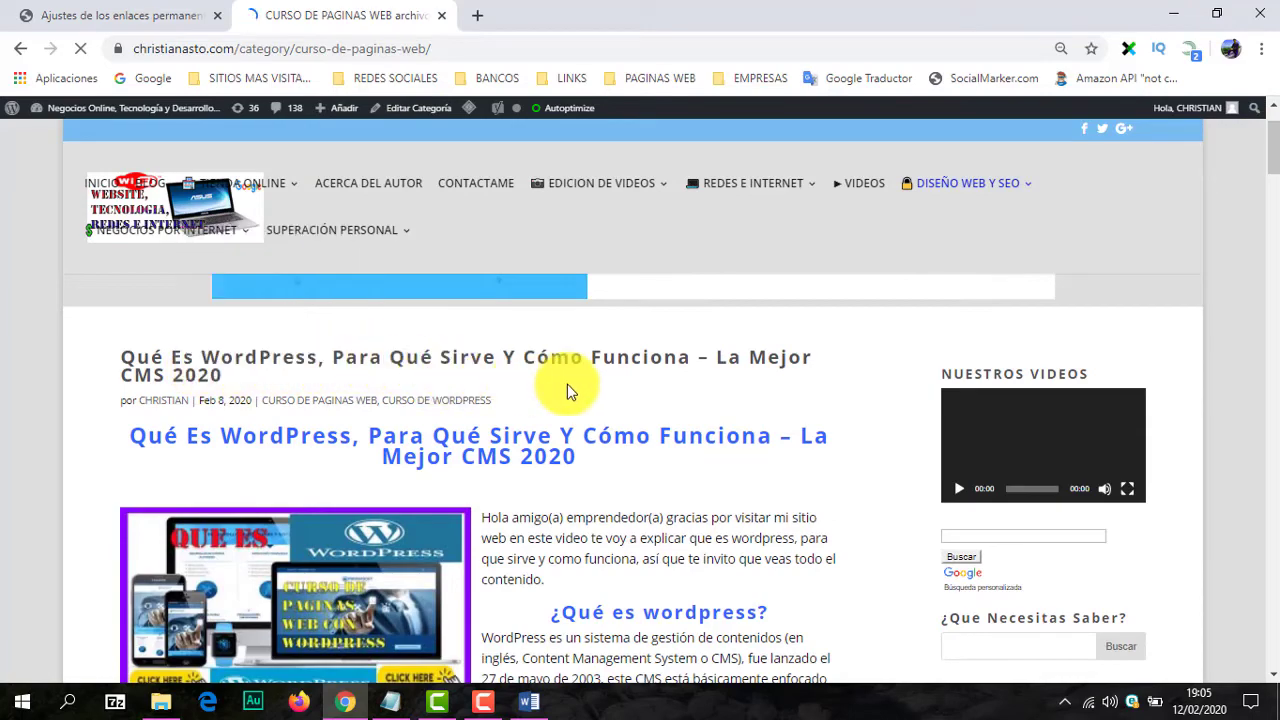
left_click_drag(1268, 160, 1262, 320)
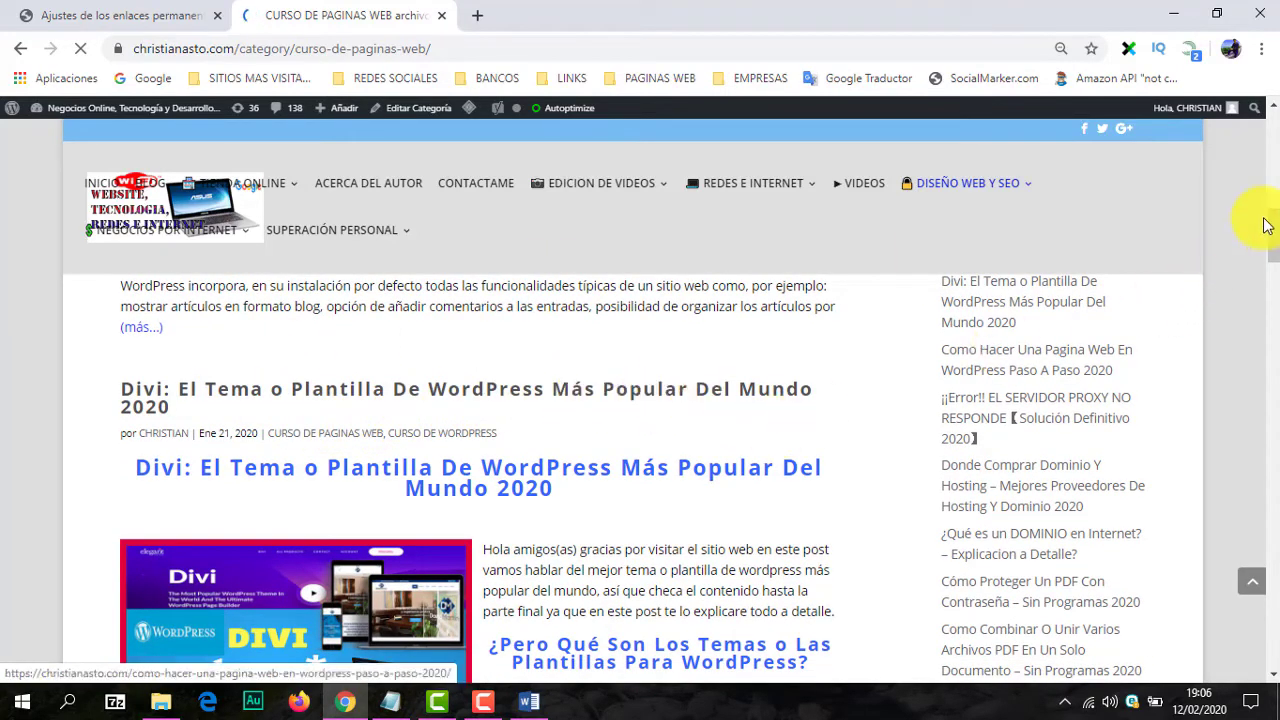
mouse_move(1272, 232)
left_mouse_down()
mouse_move(1272, 268)
mouse_move(1274, 246)
left_mouse_up()
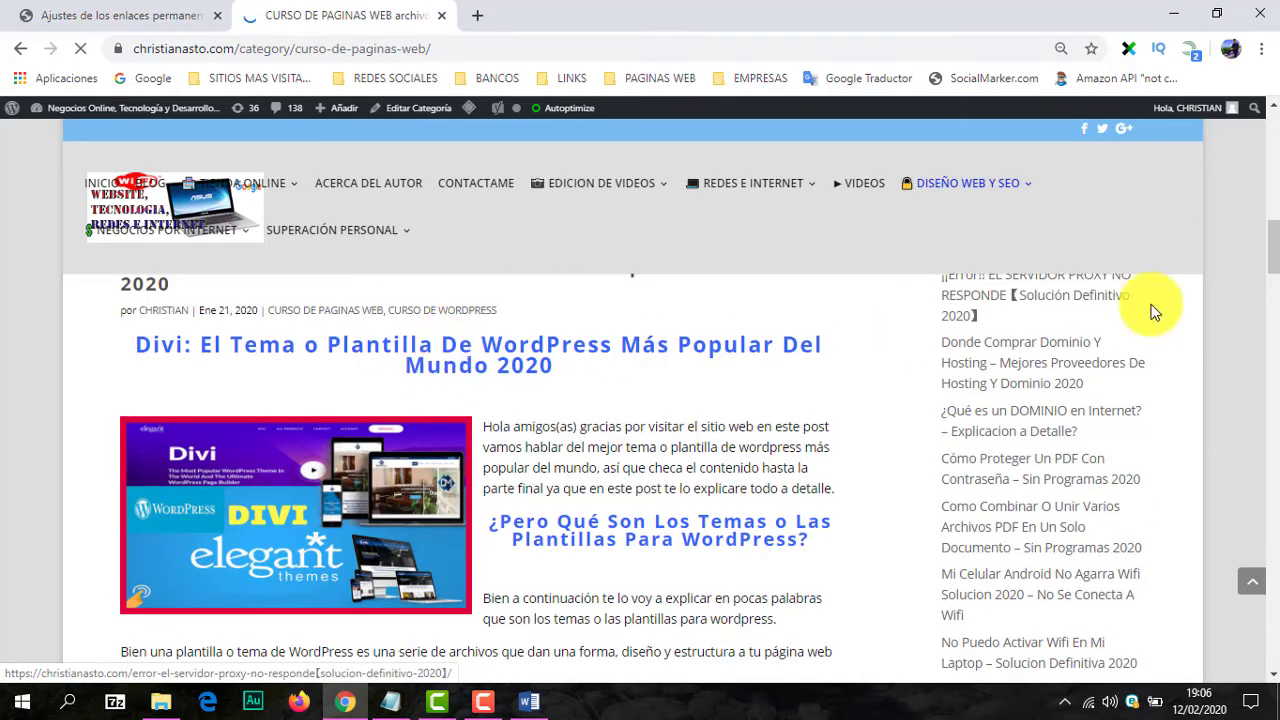
left_click_drag(1272, 240, 1277, 320)
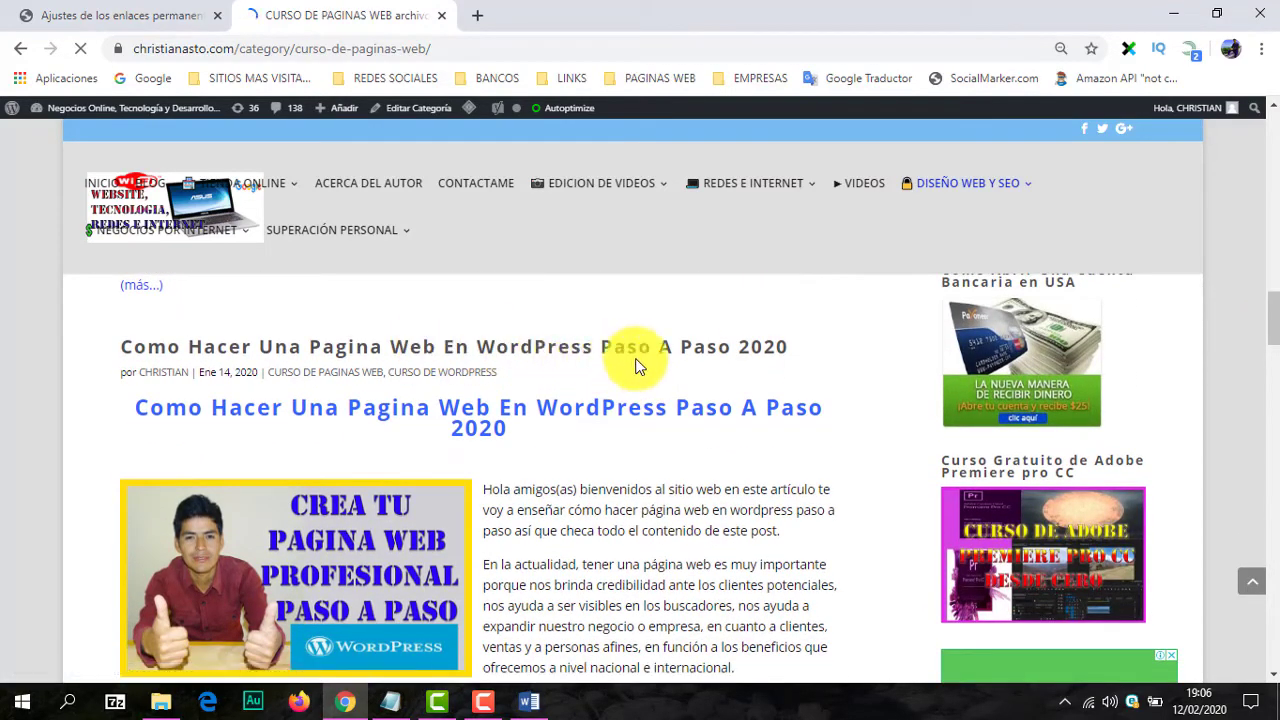
Step: Load the post "Como Hacer Una Pagina Web En WordPress Paso A Paso 2020" and examine its URL and opening content
left_click(422, 350)
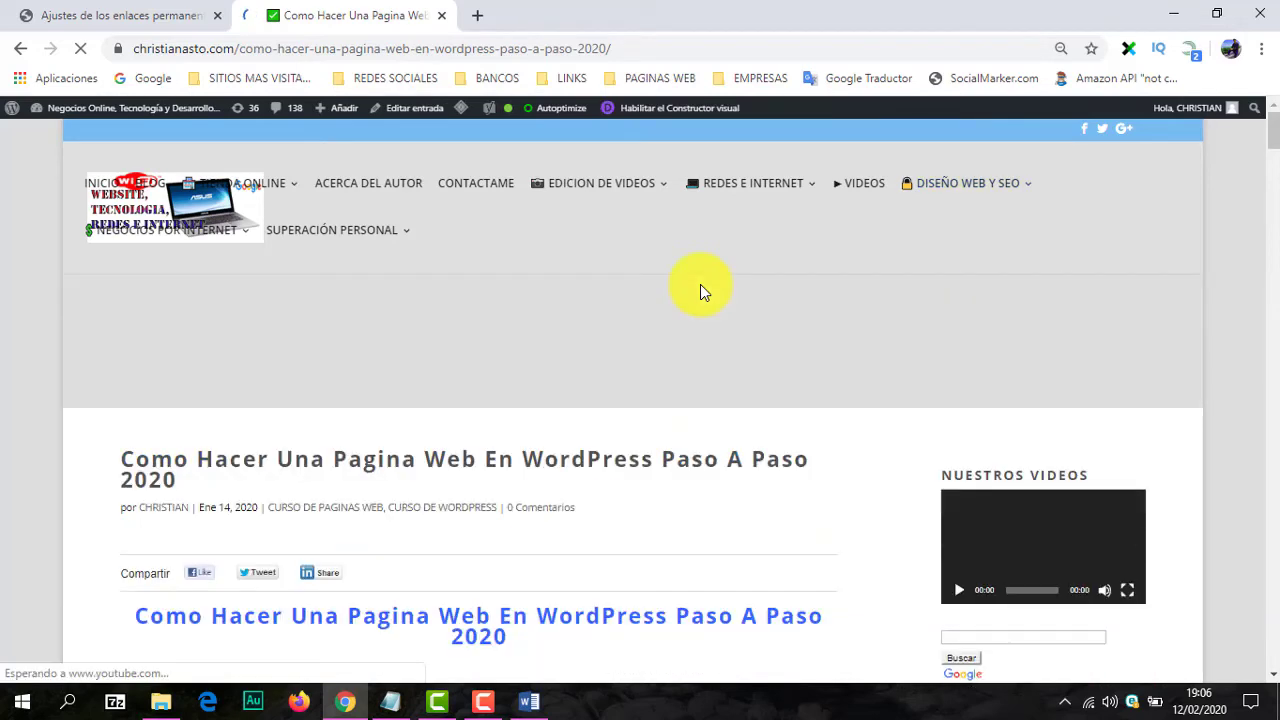
mouse_move(1036, 232)
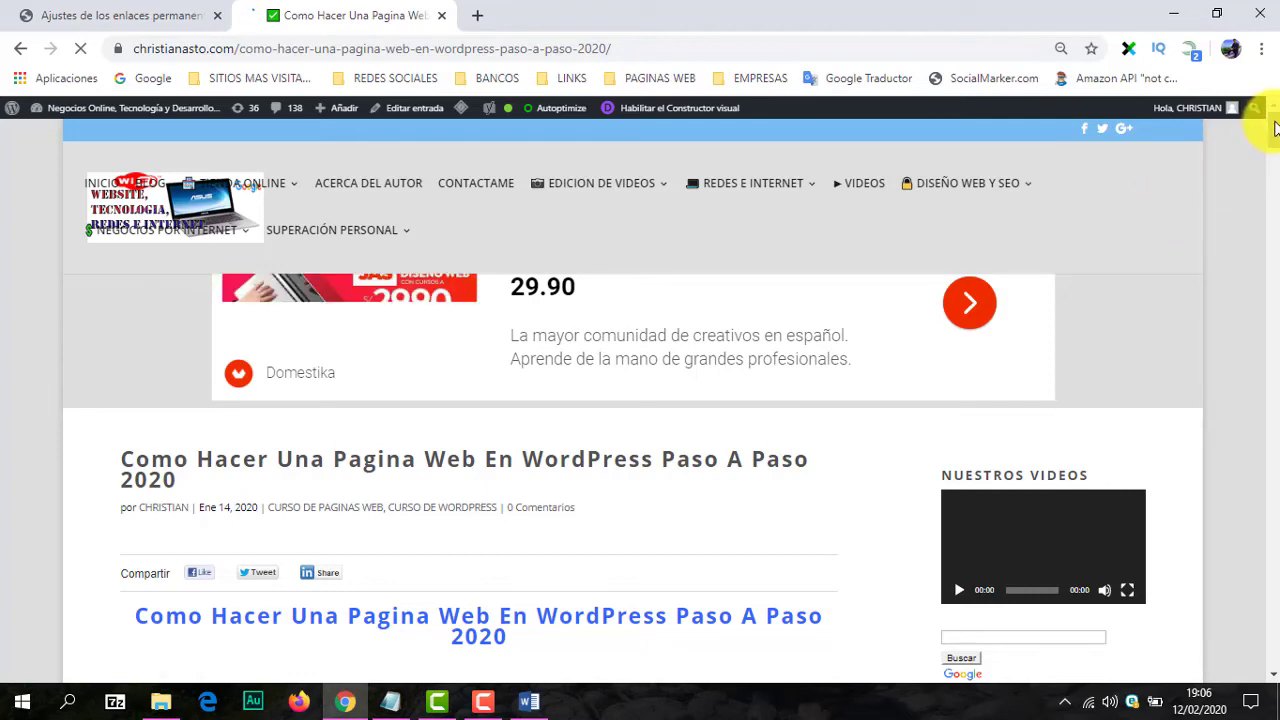
scroll(1275, 128, "down", 2)
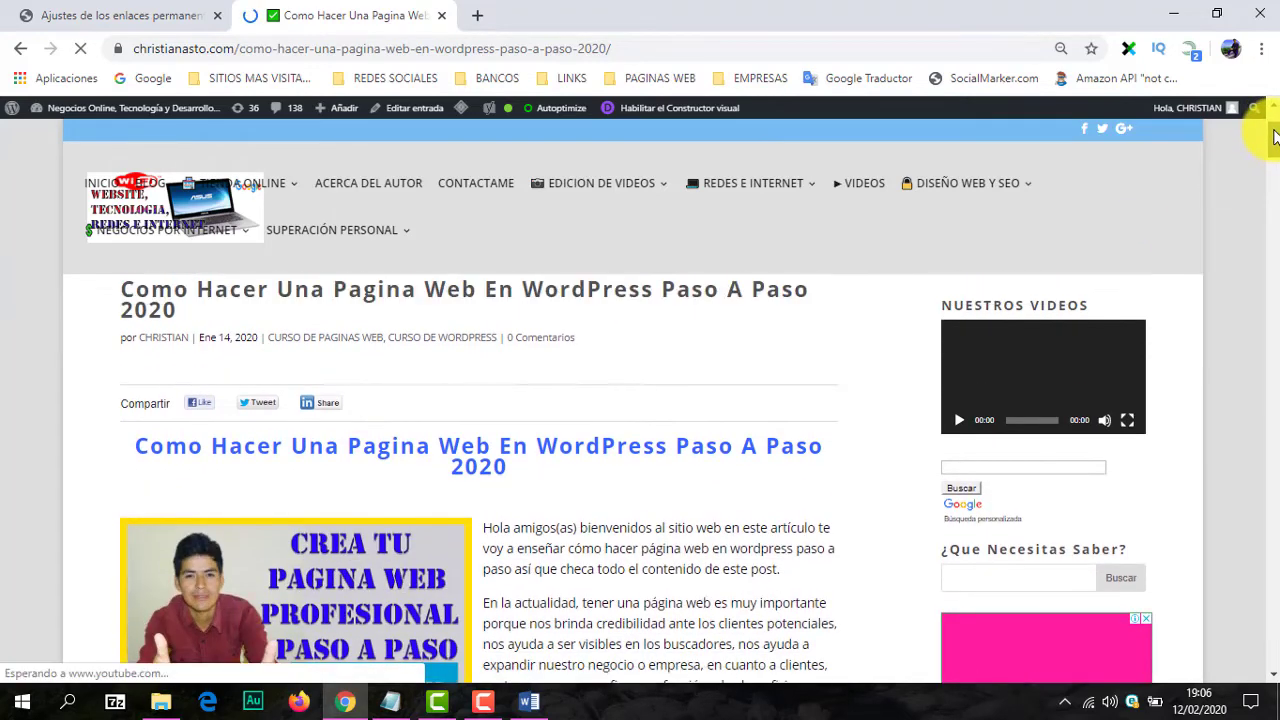
scroll(1277, 140, "down", 2)
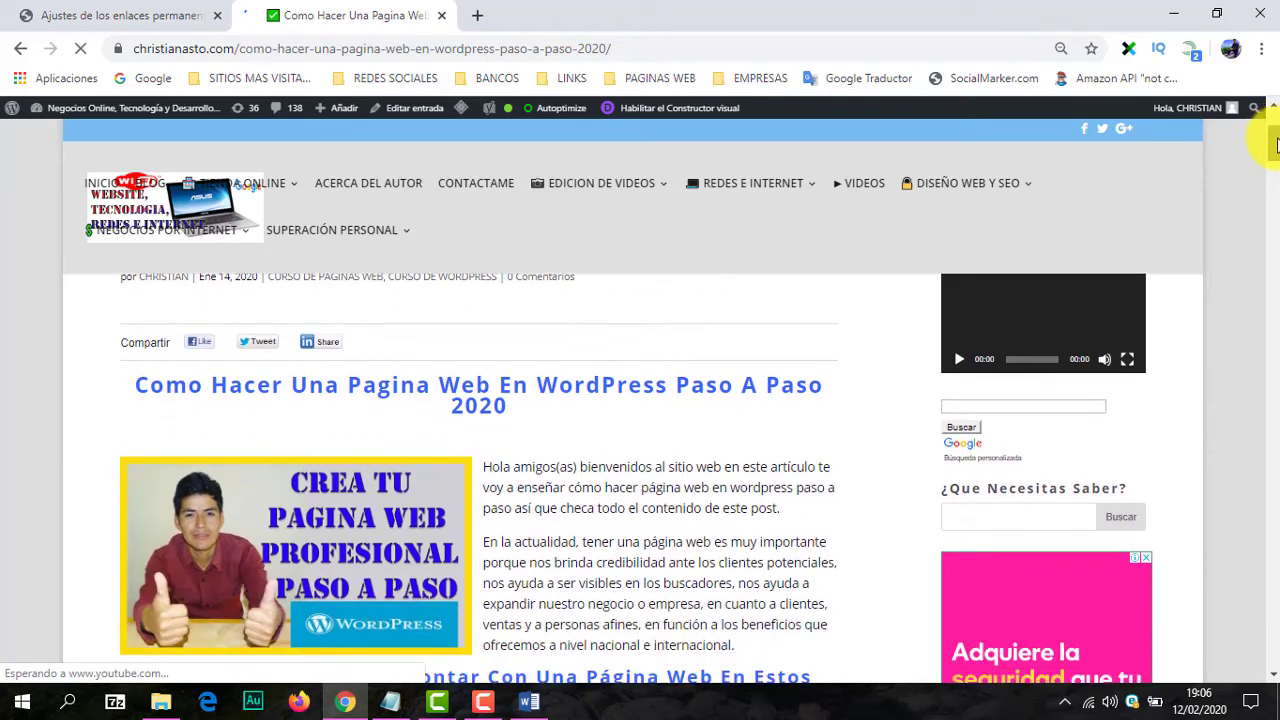